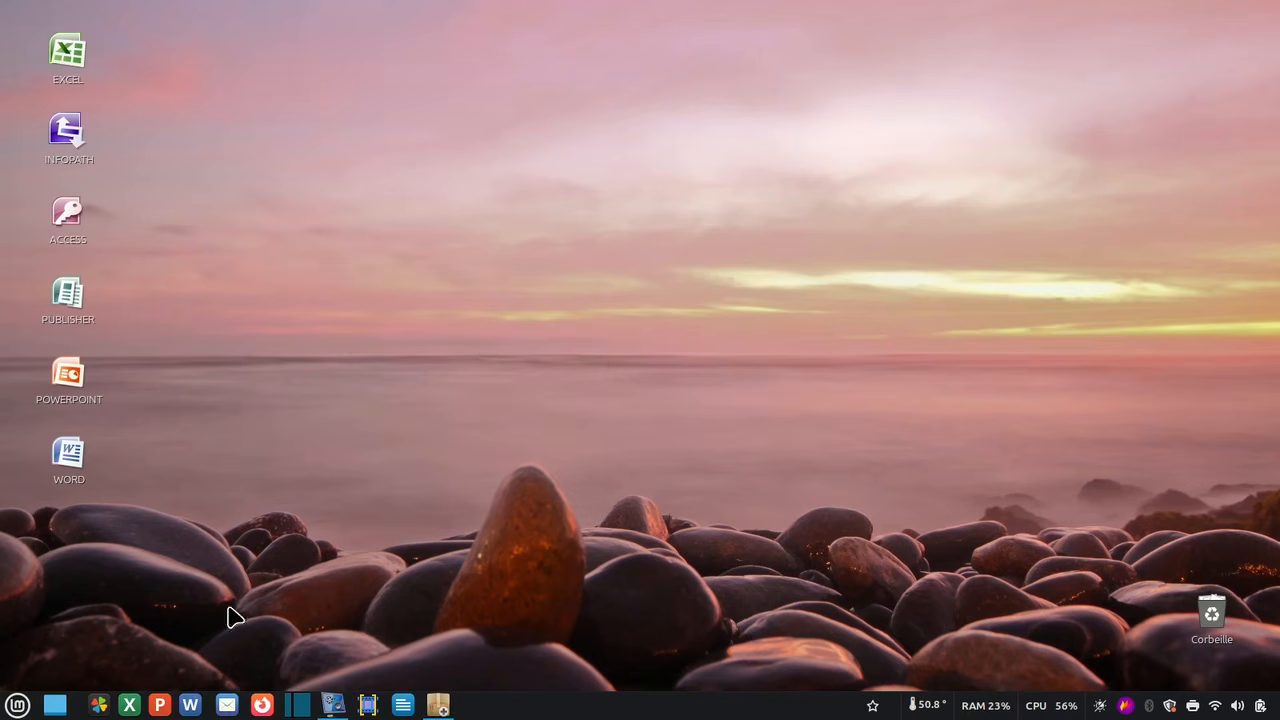
# - Launch Word, PowerPoint and Excel one after another to check that each opens, closing each program again
pyautogui.click(191, 706)
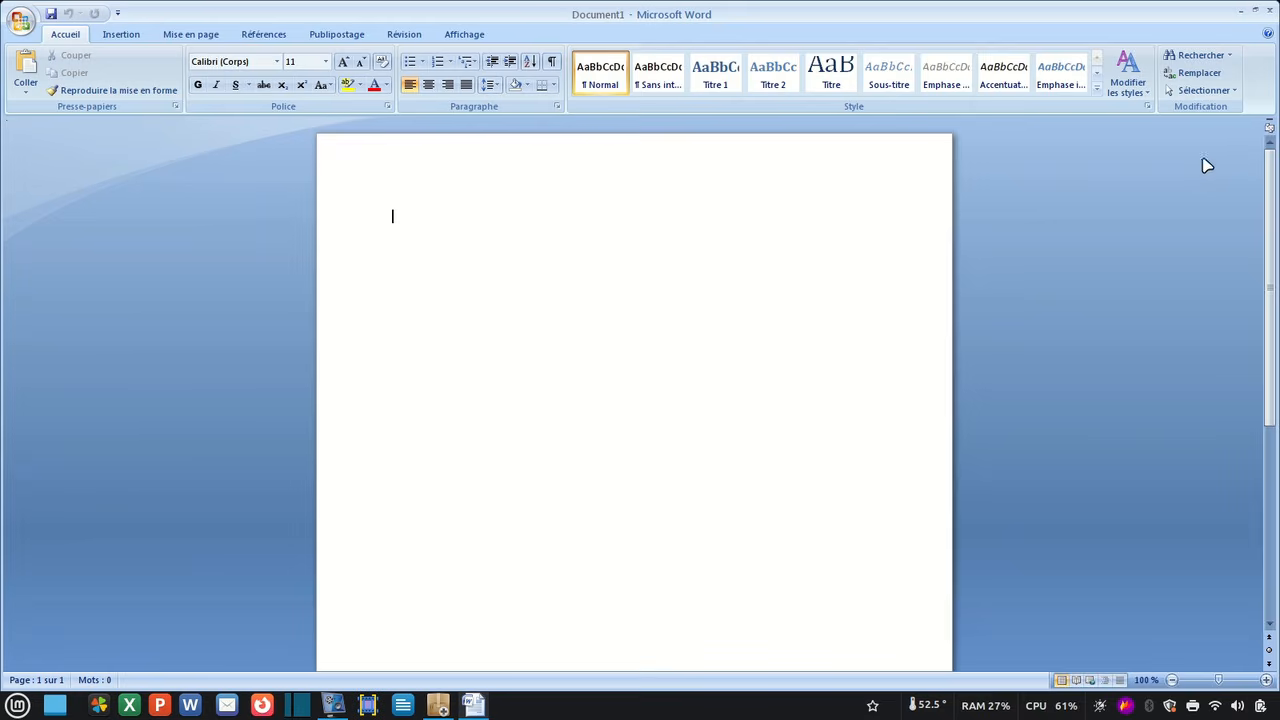
pyautogui.hotkey('alt', 'F4')
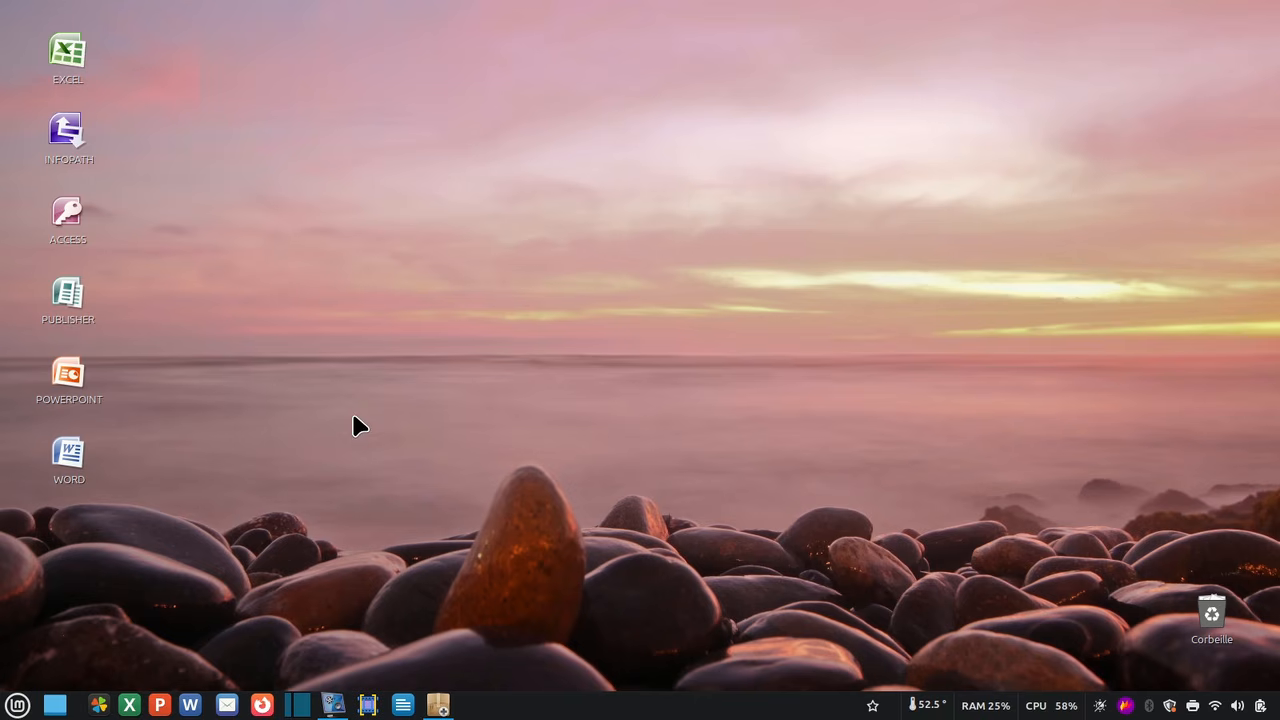
pyautogui.click(159, 705)
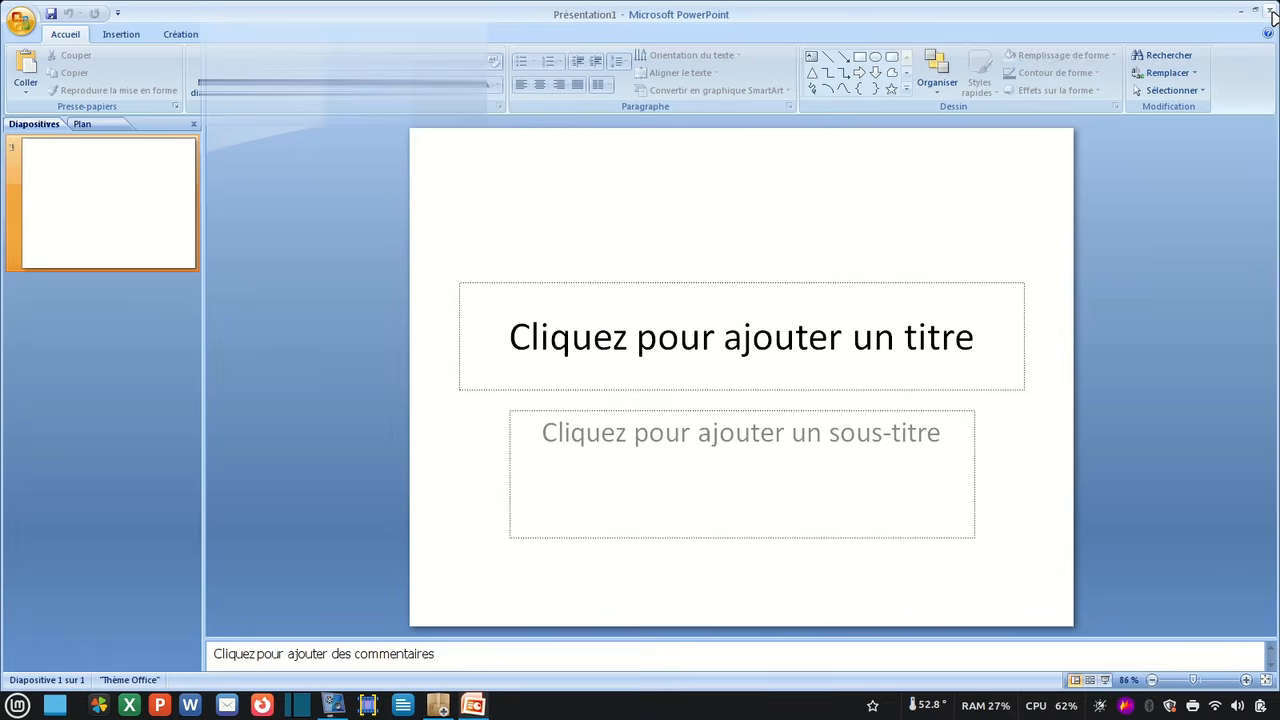
pyautogui.click(1270, 10)
pyautogui.click(130, 705)
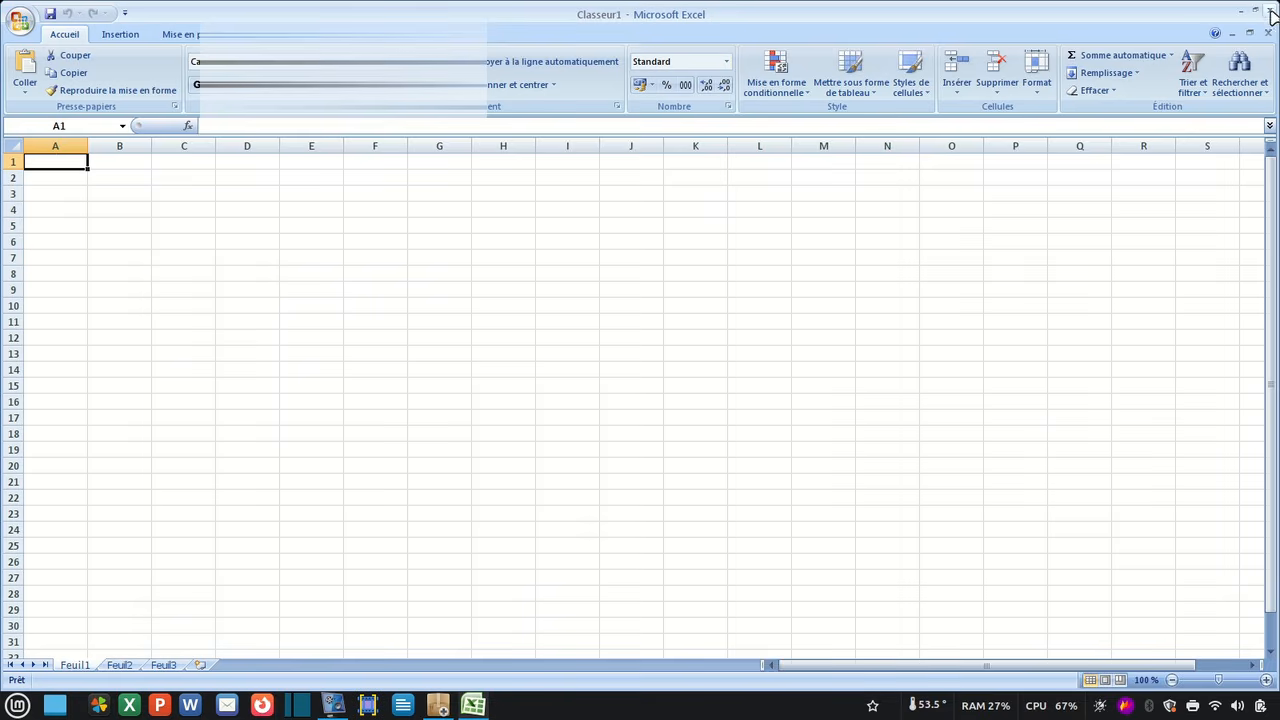
pyautogui.click(1268, 12)
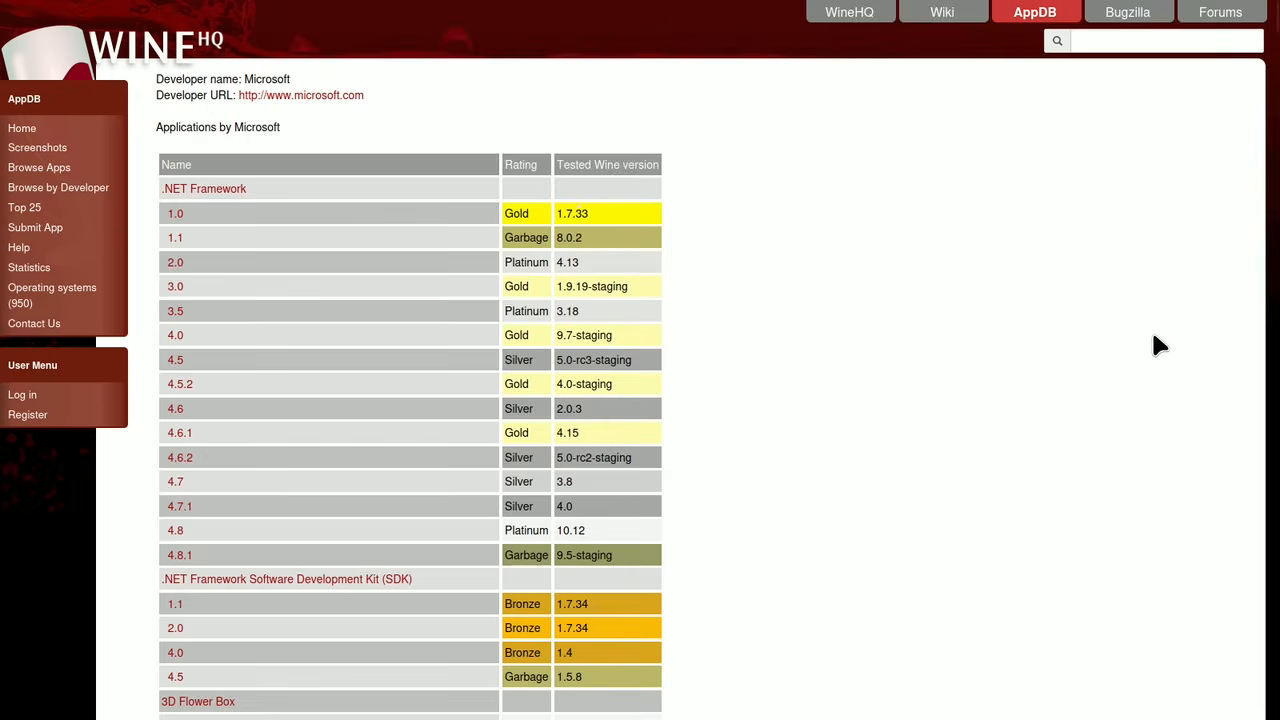
# - Examine the WineHQ AppDB list of Microsoft applications for Wine compatibility ratings, including the Microsoft Access and Microsoft Word versions
pyautogui.scroll(-4, 1153, 339)
pyautogui.scroll(-20, 1153, 338)
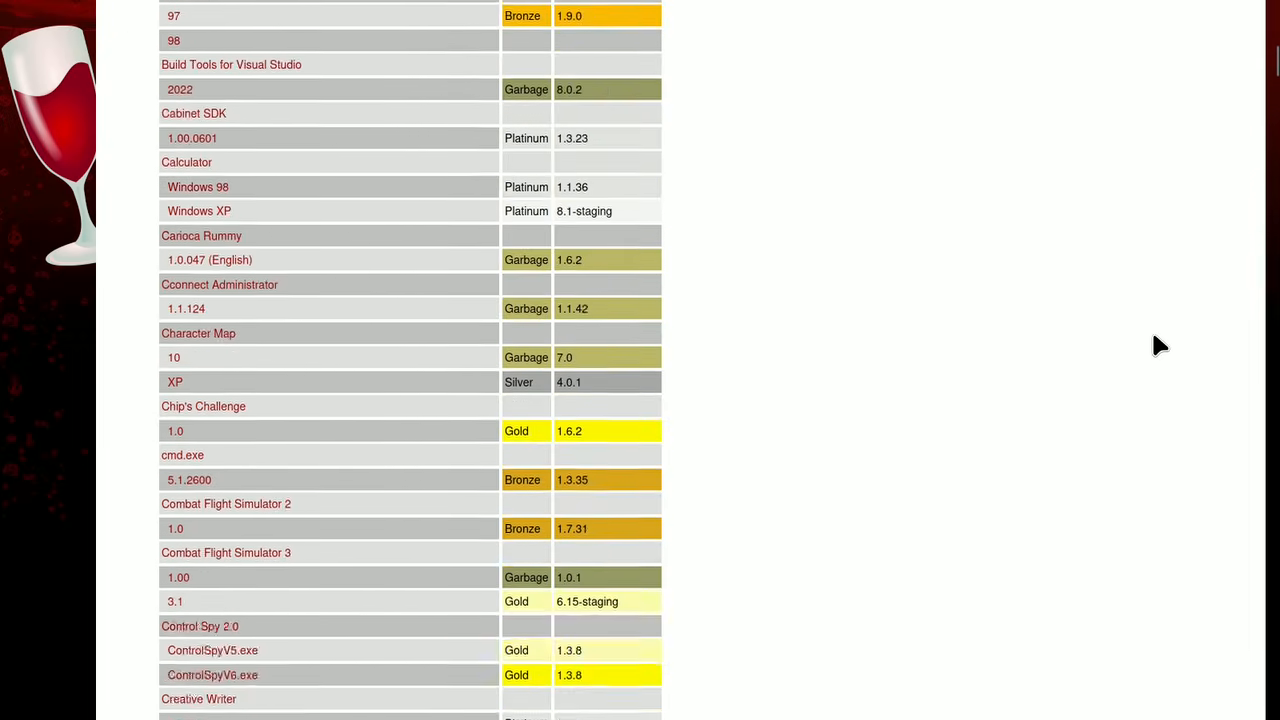
pyautogui.scroll(-20, 1153, 338)
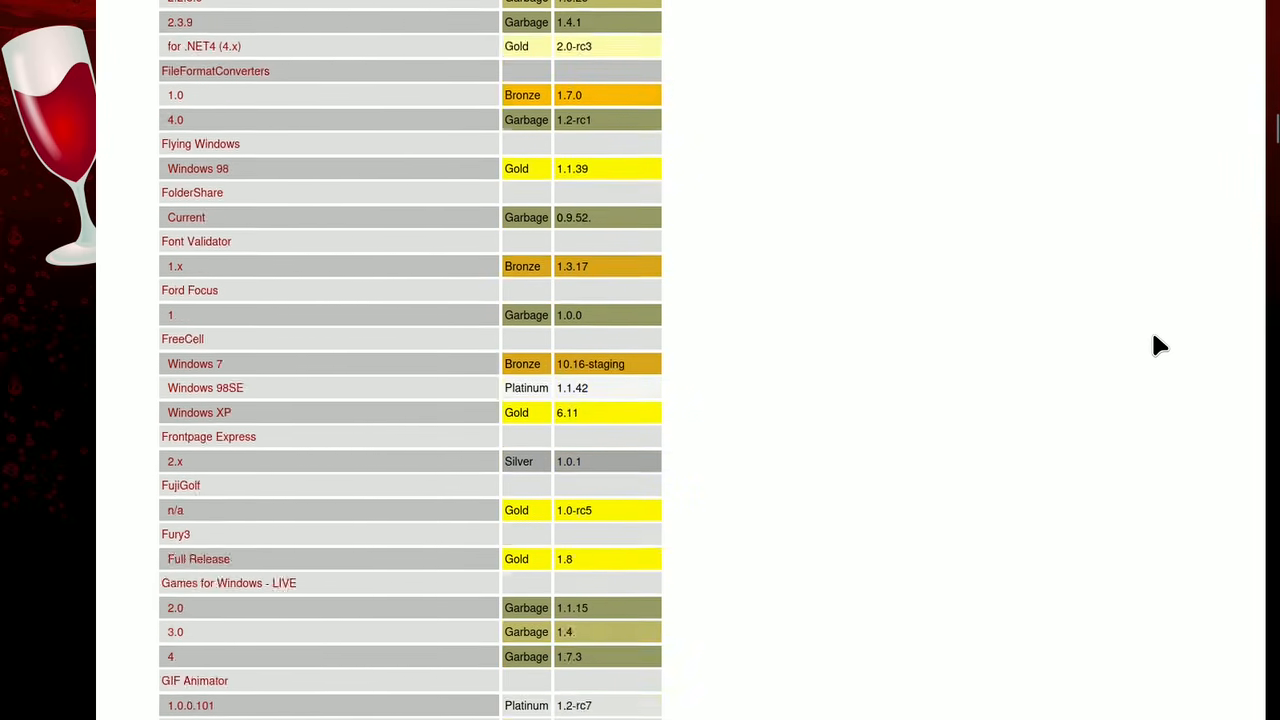
pyautogui.scroll(-20, 1153, 338)
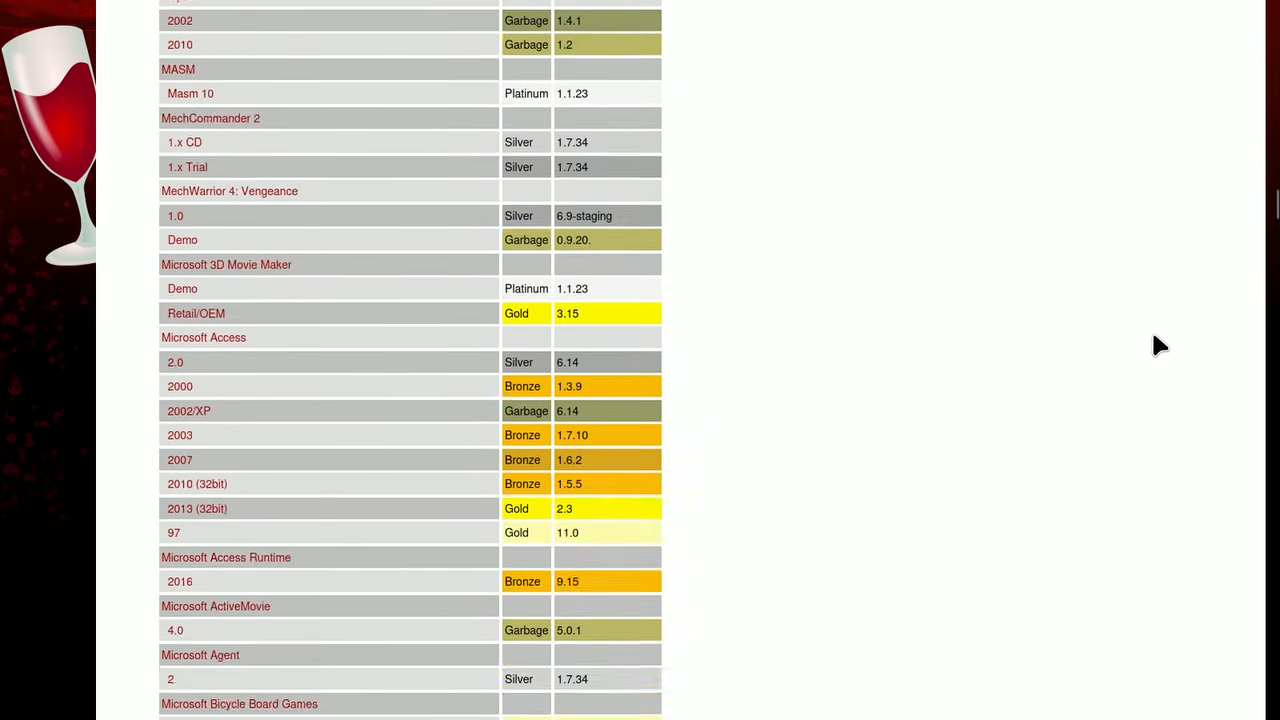
pyautogui.scroll(-20, 1153, 338)
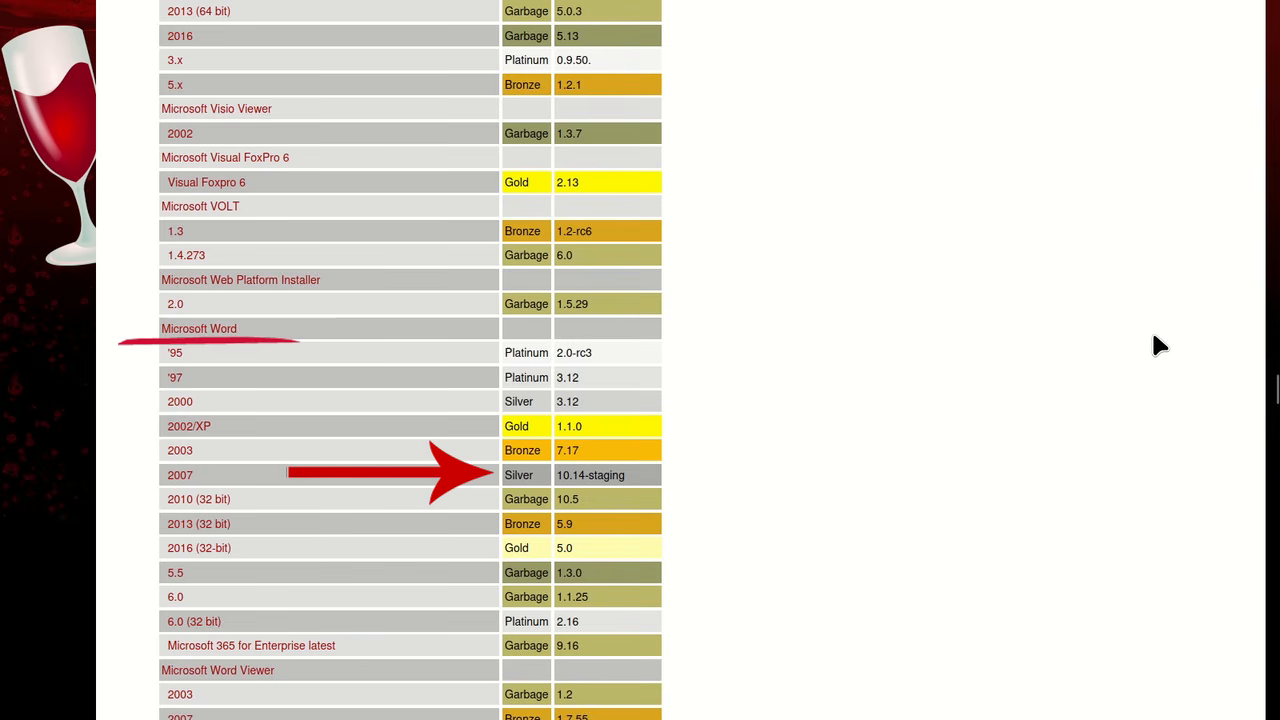
pyautogui.scroll(-3, 1154, 338)
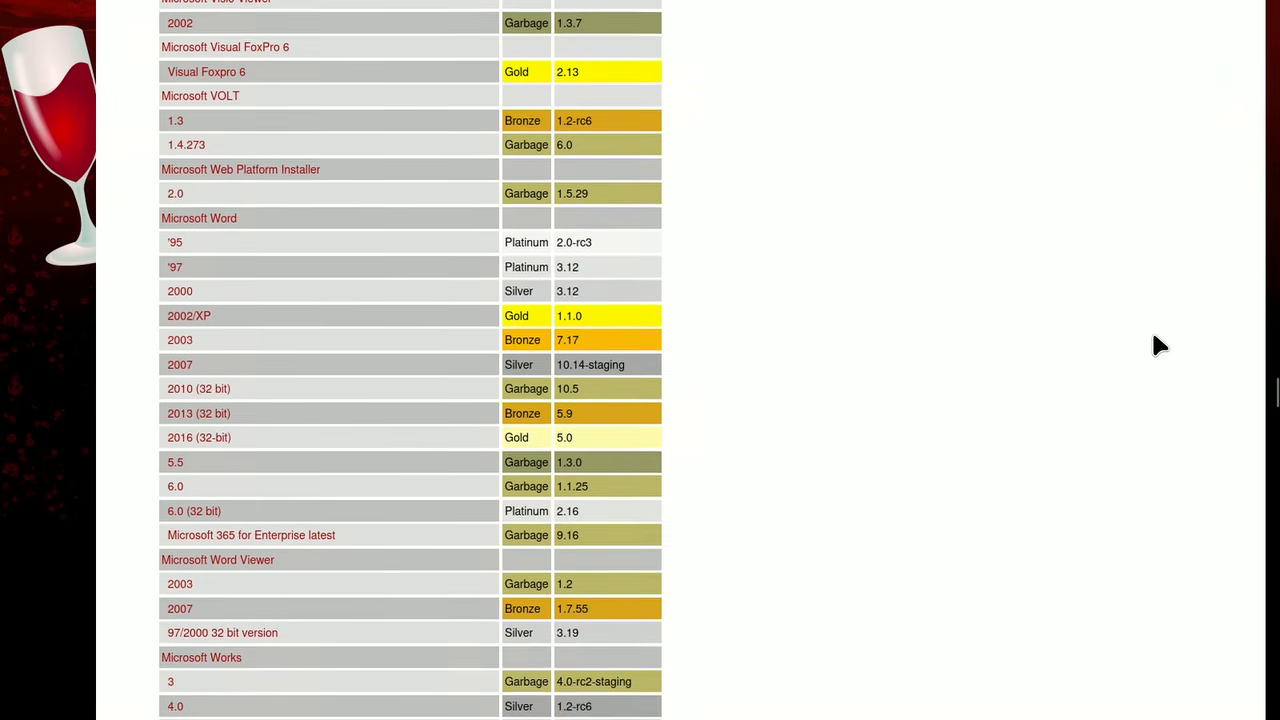
pyautogui.scroll(-10, 1153, 338)
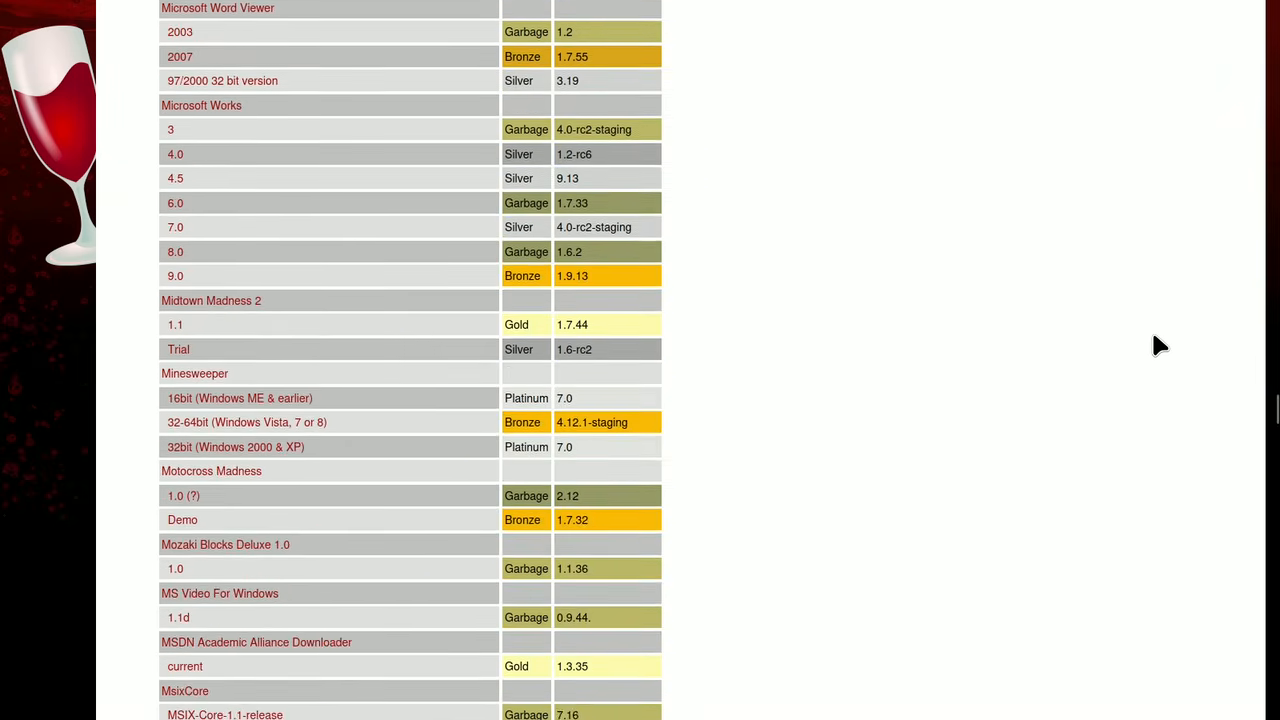
pyautogui.scroll(-10, 1153, 337)
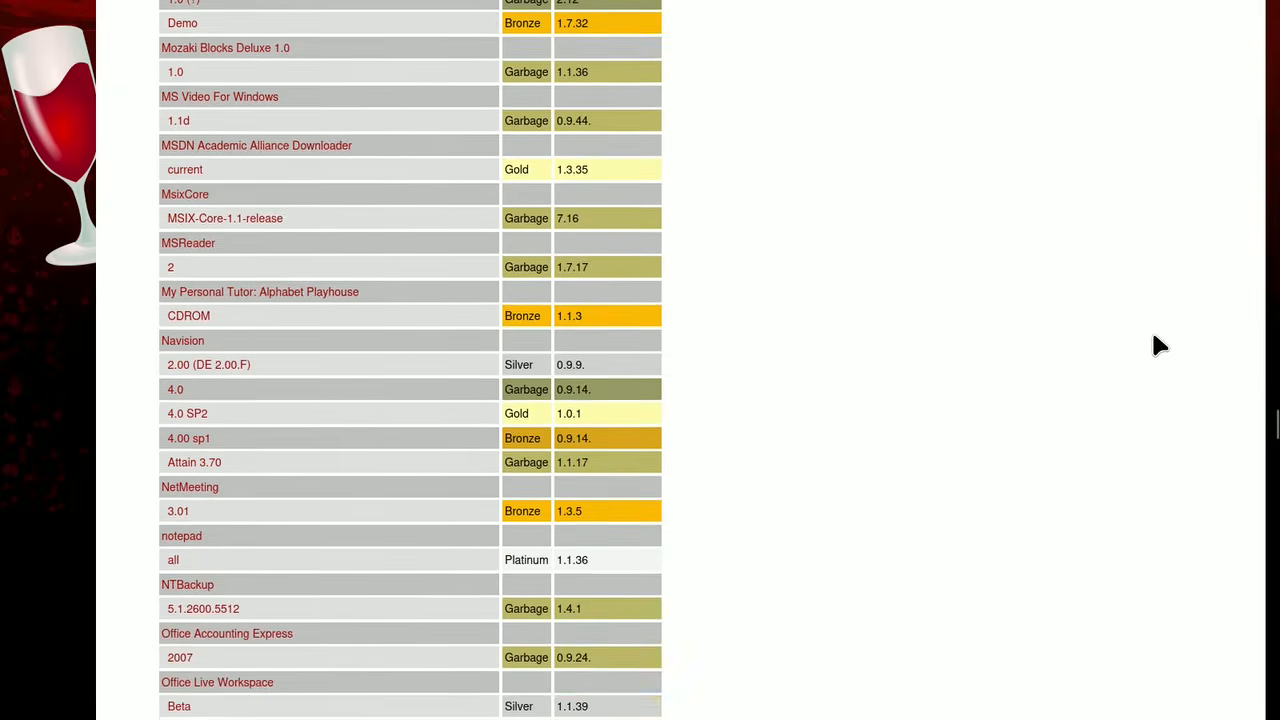
pyautogui.scroll(-9, 1153, 337)
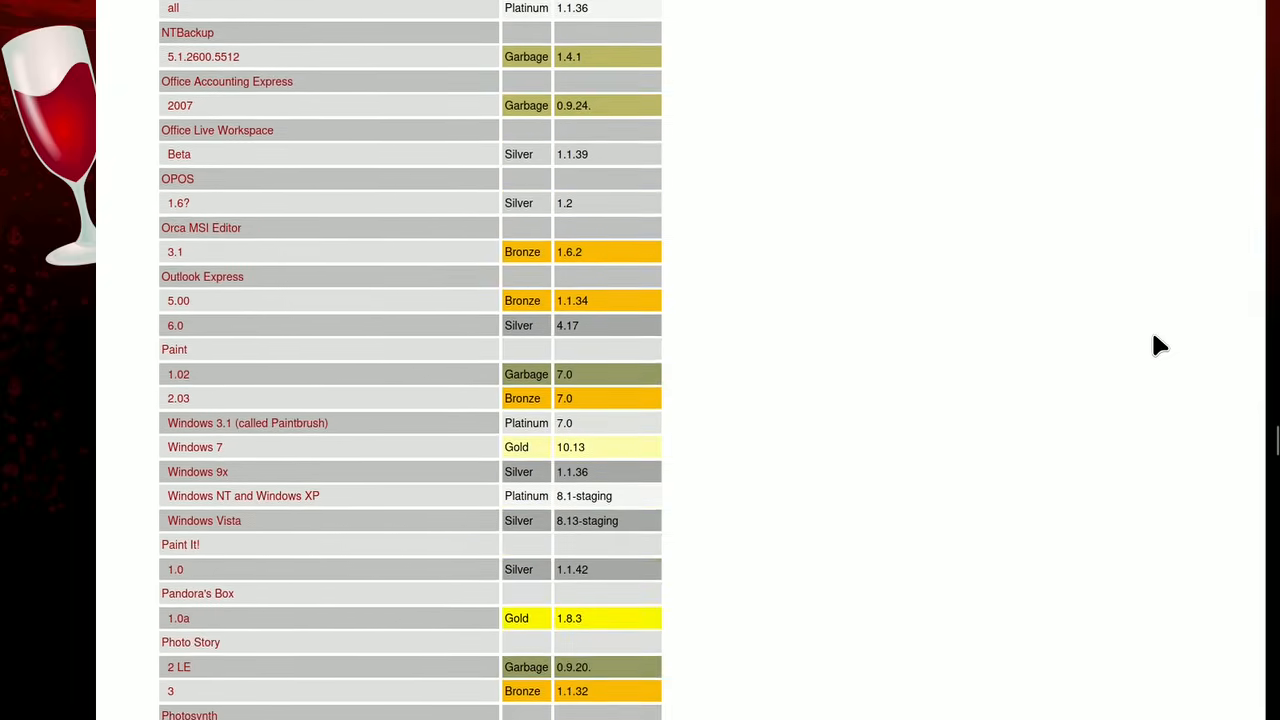
pyautogui.scroll(-10, 1153, 337)
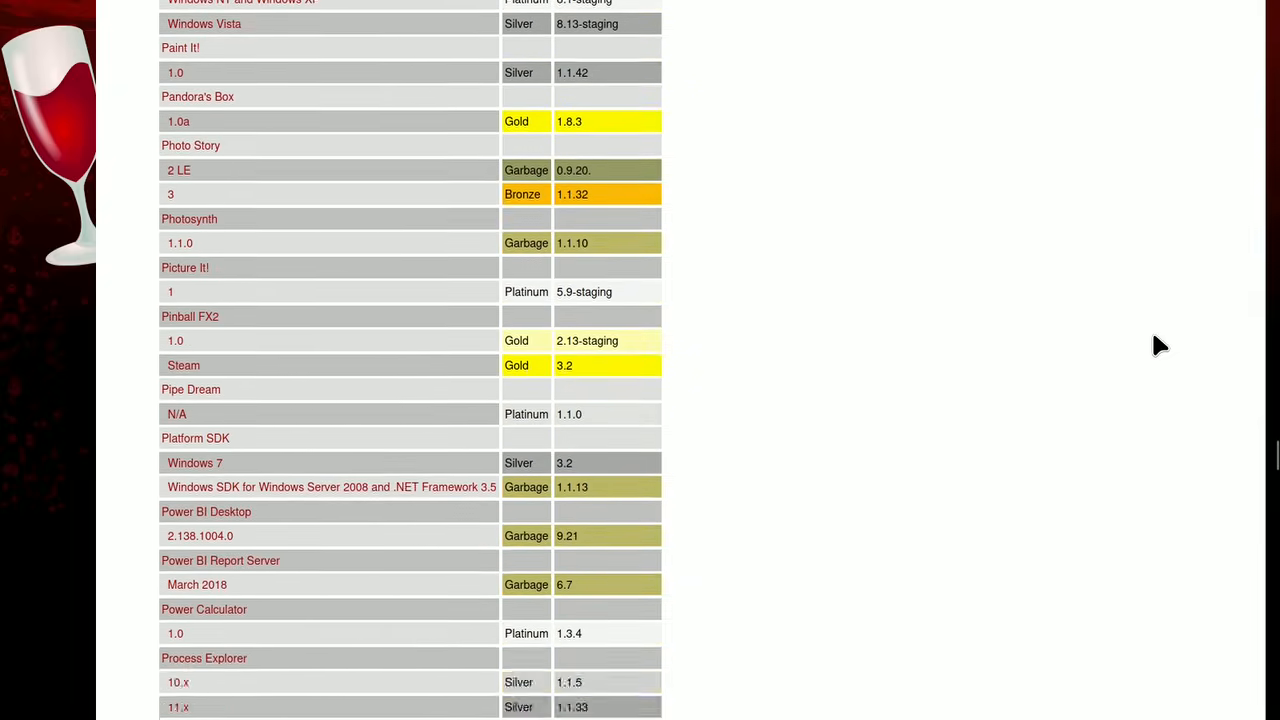
pyautogui.scroll(-7, 1153, 337)
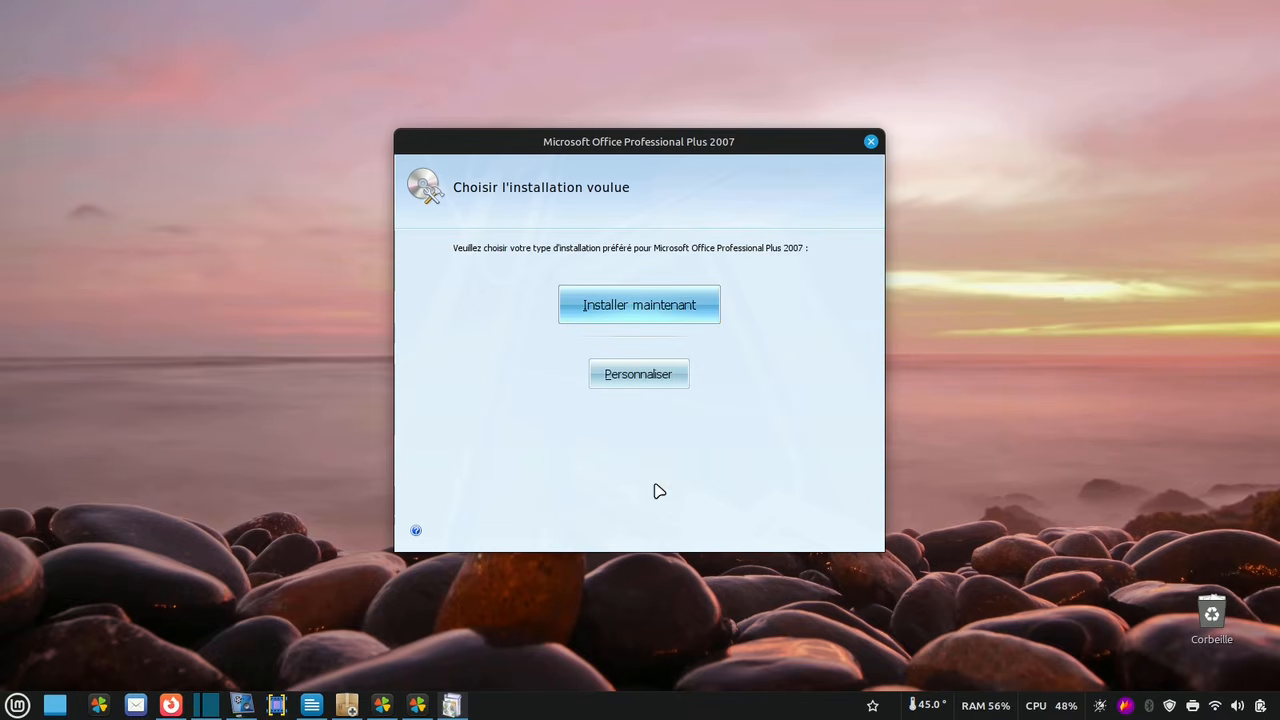
# - Customize the Microsoft Office Professional Plus 2007 installation, setting Microsoft Office Access and InfoPath to "Non disponible"
pyautogui.click(638, 378)
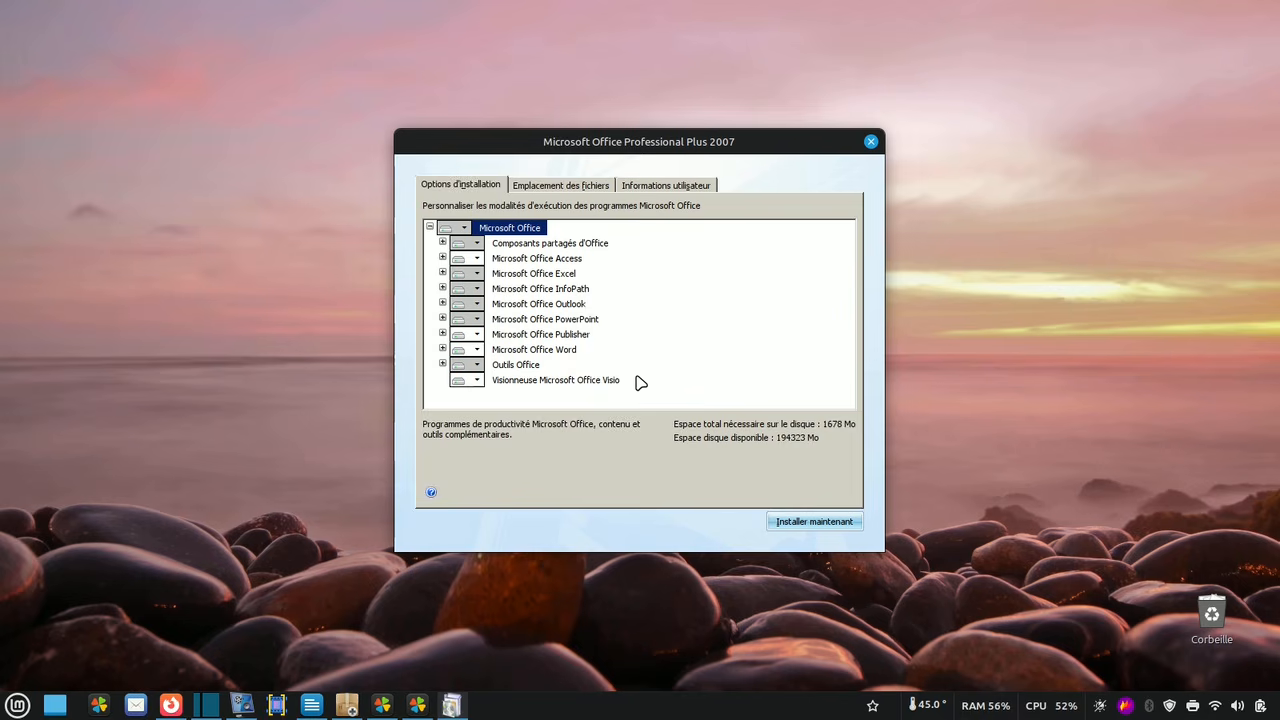
pyautogui.click(540, 262)
pyautogui.click(518, 320)
pyautogui.click(534, 290)
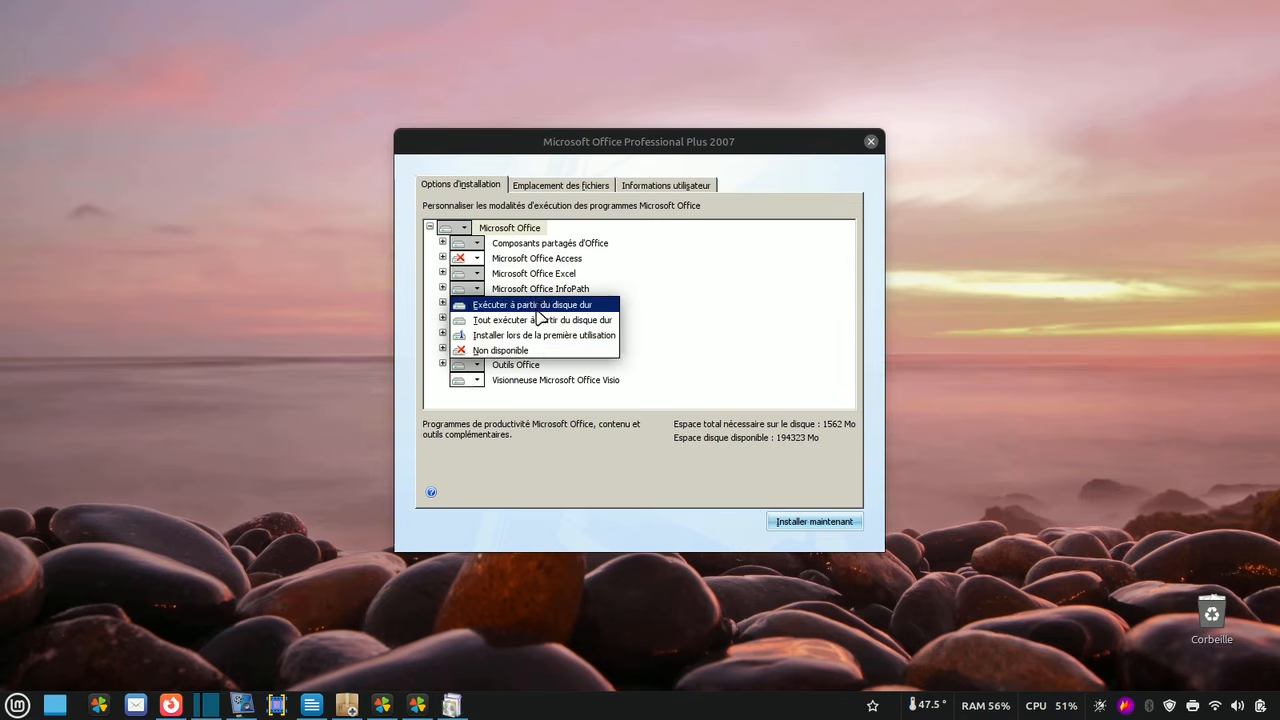
pyautogui.click(528, 350)
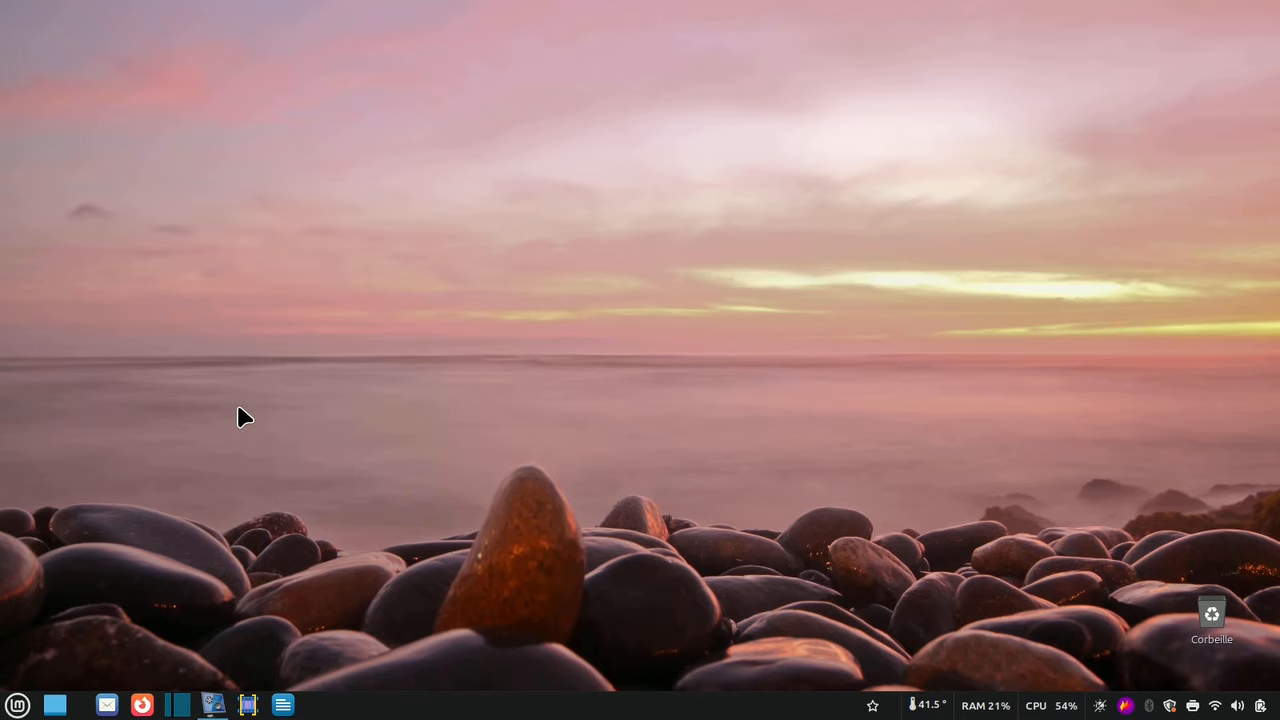
# - Install all selected system updates with the Linux Mint update manager, authenticate with the account password, and close the manager
pyautogui.click(1170, 707)
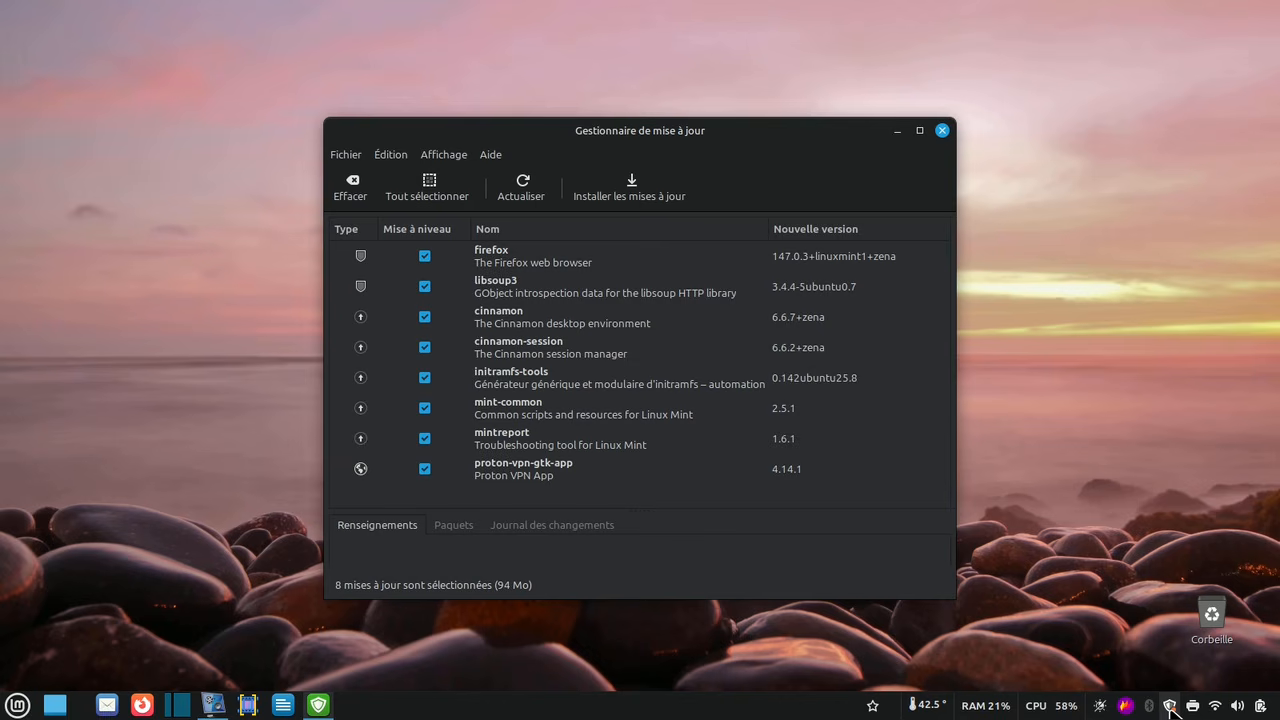
pyautogui.click(628, 192)
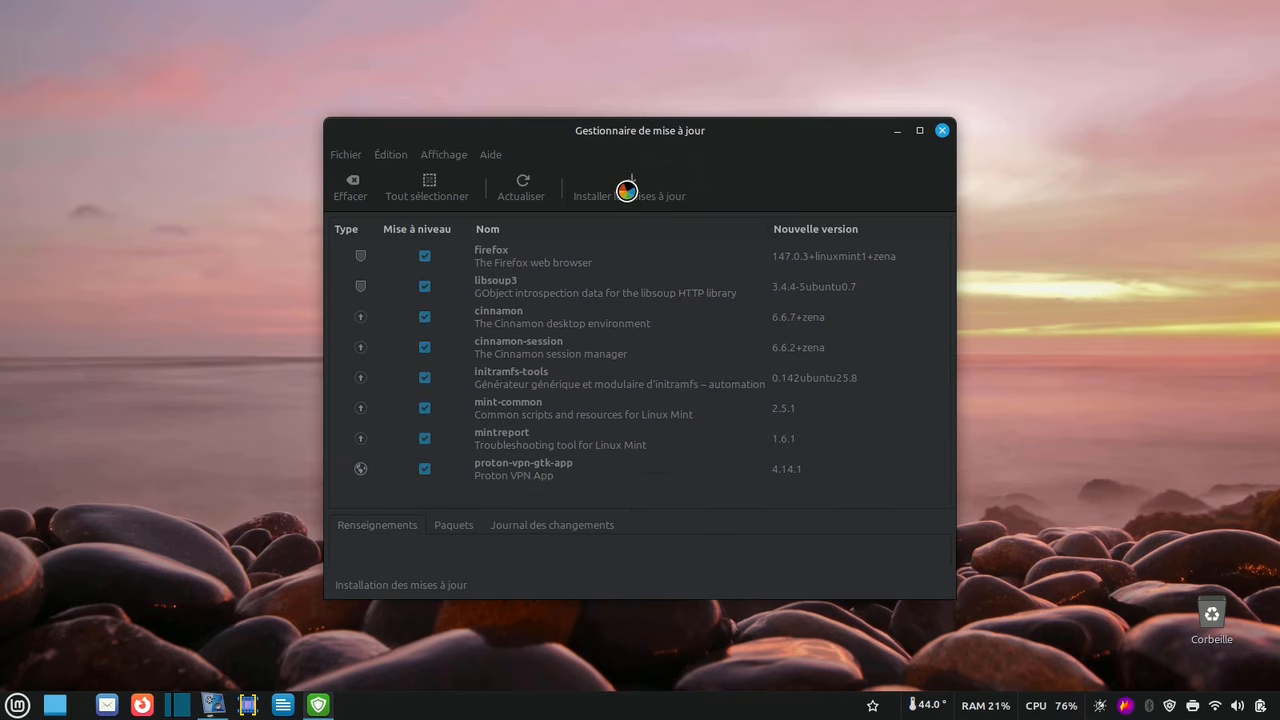
pyautogui.write('•••••••••••')
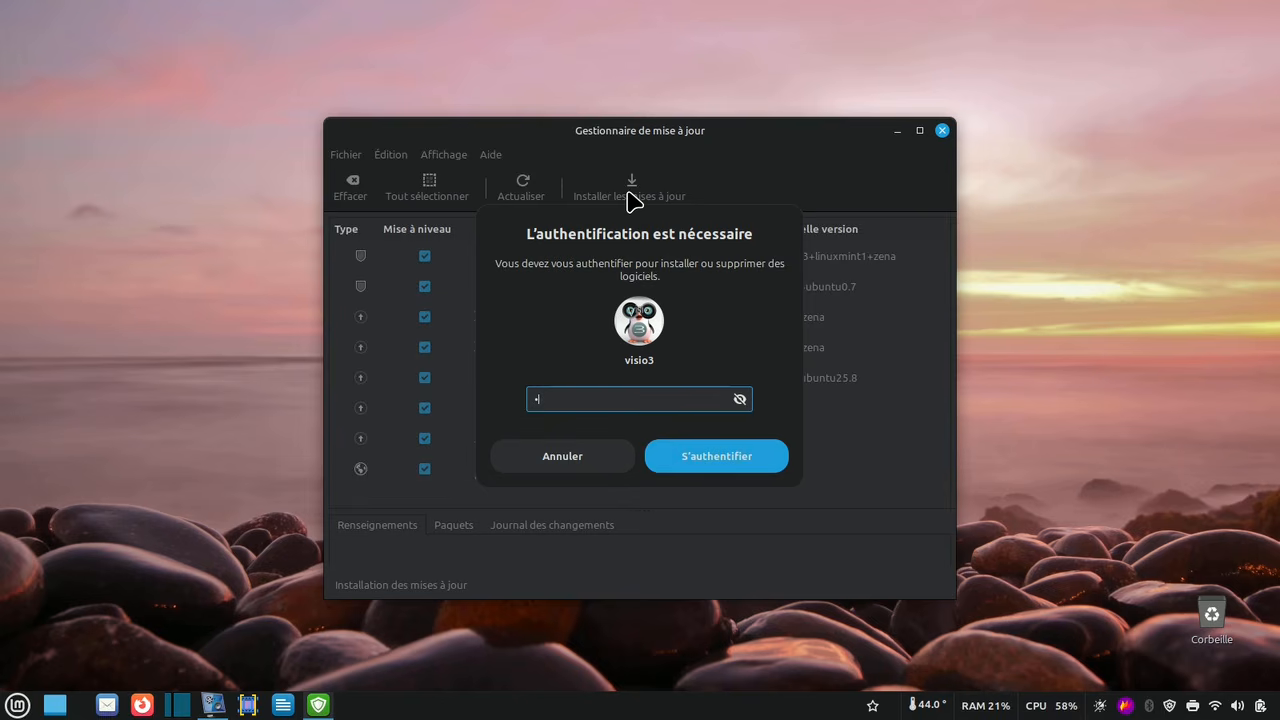
pyautogui.press('Return')
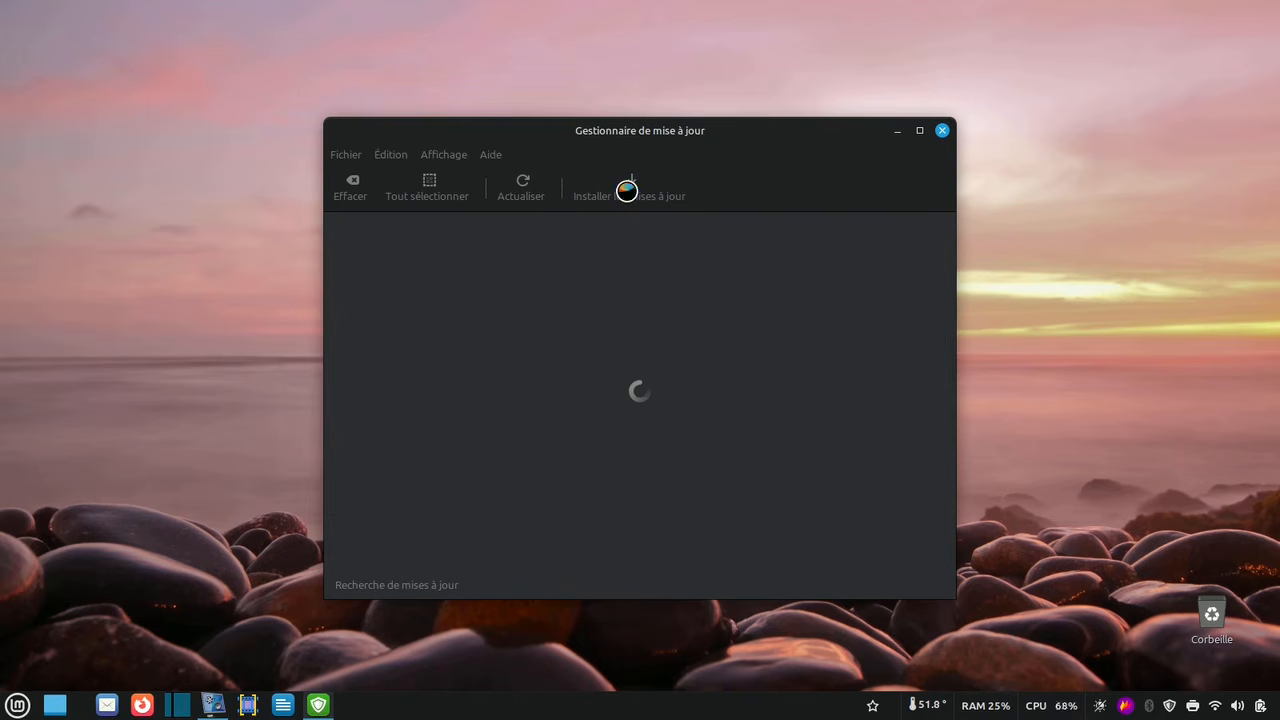
pyautogui.click(942, 130)
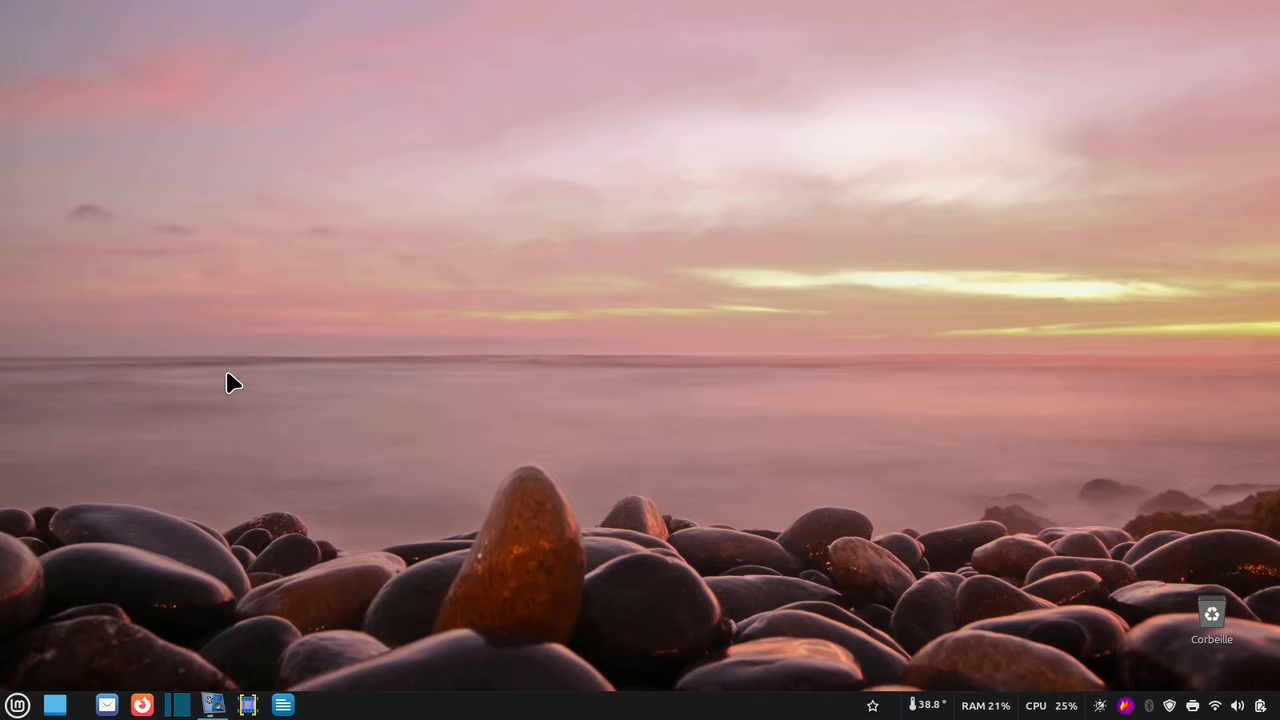
# - Paste the file "Ajouter le support 32 bits avec le Terminal.pdf" onto the desktop and move its icon further along the upper edge
pyautogui.rightClick(322, 101)
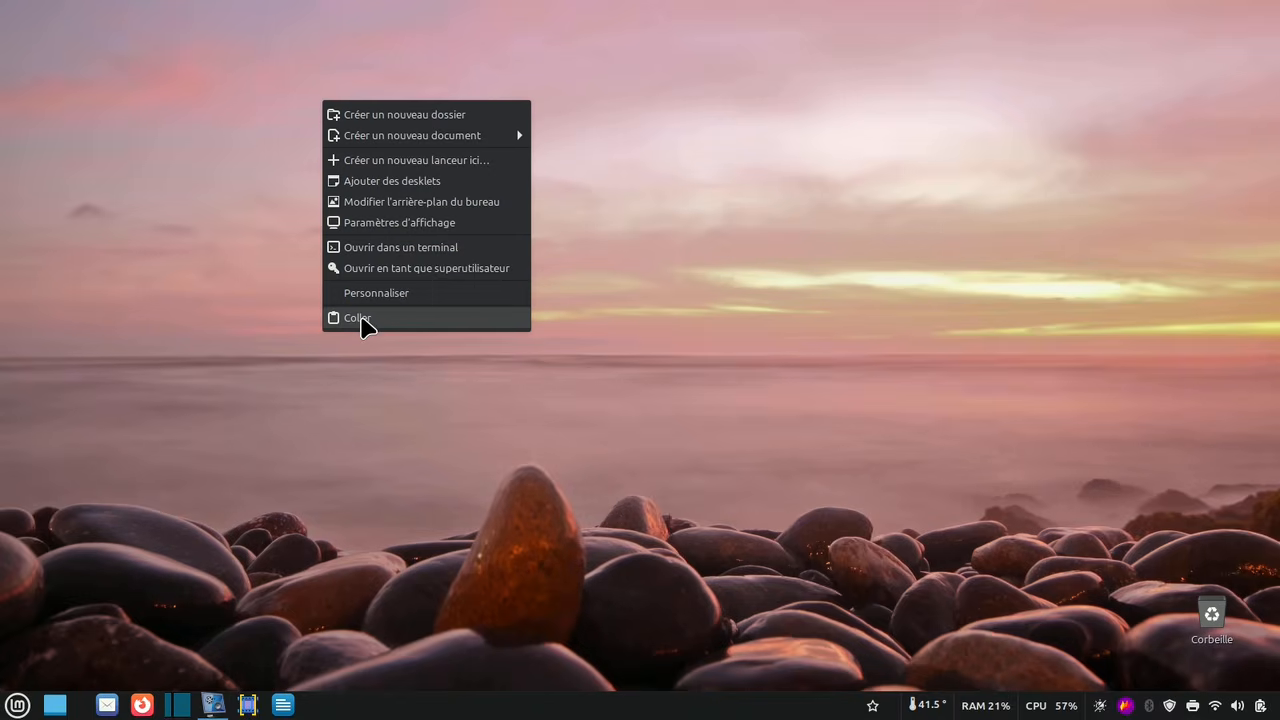
pyautogui.click(366, 319)
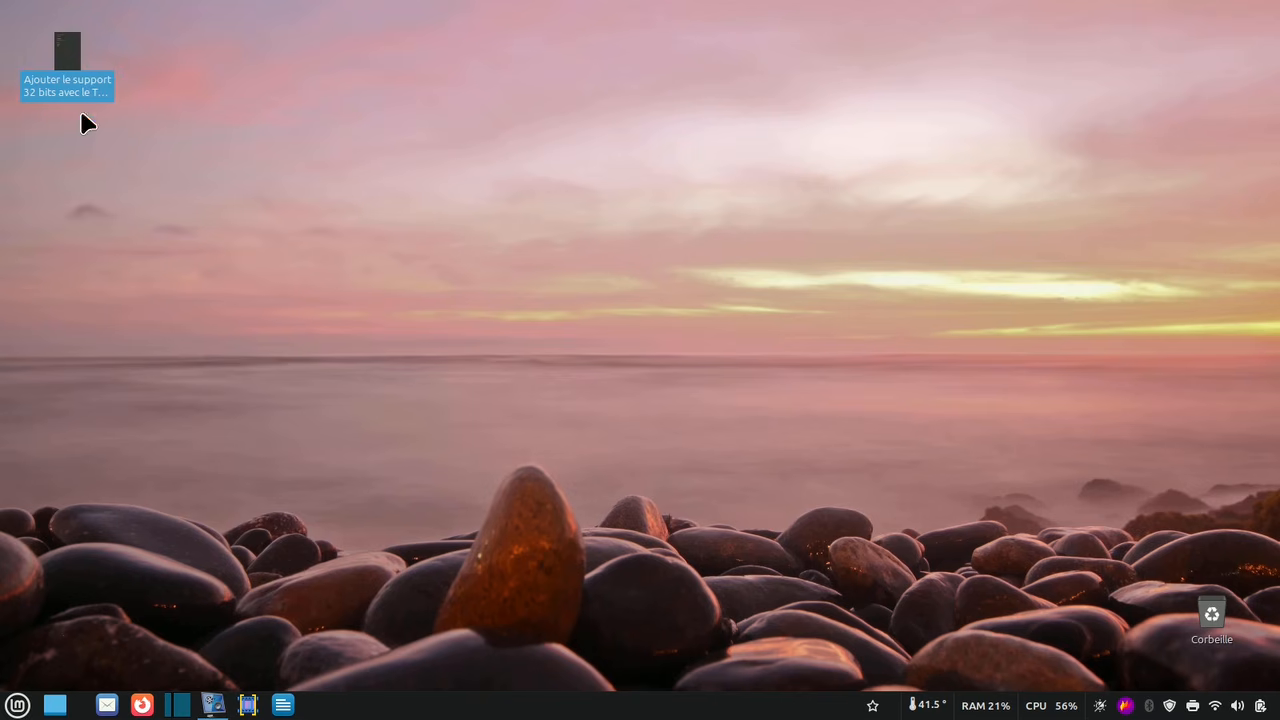
pyautogui.moveTo(67, 55); pyautogui.dragTo(310, 43)
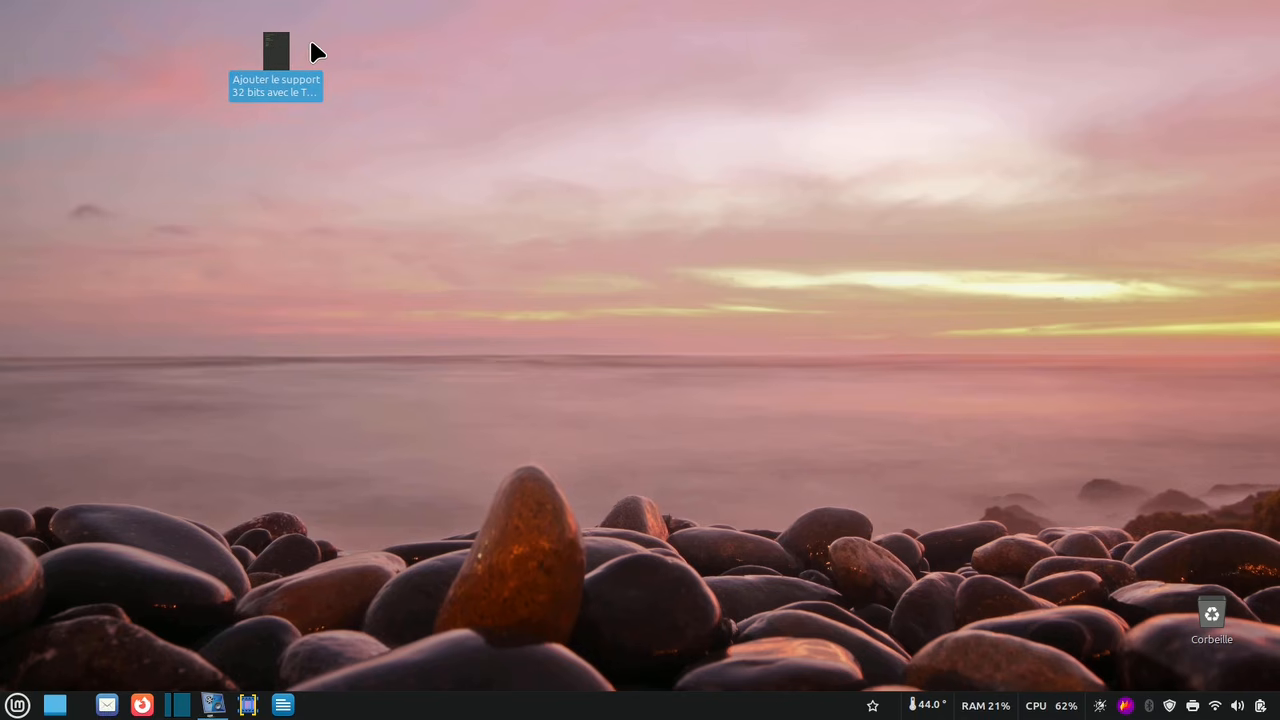
pyautogui.click(289, 158)
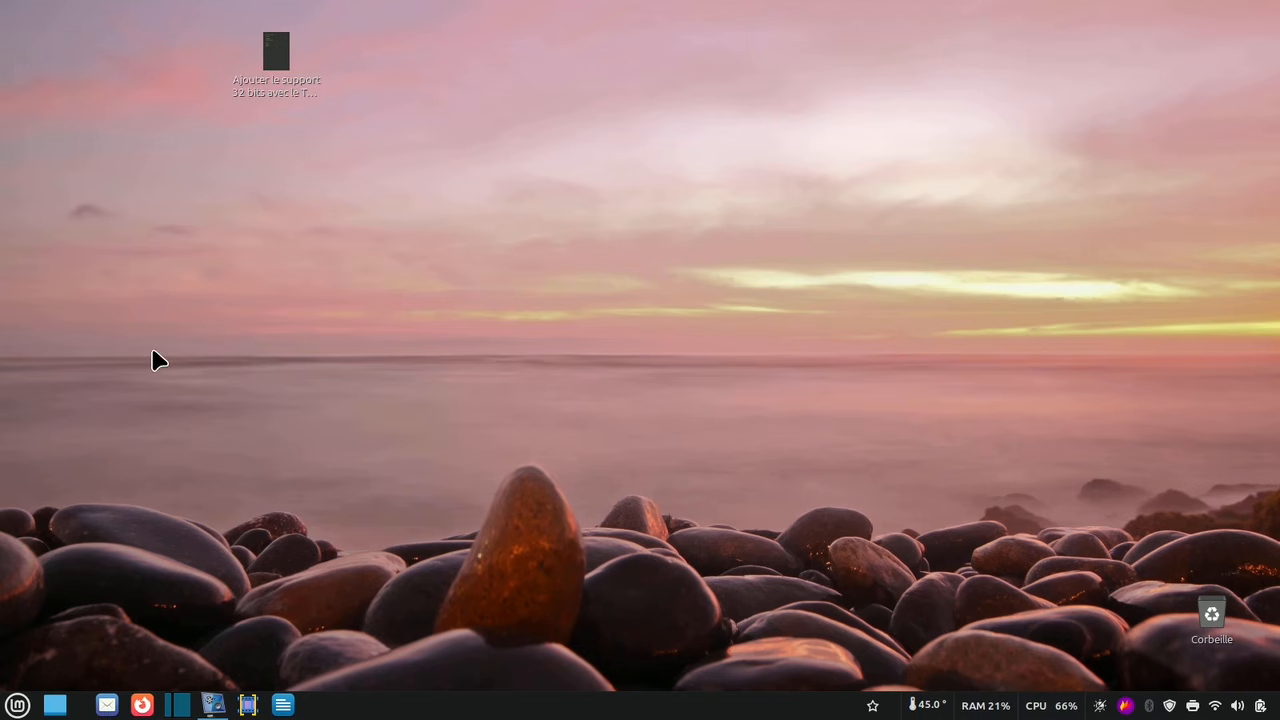
# - Start a Terminal and open "Ajouter le support 32 bits avec le Terminal.pdf" with its page enlarged for reading
pyautogui.click(18, 705)
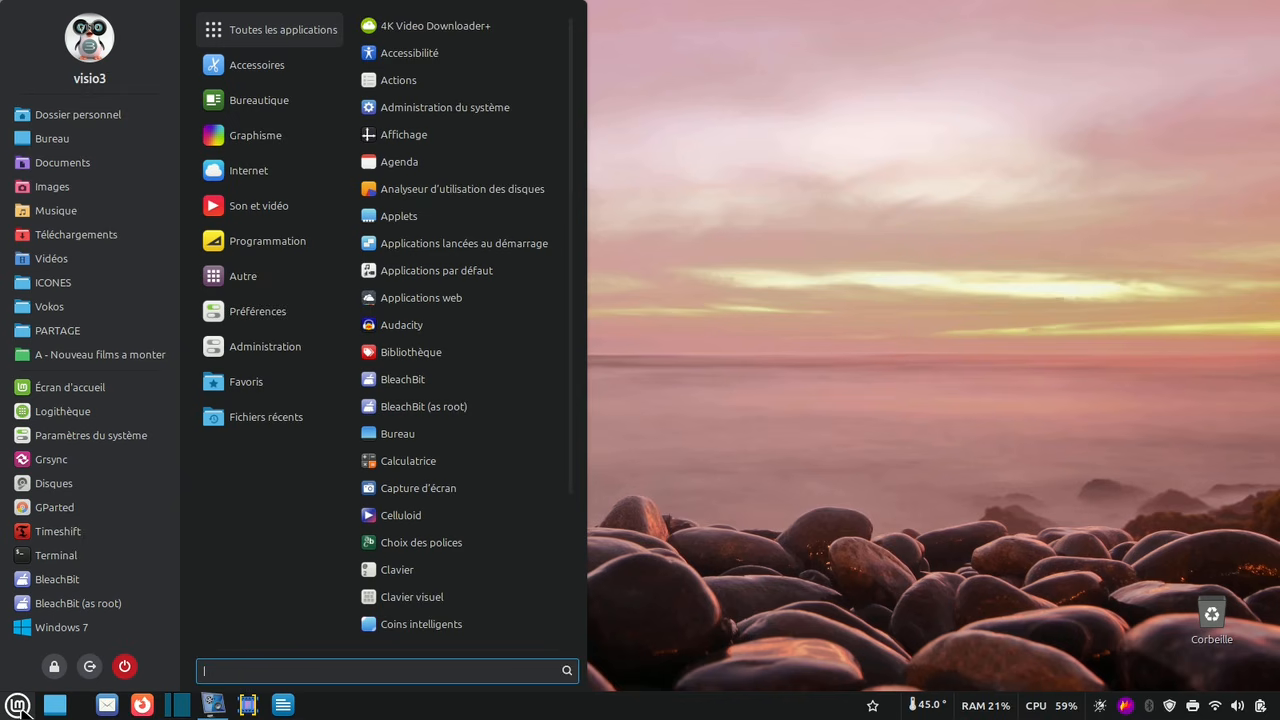
pyautogui.click(50, 558)
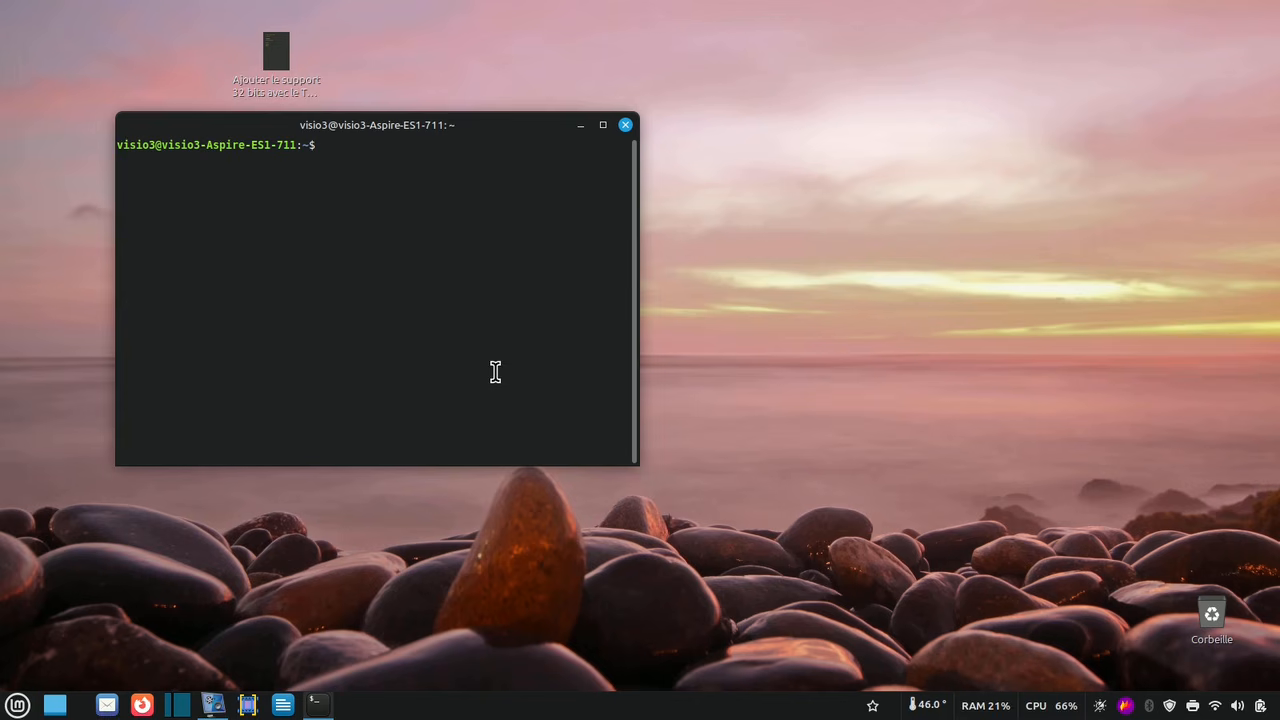
pyautogui.doubleClick(276, 52)
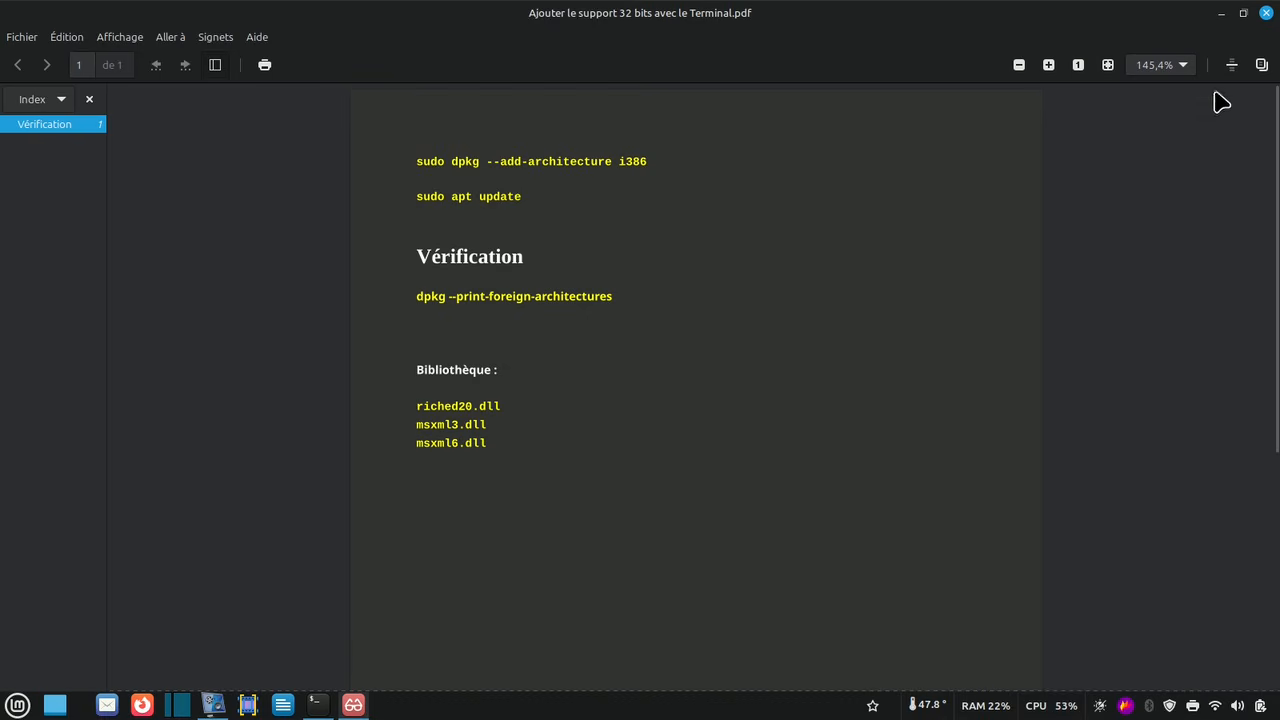
pyautogui.click(1232, 66)
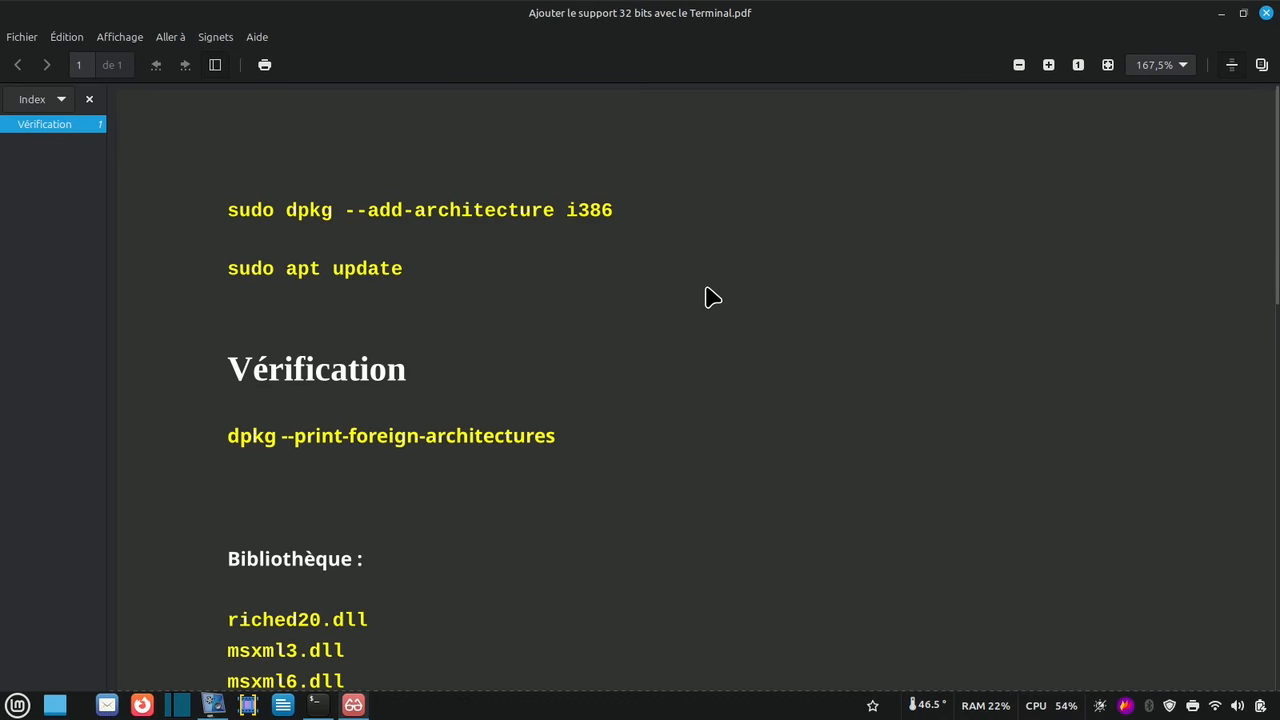
# - Copy "sudo dpkg --add-architecture i386" from the PDF and run it in the Terminal, authenticating with the account password
pyautogui.moveTo(228, 210); pyautogui.dragTo(609, 208)
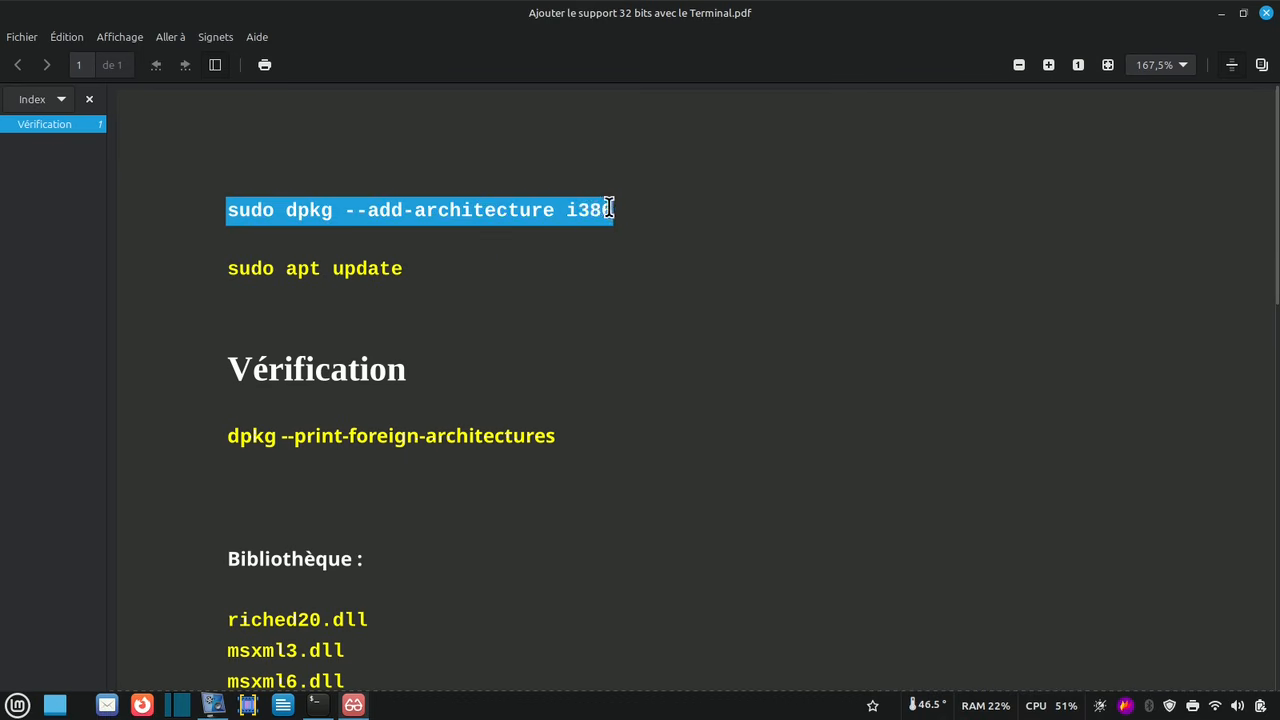
pyautogui.rightClick(566, 209)
pyautogui.click(614, 312)
pyautogui.hotkey('ctrl', 'alt', 't')
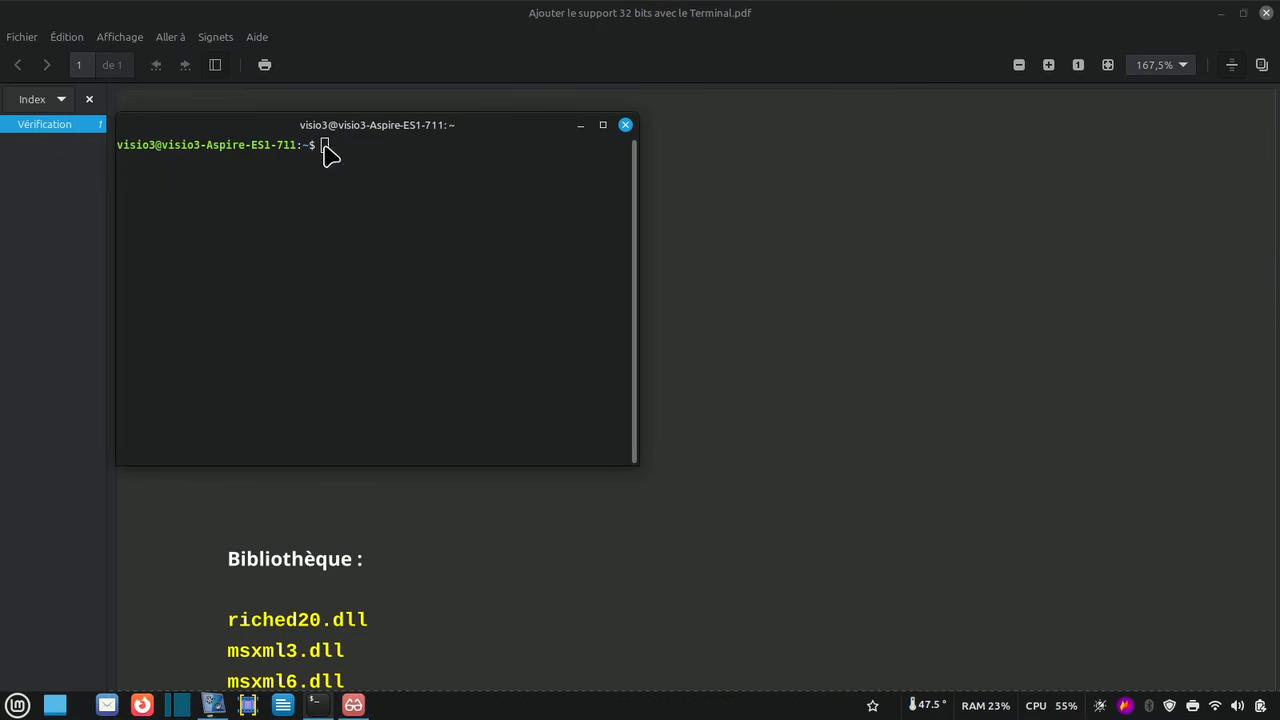
pyautogui.rightClick(330, 150)
pyautogui.click(366, 249)
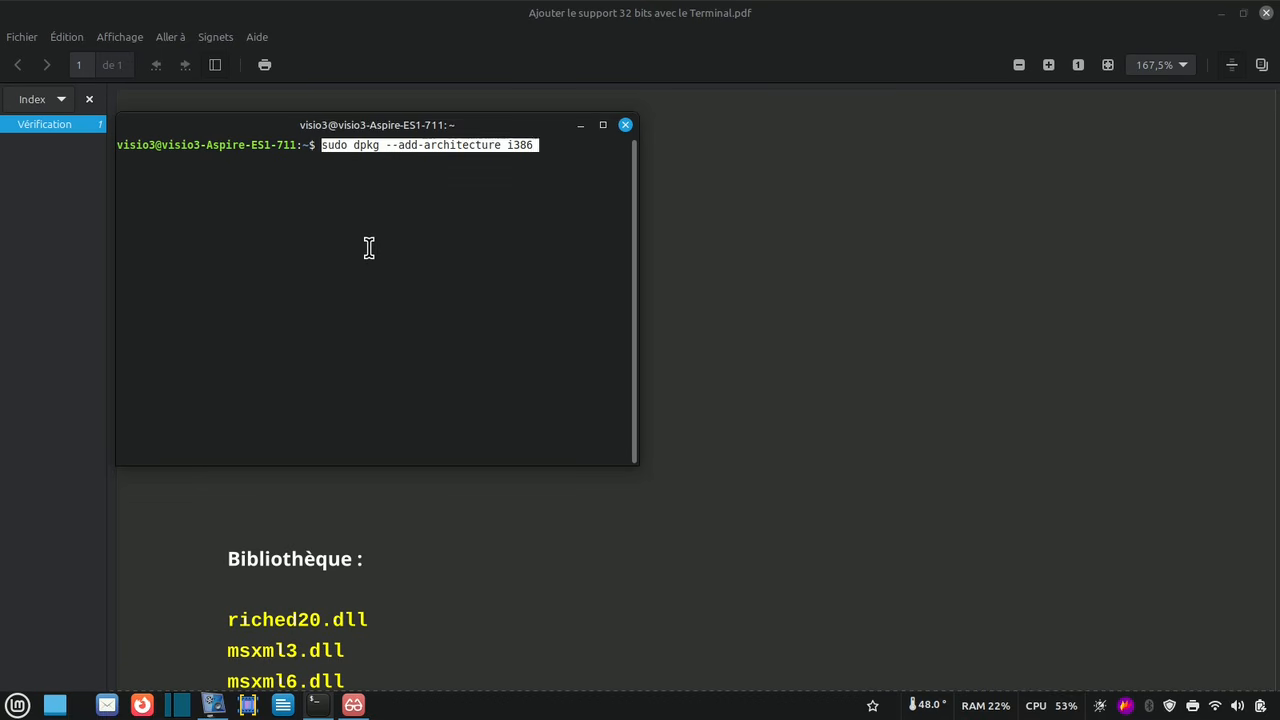
pyautogui.press('Return')
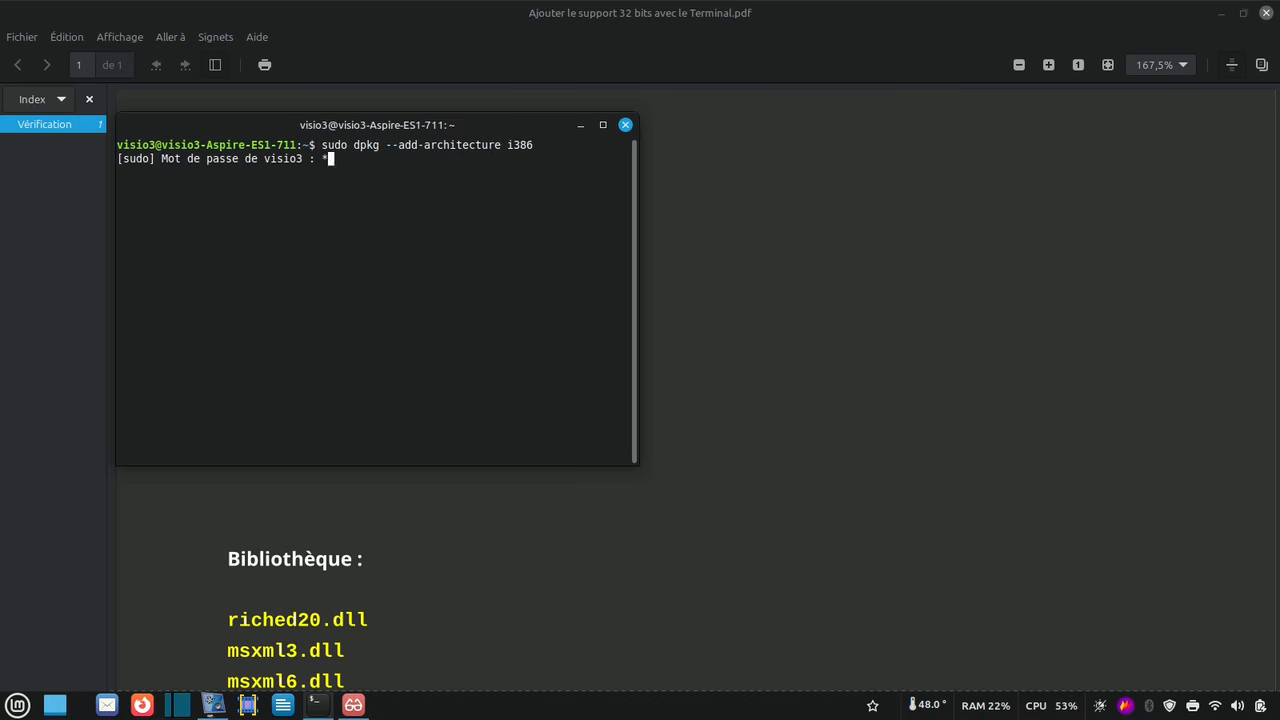
pyautogui.write('***********')
pyautogui.press('Return')
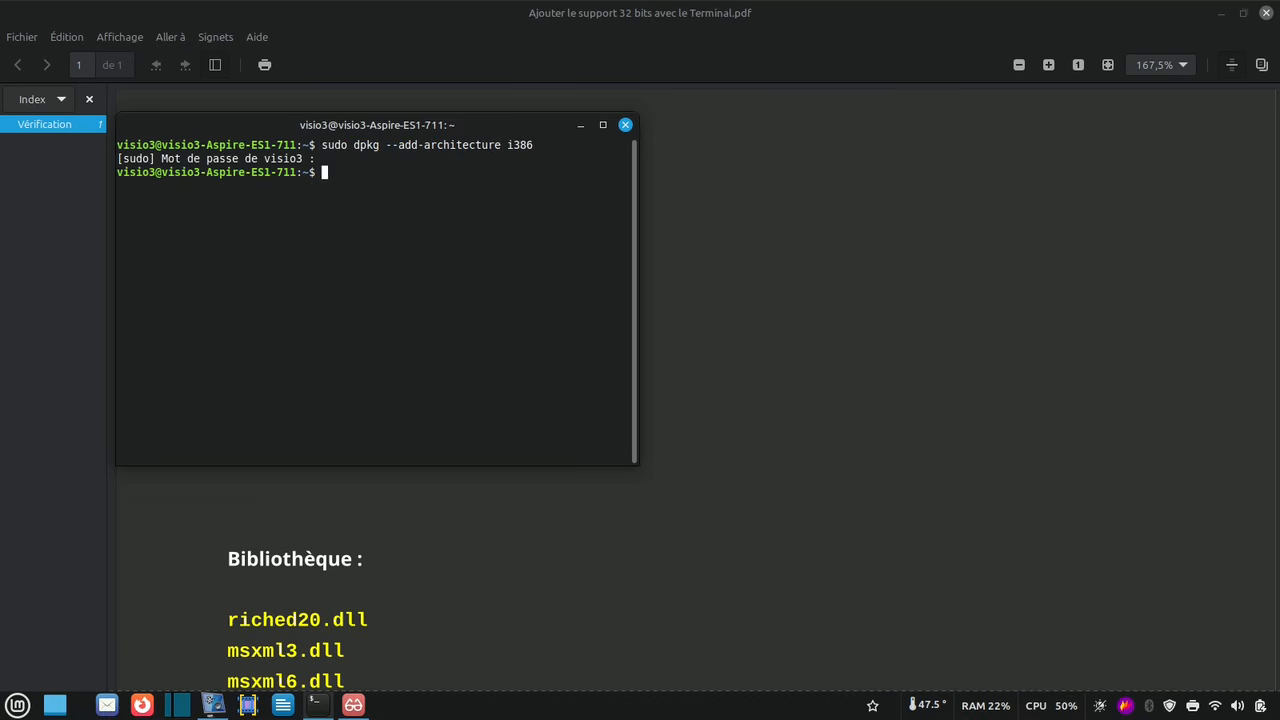
# - Copy "sudo apt update" from the PDF and run it in the Terminal
pyautogui.click(836, 287)
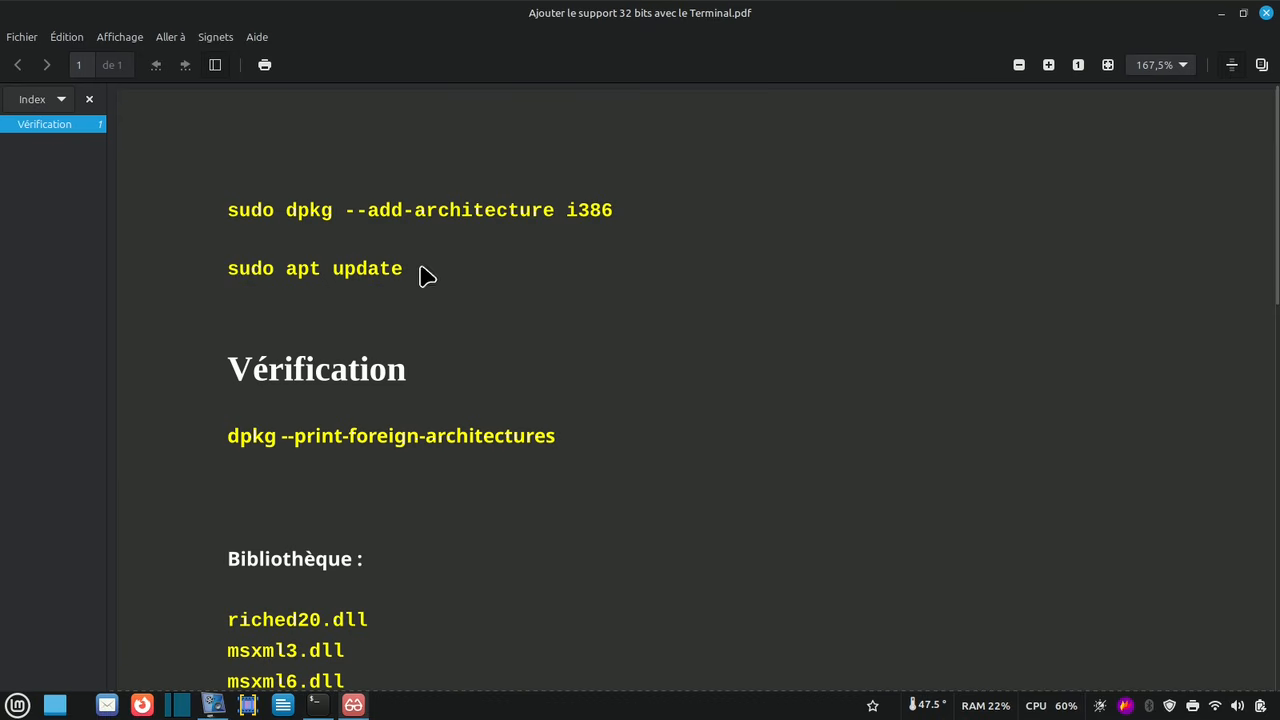
pyautogui.moveTo(229, 268); pyautogui.dragTo(402, 268)
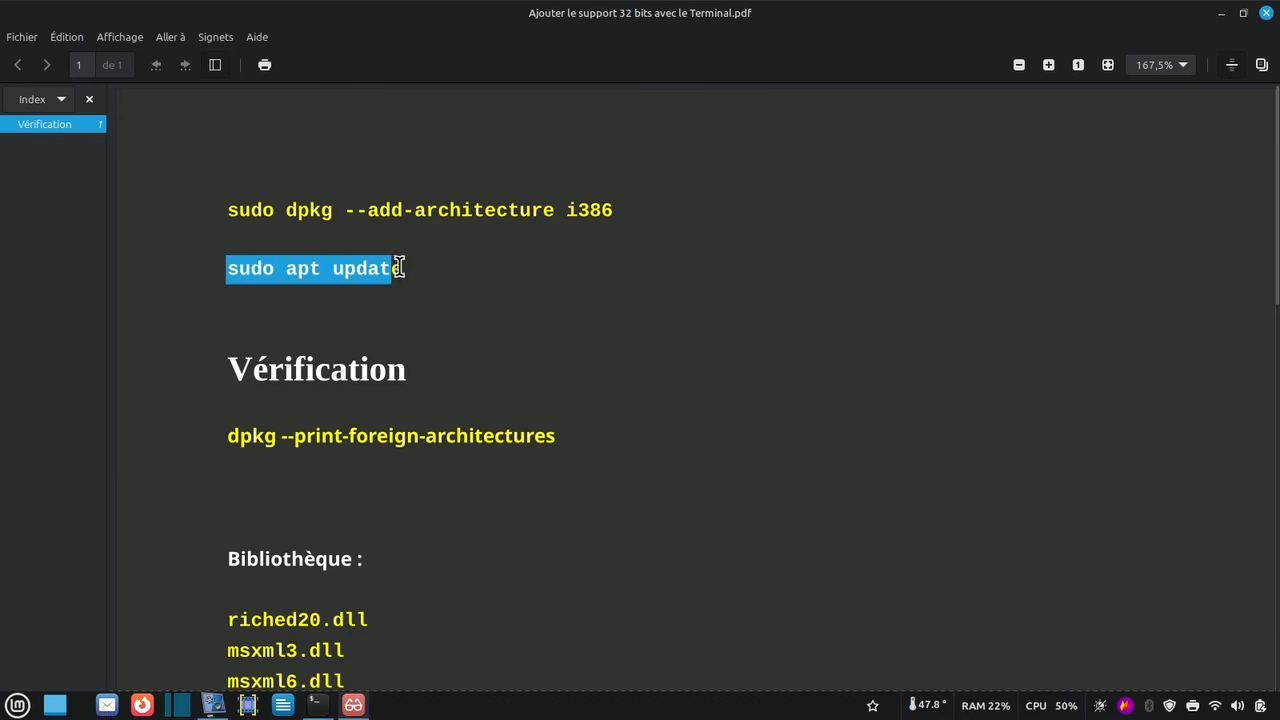
pyautogui.rightClick(374, 268)
pyautogui.click(418, 372)
pyautogui.click(316, 705)
pyautogui.rightClick(331, 182)
pyautogui.click(366, 279)
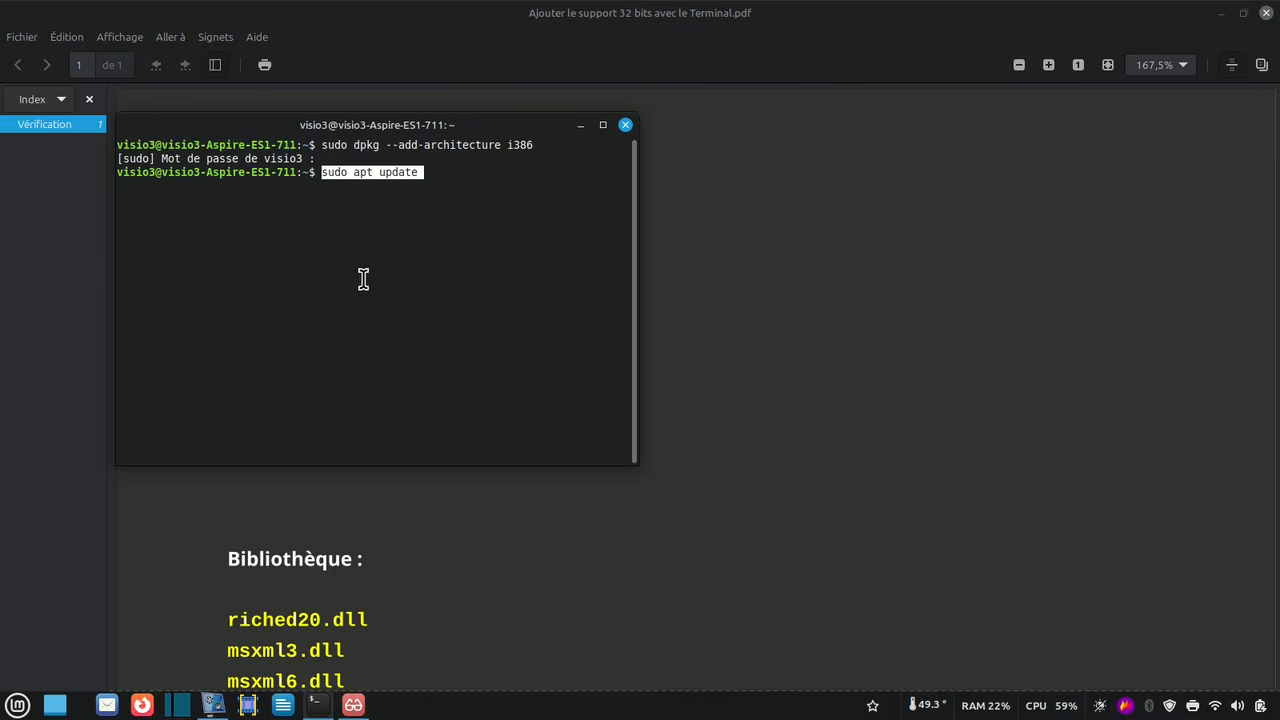
pyautogui.press('Return')
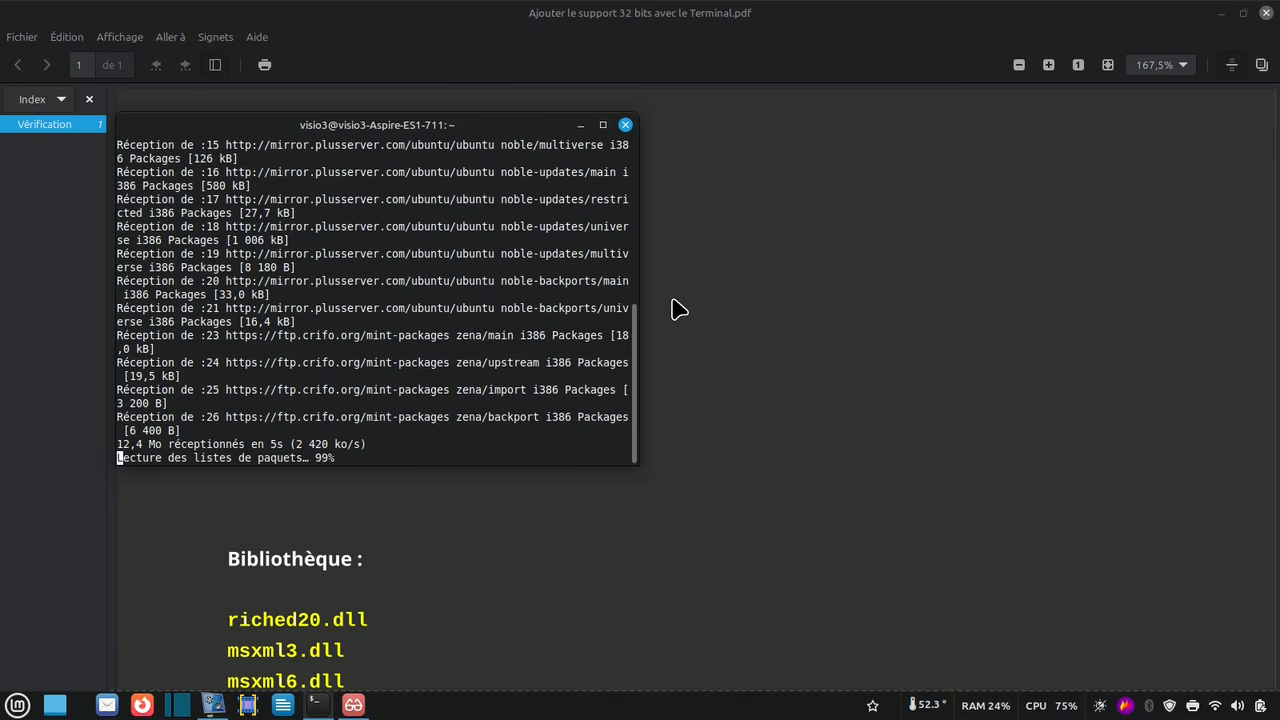
# - Run the PDF's verification command "dpkg --print-foreign-architectures" in the Terminal, and close both the Terminal and the PDF
pyautogui.click(505, 525)
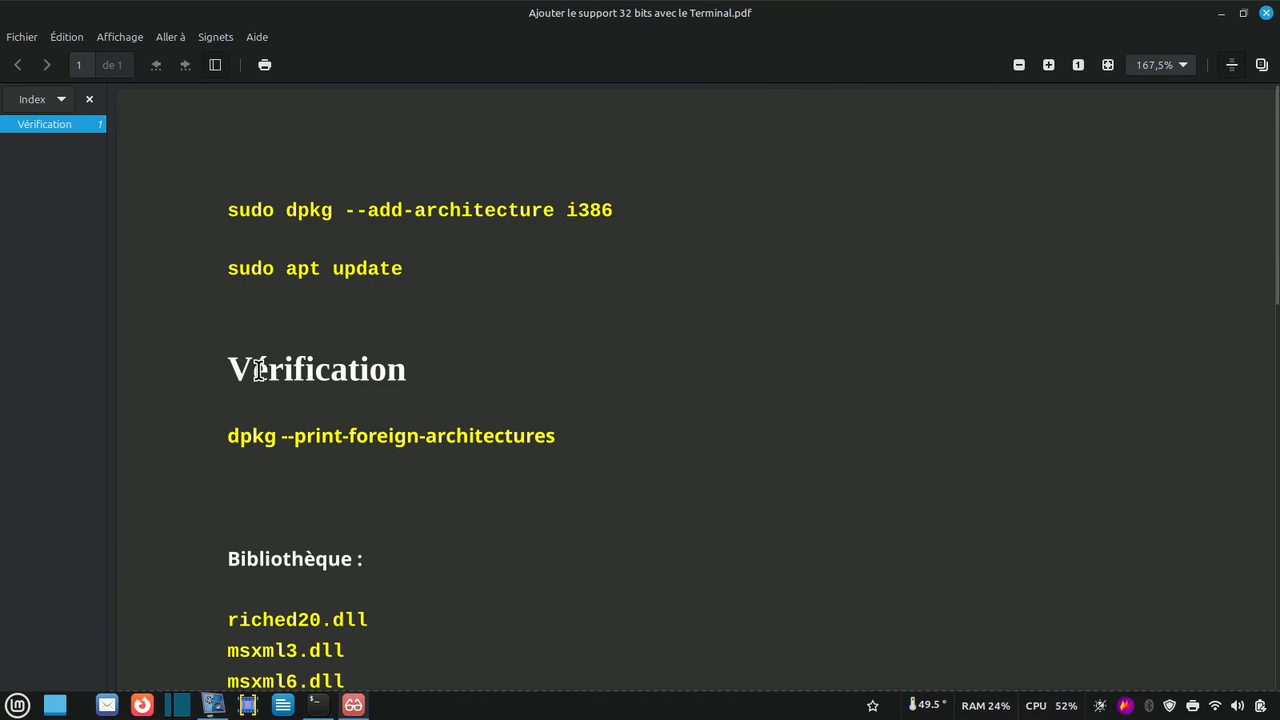
pyautogui.moveTo(226, 436); pyautogui.dragTo(556, 437)
pyautogui.rightClick(518, 448)
pyautogui.click(533, 536)
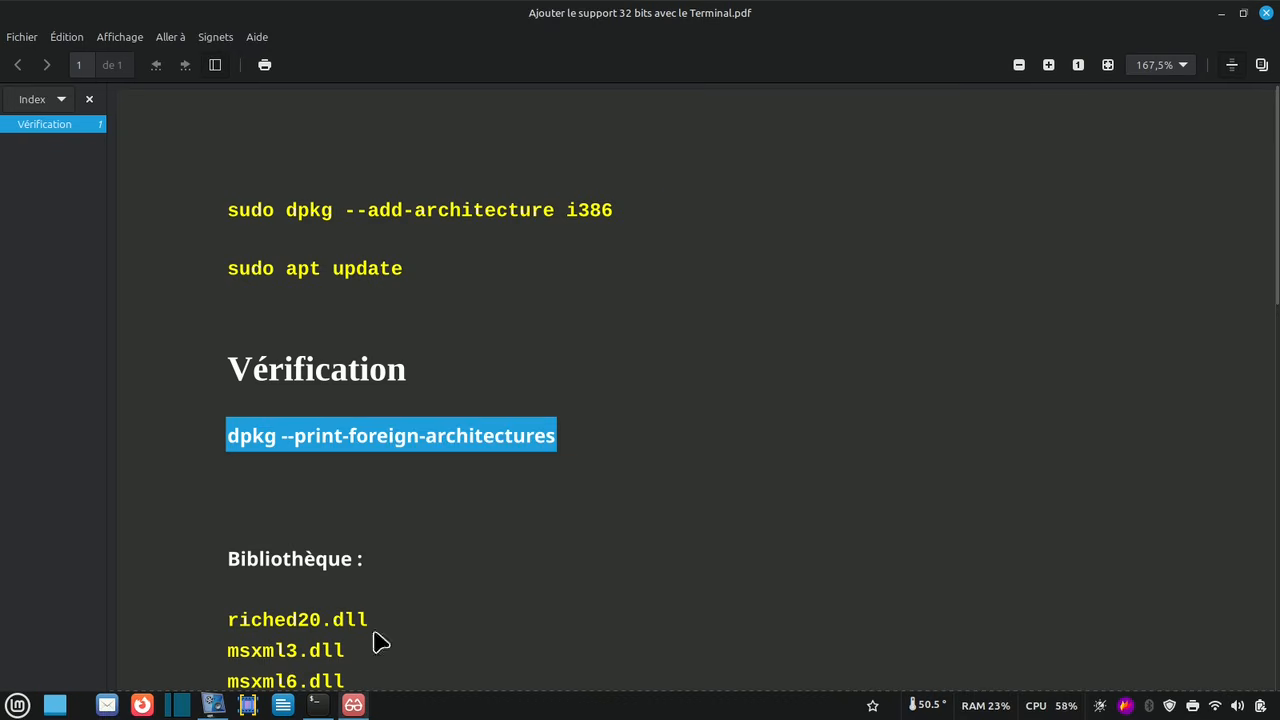
pyautogui.click(316, 705)
pyautogui.rightClick(326, 456)
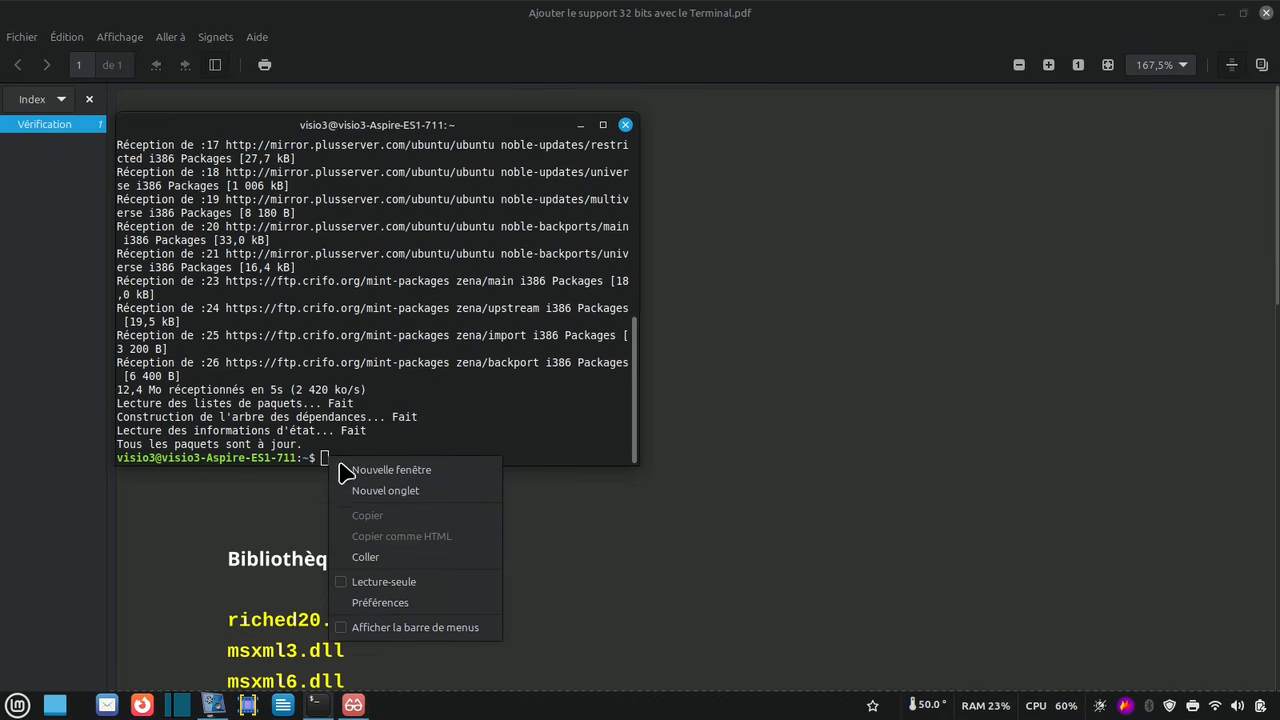
pyautogui.click(374, 560)
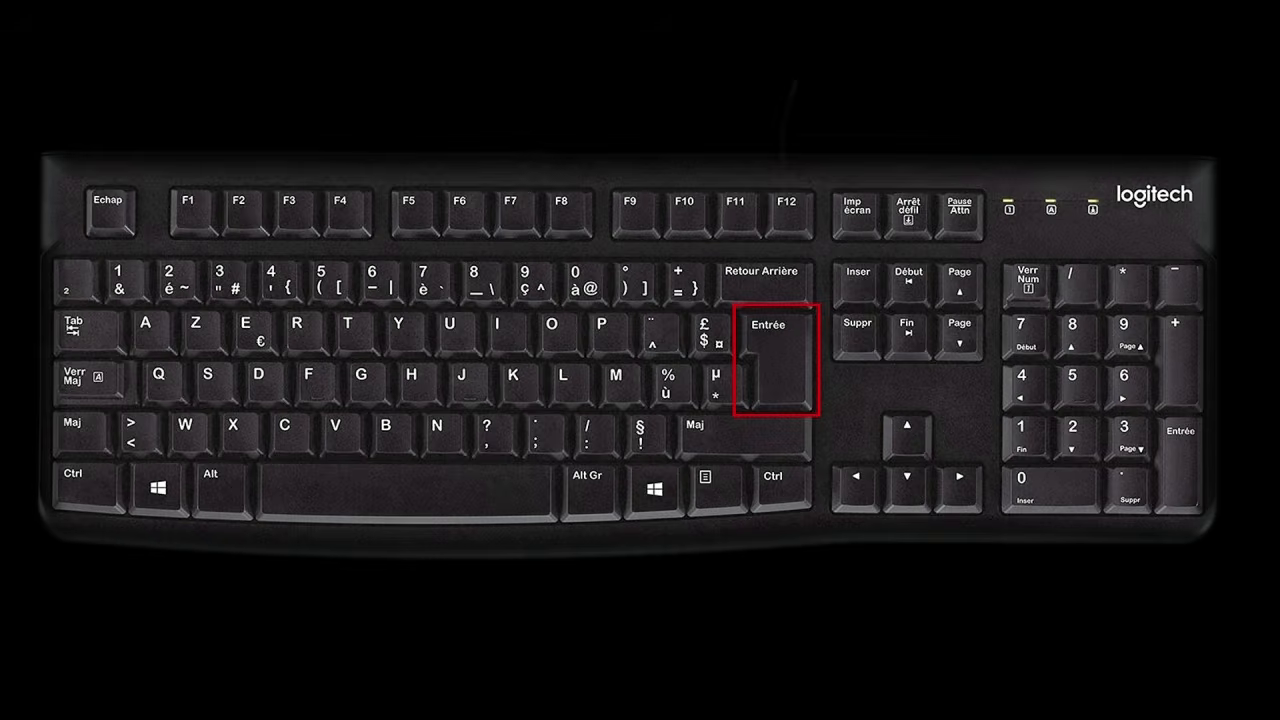
pyautogui.press('Return')
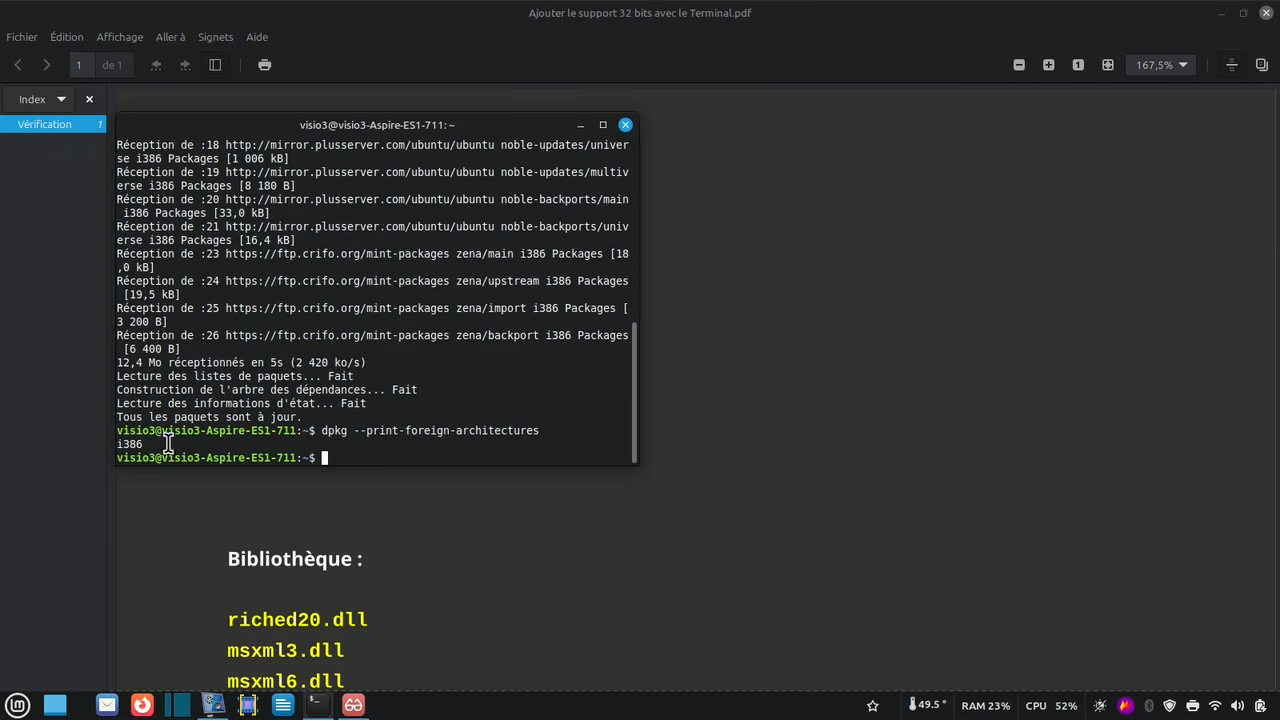
pyautogui.click(625, 124)
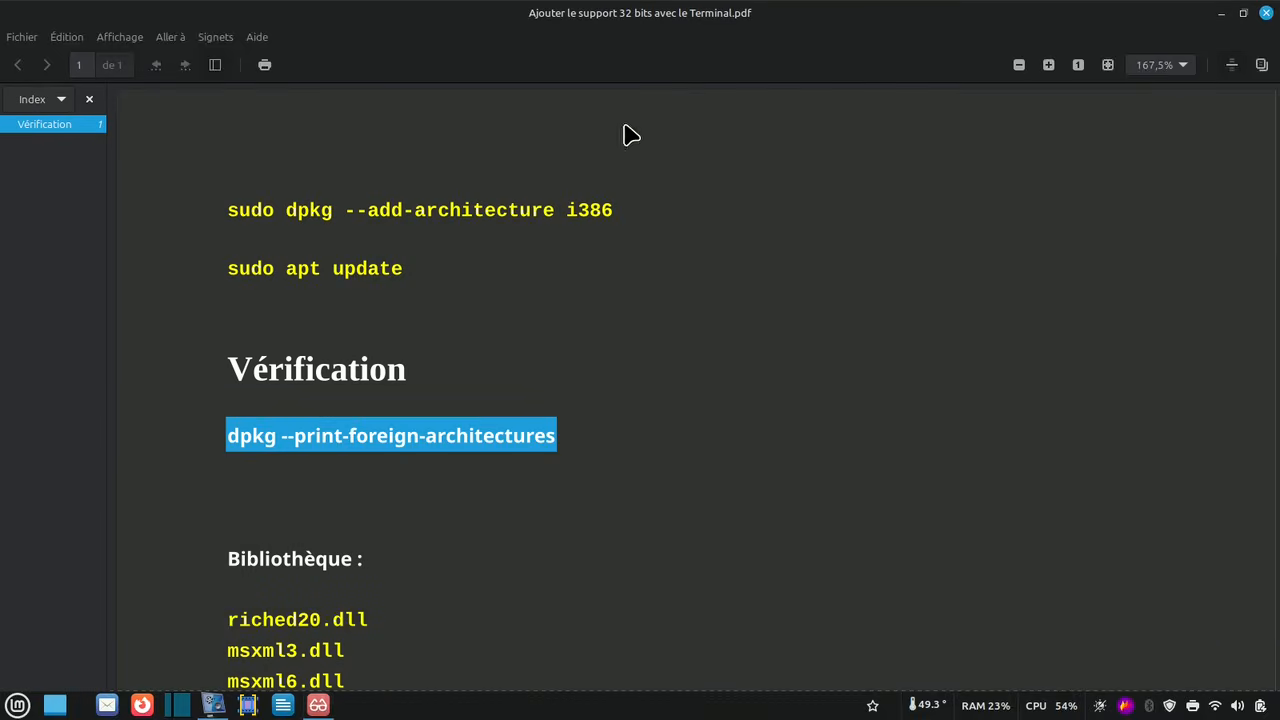
pyautogui.click(1266, 13)
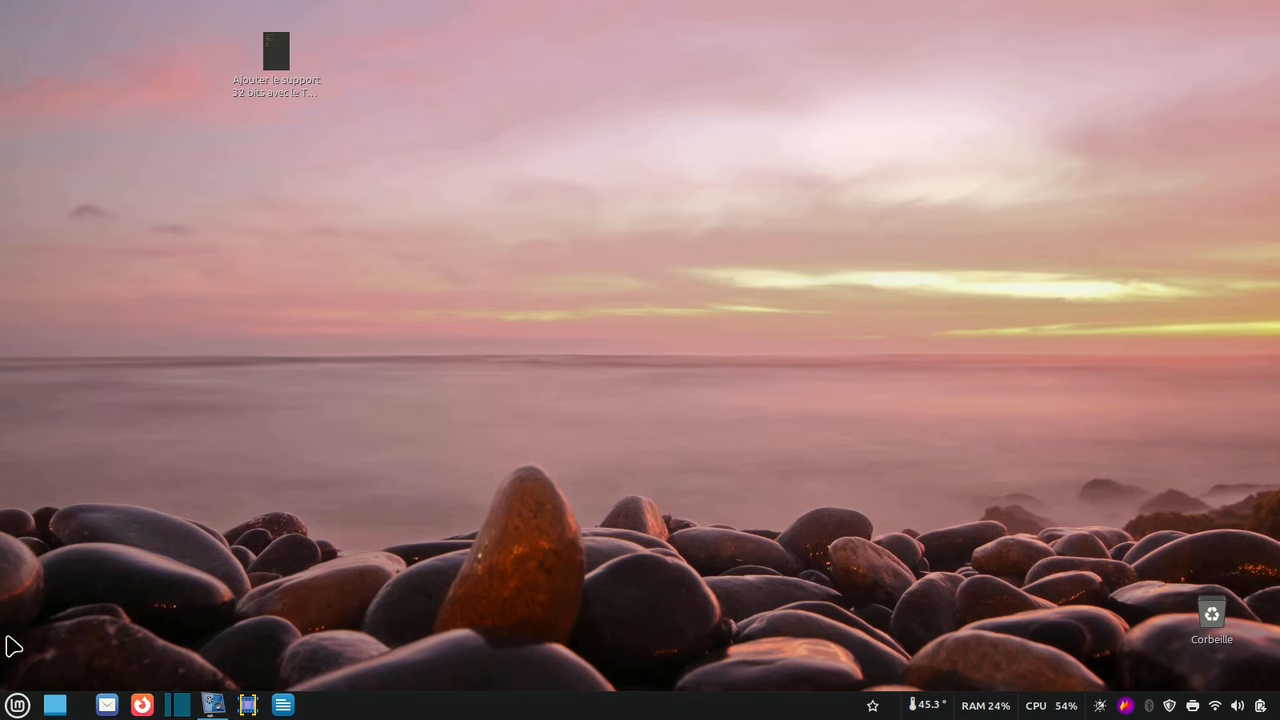
# - Find Wine in Logithèque and install its system package with the additional software, authenticating with the account password
pyautogui.click(17, 705)
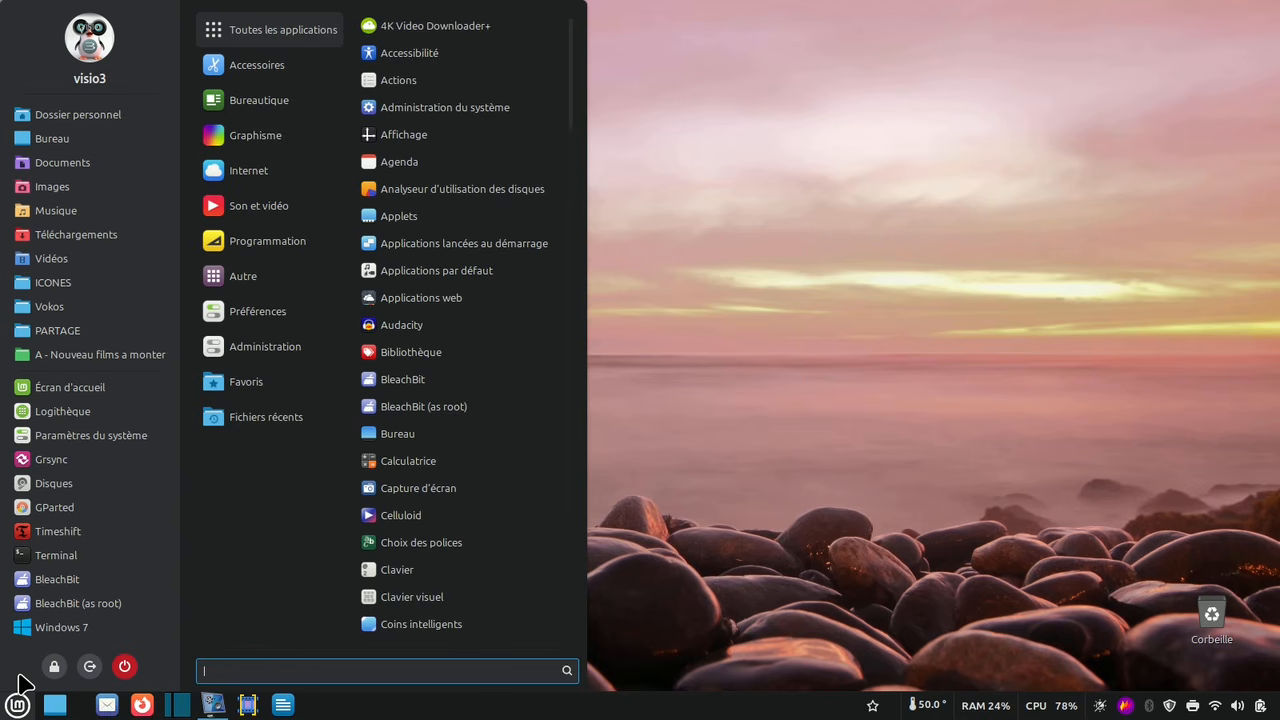
pyautogui.click(82, 414)
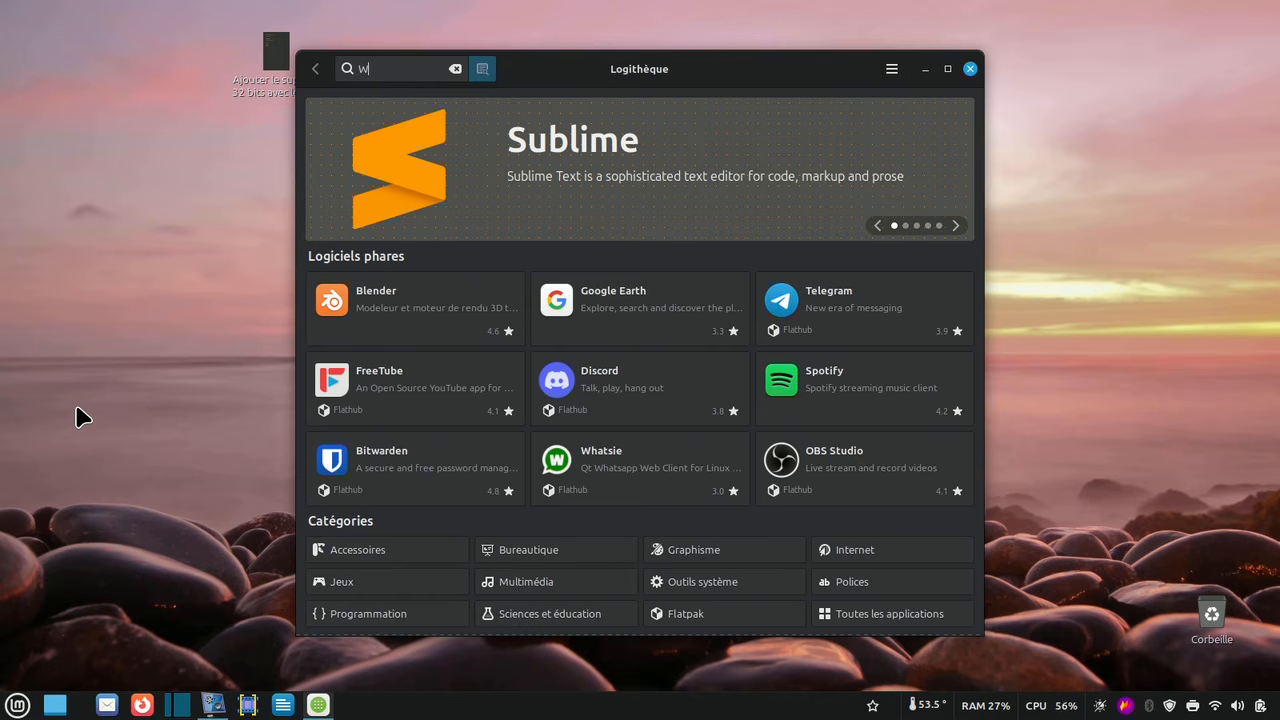
pyautogui.write('ne')
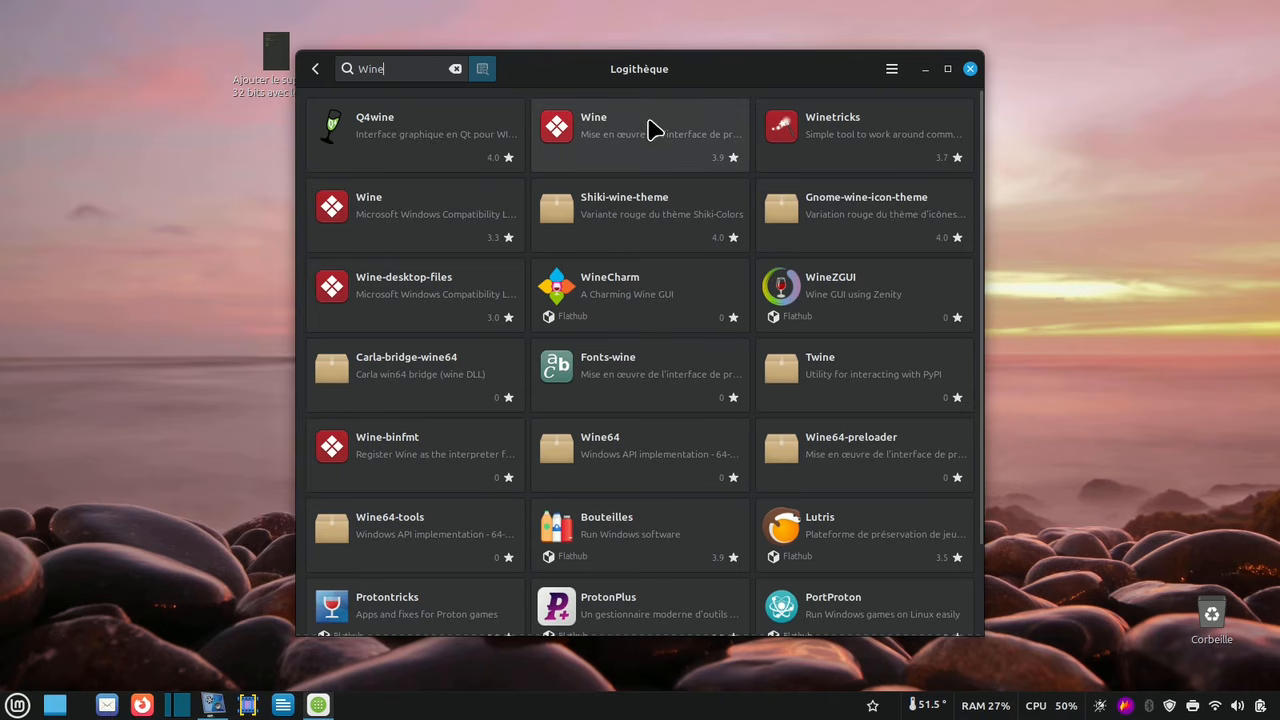
pyautogui.click(652, 138)
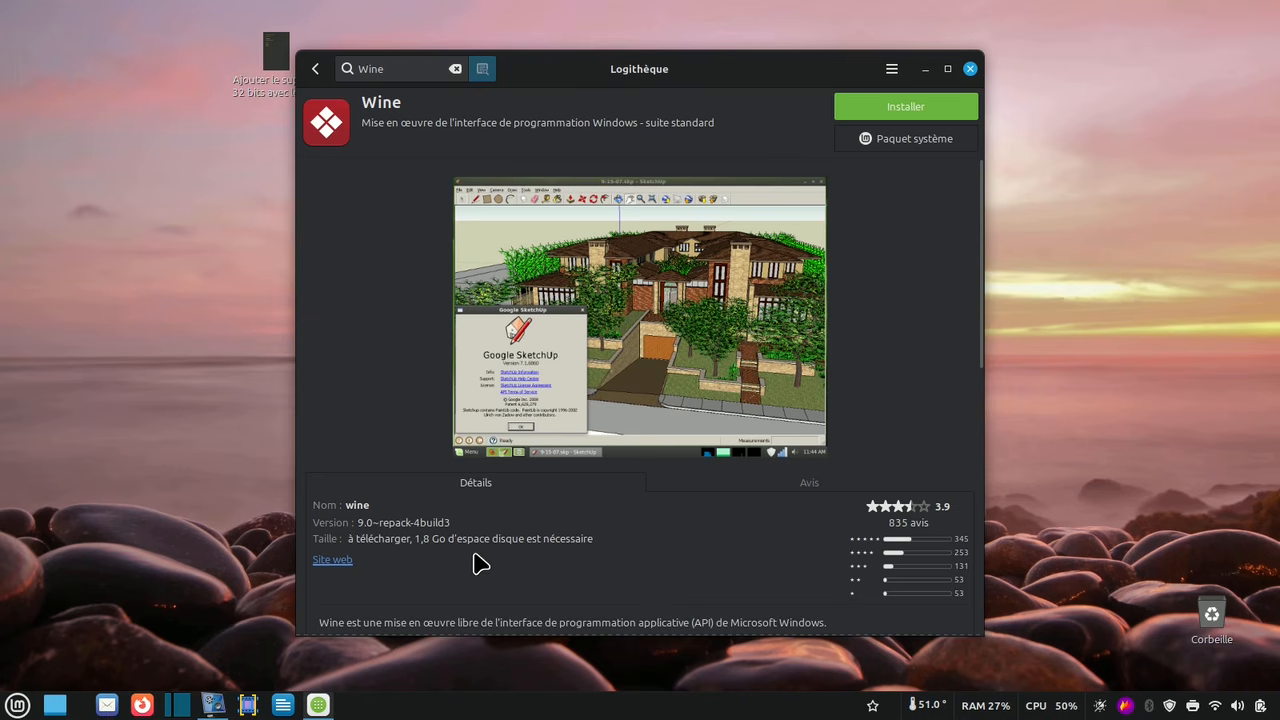
pyautogui.click(906, 112)
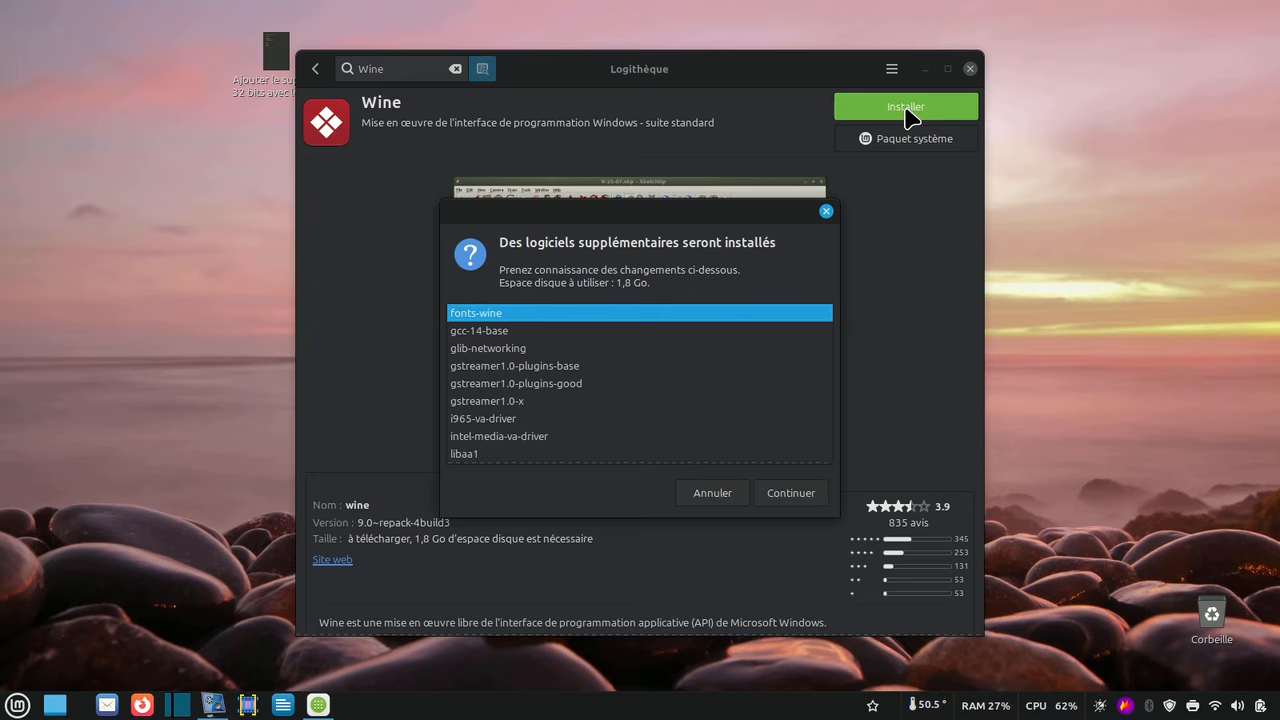
pyautogui.click(785, 493)
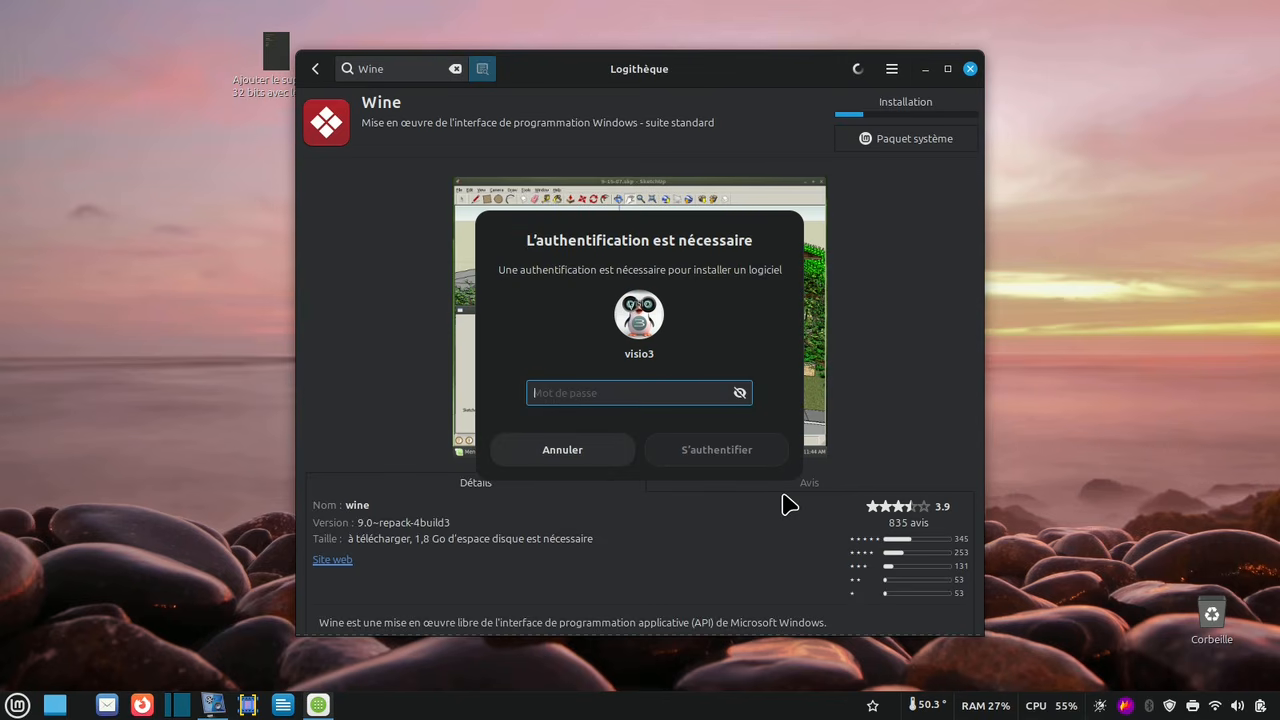
pyautogui.write('••••••••')
pyautogui.press('Return')
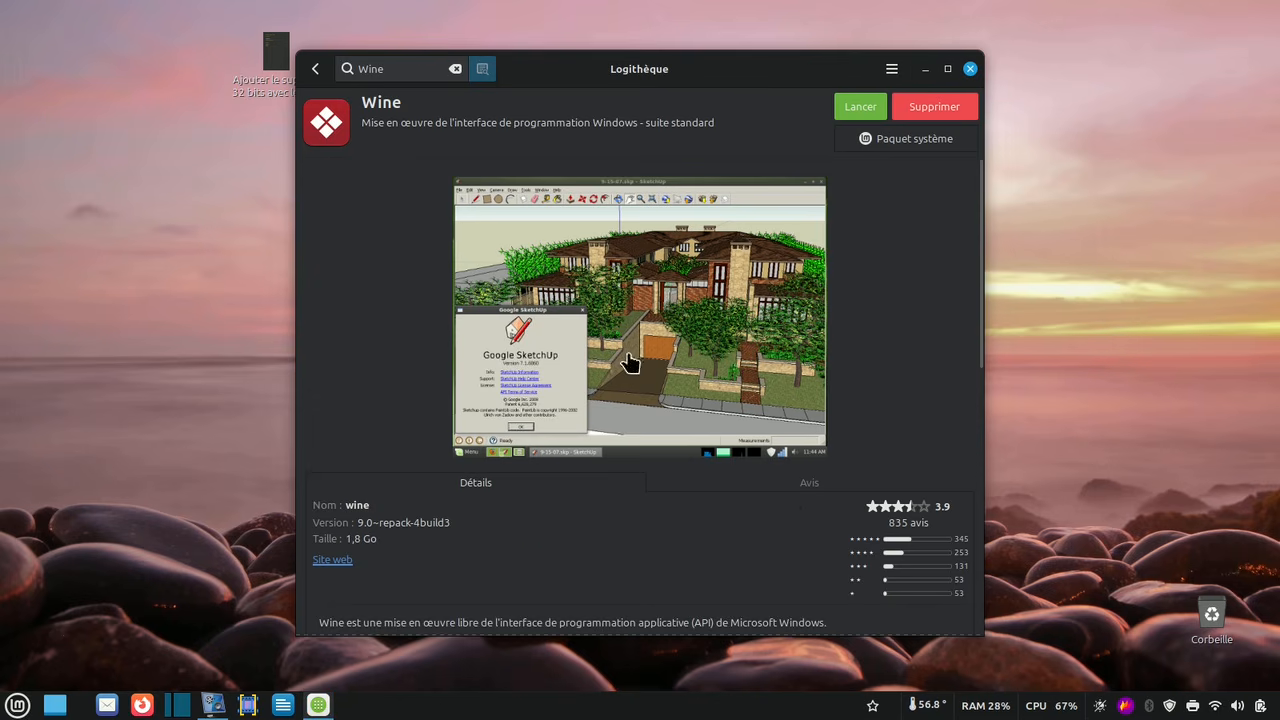
# - Search Logithèque for Playonlinux, install it with its additional software, and close Logithèque
pyautogui.click(425, 64)
pyautogui.press('BackSpace')
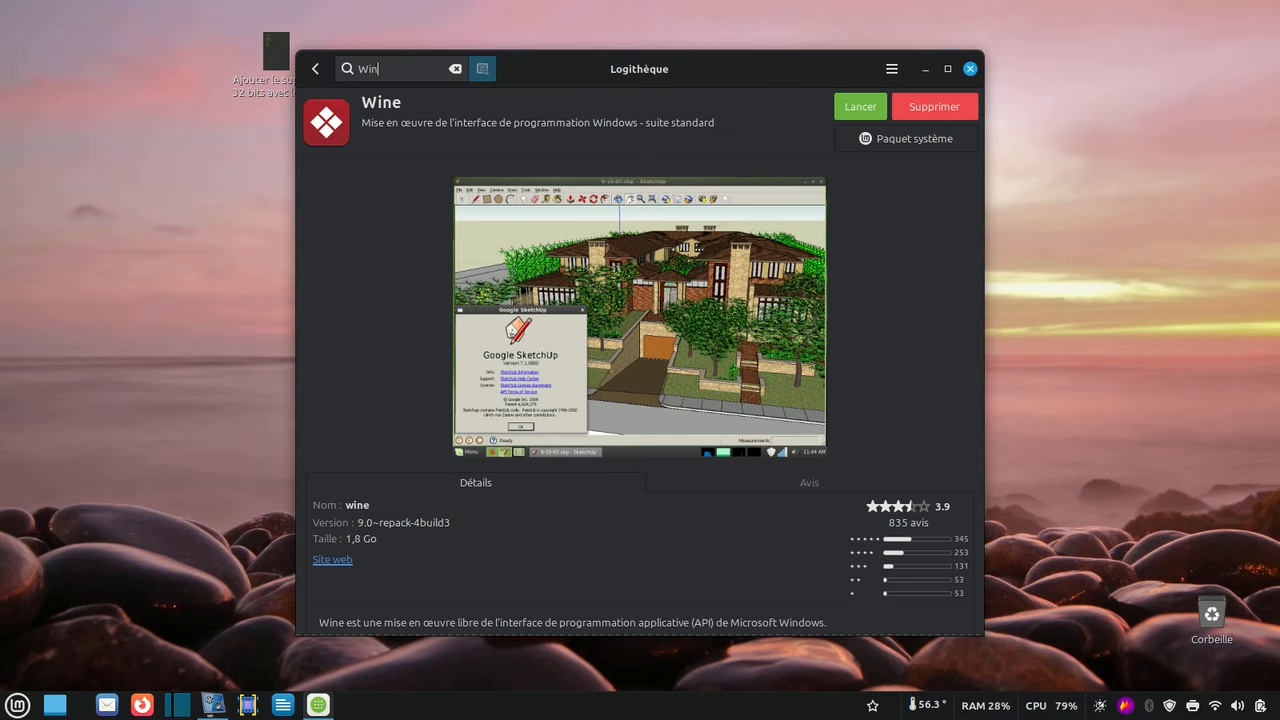
pyautogui.press('BackSpace')
pyautogui.press('BackSpace')
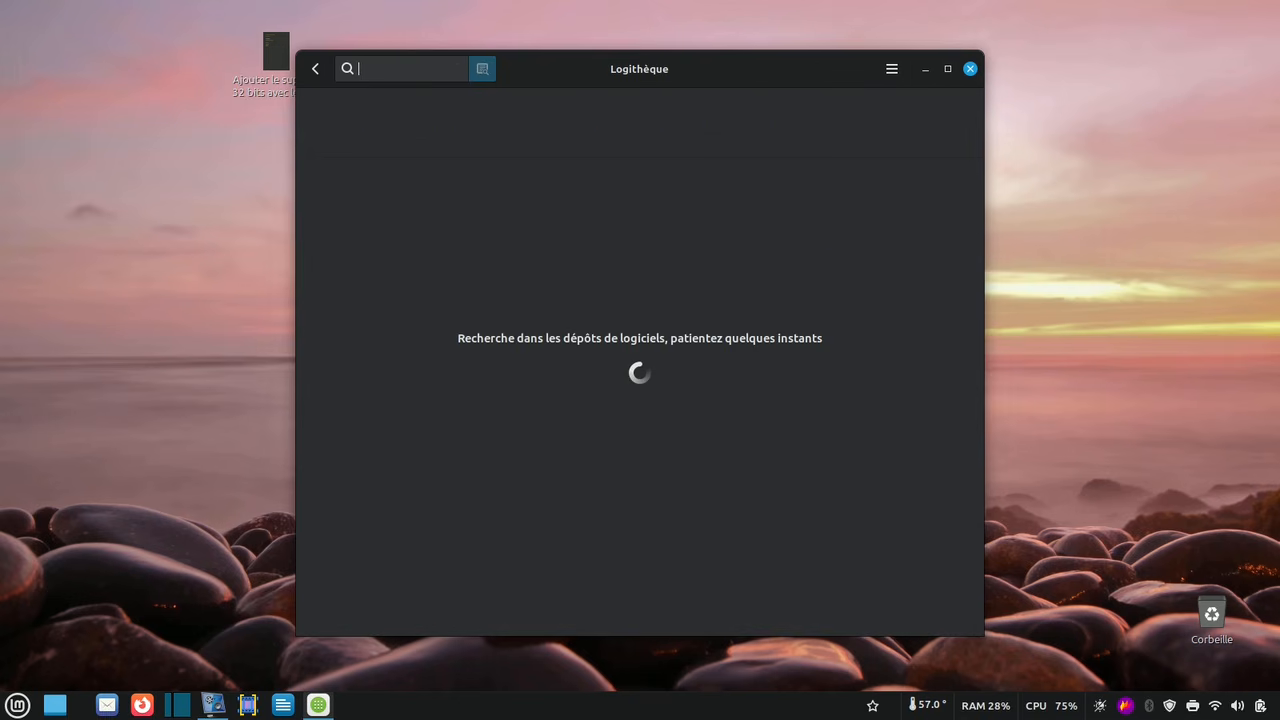
pyautogui.write('Playonlinux')
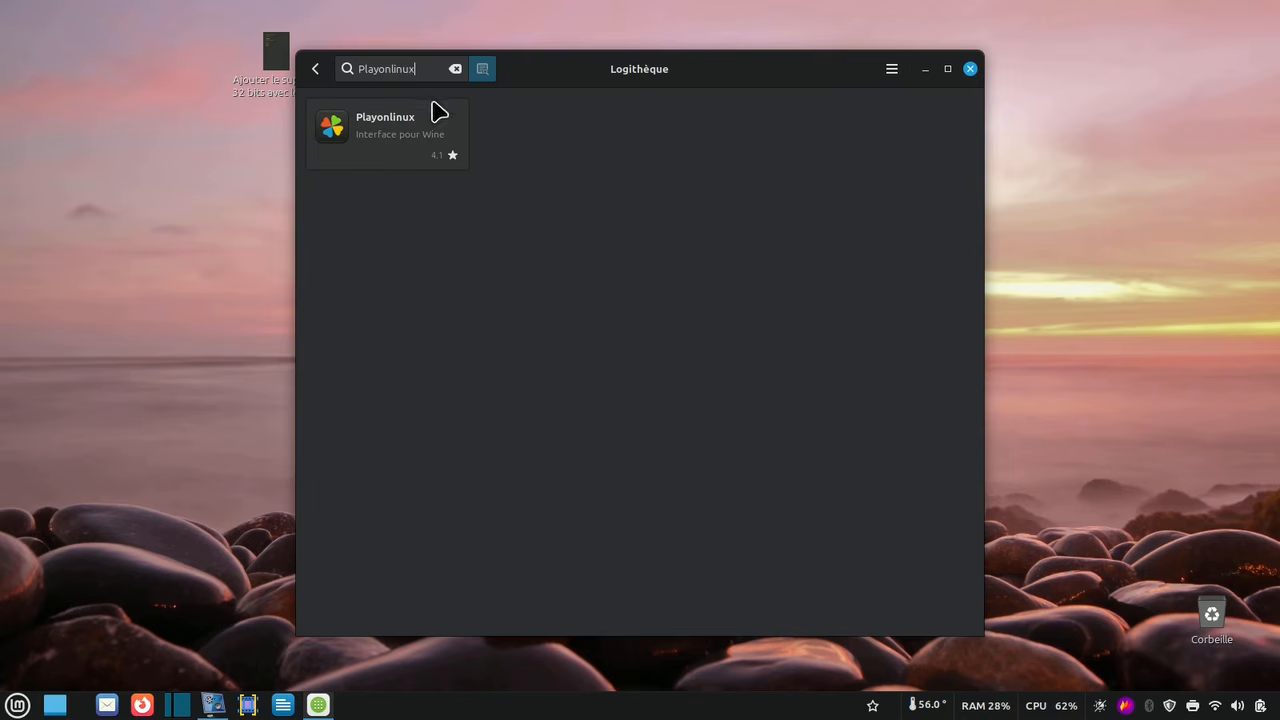
pyautogui.click(404, 147)
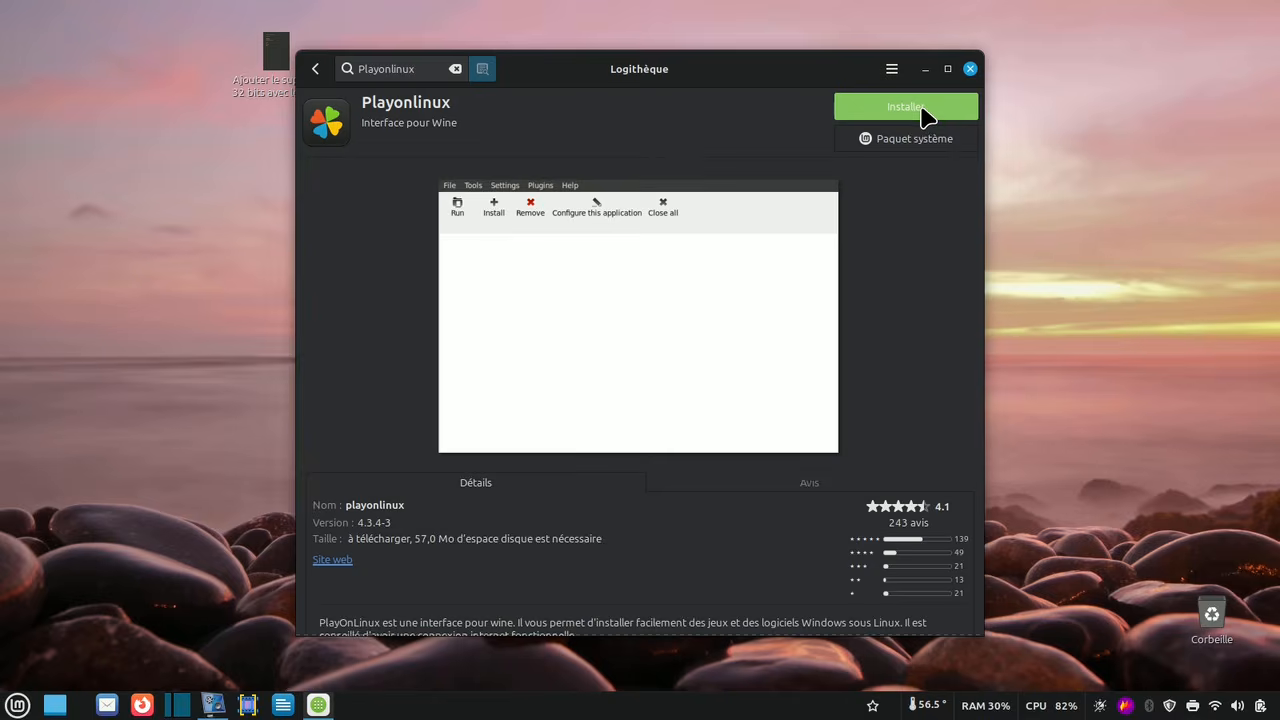
pyautogui.click(921, 110)
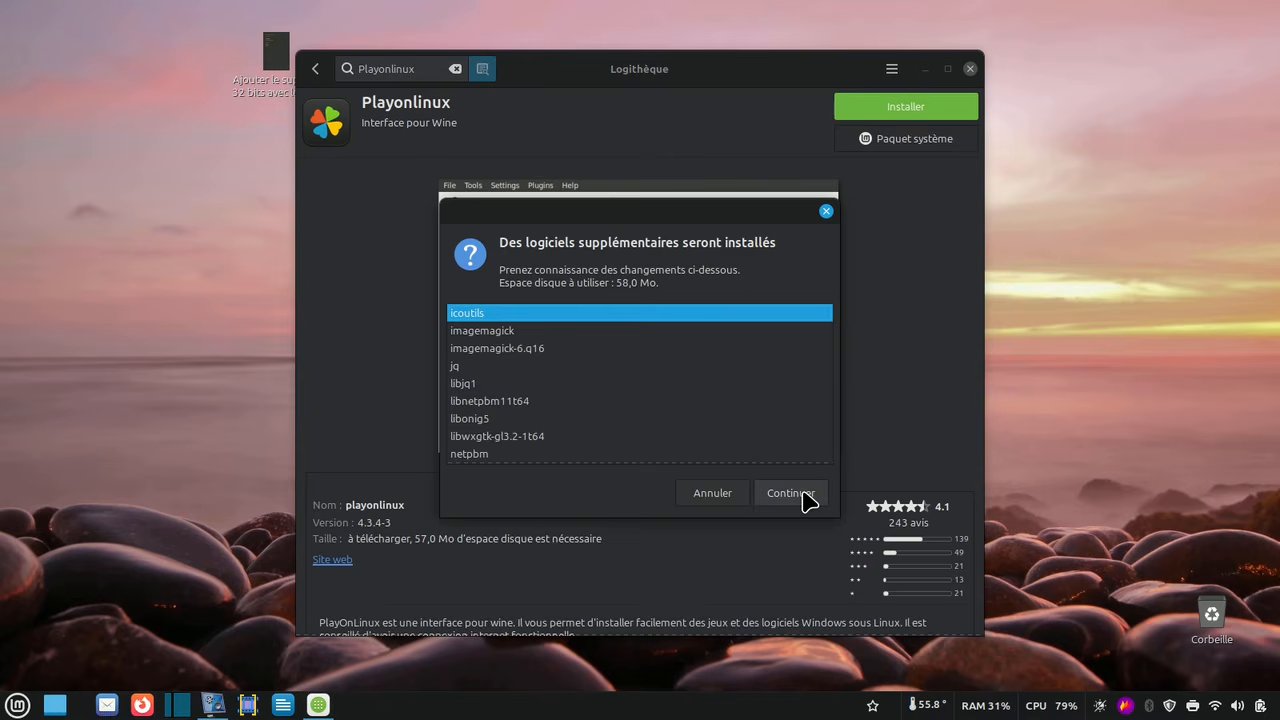
pyautogui.click(803, 497)
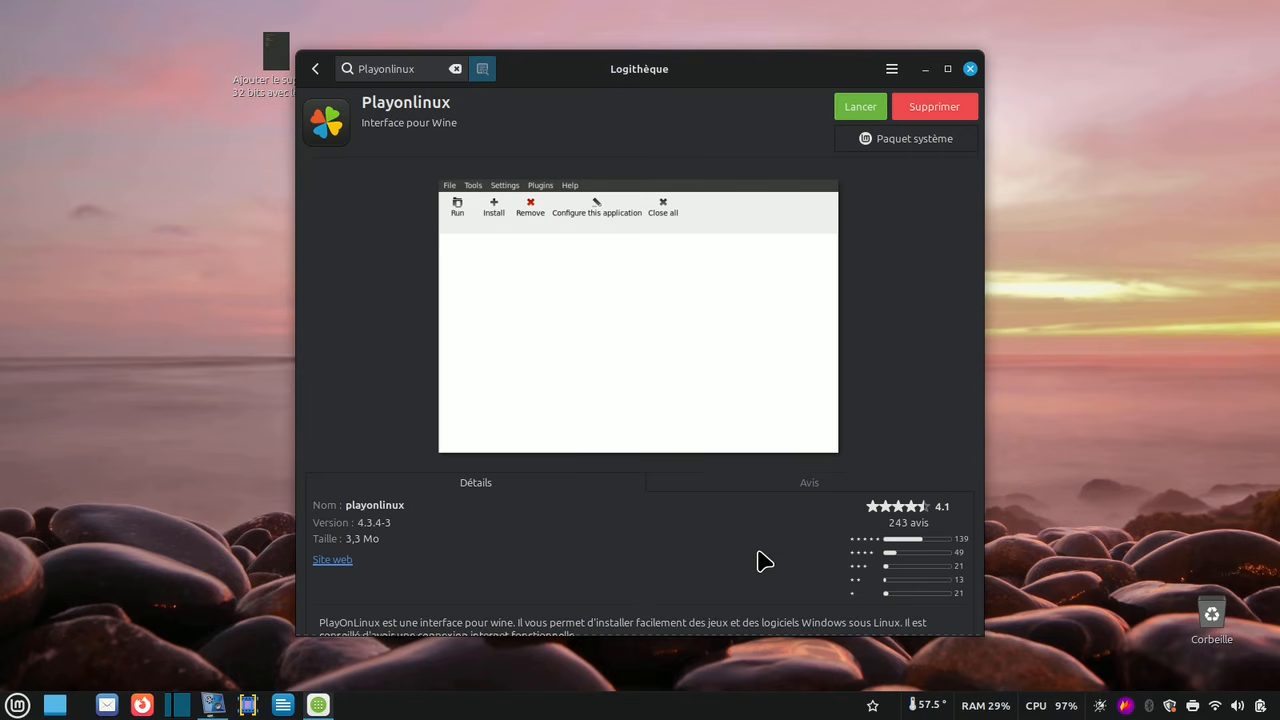
pyautogui.click(970, 68)
# - Create a desktop folder beside the PDF and name it "office Pro plus 2007_FR" by pasting the name
pyautogui.rightClick(397, 50)
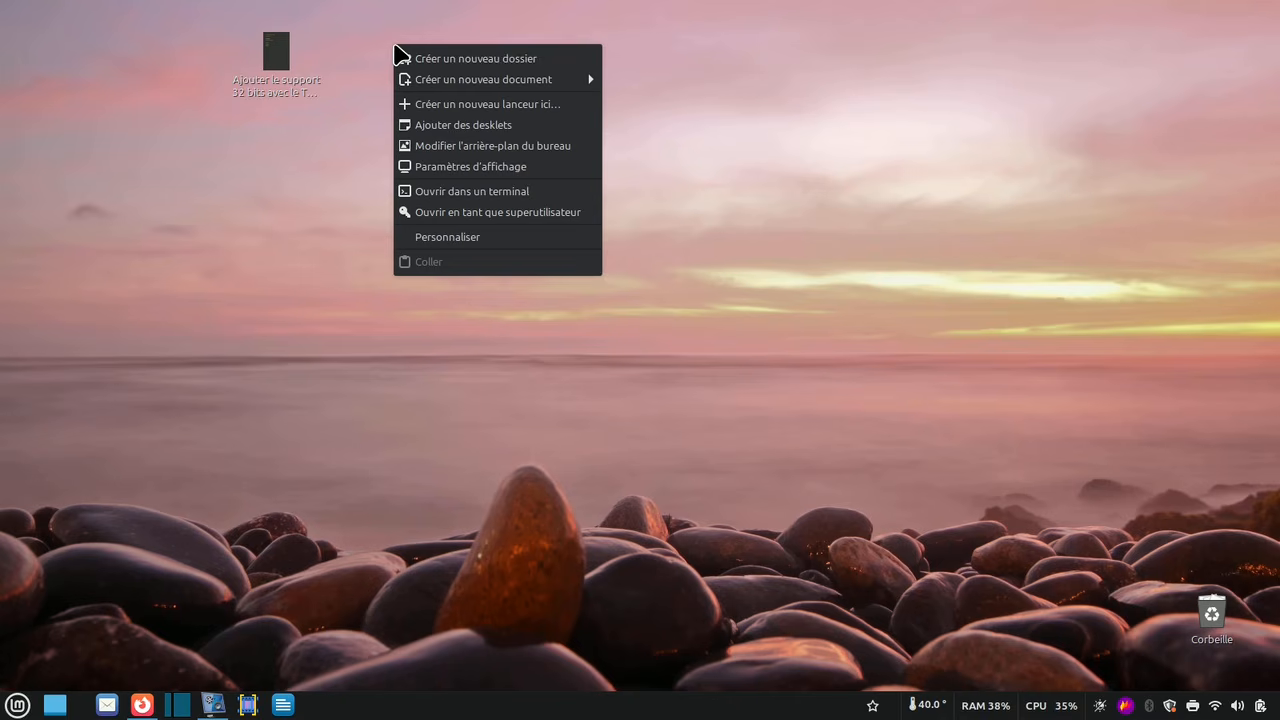
pyautogui.click(440, 58)
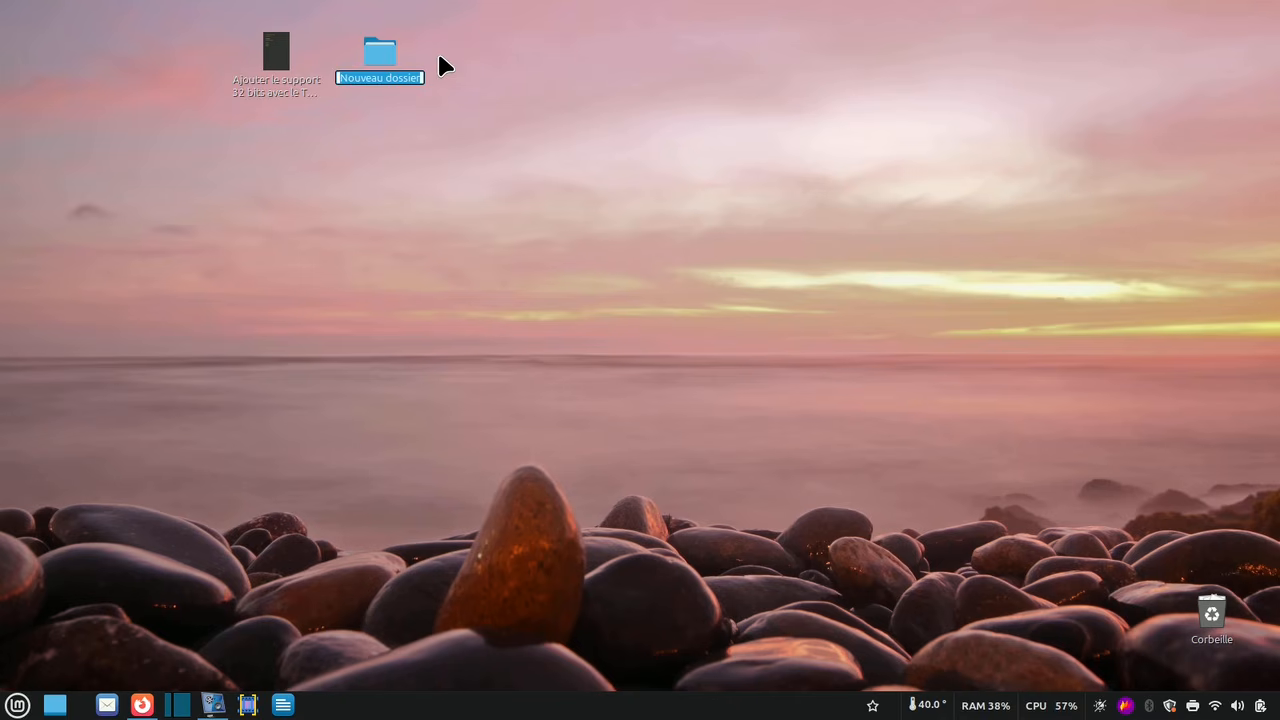
pyautogui.rightClick(383, 76)
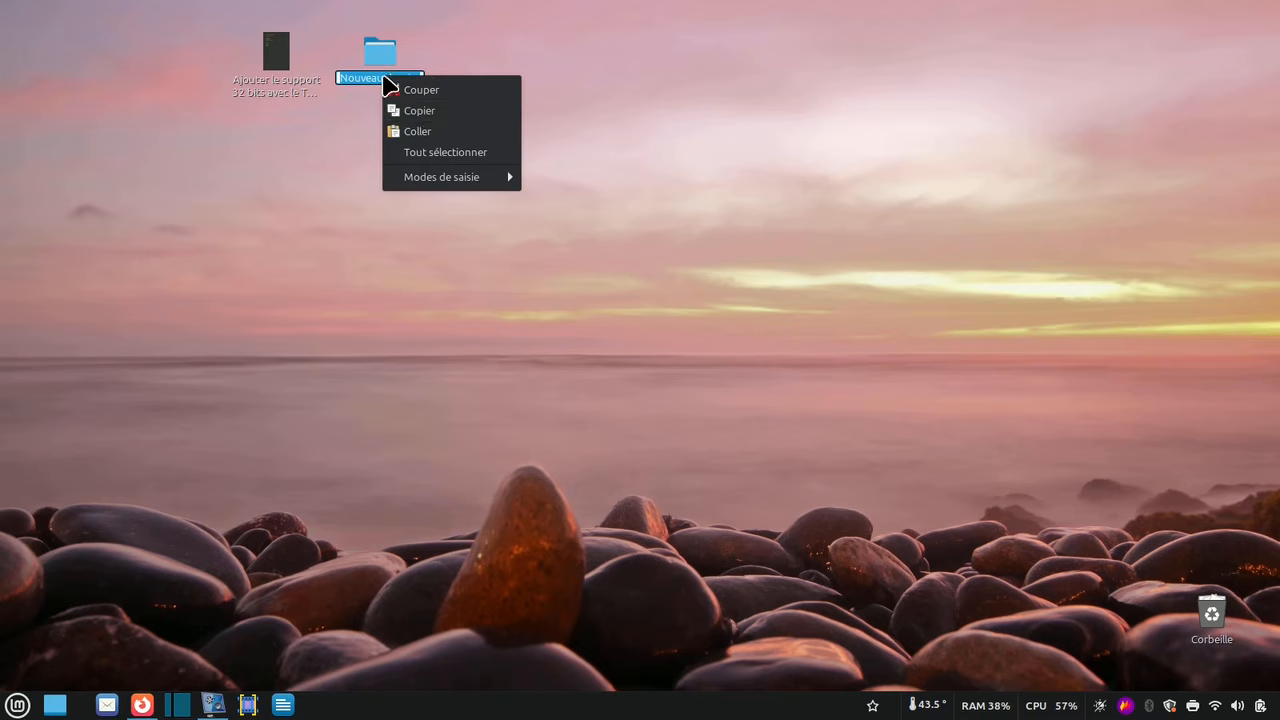
pyautogui.click(417, 130)
pyautogui.click(364, 140)
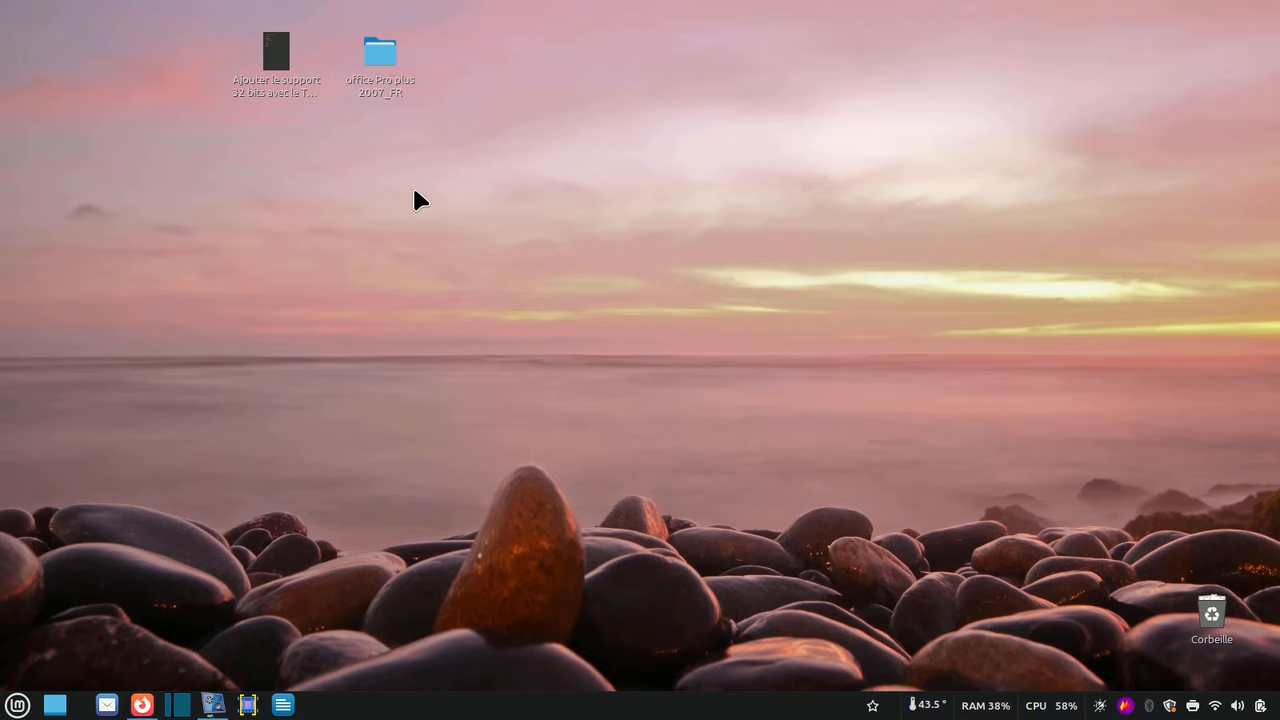
# - Switch to Firefox and download pCloud's "office Pro plus 2007_FR" archive into the desktop folder of the same name
pyautogui.click(142, 705)
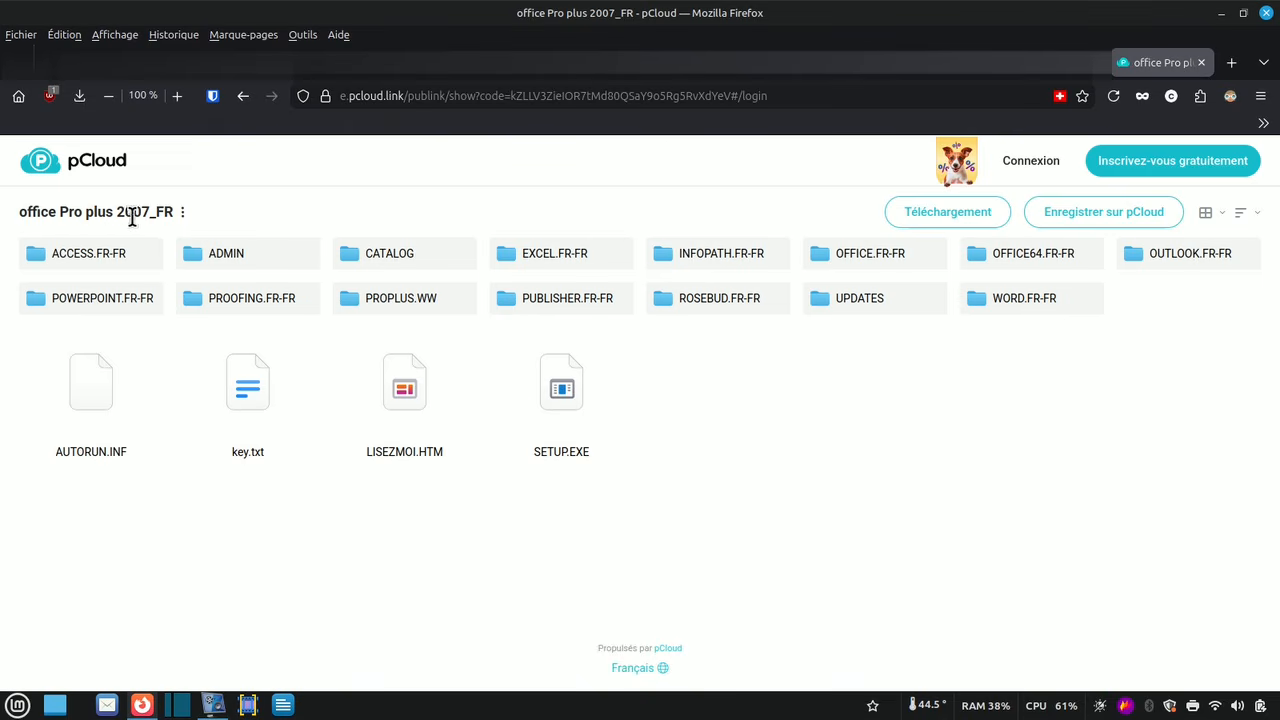
pyautogui.click(953, 208)
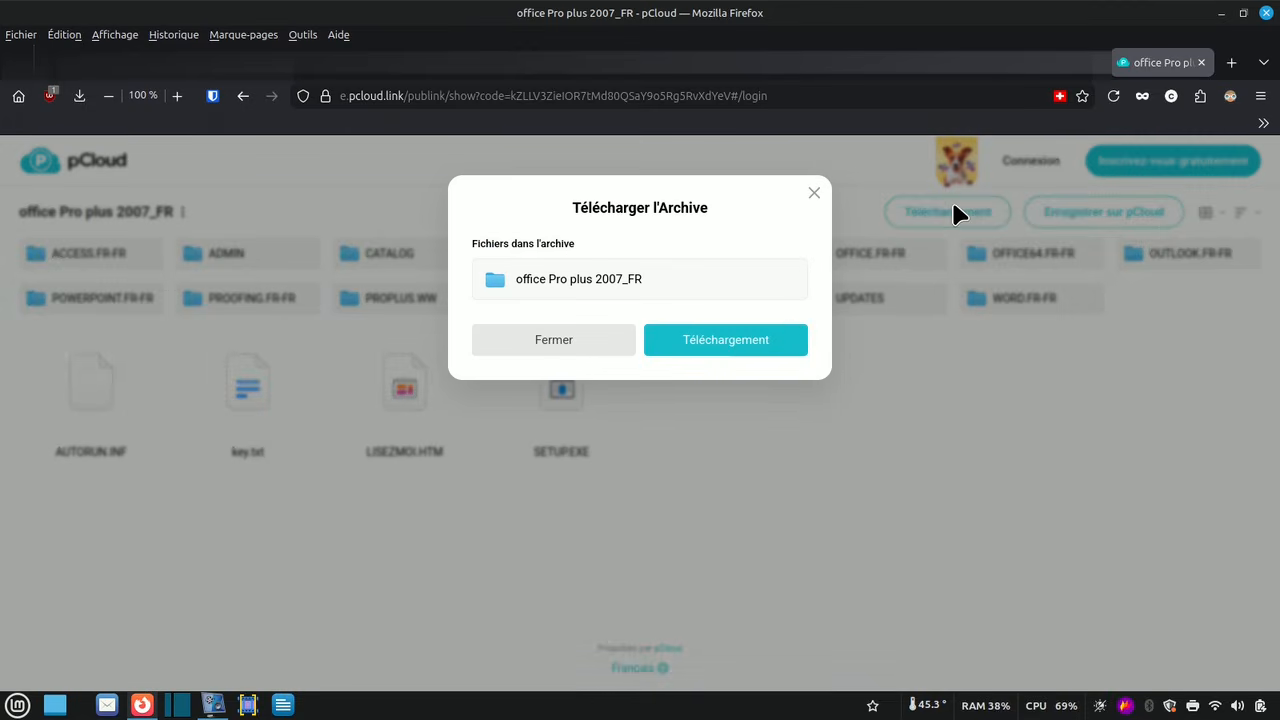
pyautogui.click(744, 350)
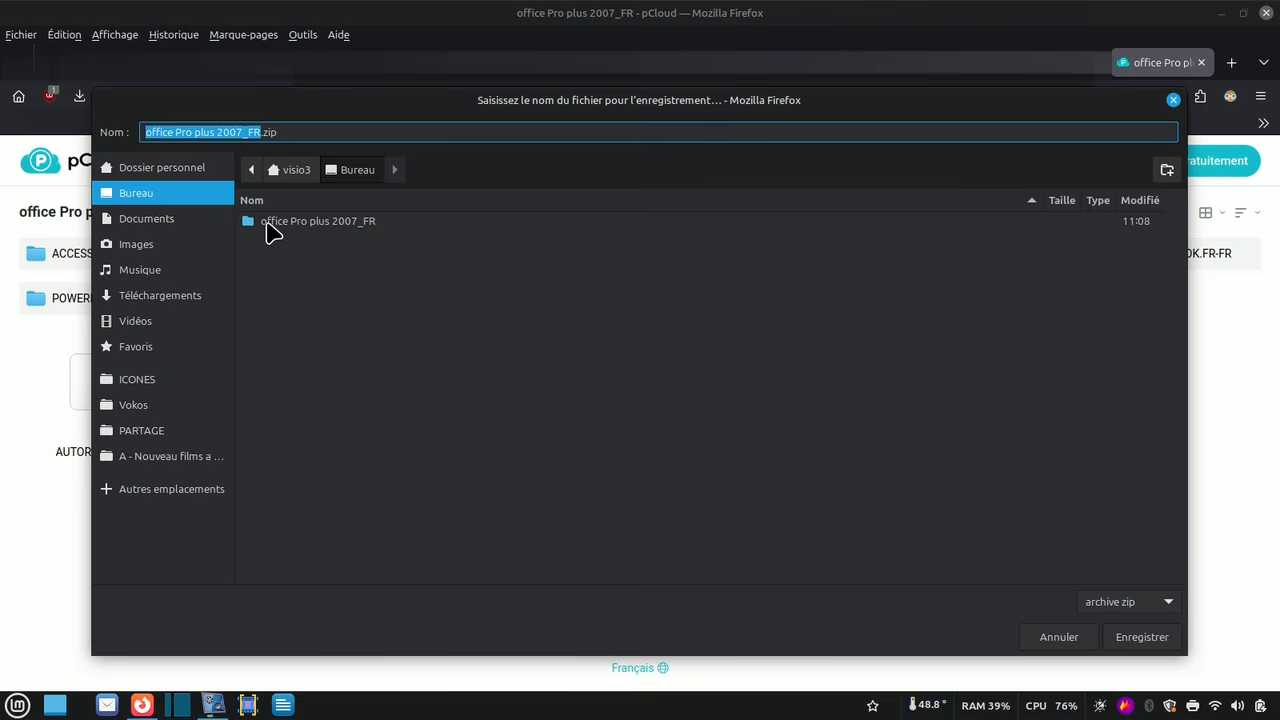
pyautogui.doubleClick(280, 228)
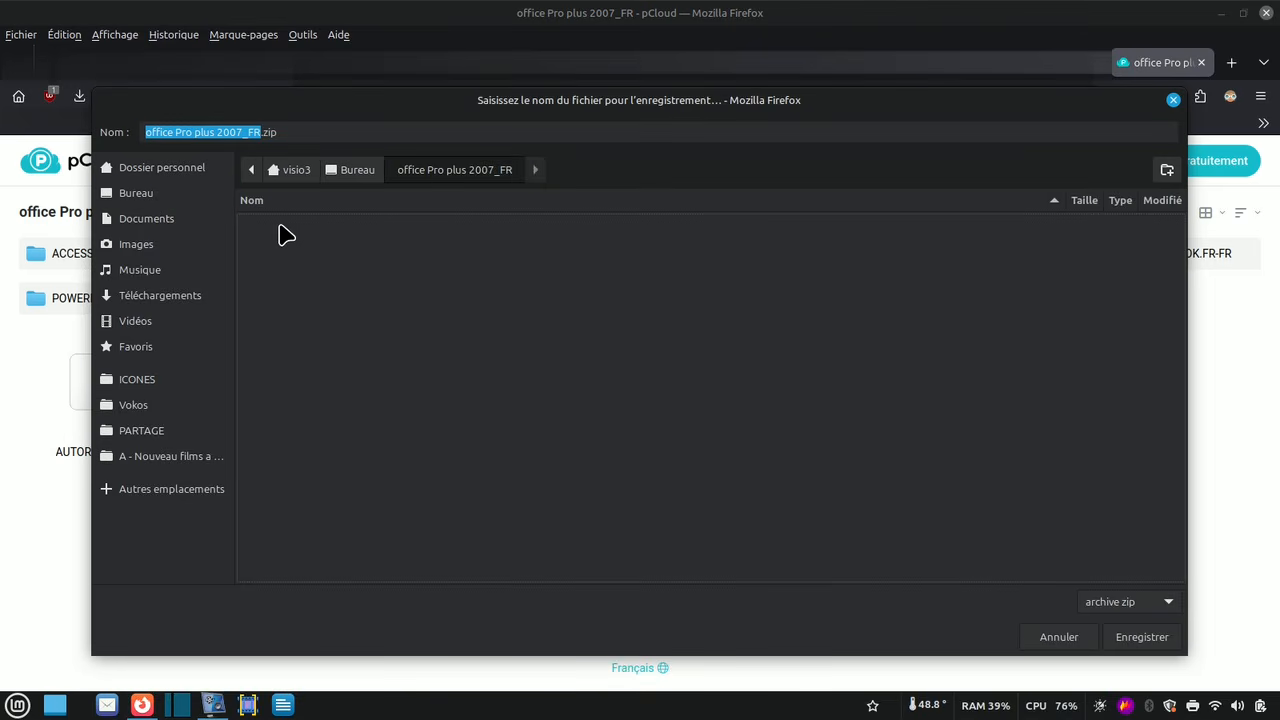
pyautogui.click(1142, 637)
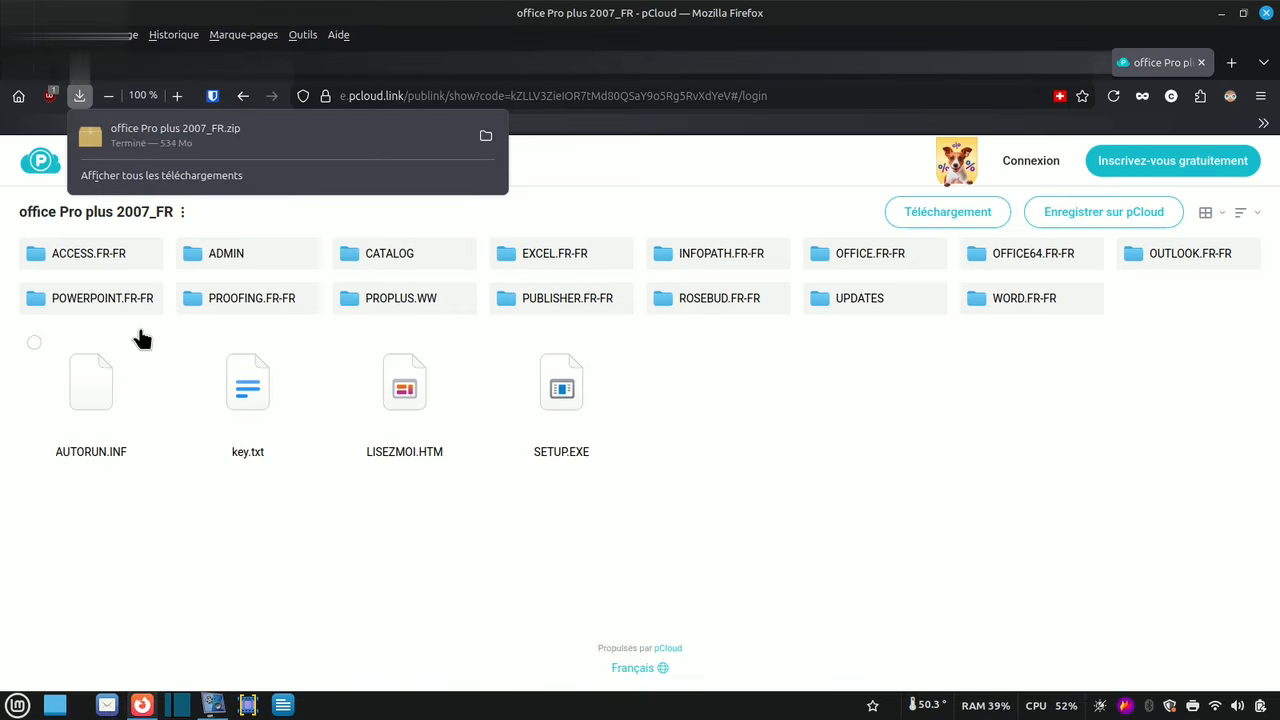
# - Extract "office Pro plus 2007_FR.zip" in its download folder, move the zip to the trash, and close the file manager and Firefox
pyautogui.click(484, 137)
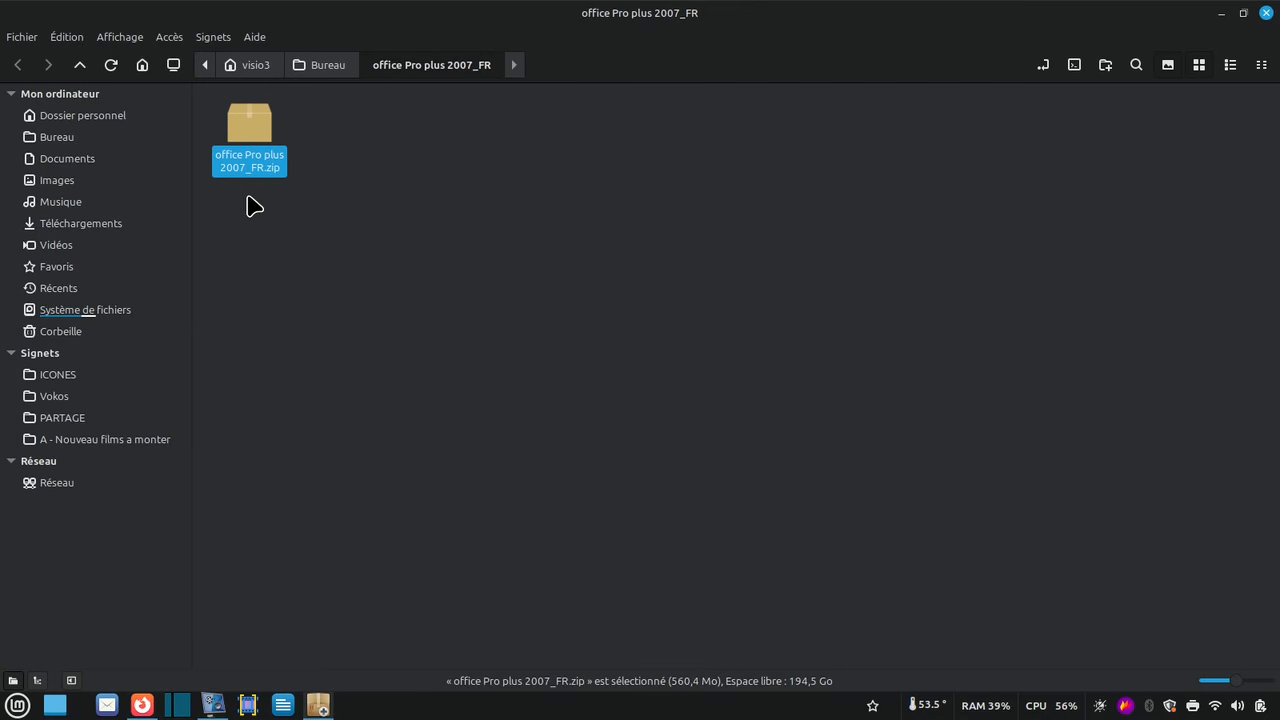
pyautogui.rightClick(241, 129)
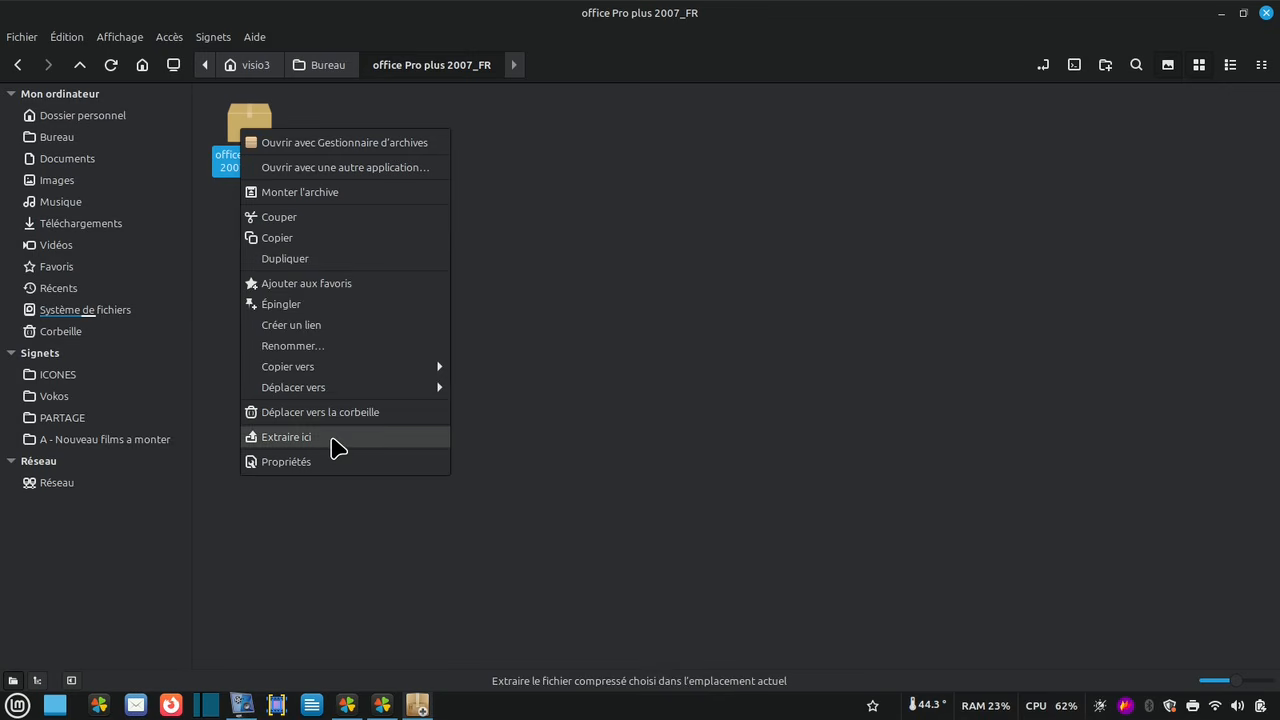
pyautogui.click(333, 437)
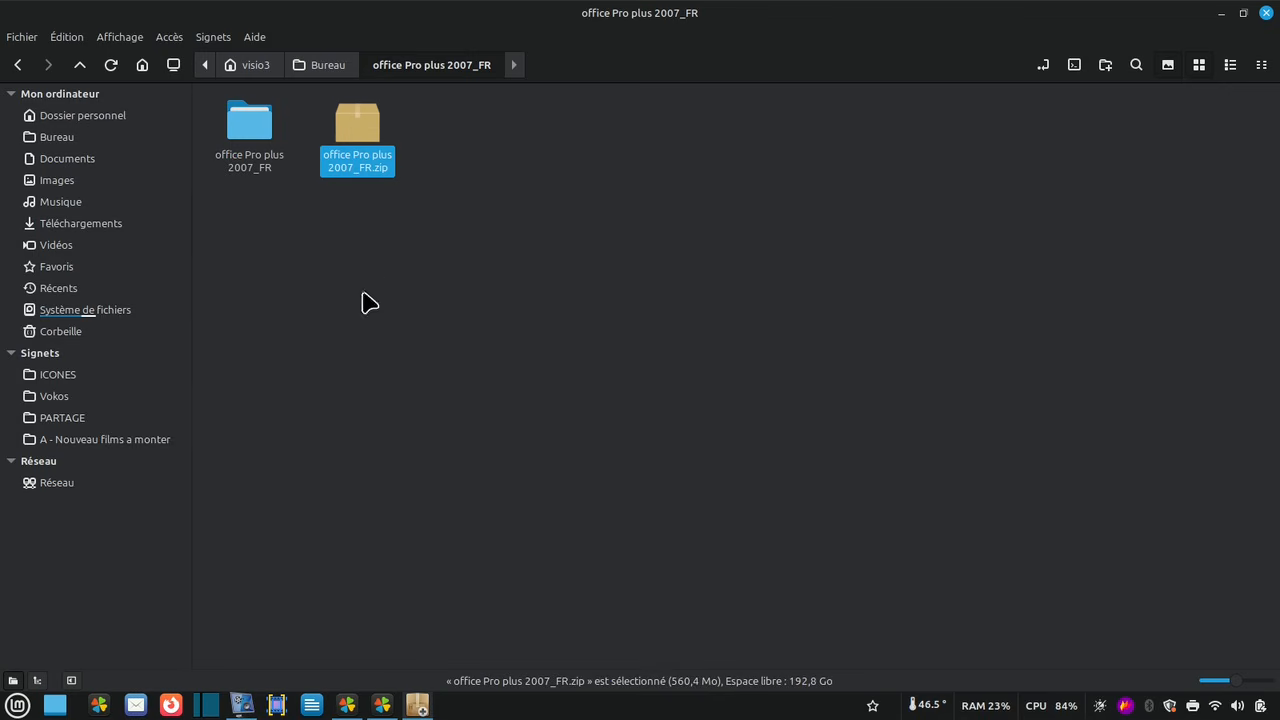
pyautogui.rightClick(366, 129)
pyautogui.click(545, 409)
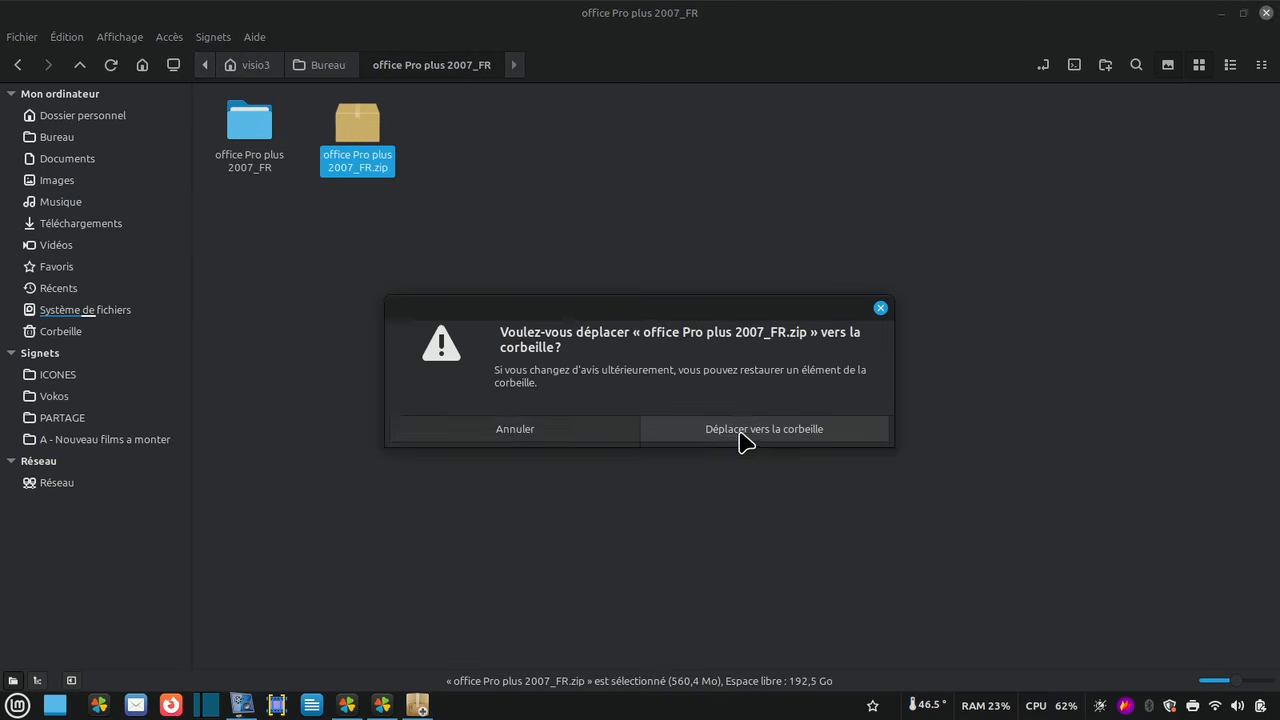
pyautogui.click(745, 440)
pyautogui.click(1266, 14)
pyautogui.click(1265, 14)
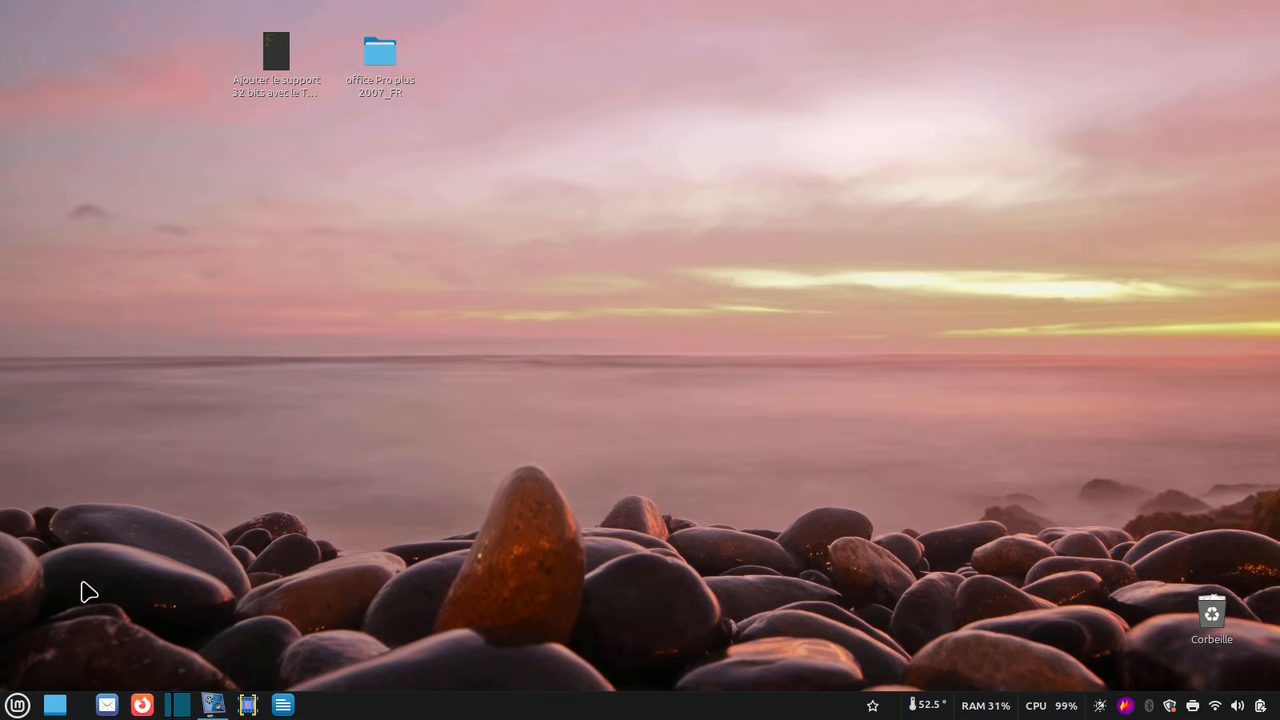
# - Search the application menu for "pl" and add PlayOnLinux to the panel
pyautogui.click(18, 705)
pyautogui.write('pl')
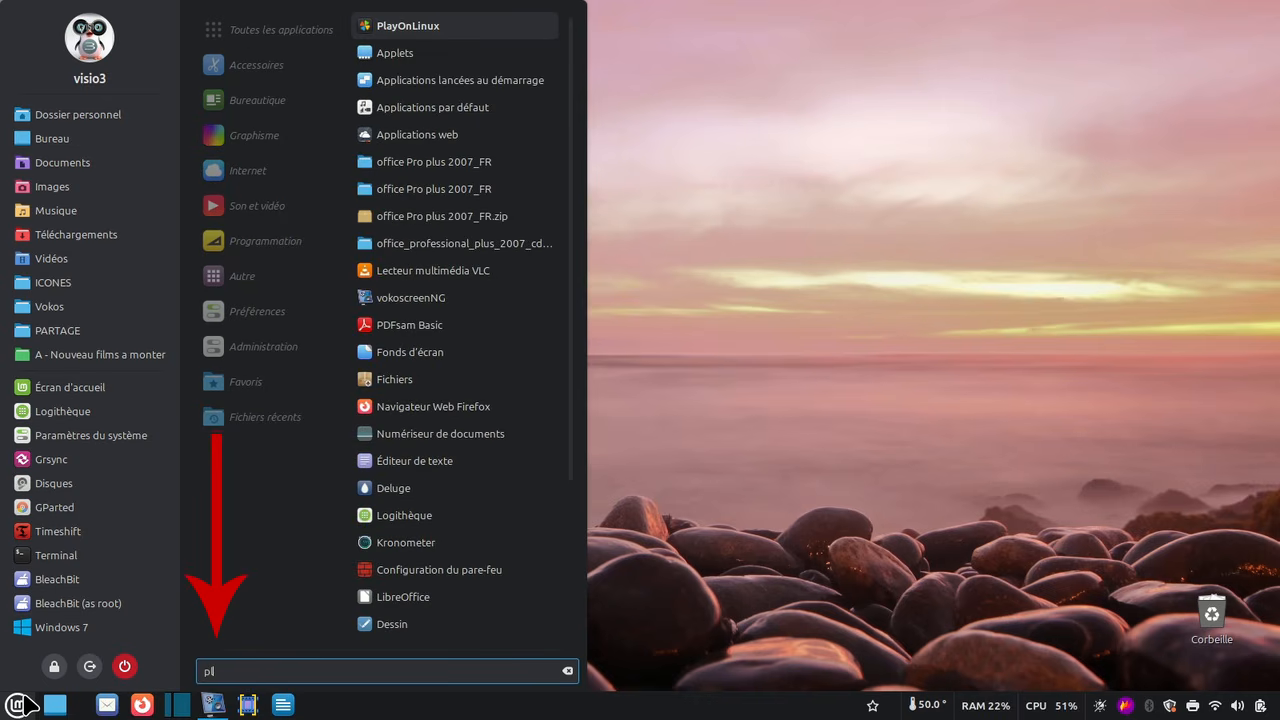
pyautogui.rightClick(450, 28)
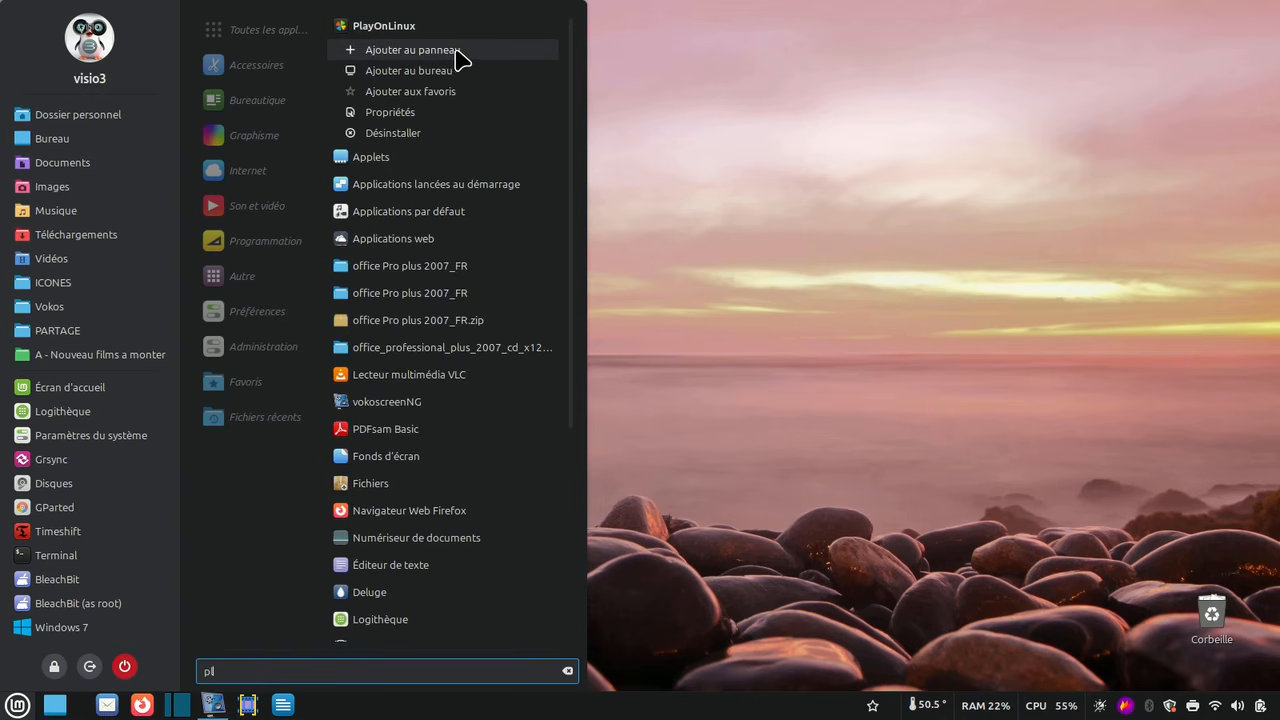
pyautogui.click(456, 52)
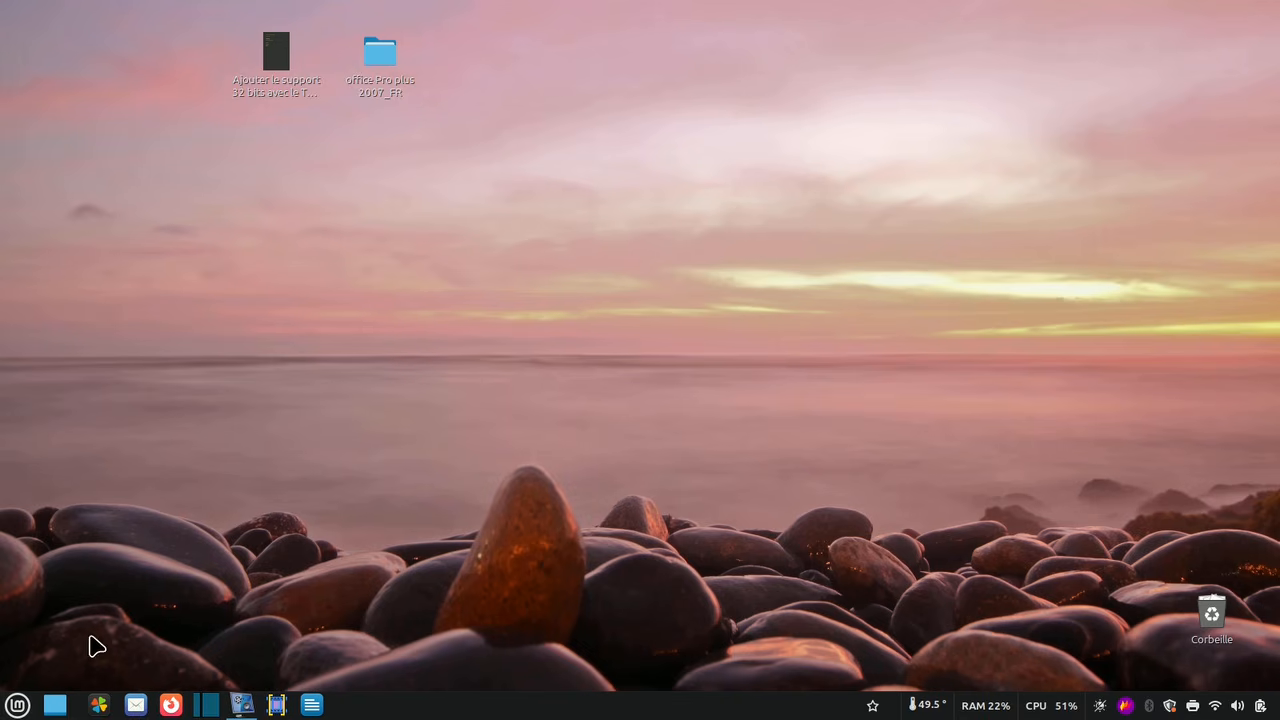
# - Launch PlayOnLinux and create a virtual drive of type "32 bits windows installation" named "Office2007" from its configuration window
pyautogui.click(100, 706)
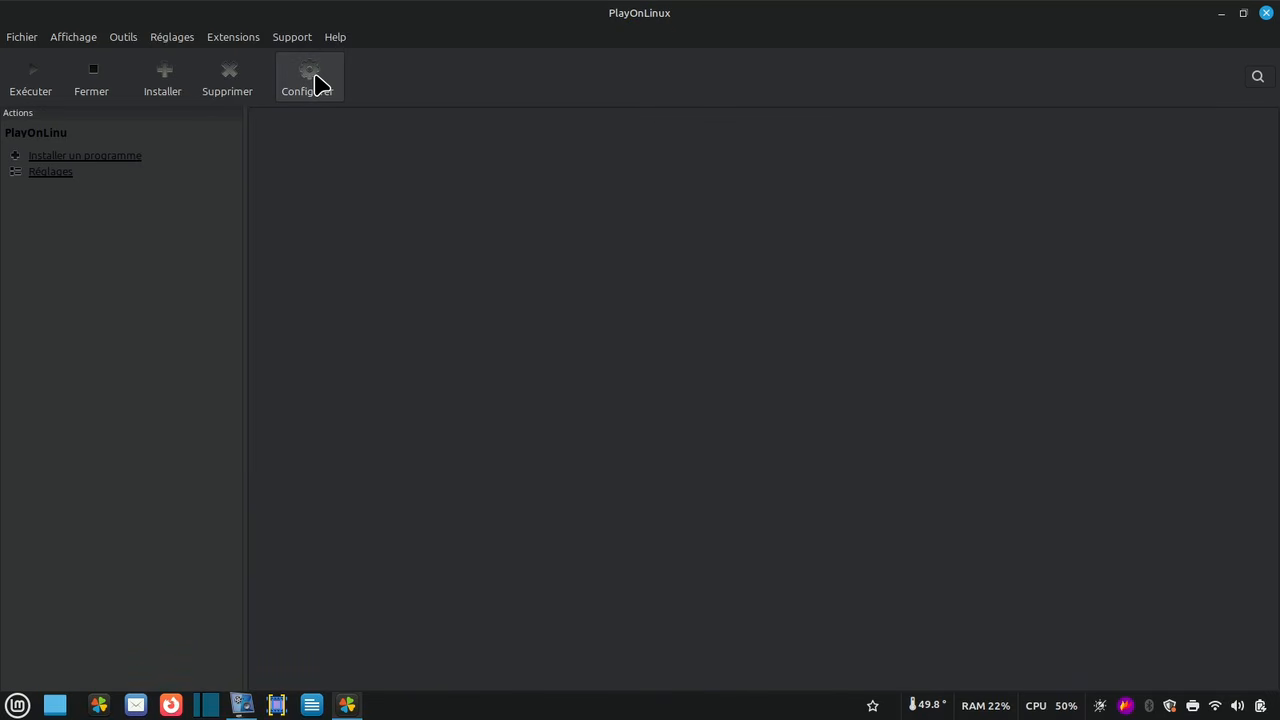
pyautogui.click(314, 82)
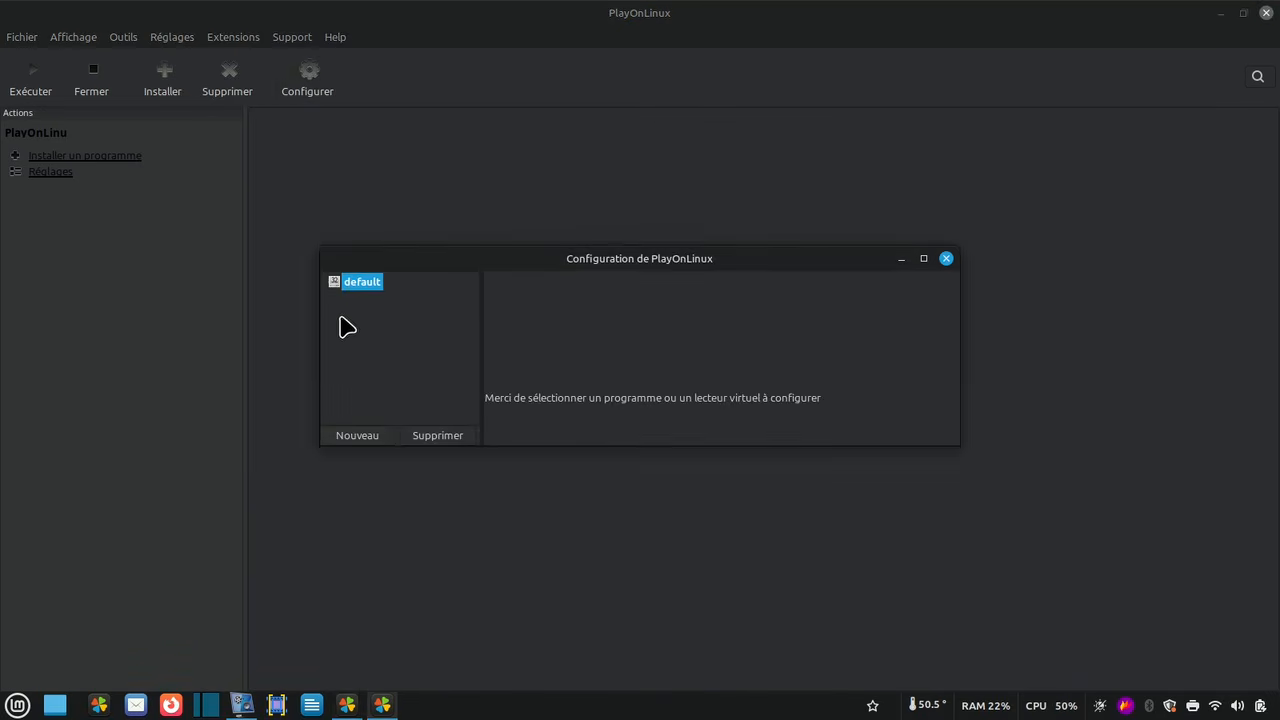
pyautogui.click(364, 437)
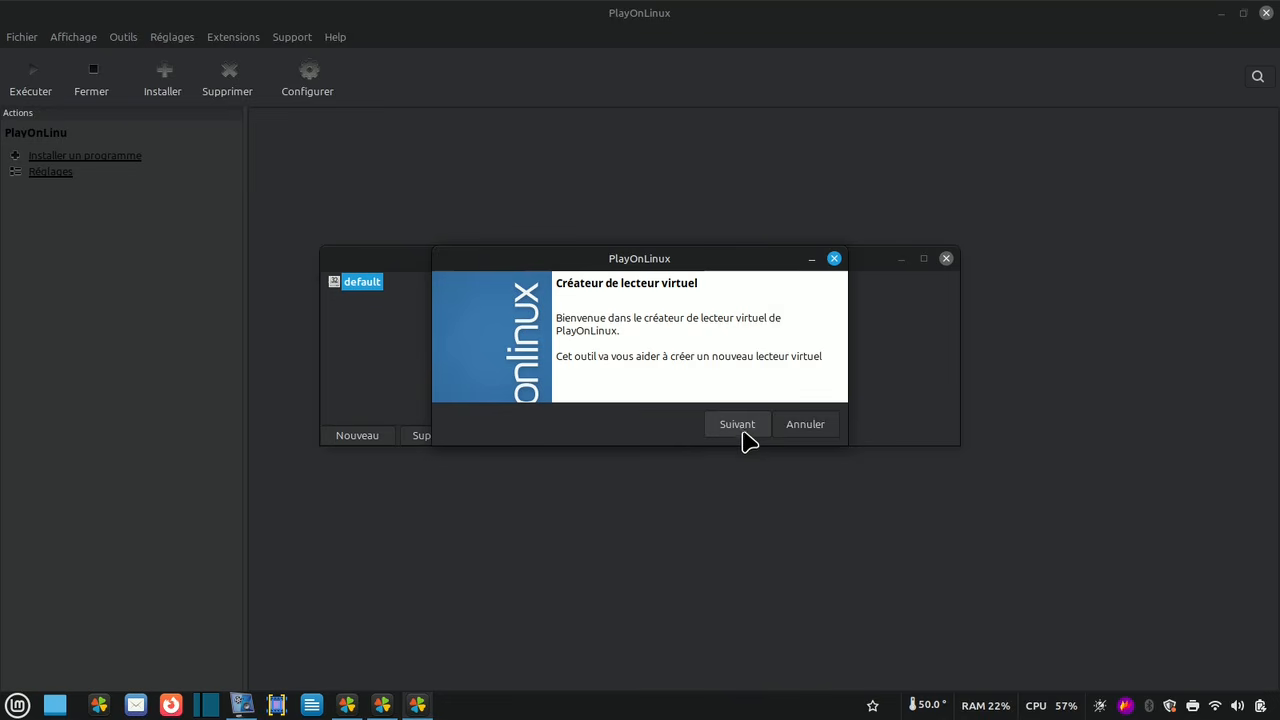
pyautogui.click(745, 430)
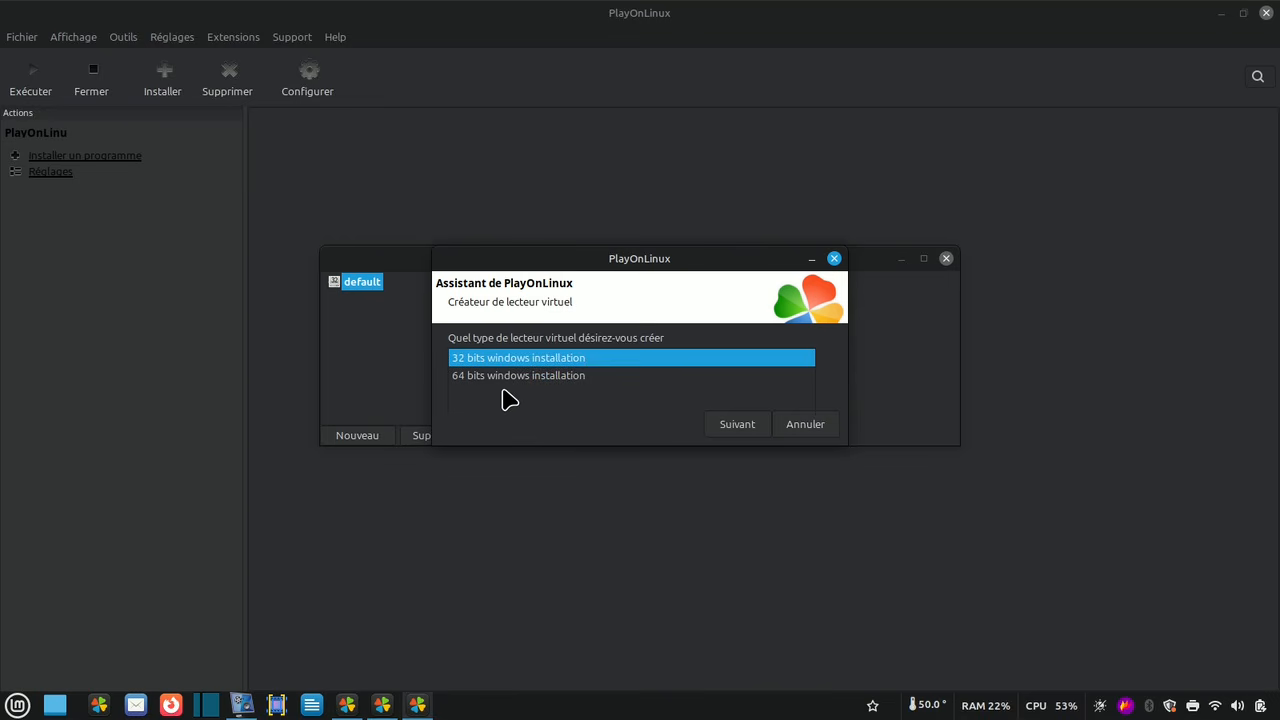
pyautogui.click(737, 424)
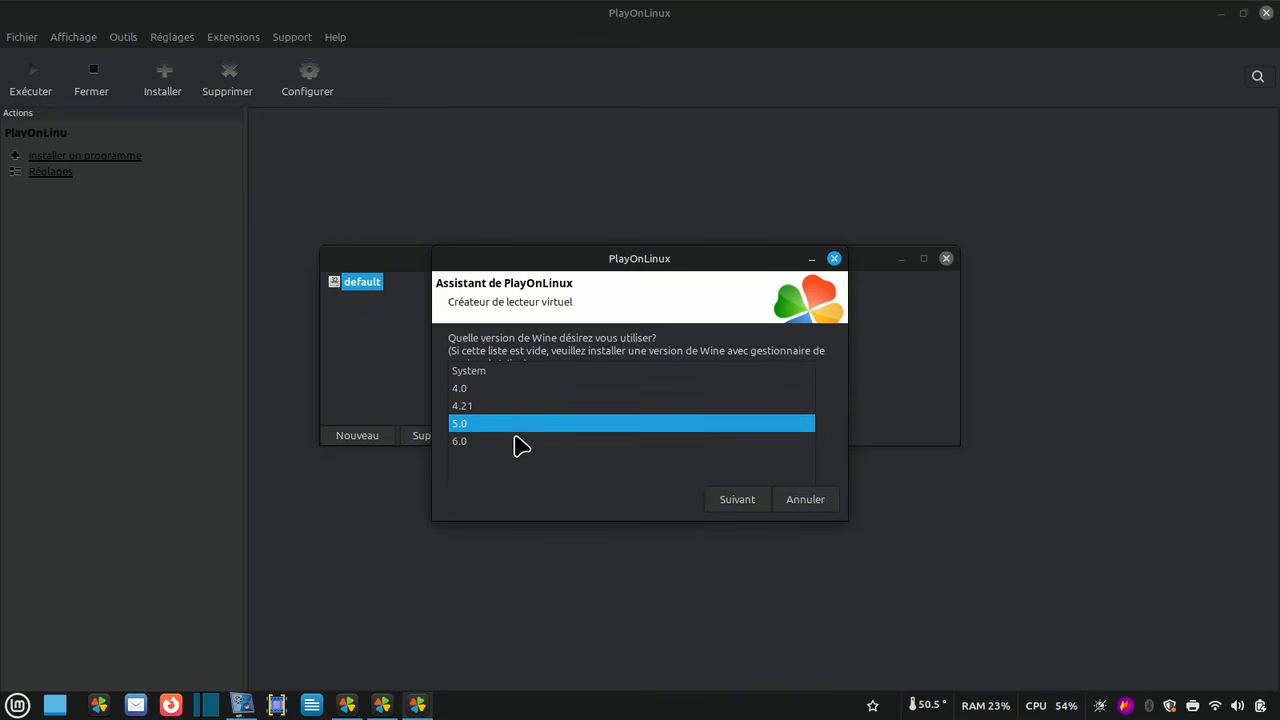
pyautogui.click(737, 500)
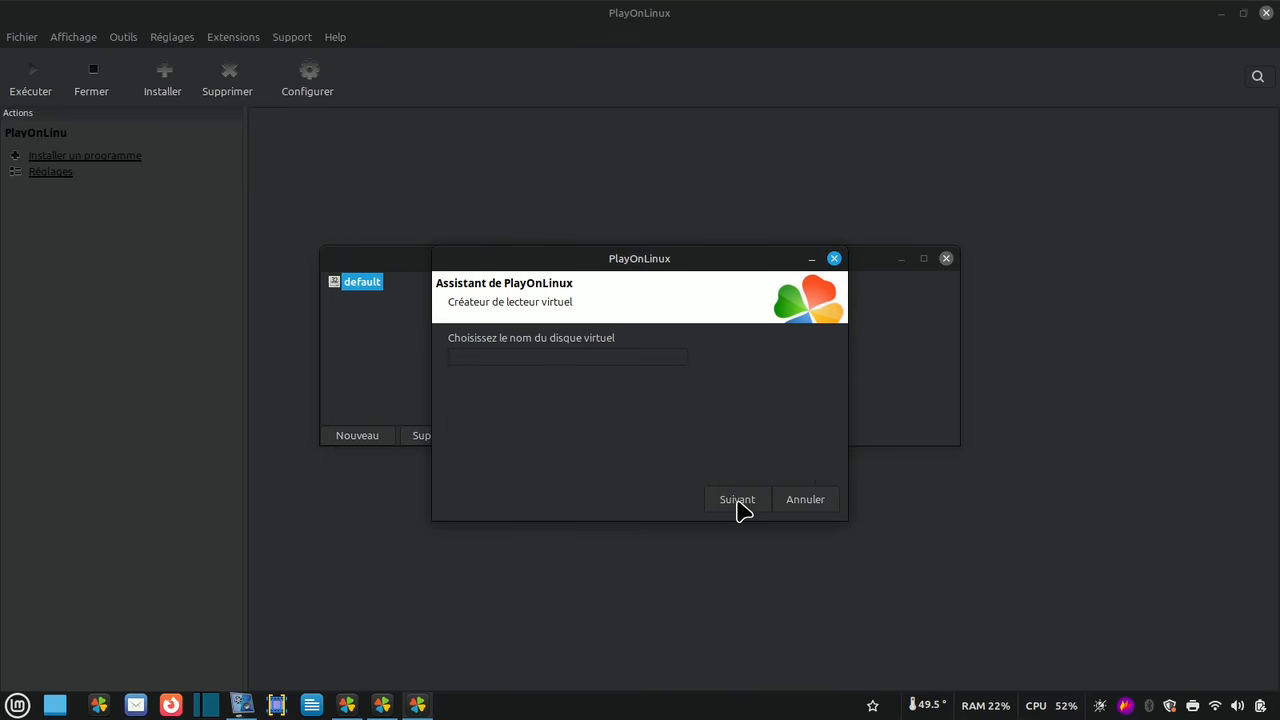
pyautogui.click(466, 357)
pyautogui.write('Office2007')
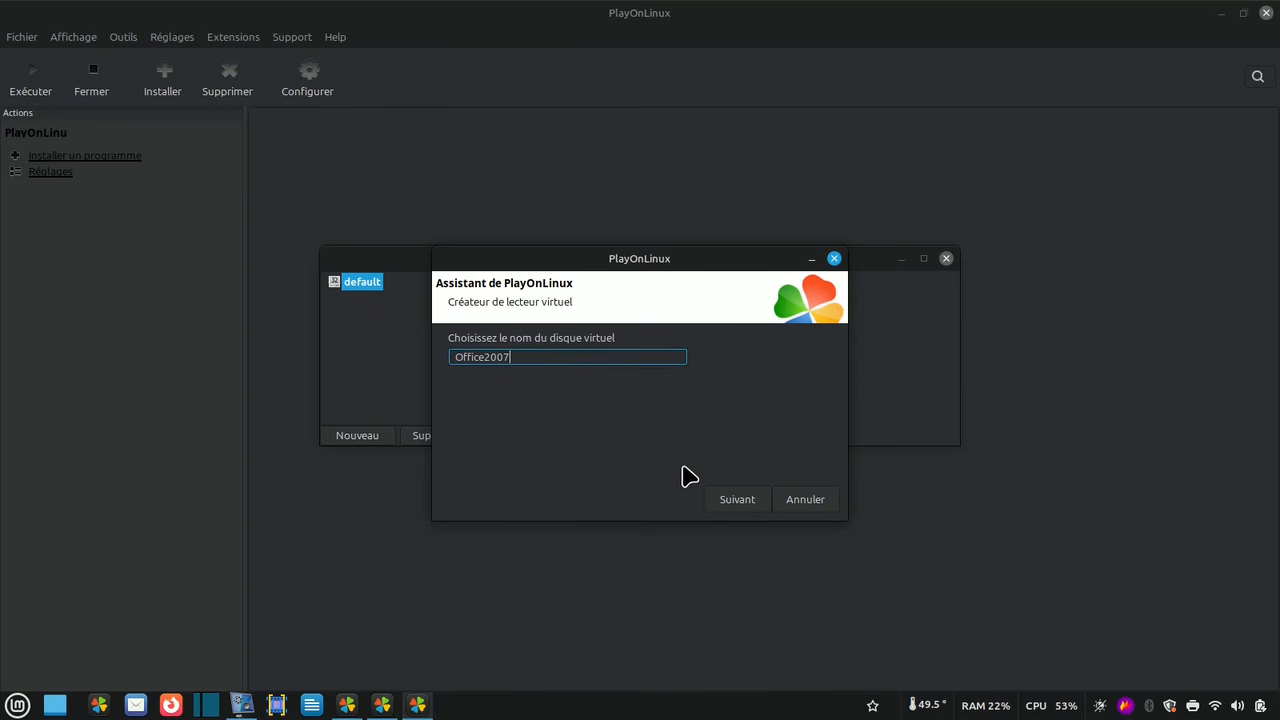
pyautogui.click(752, 507)
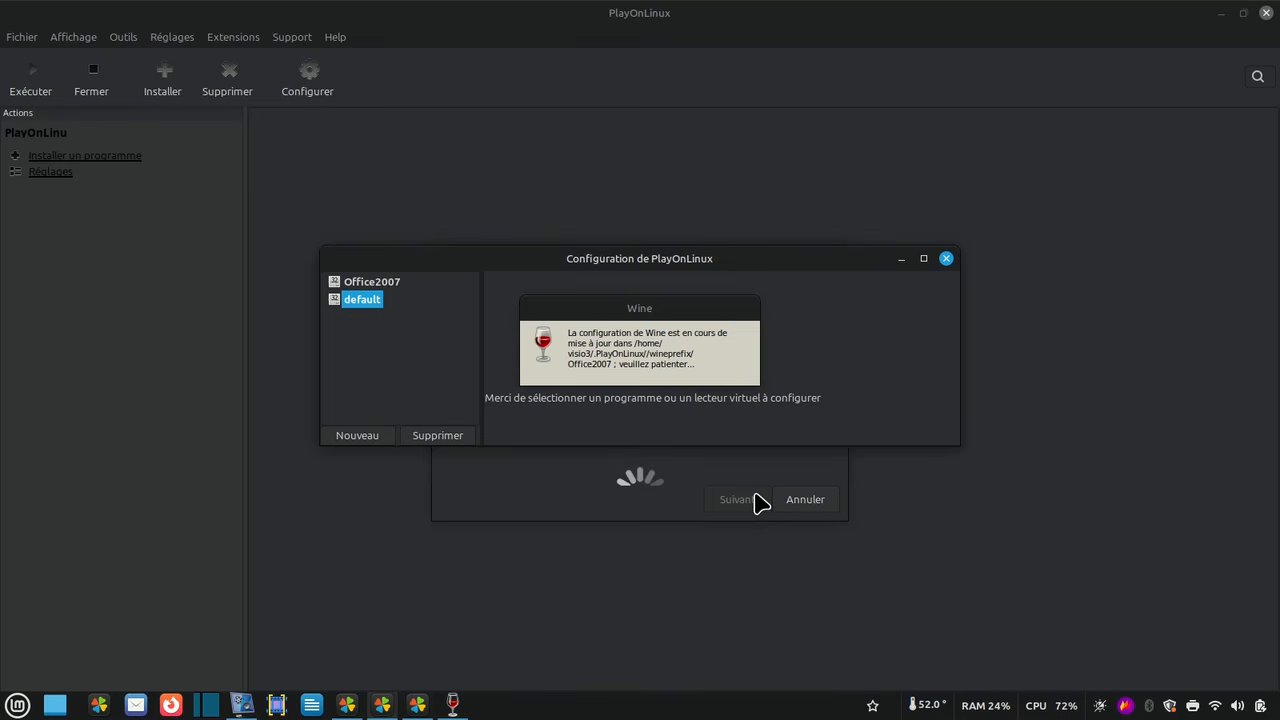
# - From the Office2007 drive's general settings, install Wine 5.0 (x86) with the Wine version manager and close the manager
pyautogui.click(393, 285)
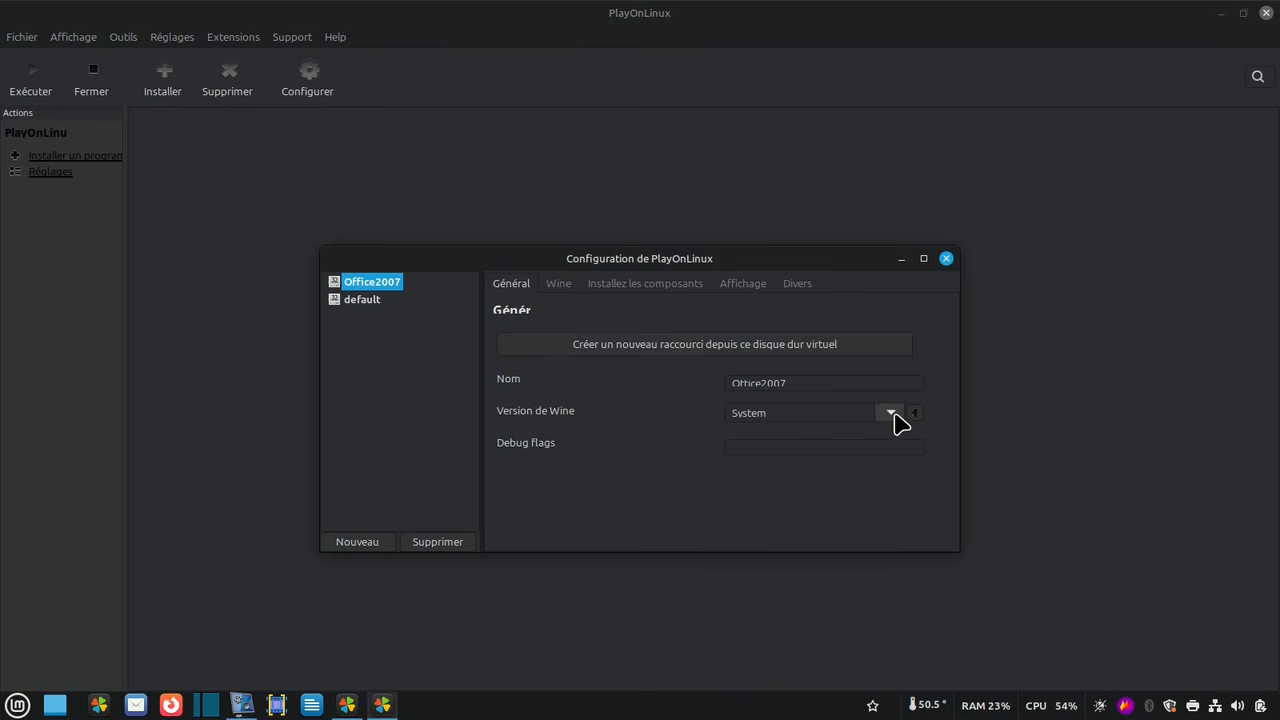
pyautogui.click(891, 414)
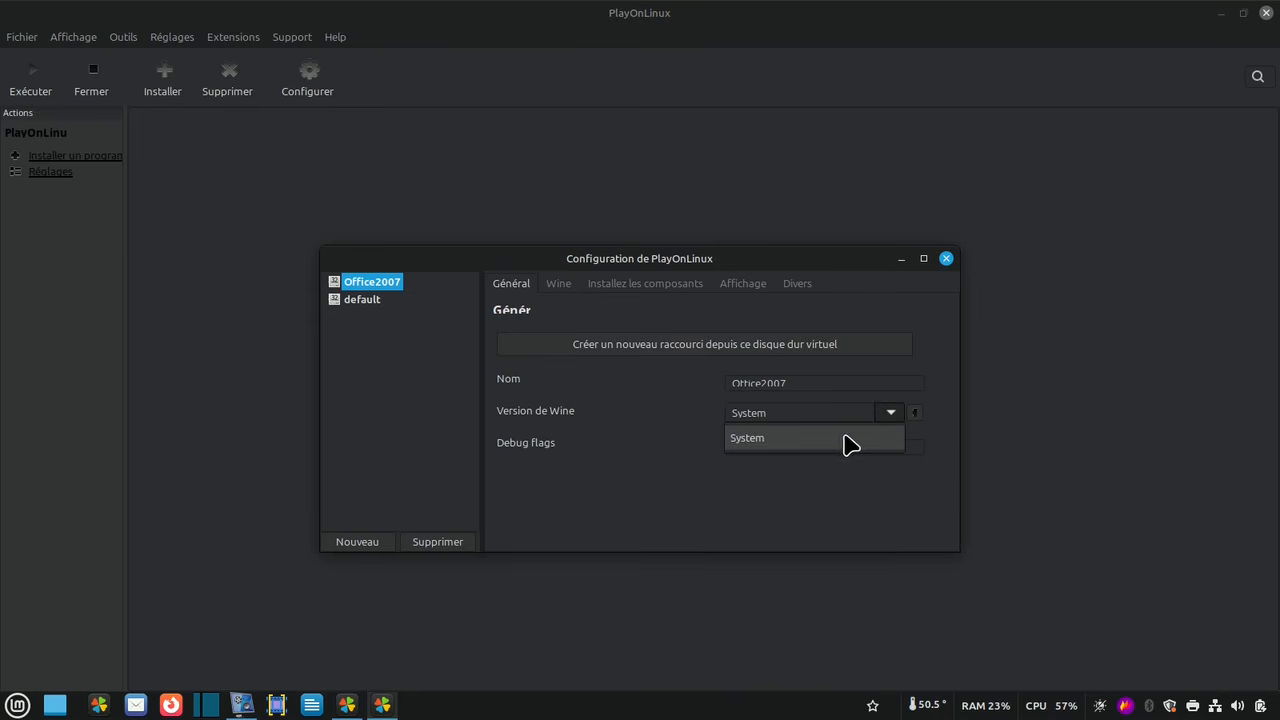
pyautogui.click(914, 419)
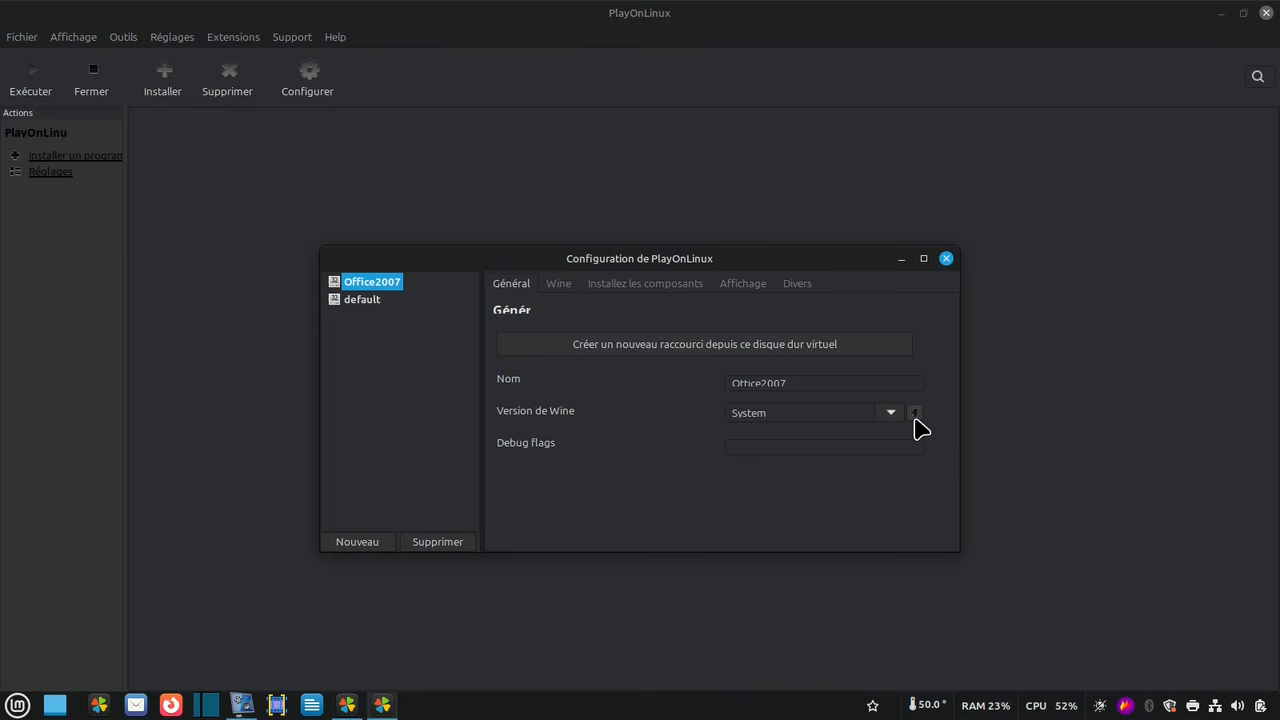
pyautogui.click(914, 419)
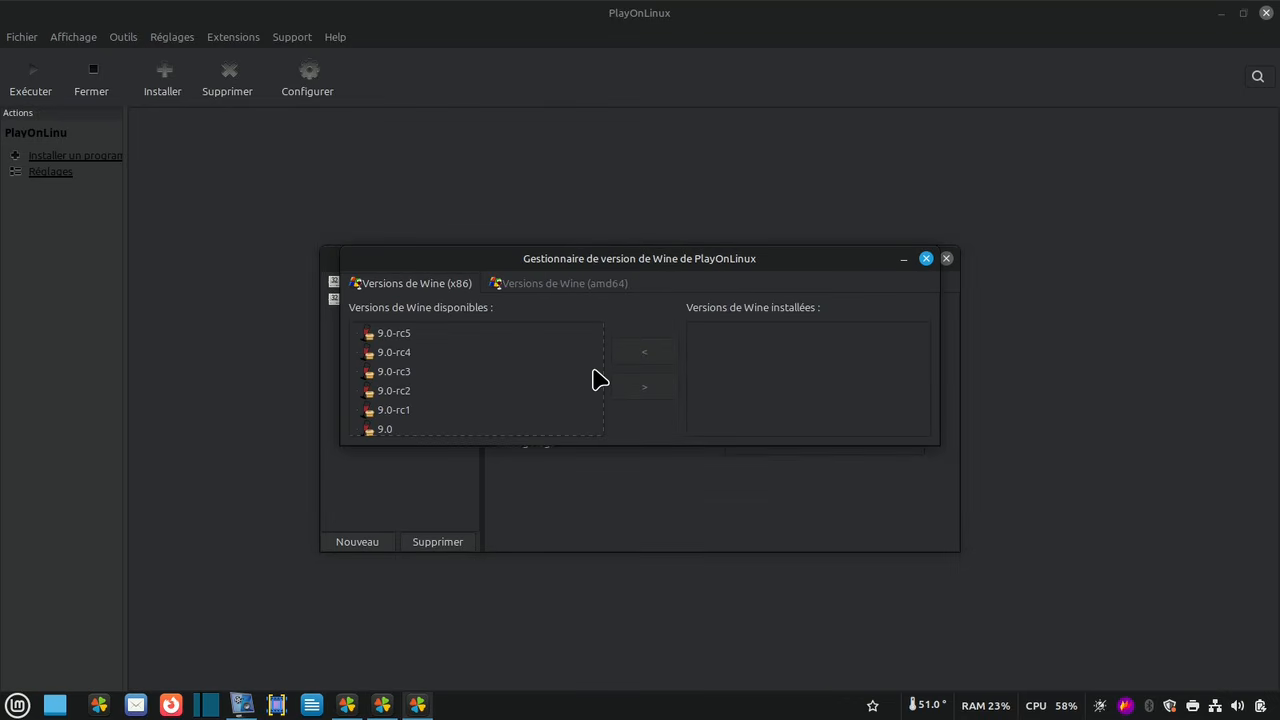
pyautogui.scroll(-15, 527, 378)
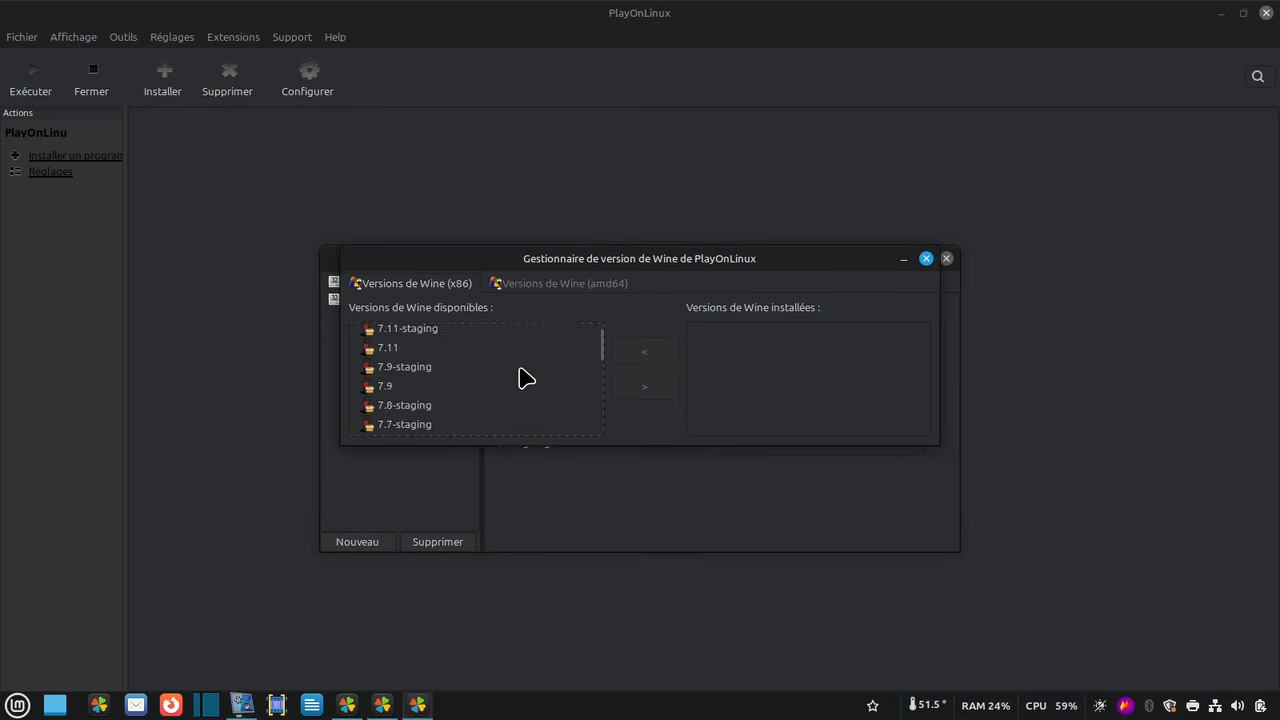
pyautogui.scroll(-15, 527, 378)
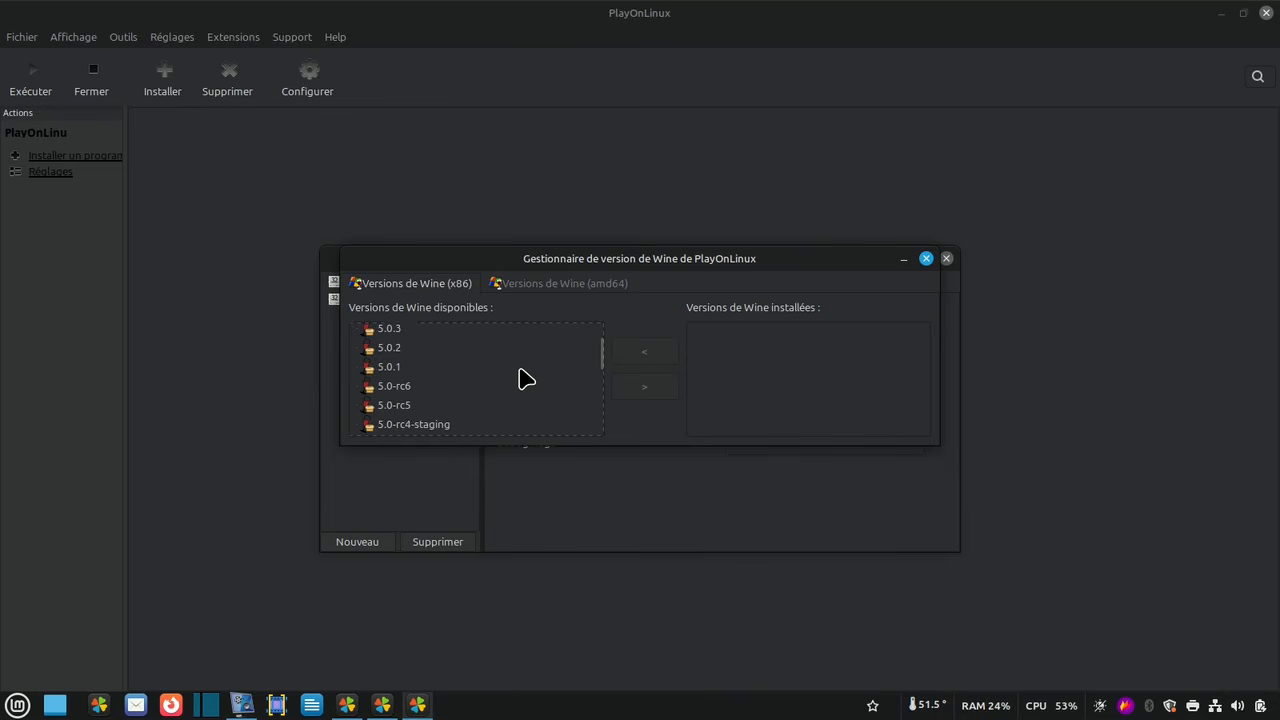
pyautogui.scroll(-6, 527, 378)
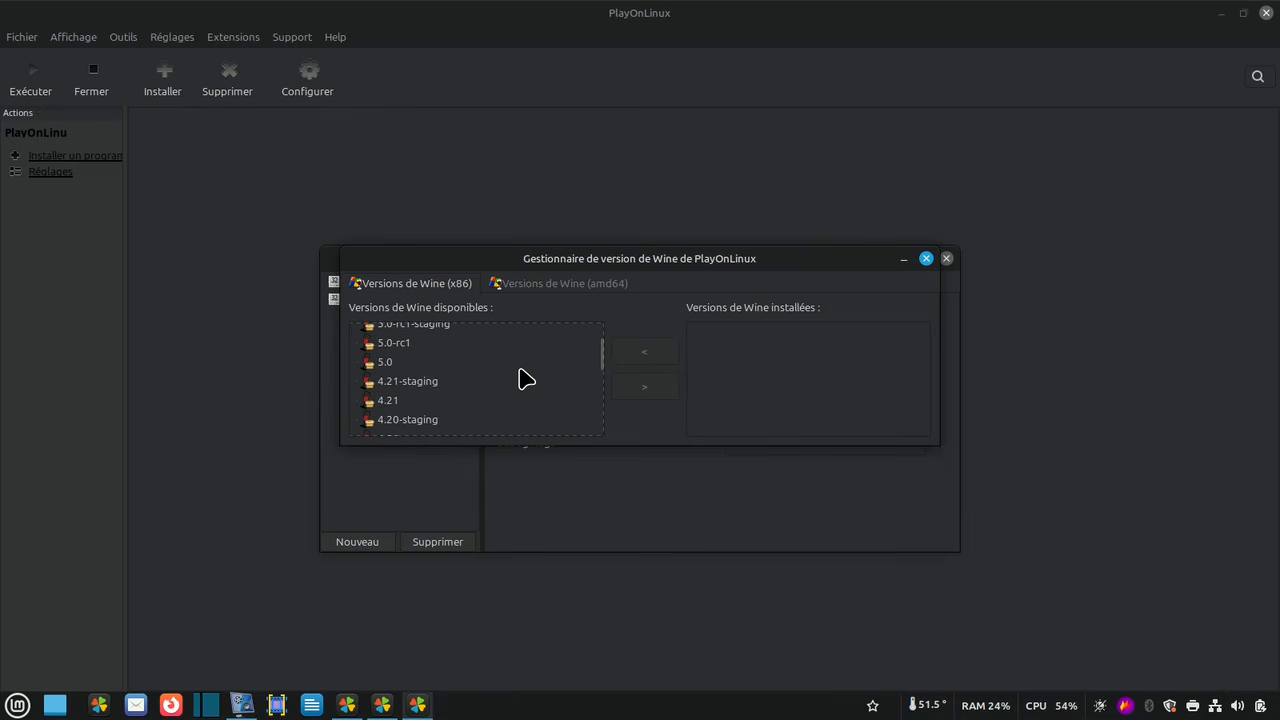
pyautogui.click(380, 366)
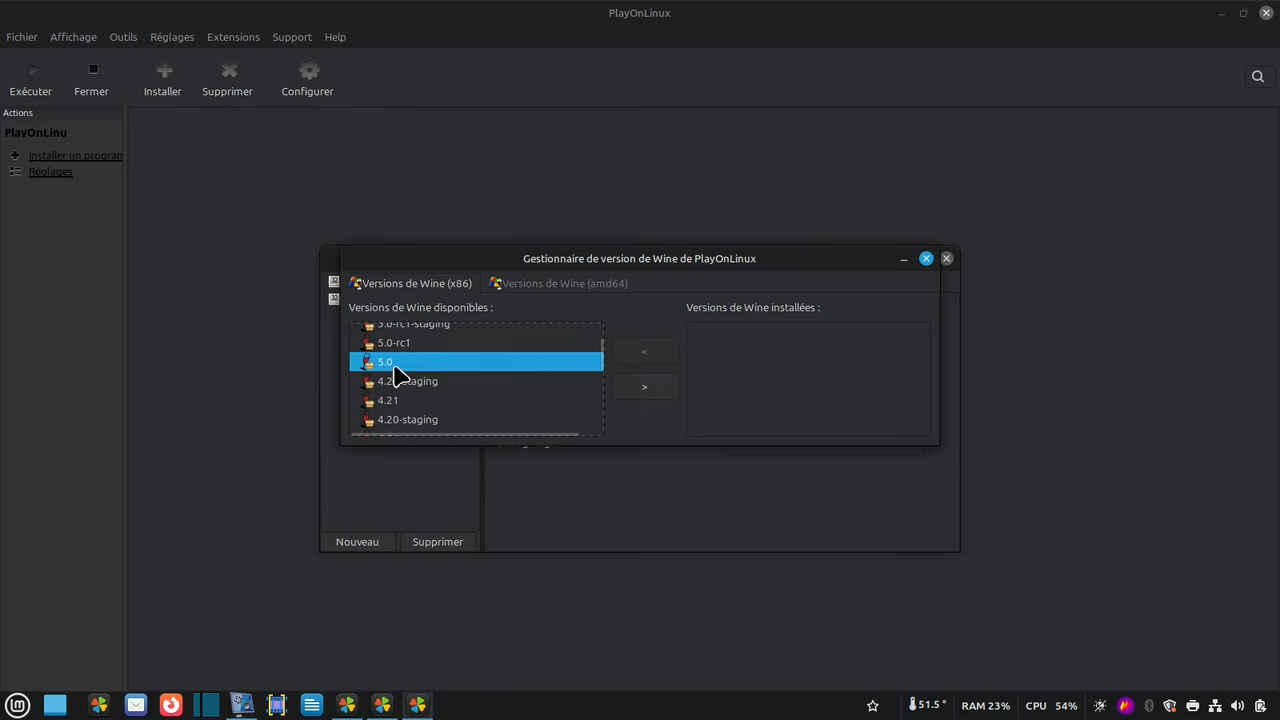
pyautogui.click(640, 390)
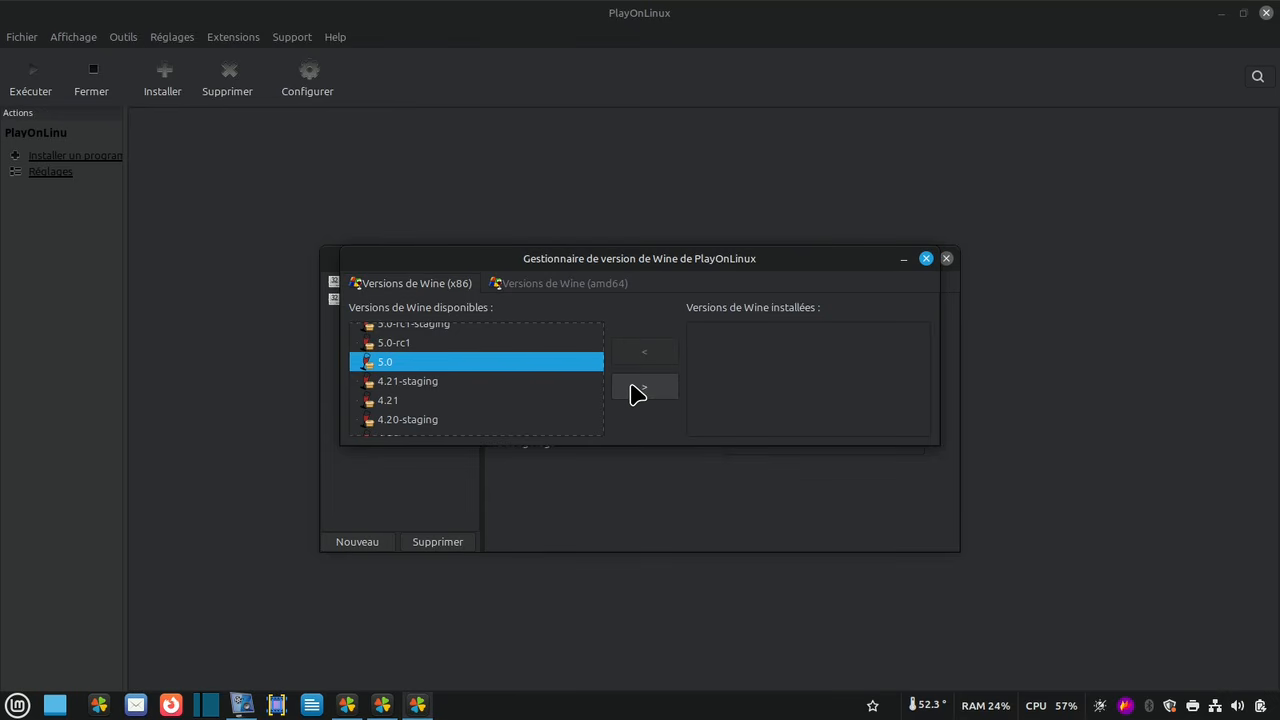
pyautogui.click(752, 427)
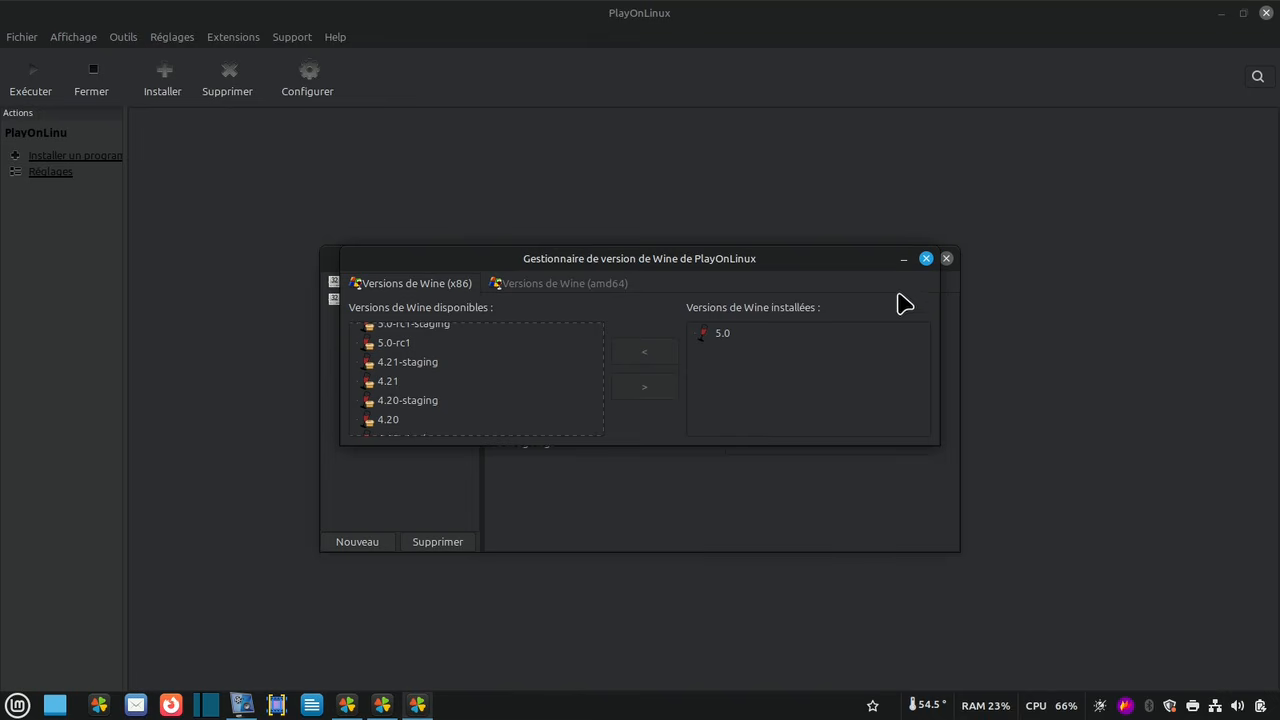
pyautogui.click(926, 259)
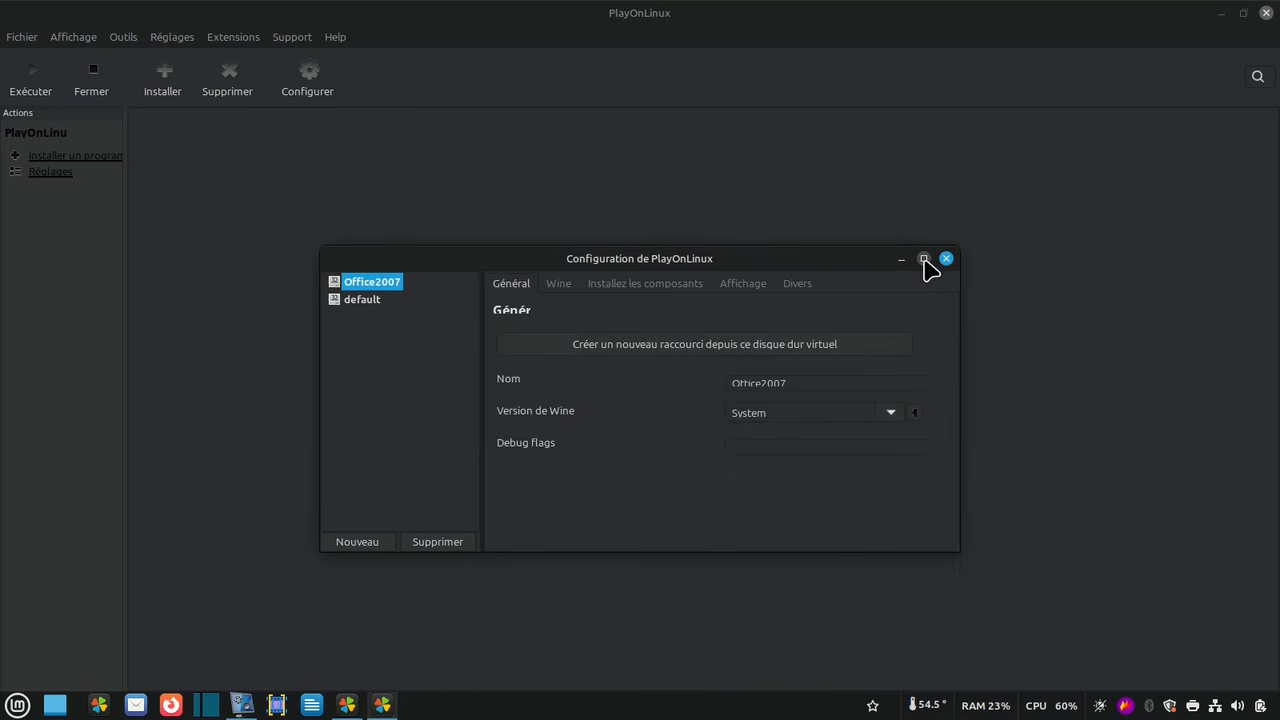
# - Set the Office2007 virtual drive's Wine version to 5.0 and accept the change
pyautogui.click(891, 415)
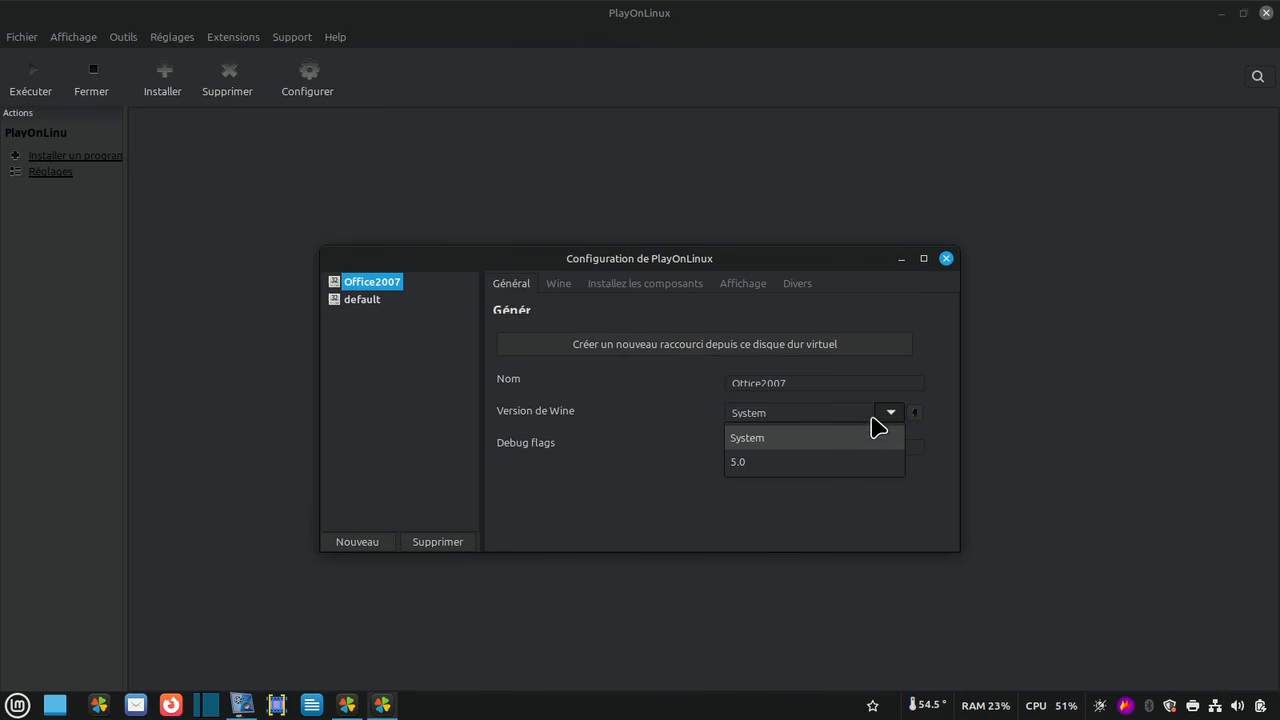
pyautogui.click(794, 466)
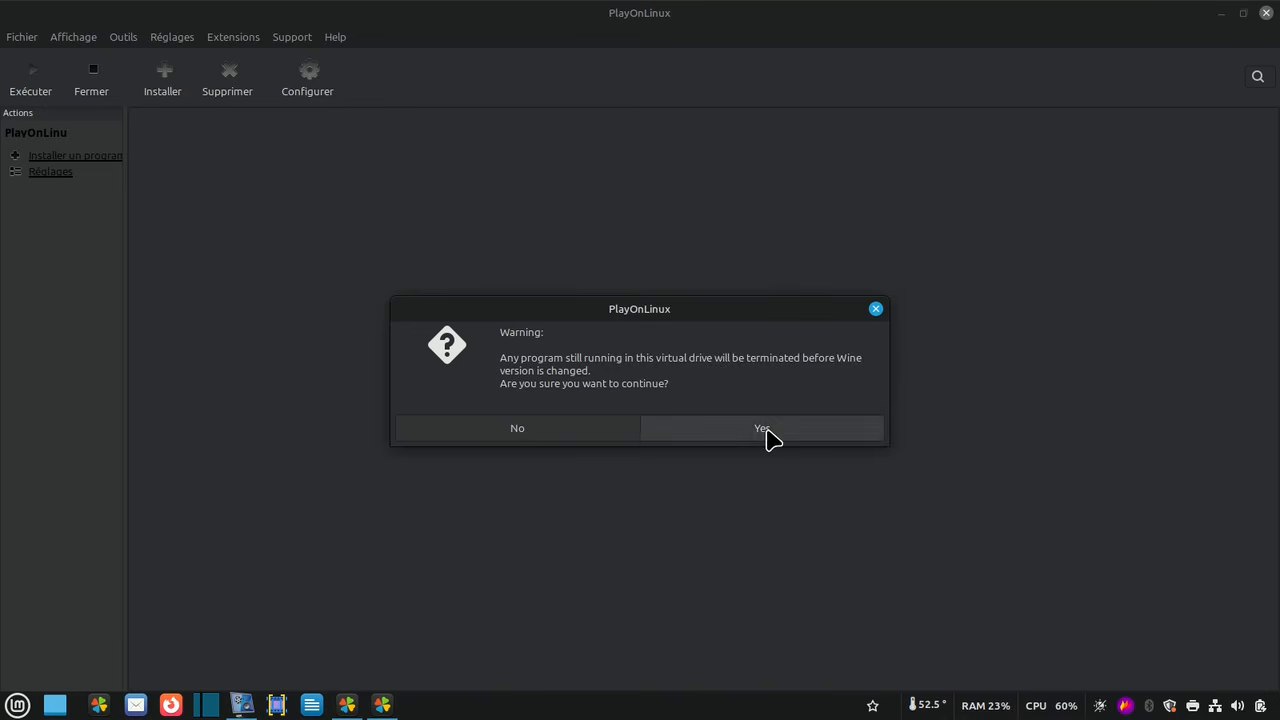
pyautogui.click(763, 430)
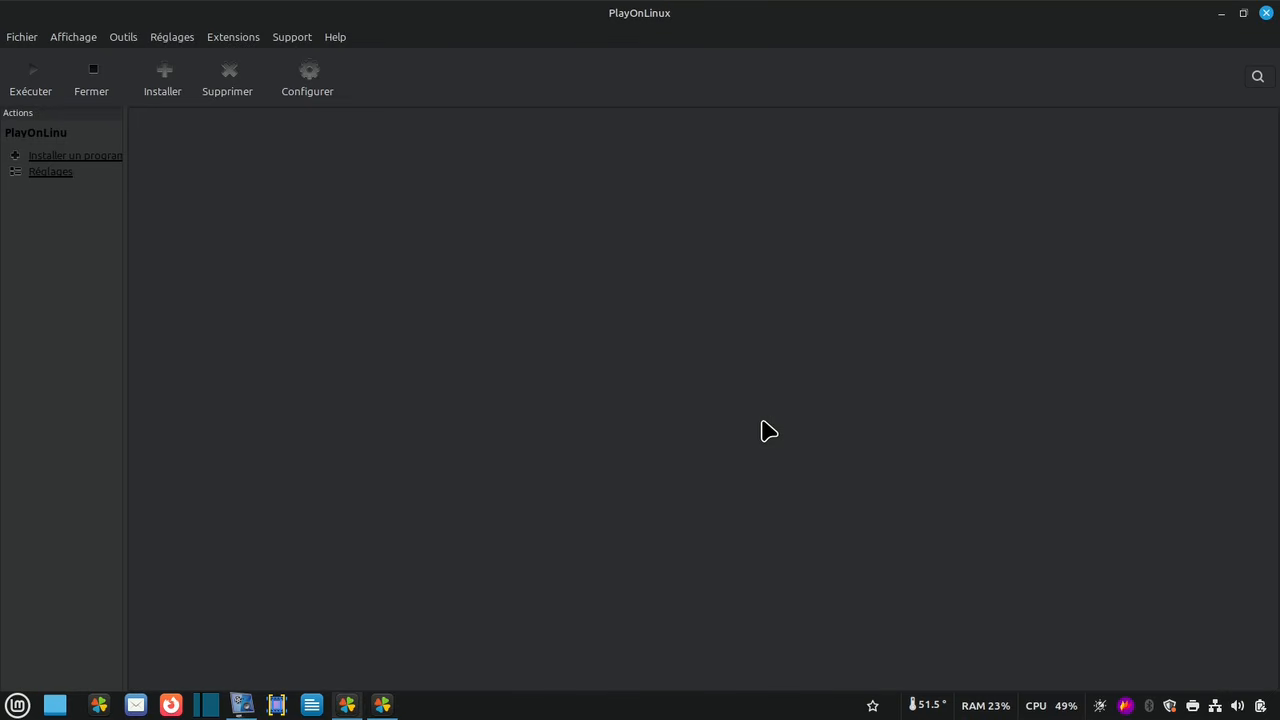
# - Open the Wine configuration for the Office2007 virtual drive and install the Mono and Gecko packages it requests
pyautogui.click(380, 708)
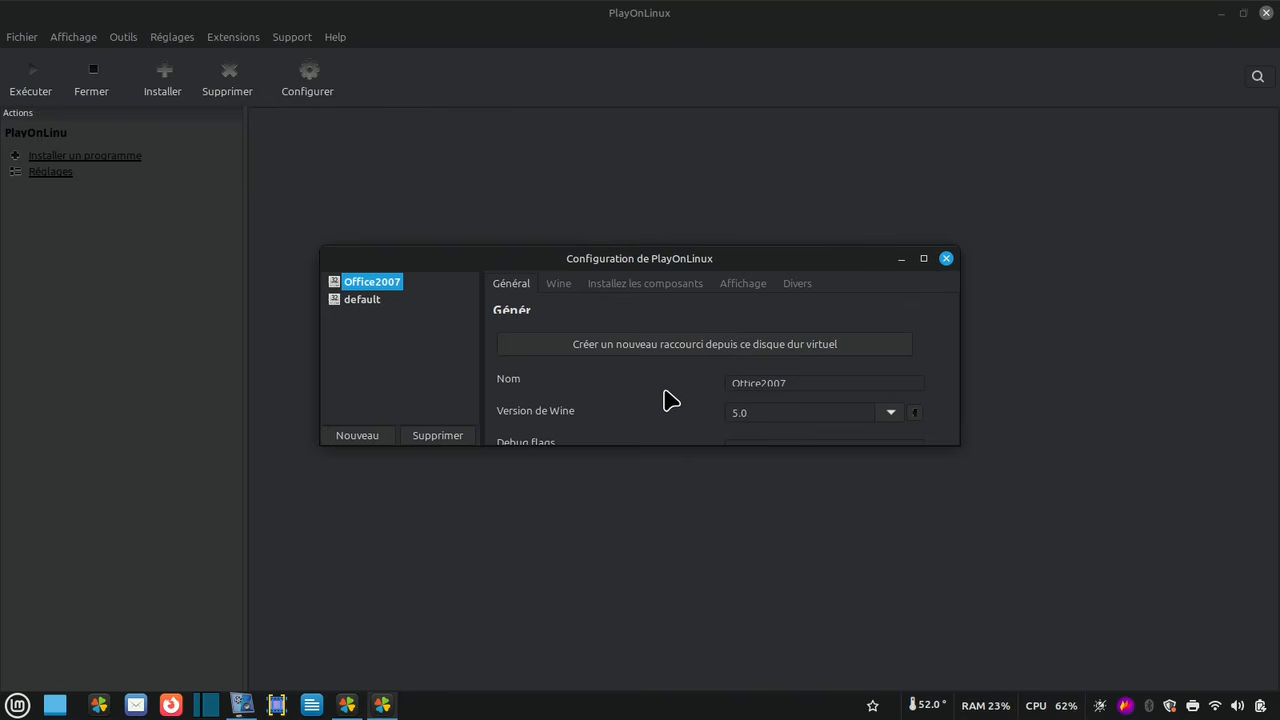
pyautogui.click(560, 284)
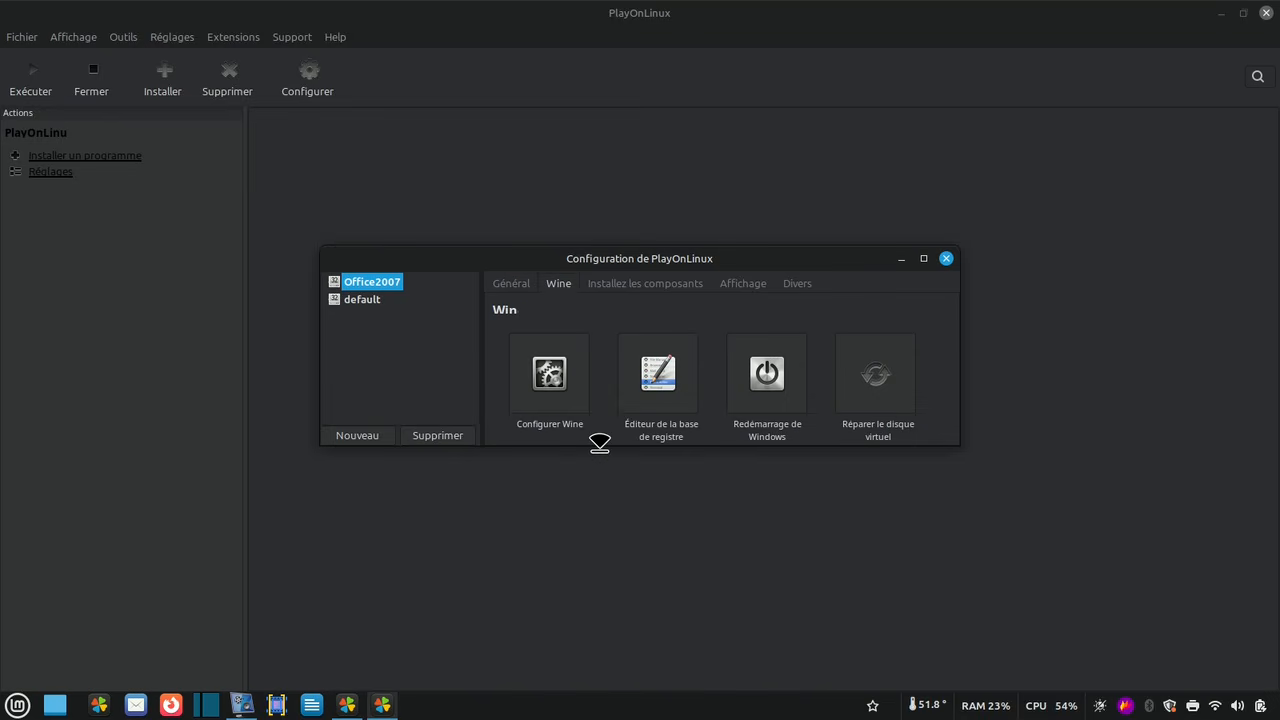
pyautogui.moveTo(599, 443); pyautogui.dragTo(603, 600)
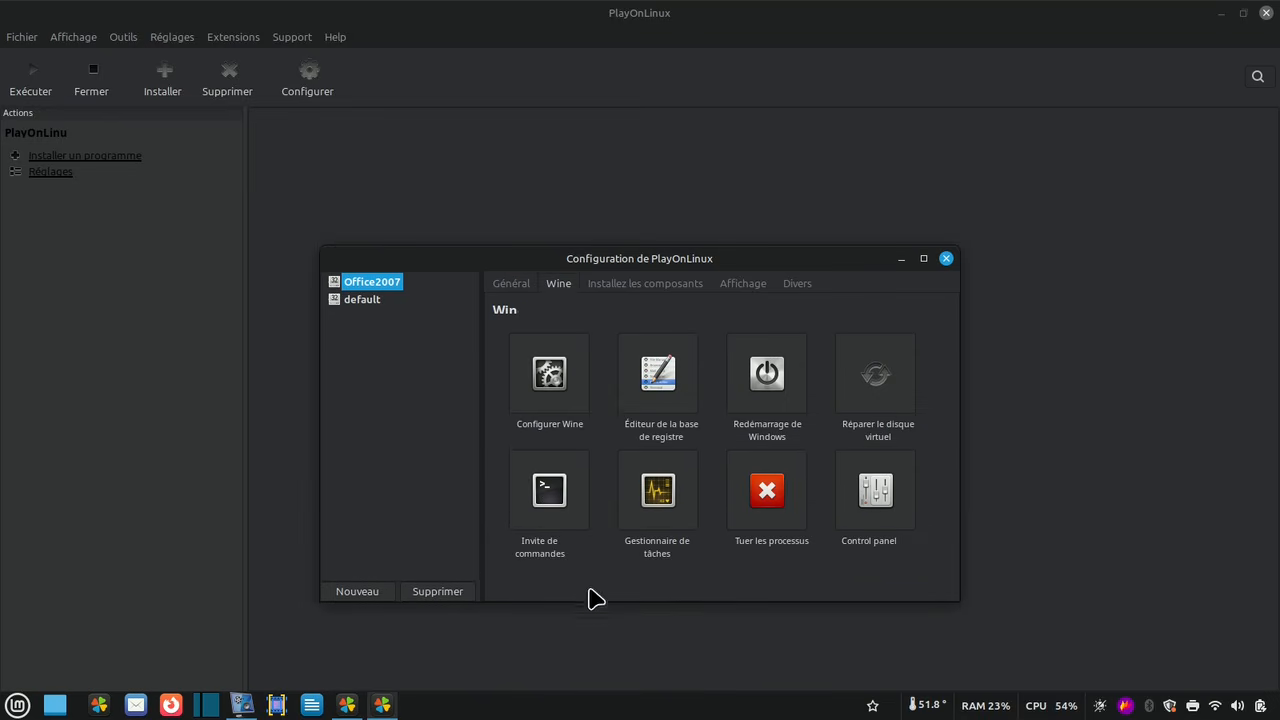
pyautogui.click(549, 375)
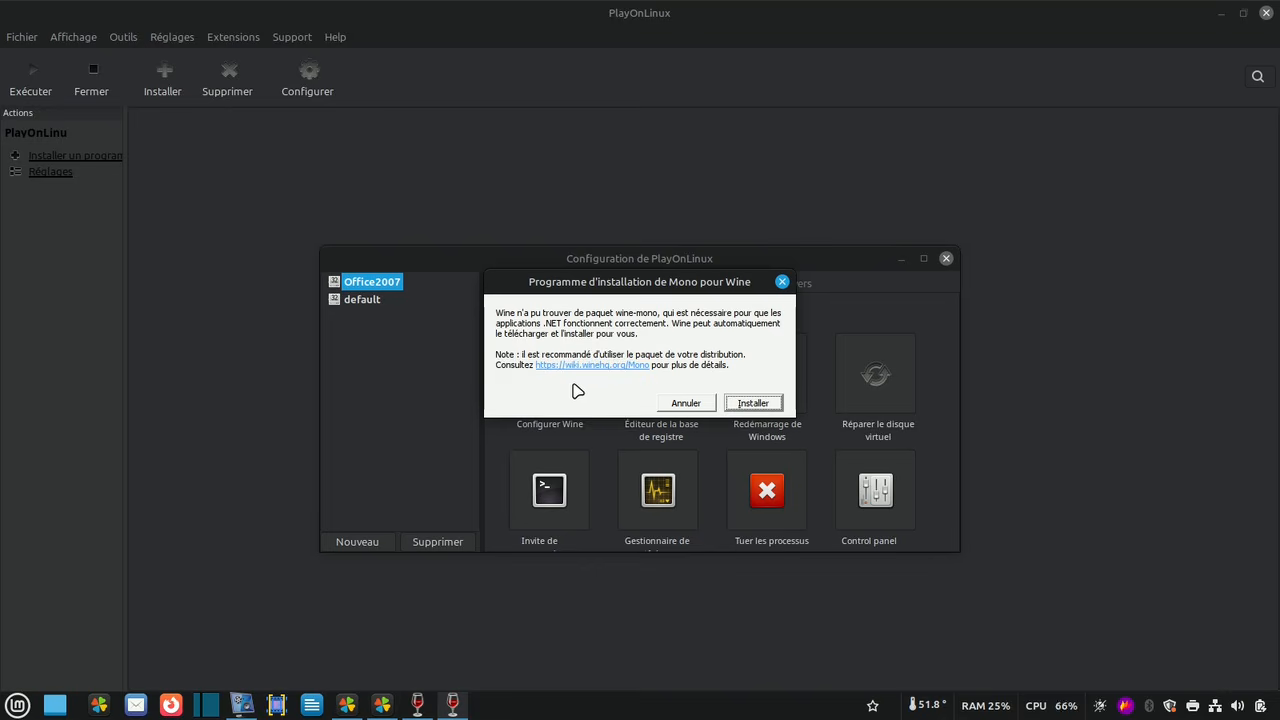
pyautogui.click(758, 403)
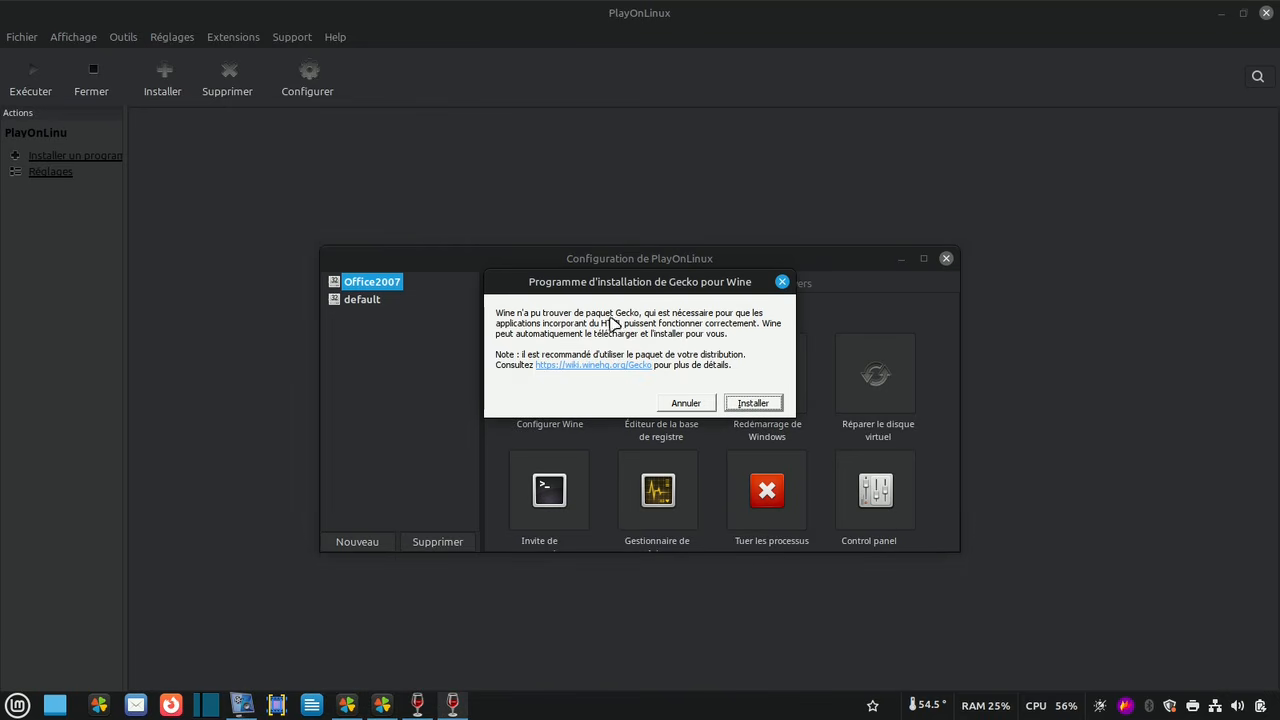
pyautogui.click(756, 404)
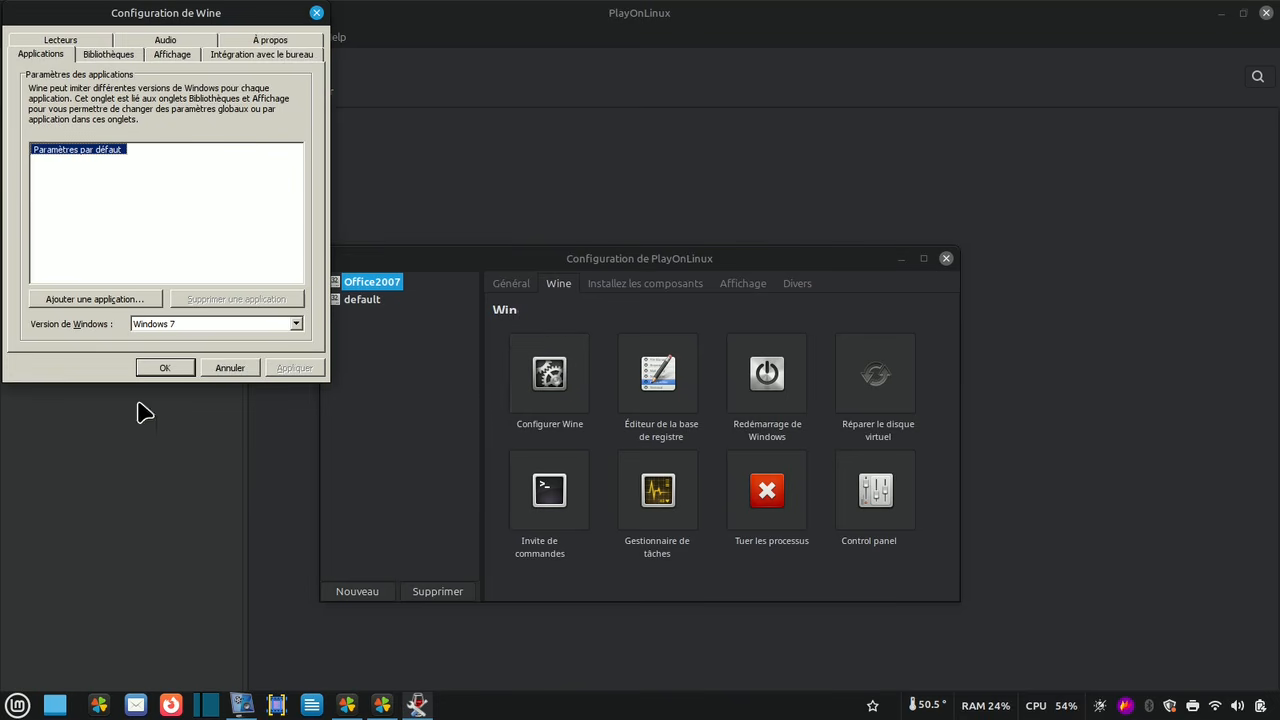
# - Select Windows 7 as the Windows version for the default settings in the Wine configuration
pyautogui.click(296, 325)
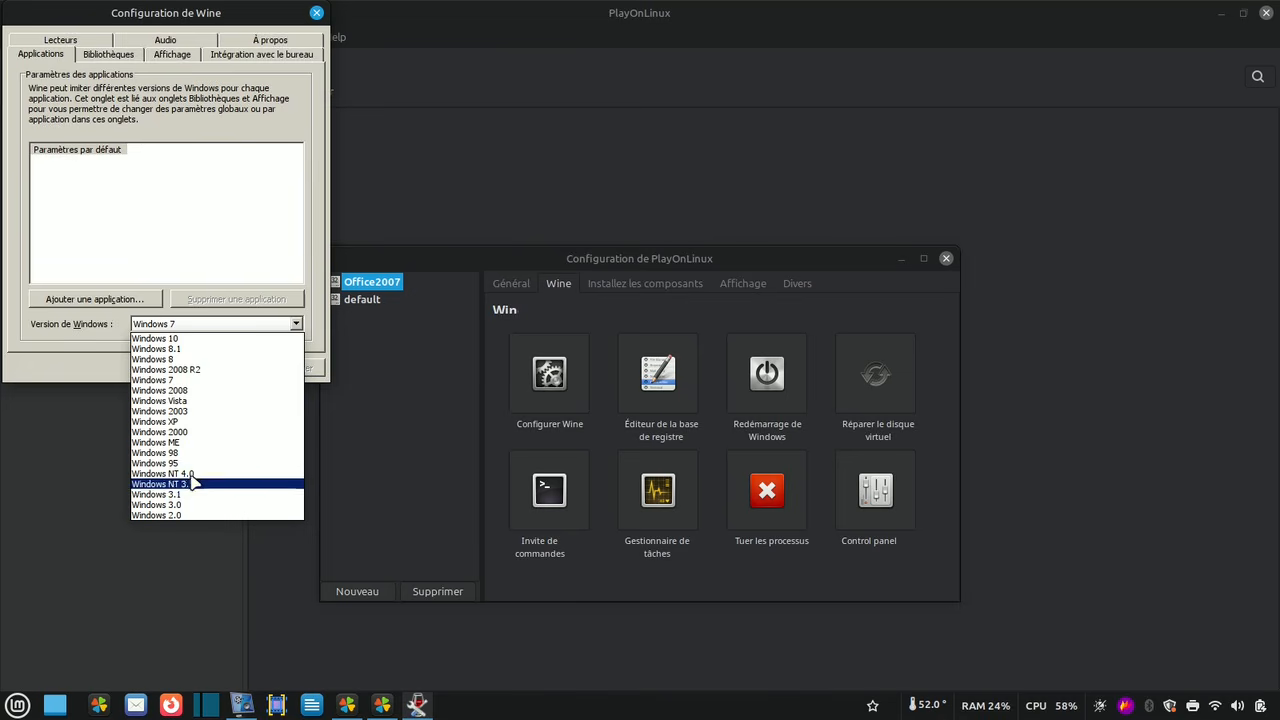
pyautogui.click(183, 382)
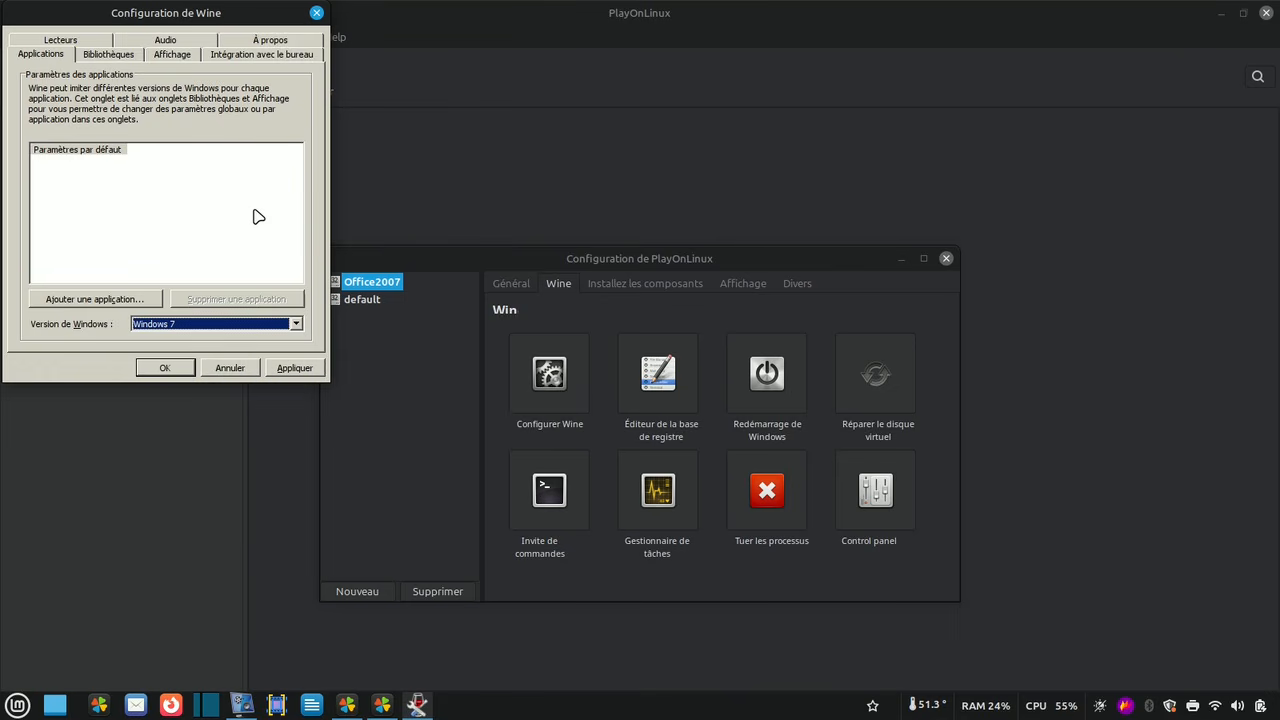
# - Copy riched20.dll from the PDF "Ajouter le support 32 bits avec le Terminal.pdf" on the desktop and add it as a Wine library override
pyautogui.click(97, 56)
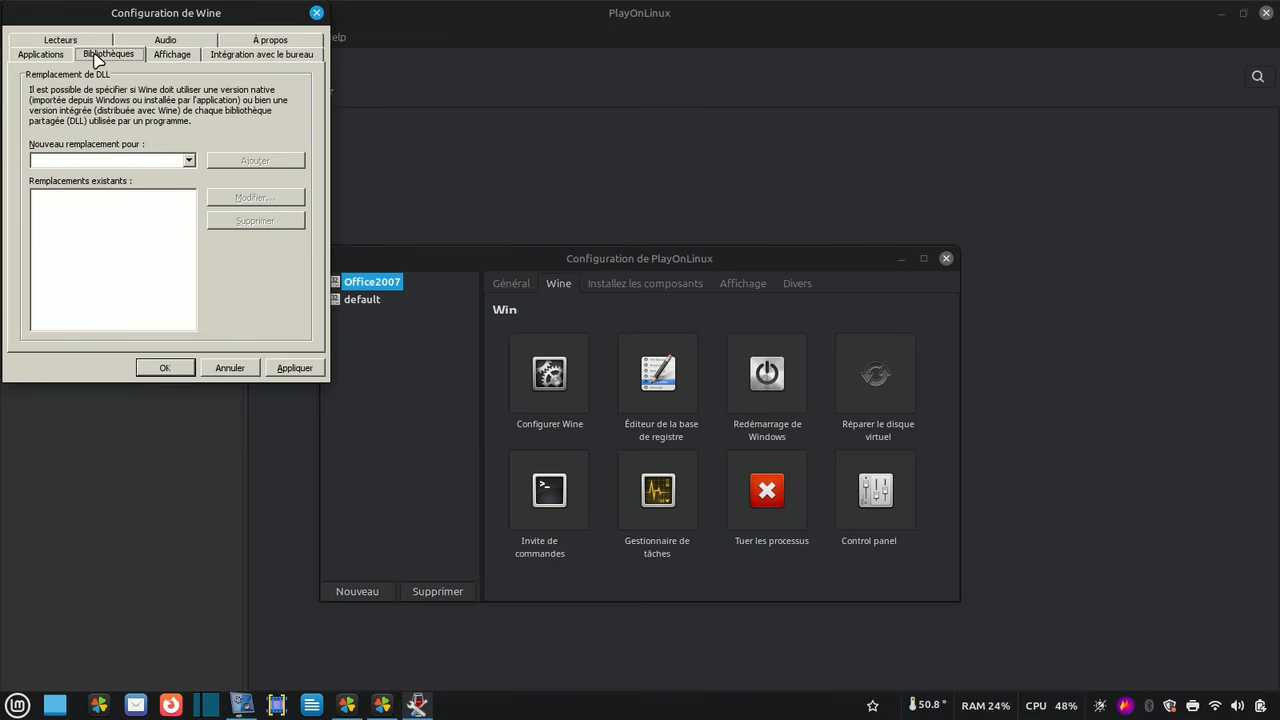
pyautogui.click(55, 707)
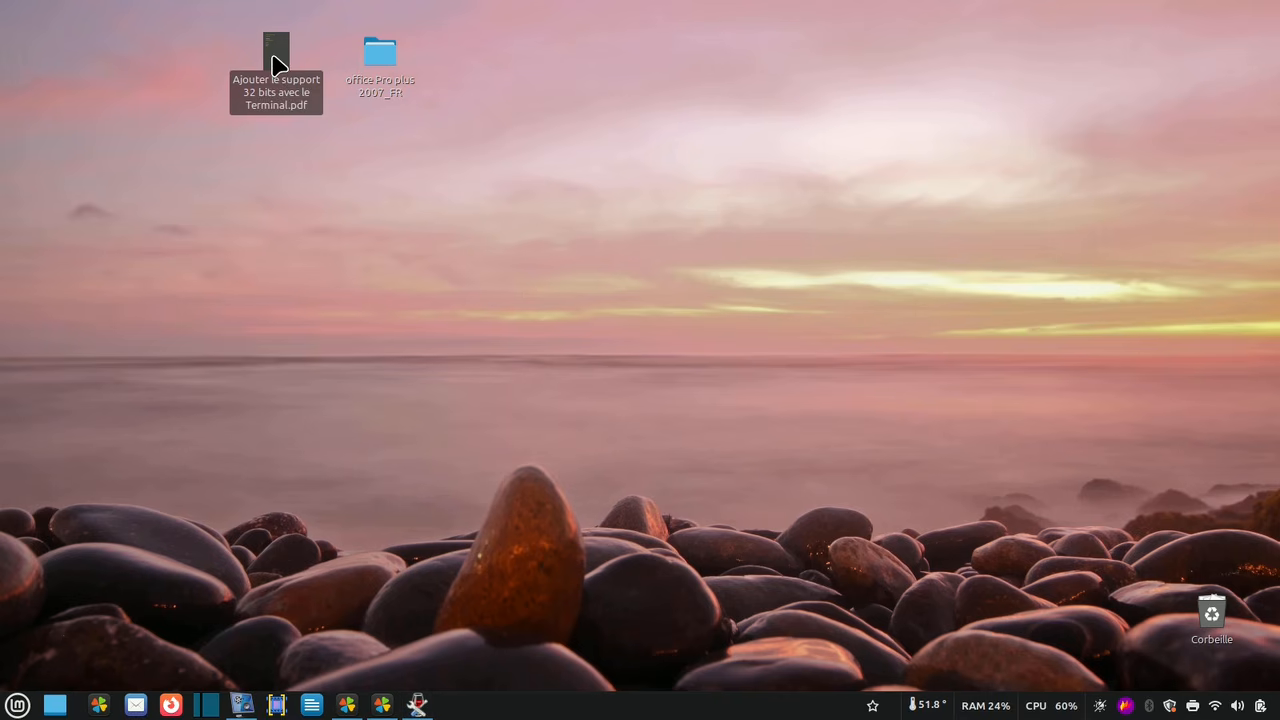
pyautogui.doubleClick(276, 64)
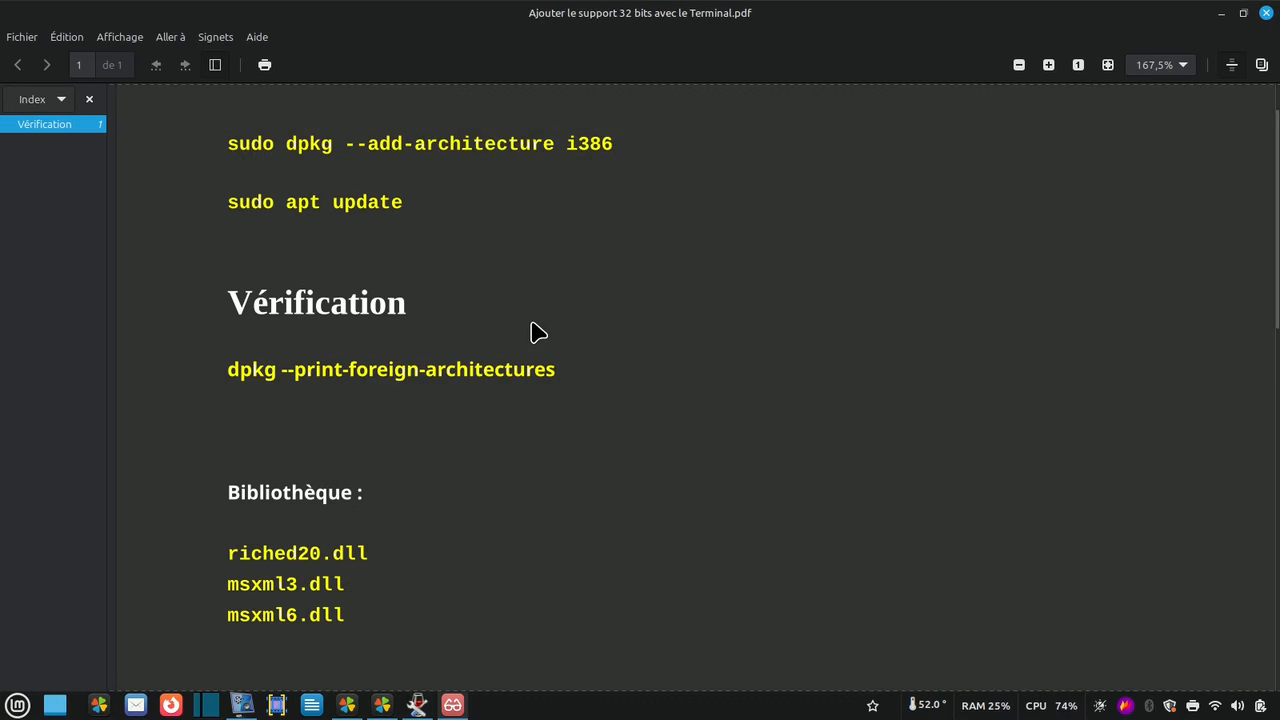
pyautogui.scroll(-4, 538, 332)
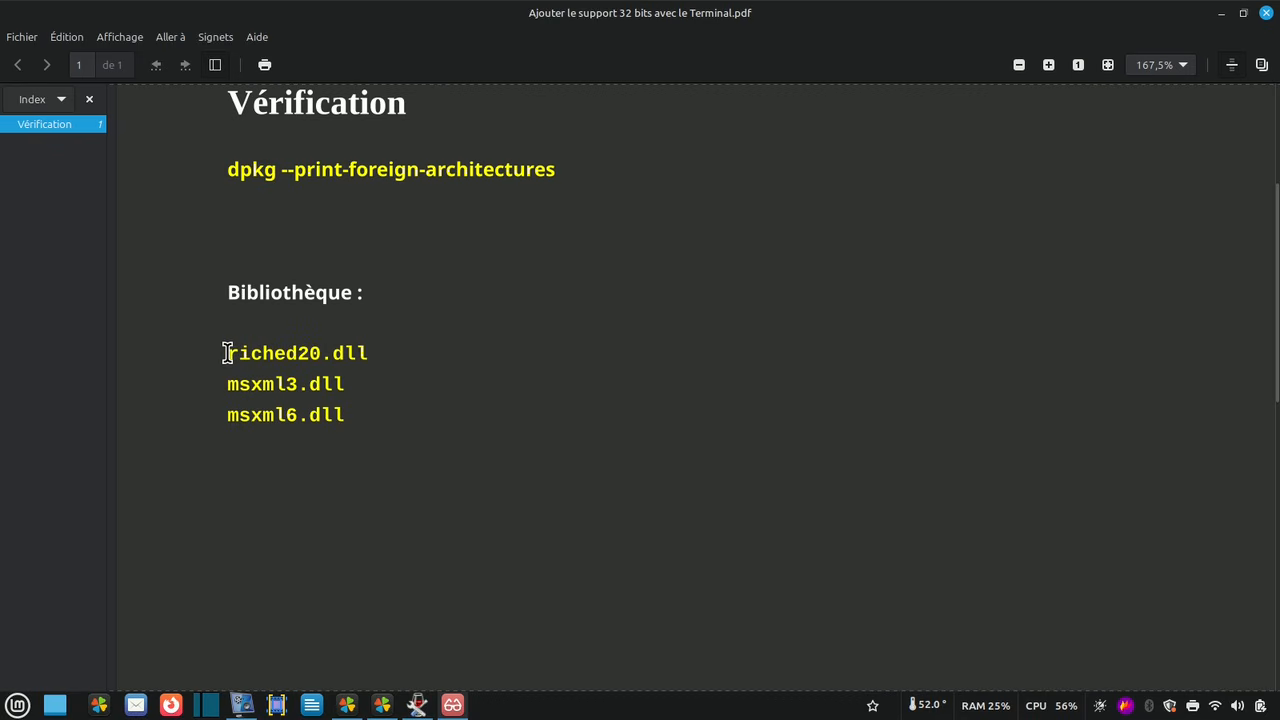
pyautogui.moveTo(226, 353); pyautogui.dragTo(363, 358)
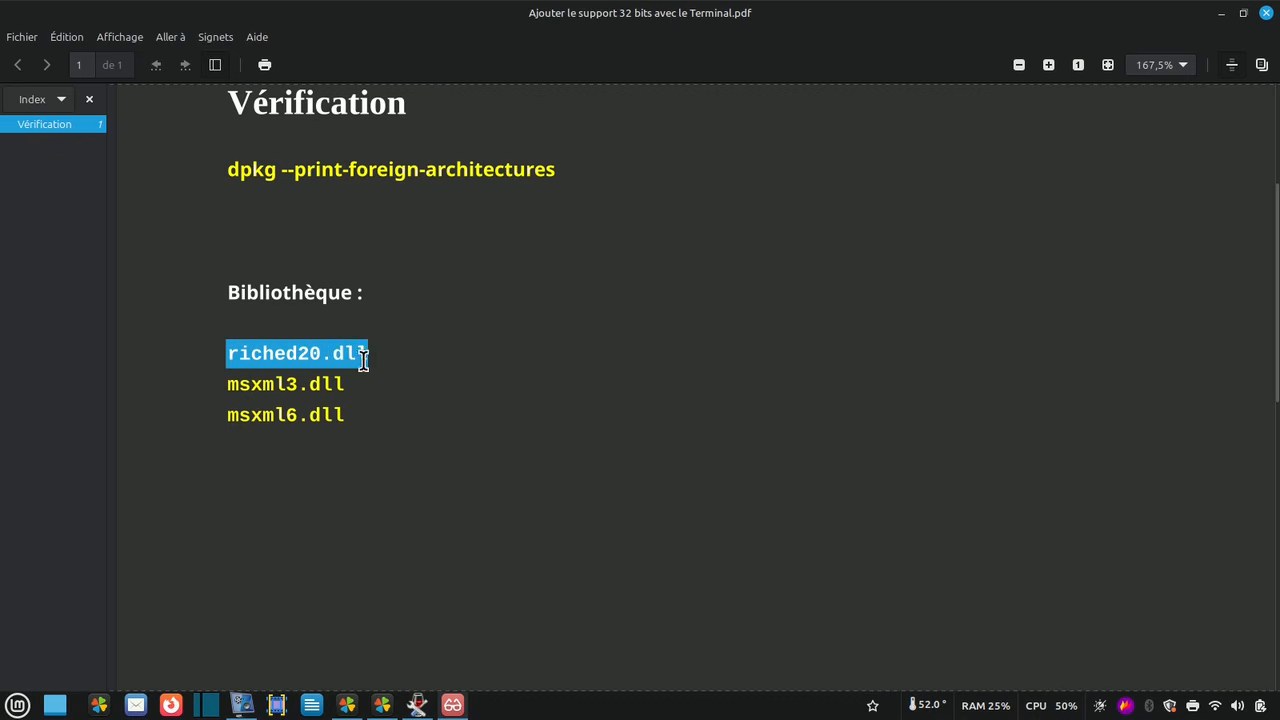
pyautogui.rightClick(352, 358)
pyautogui.click(388, 458)
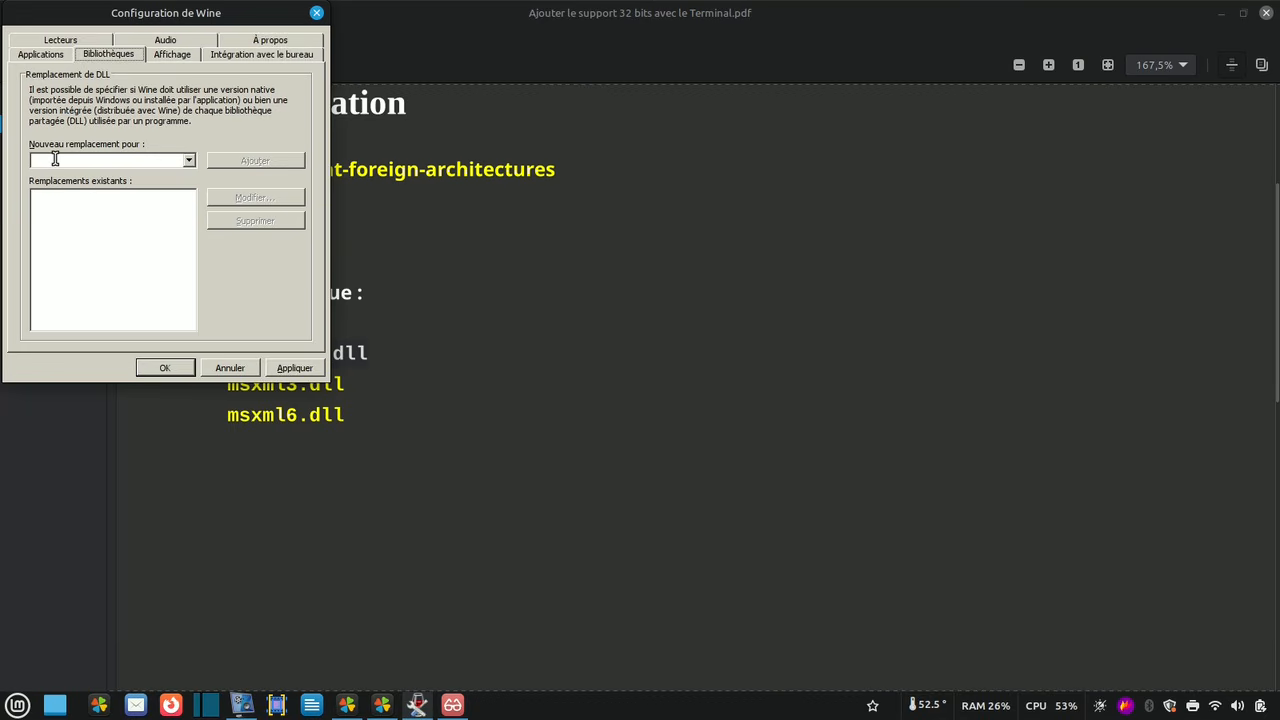
pyautogui.rightClick(55, 159)
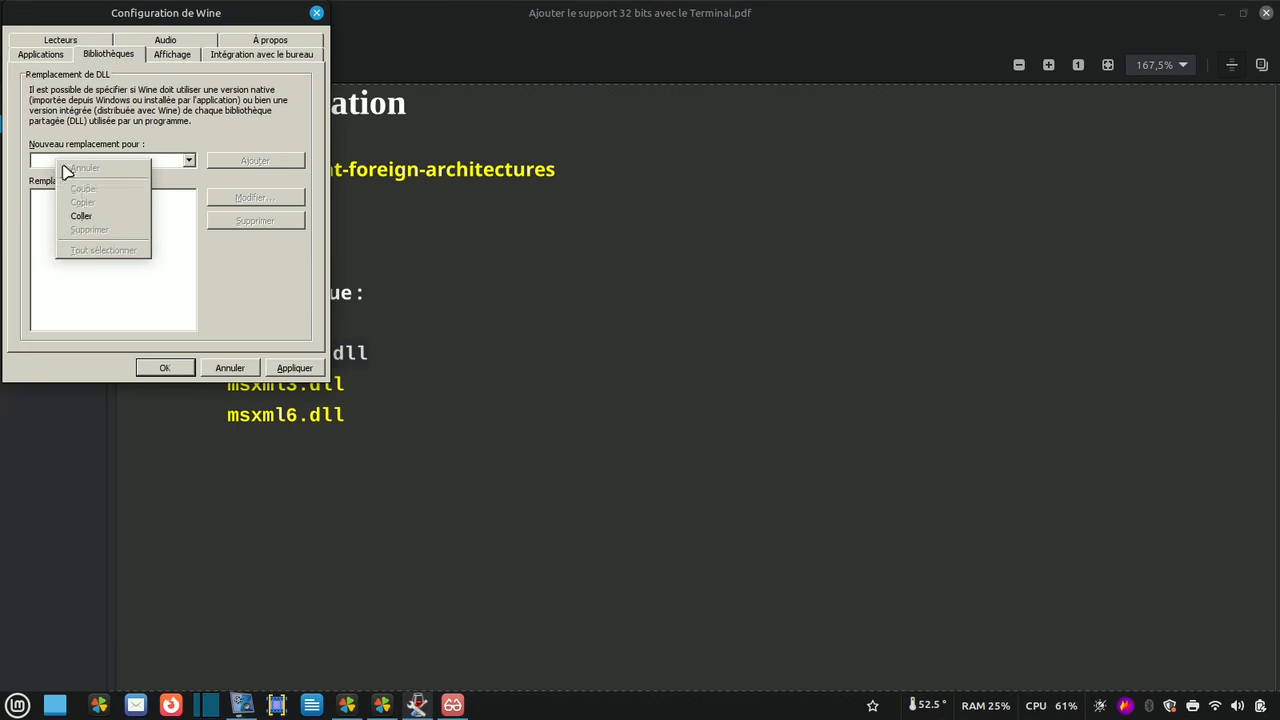
pyautogui.click(91, 222)
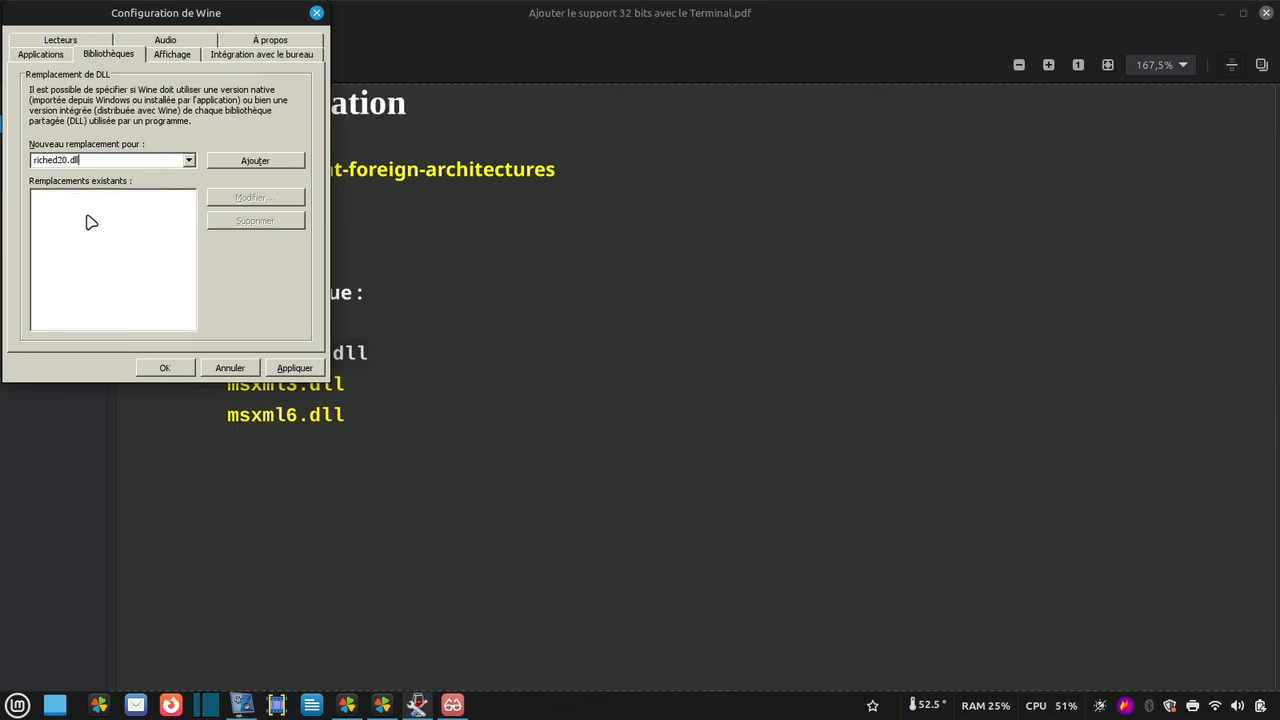
pyautogui.click(255, 161)
# - Copy msxml3.dll from the PDF's library list and add it as a library override in the Wine configuration
pyautogui.click(420, 654)
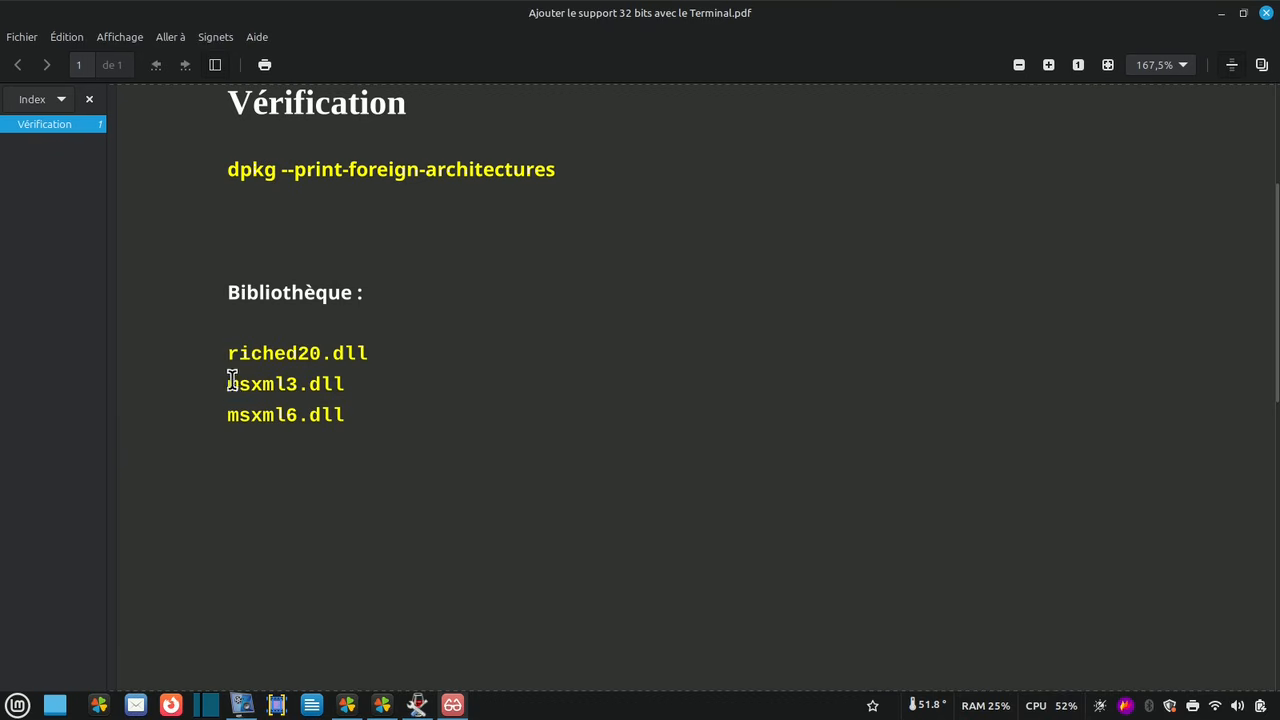
pyautogui.moveTo(229, 383); pyautogui.dragTo(345, 394)
pyautogui.rightClick(329, 397)
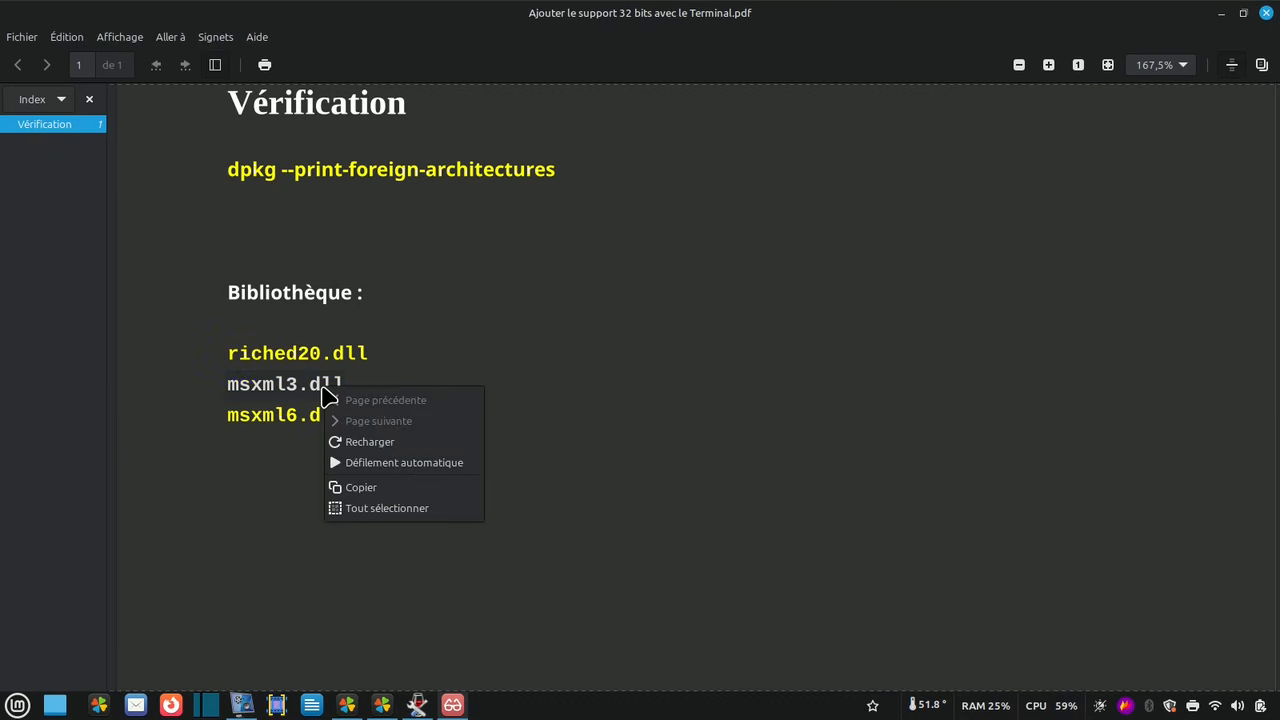
pyautogui.click(352, 487)
pyautogui.click(417, 705)
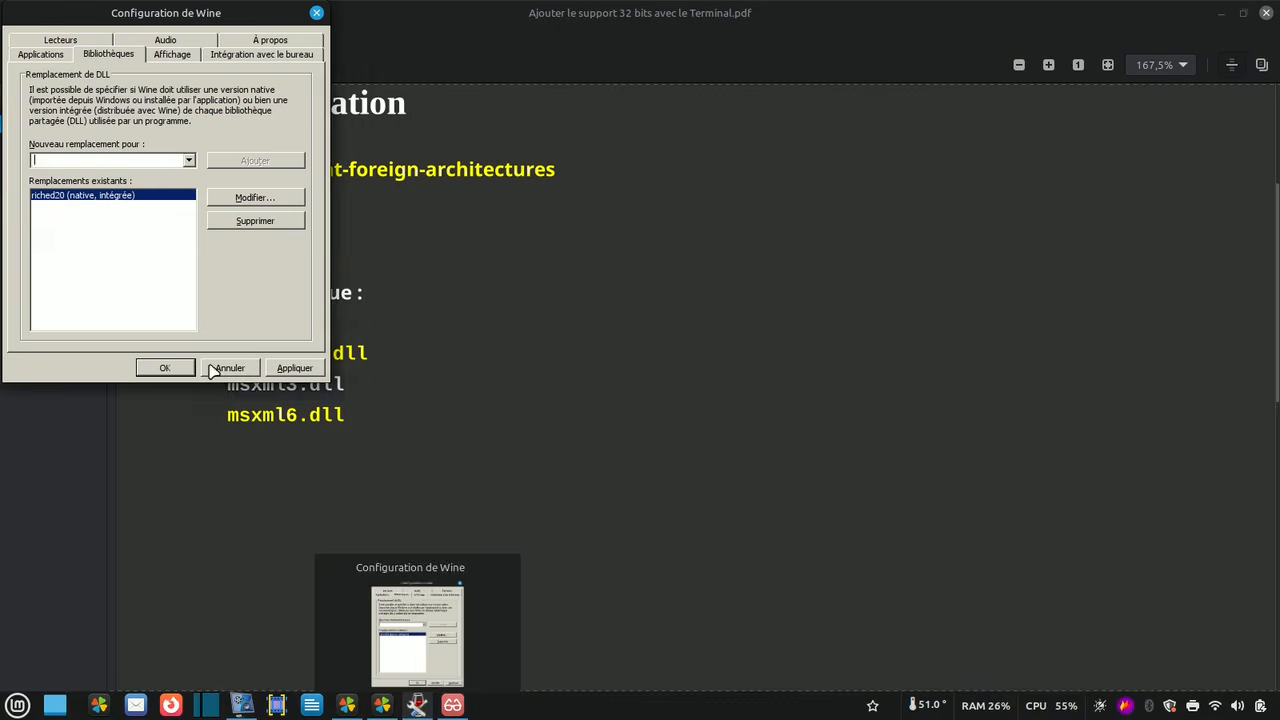
pyautogui.rightClick(115, 160)
pyautogui.click(147, 218)
pyautogui.click(256, 164)
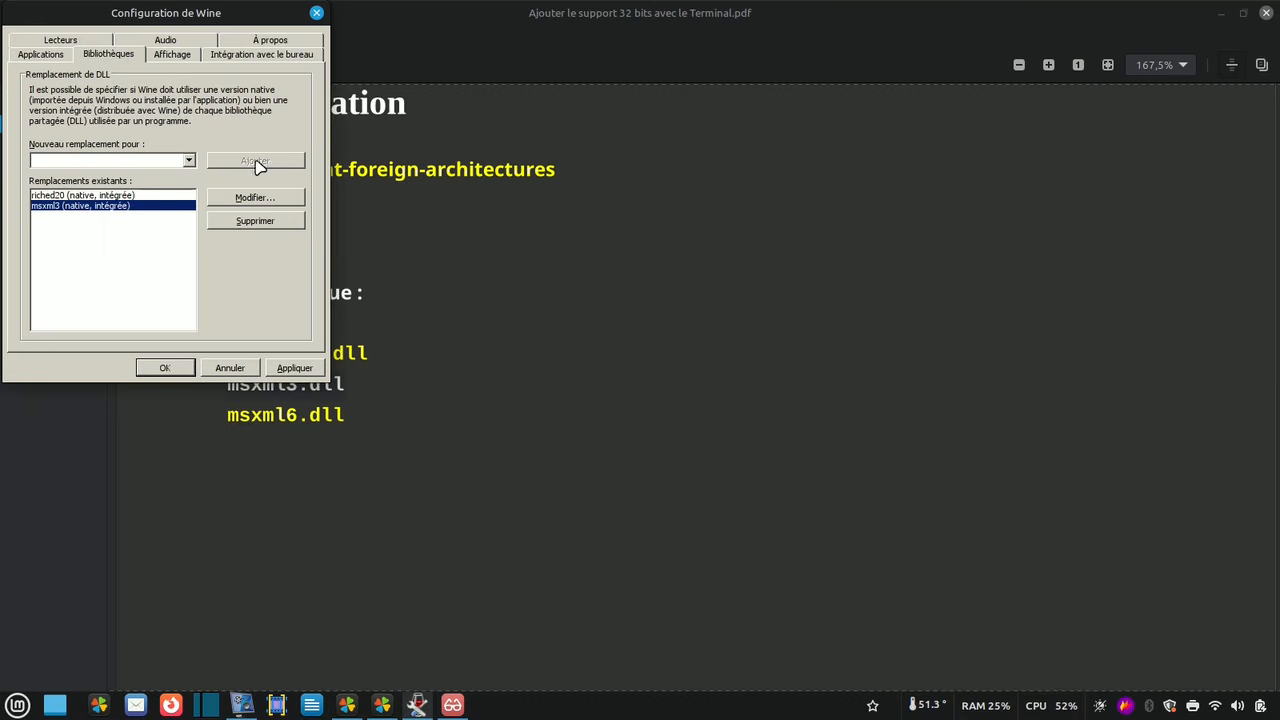
# - Add msxml6.dll from the PDF's library list as a Wine library override, then apply the settings and close the Wine configuration
pyautogui.click(417, 705)
pyautogui.moveTo(228, 414); pyautogui.dragTo(340, 416)
pyautogui.rightClick(324, 416)
pyautogui.click(366, 518)
pyautogui.click(417, 705)
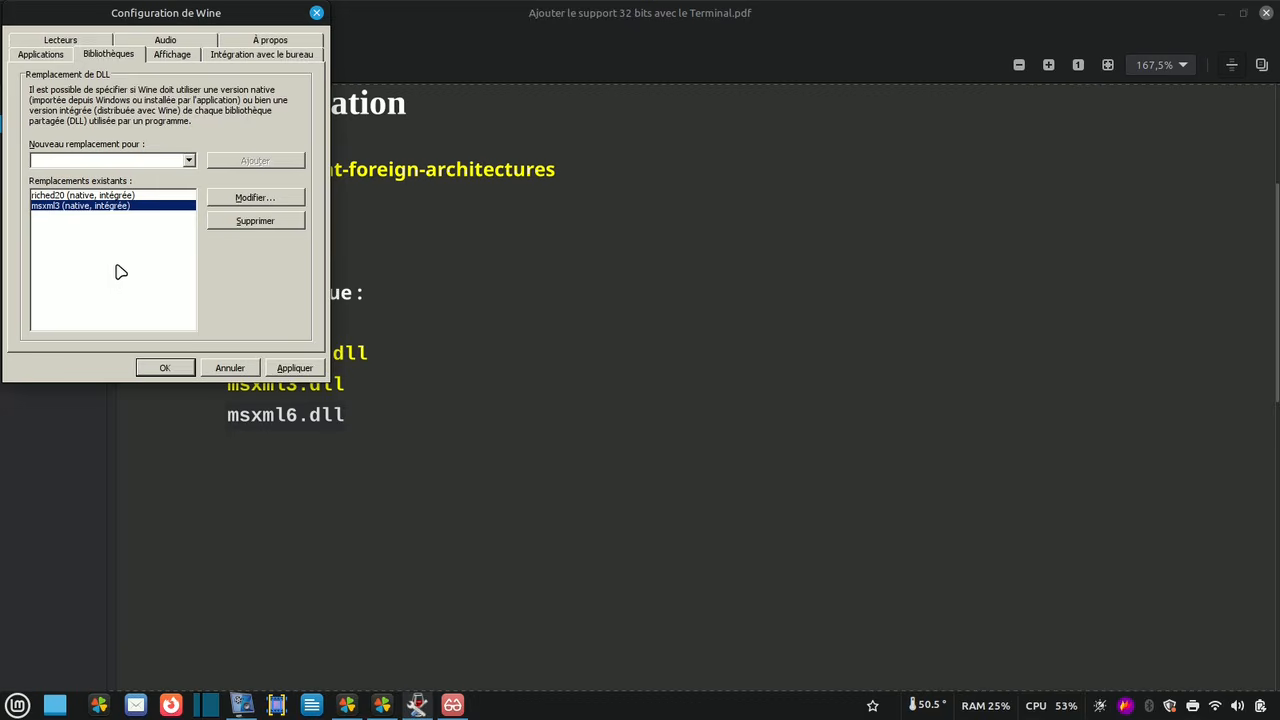
pyautogui.rightClick(75, 161)
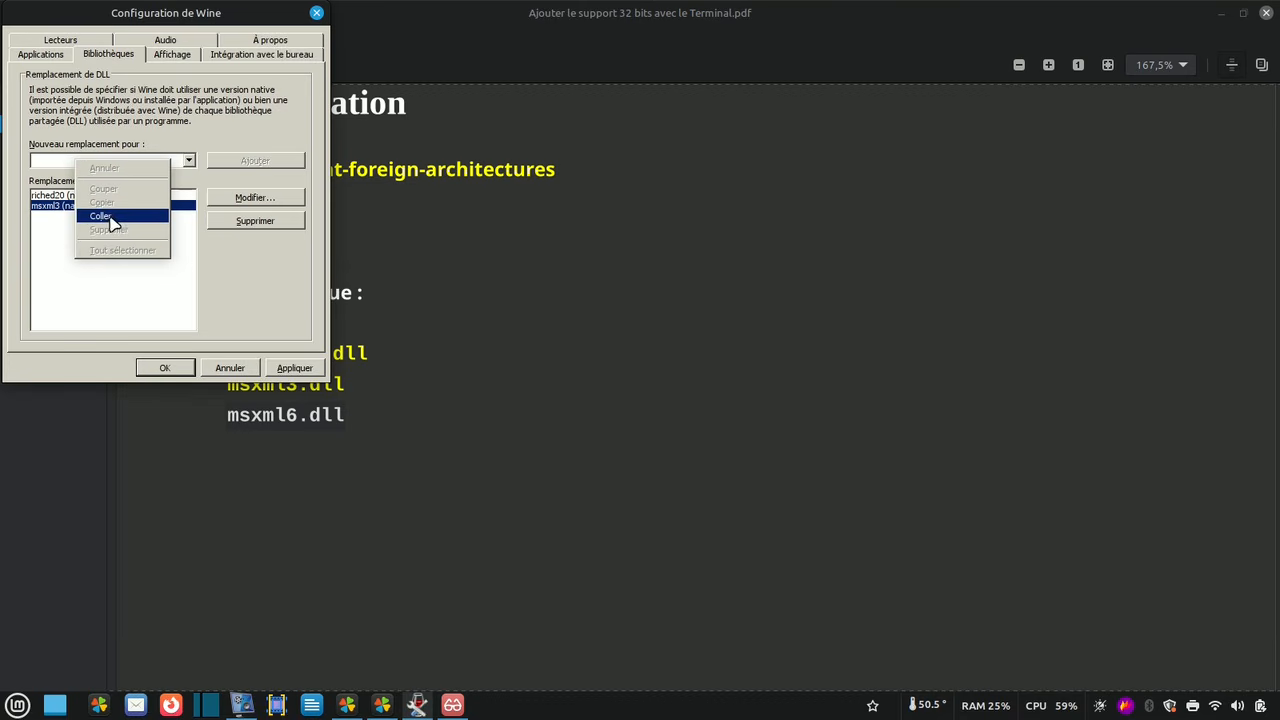
pyautogui.click(112, 218)
pyautogui.click(255, 162)
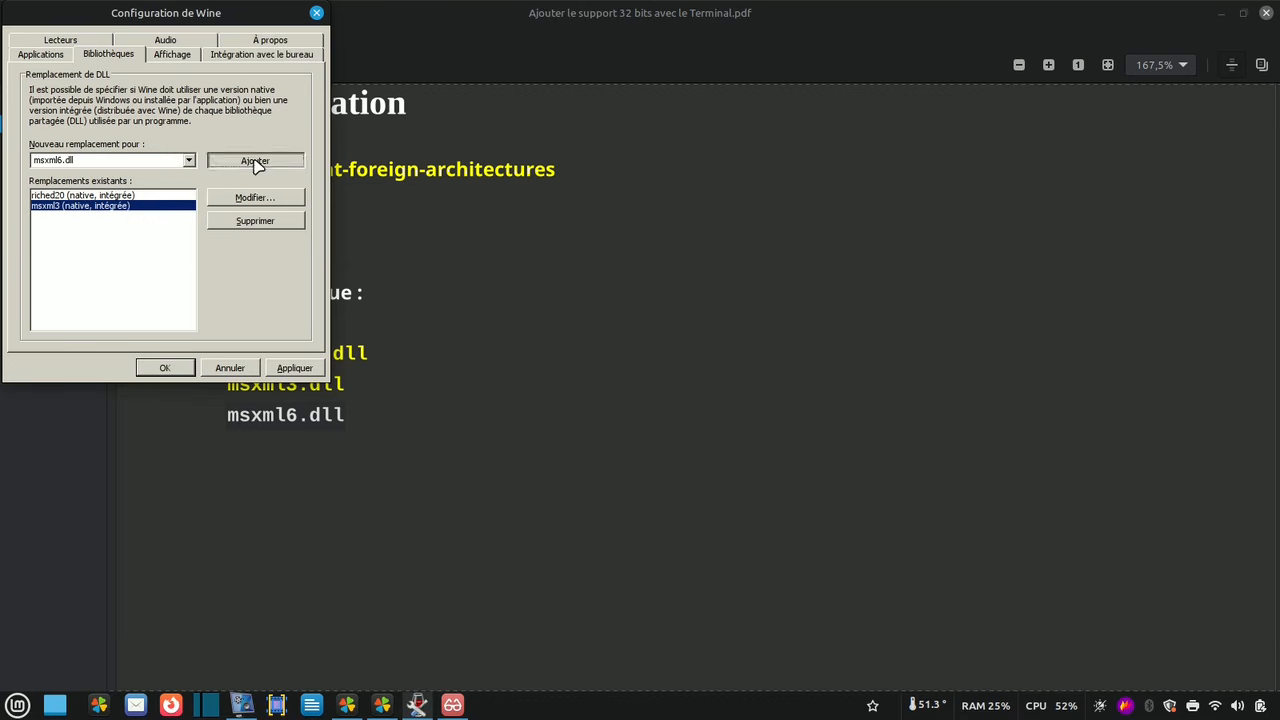
pyautogui.click(298, 369)
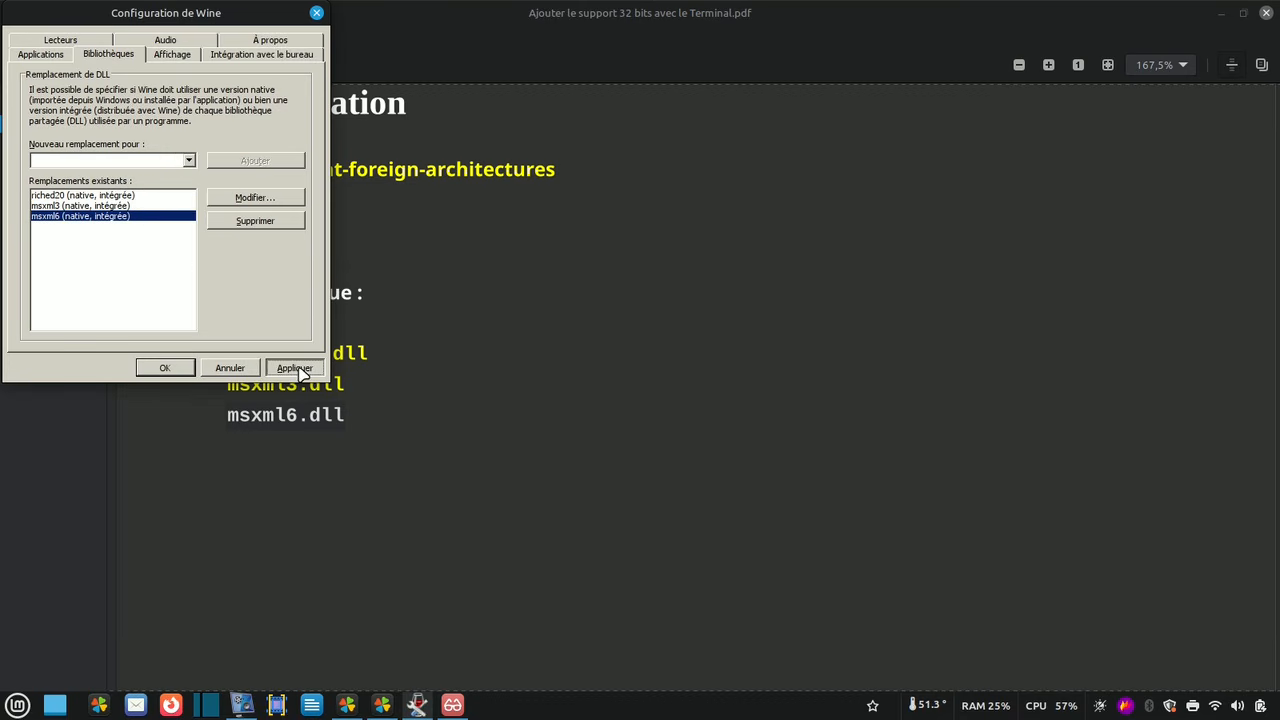
pyautogui.click(165, 369)
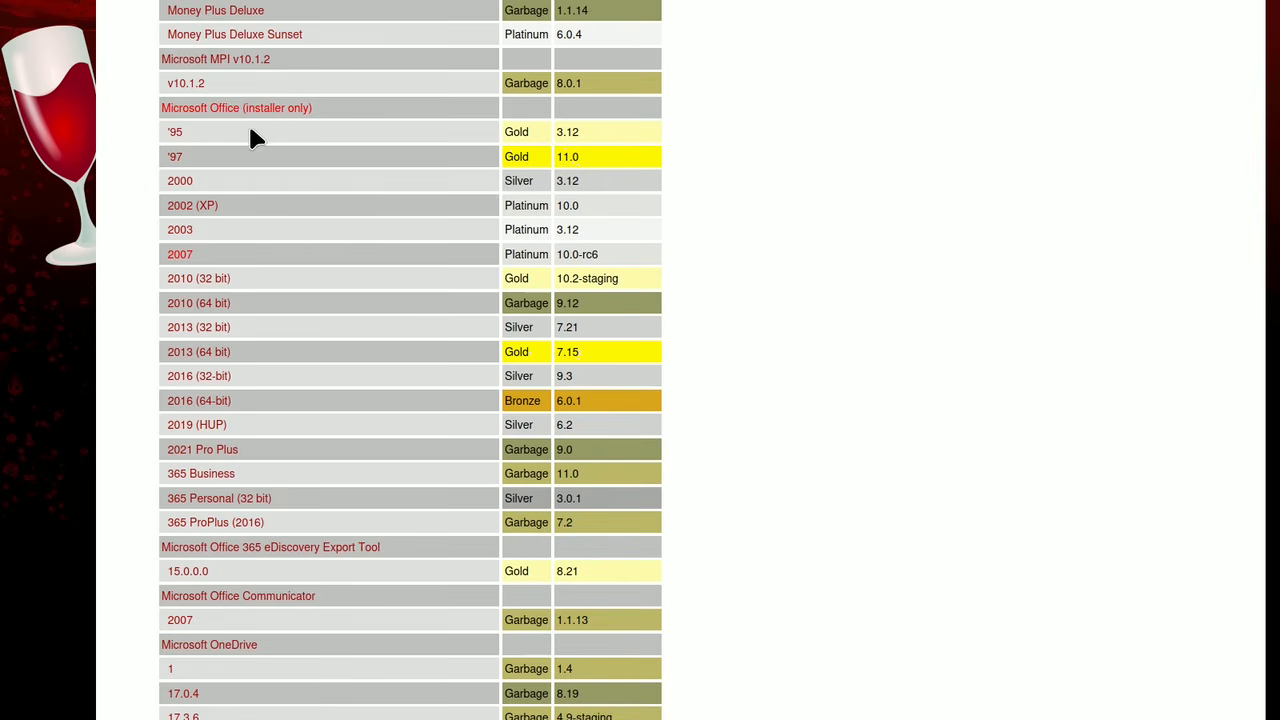
# - Review the test results, known bugs and HowTo notes of the Microsoft Office 2007 installer entry in the WineHQ AppDB
pyautogui.click(180, 255)
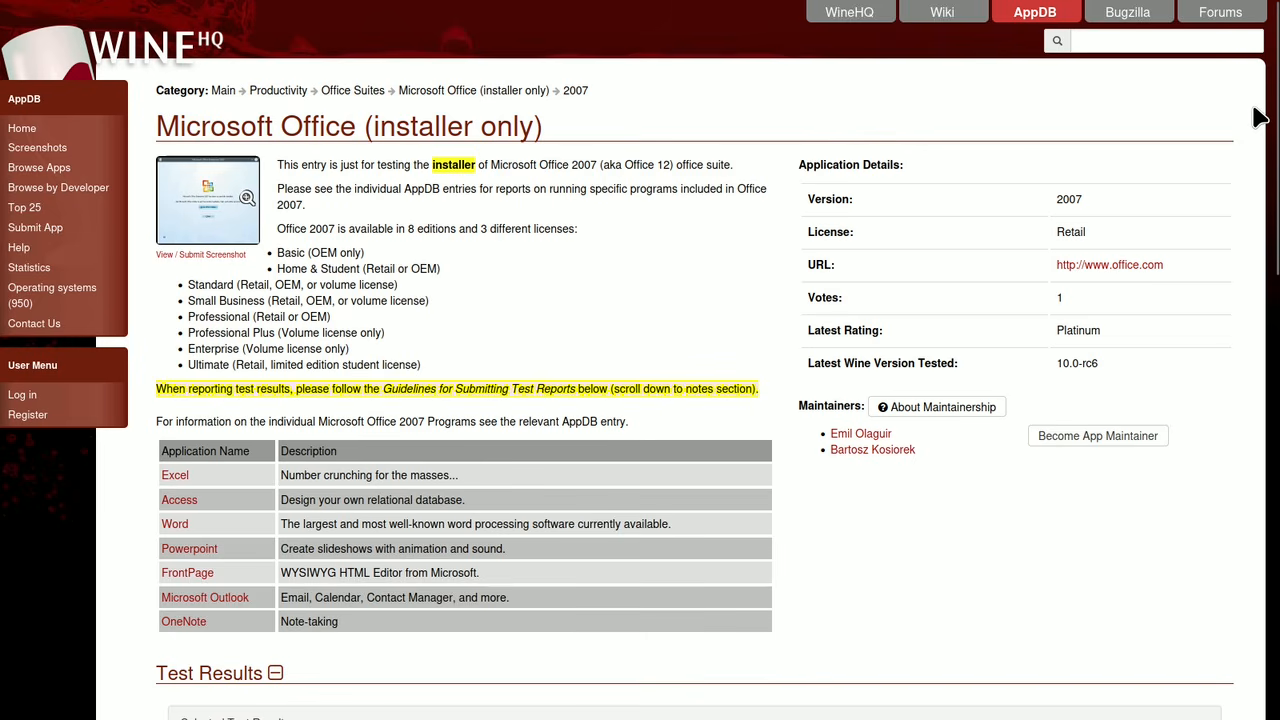
pyautogui.scroll(-10, 577, 326)
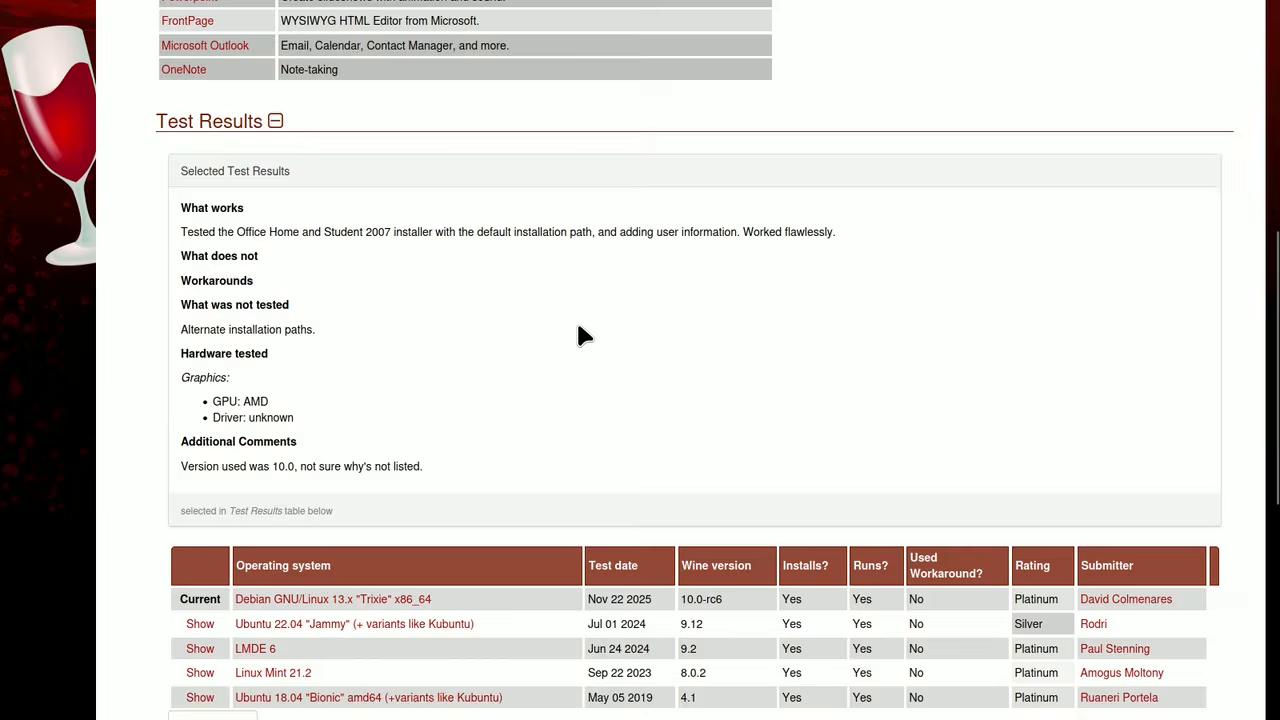
pyautogui.scroll(-6, 577, 338)
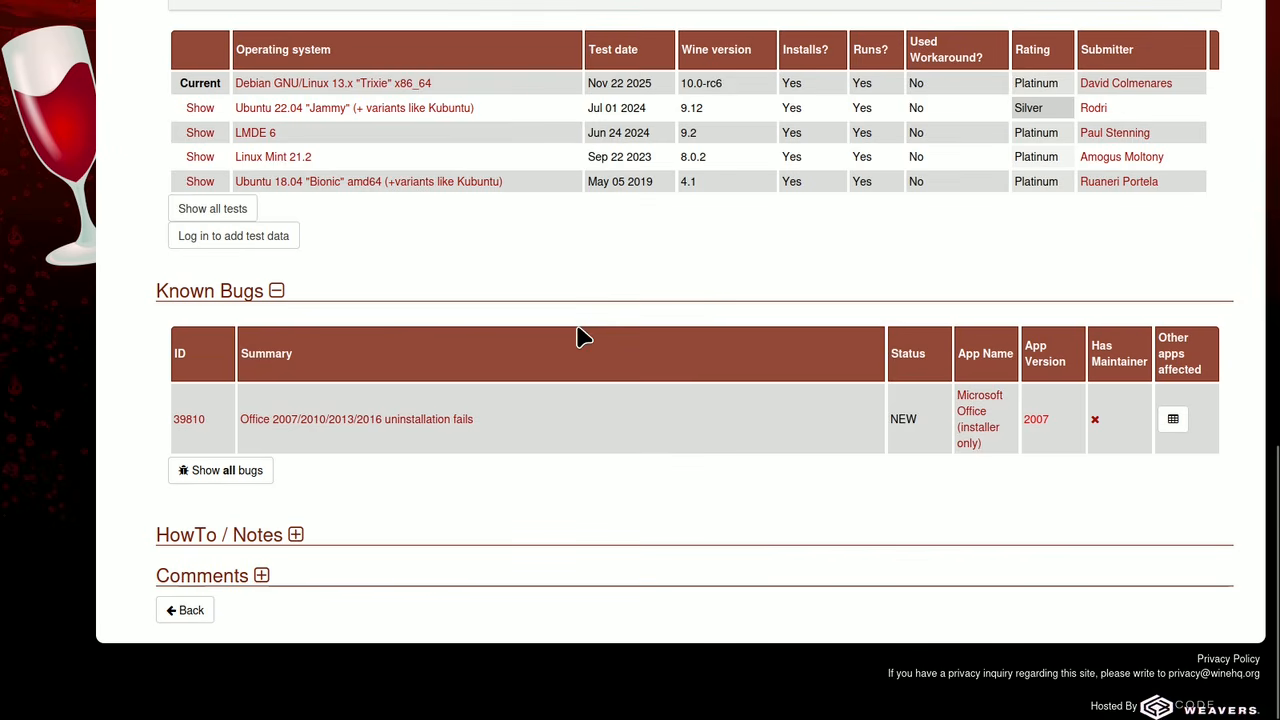
pyautogui.click(295, 536)
pyautogui.scroll(-5, 457, 503)
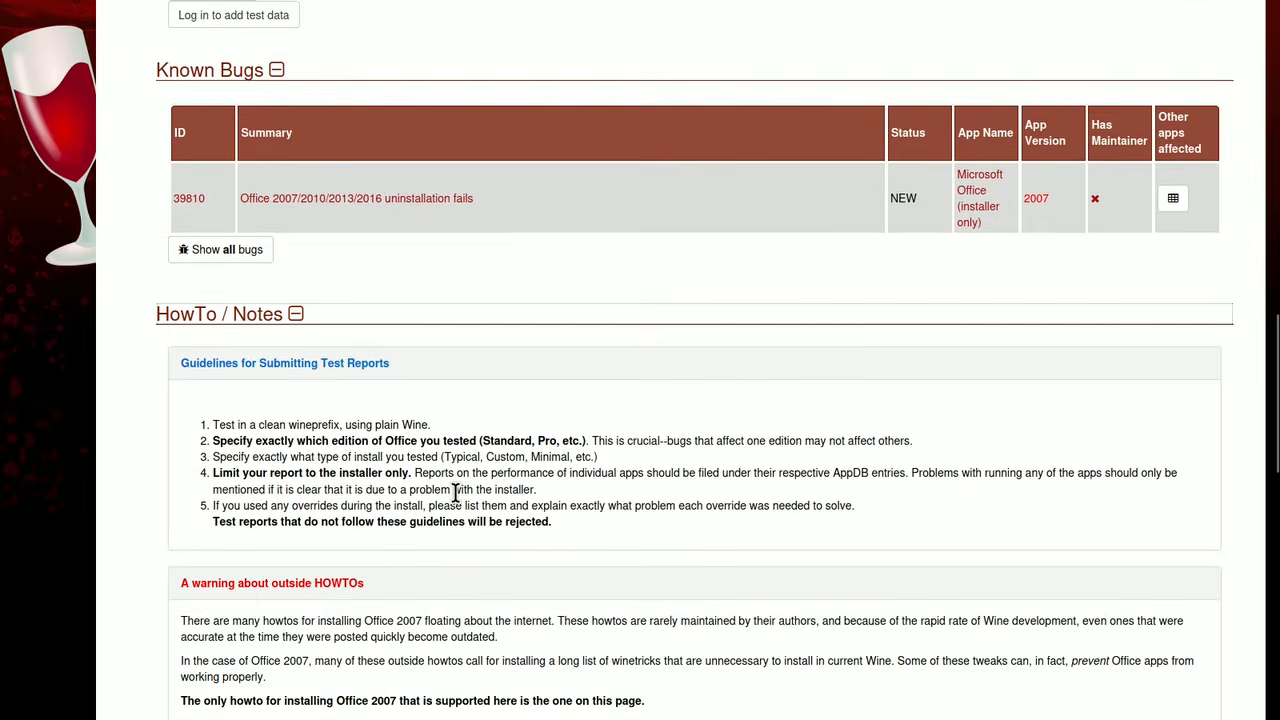
pyautogui.scroll(-2, 459, 503)
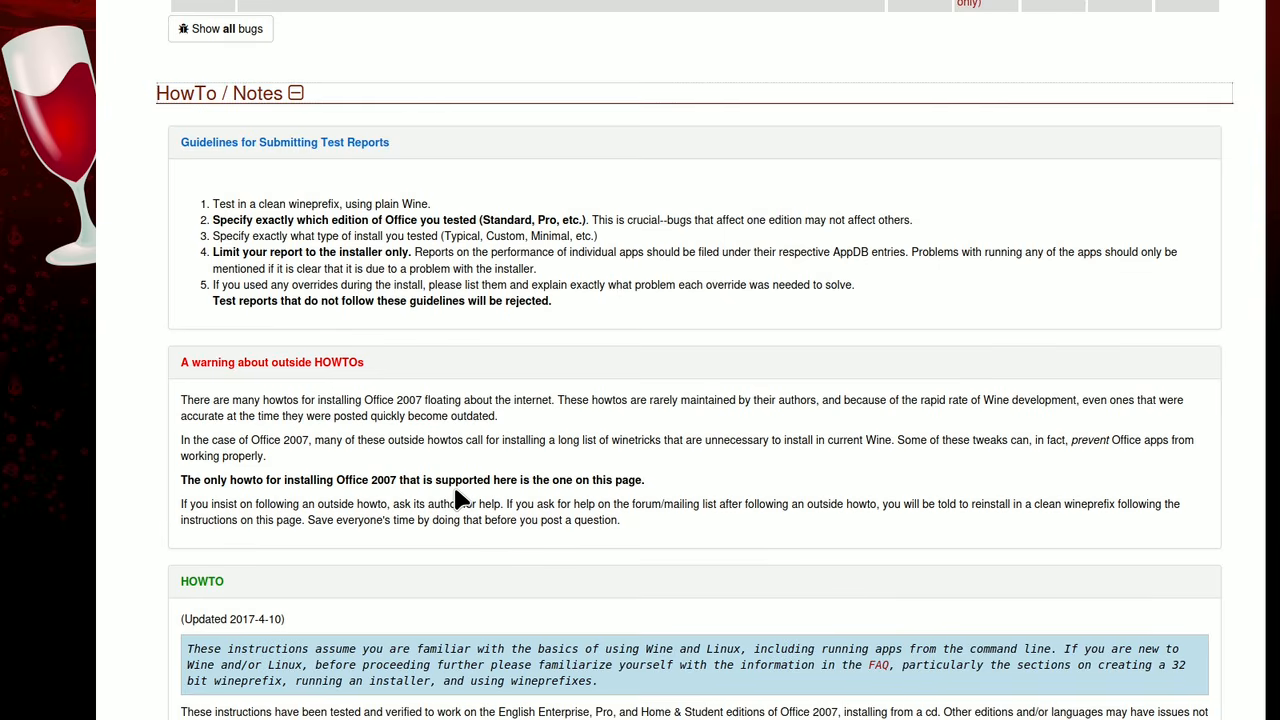
pyautogui.scroll(-3, 457, 500)
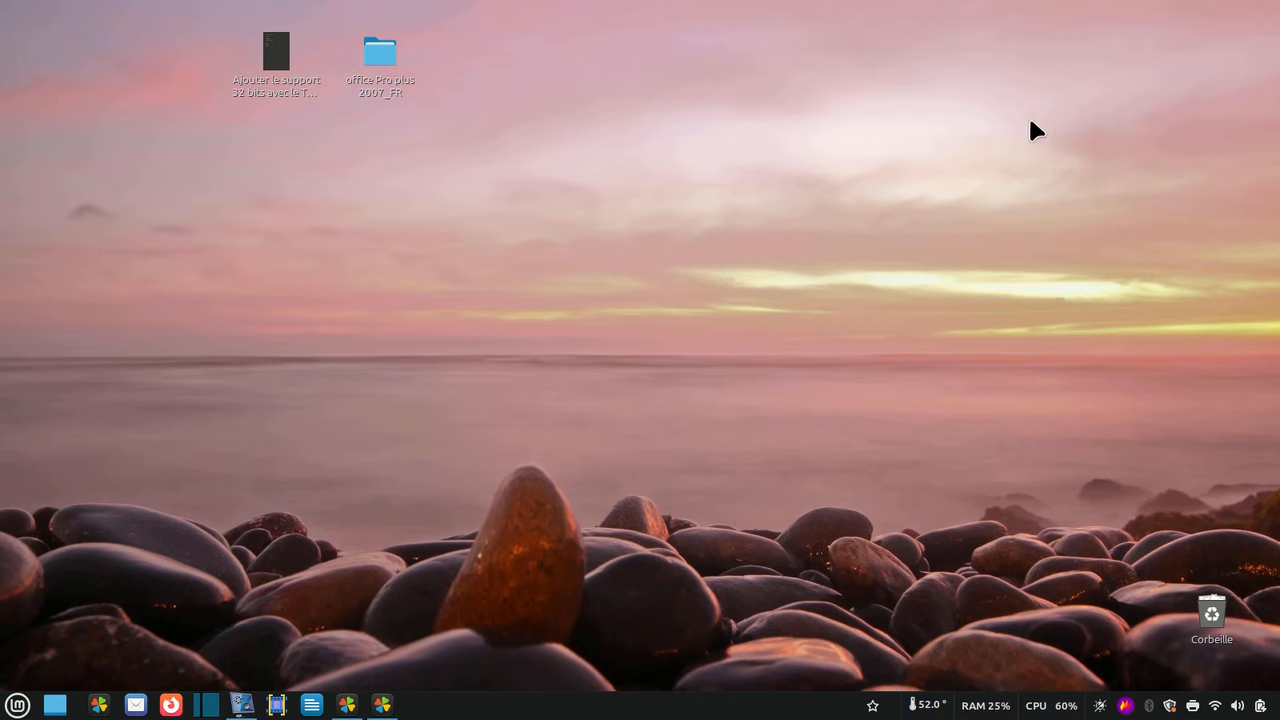
# - Run SETUP.EXE from the nested "office Pro plus 2007_FR" folder on the desktop inside the Office2007 virtual drive
pyautogui.click(385, 708)
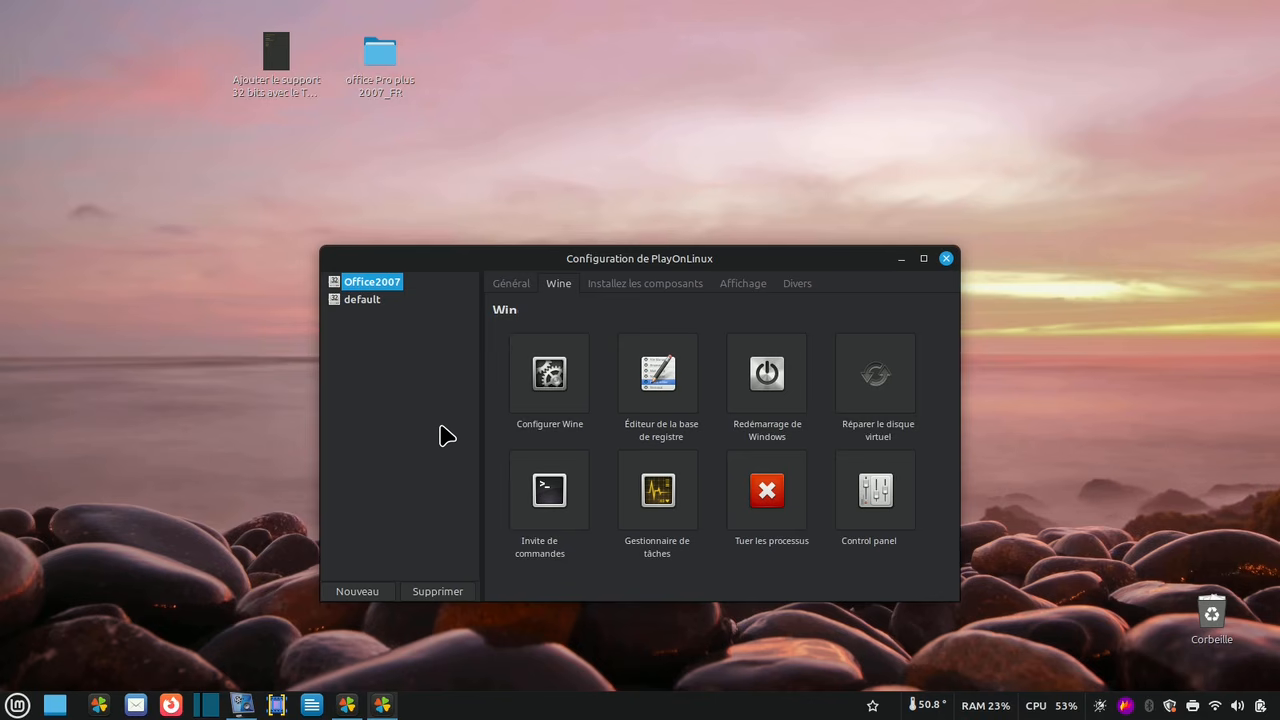
pyautogui.click(805, 284)
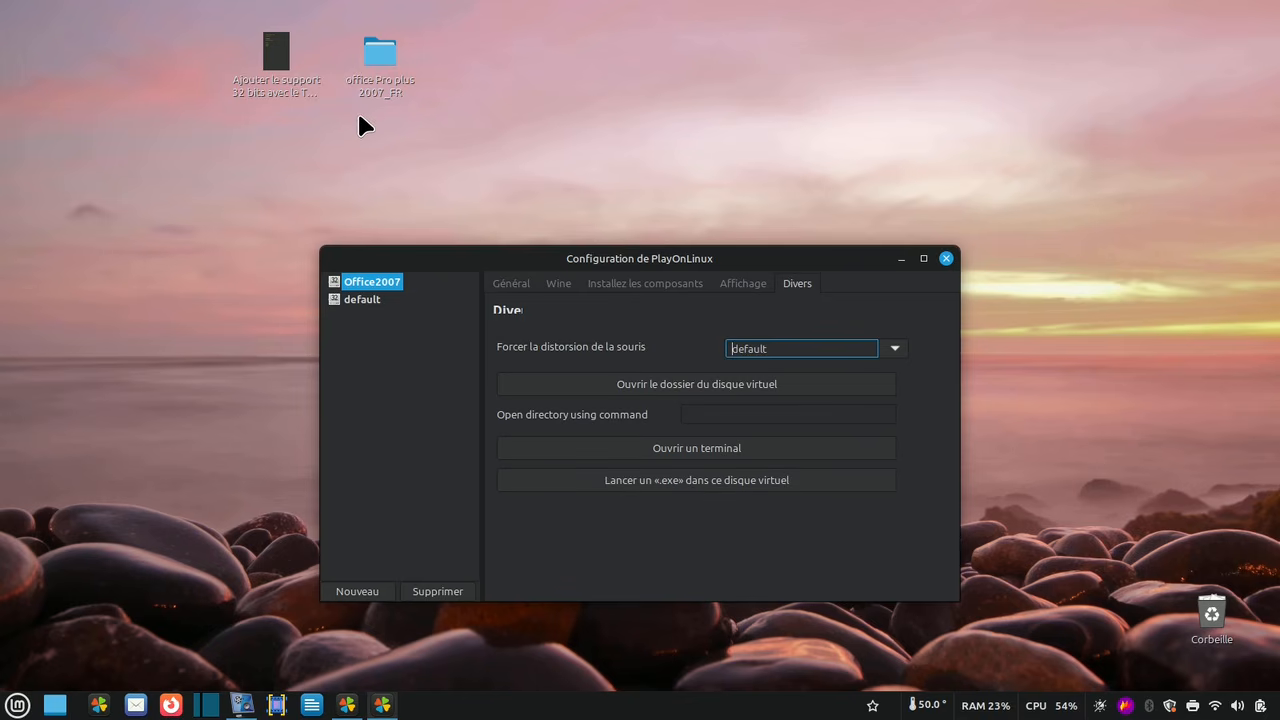
pyautogui.click(684, 488)
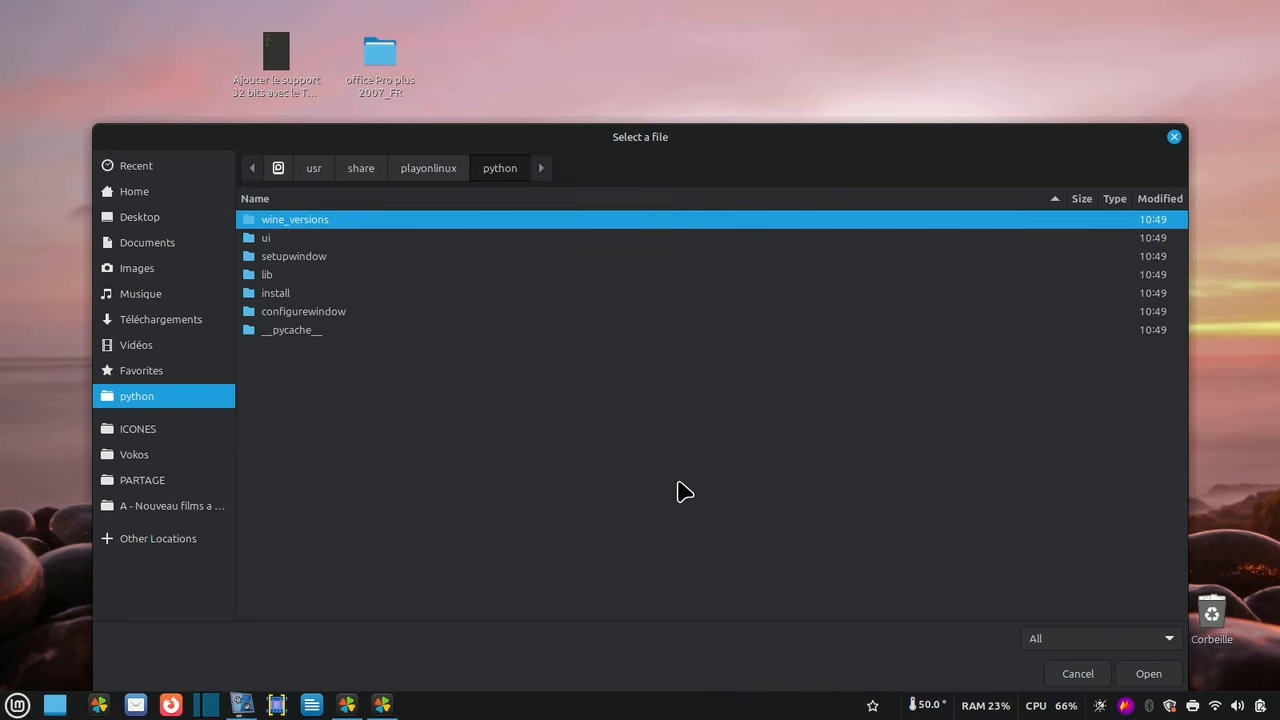
pyautogui.click(136, 218)
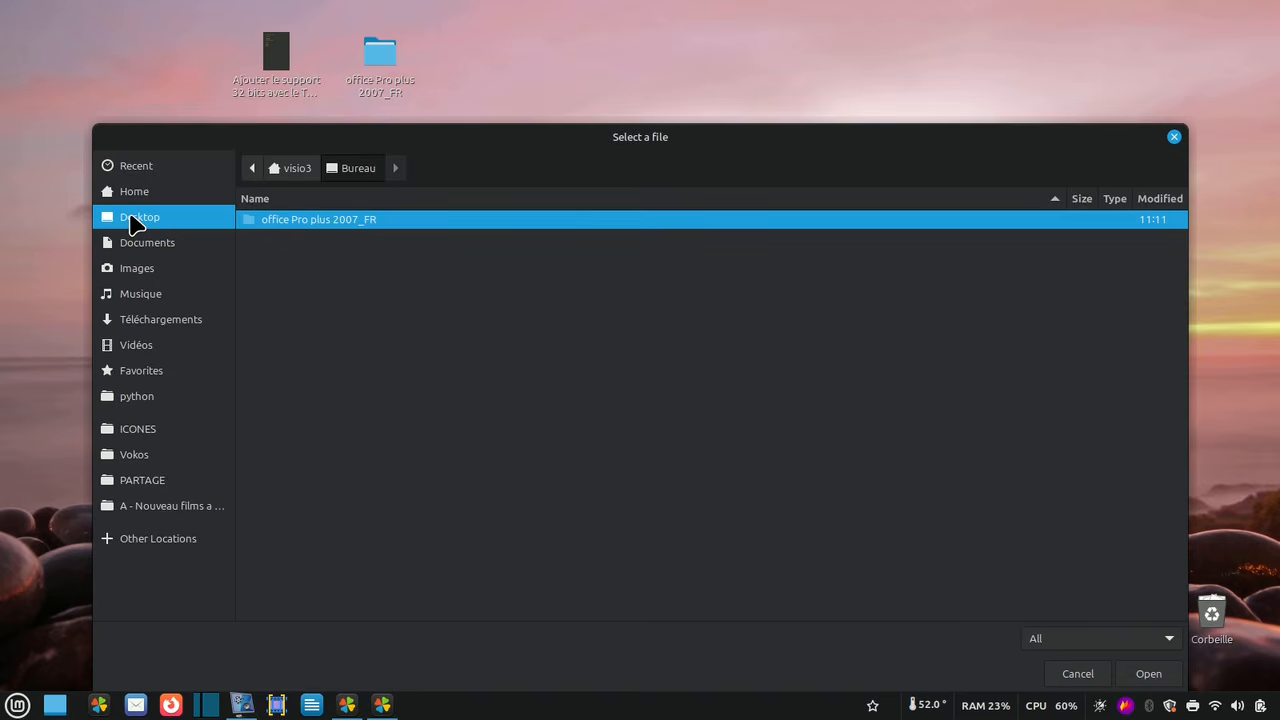
pyautogui.doubleClick(315, 220)
pyautogui.doubleClick(315, 220)
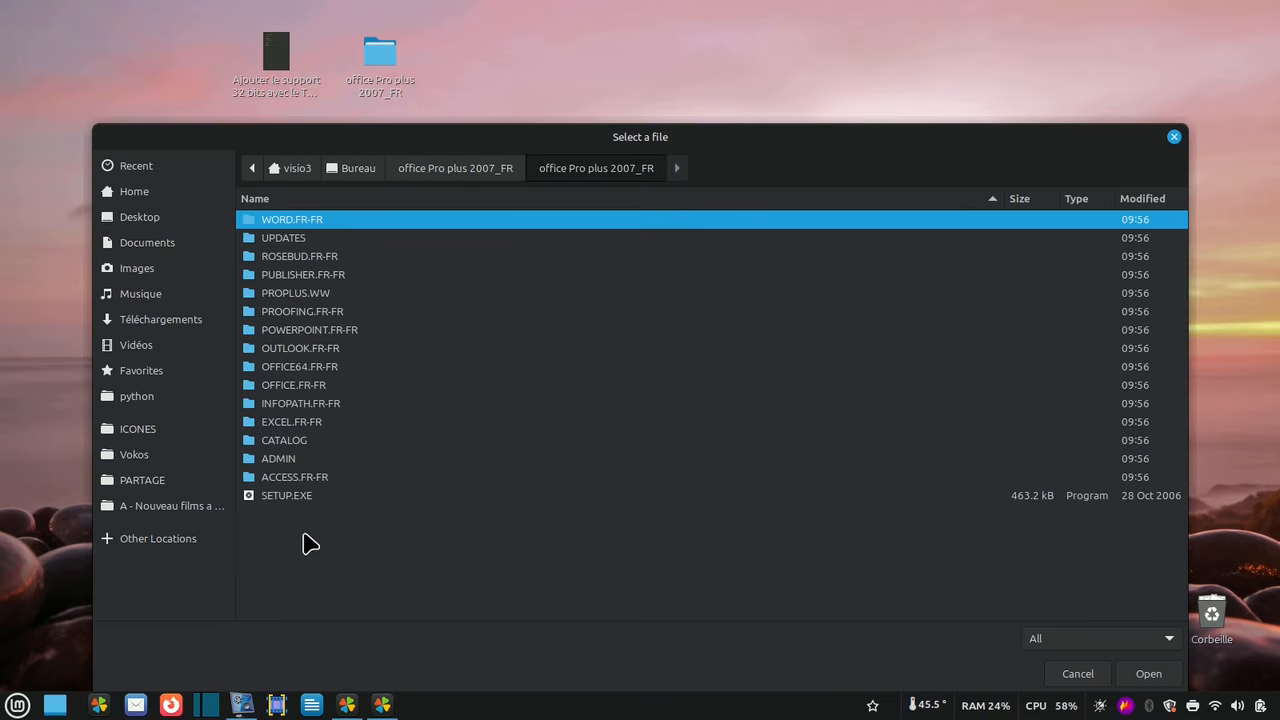
pyautogui.click(300, 497)
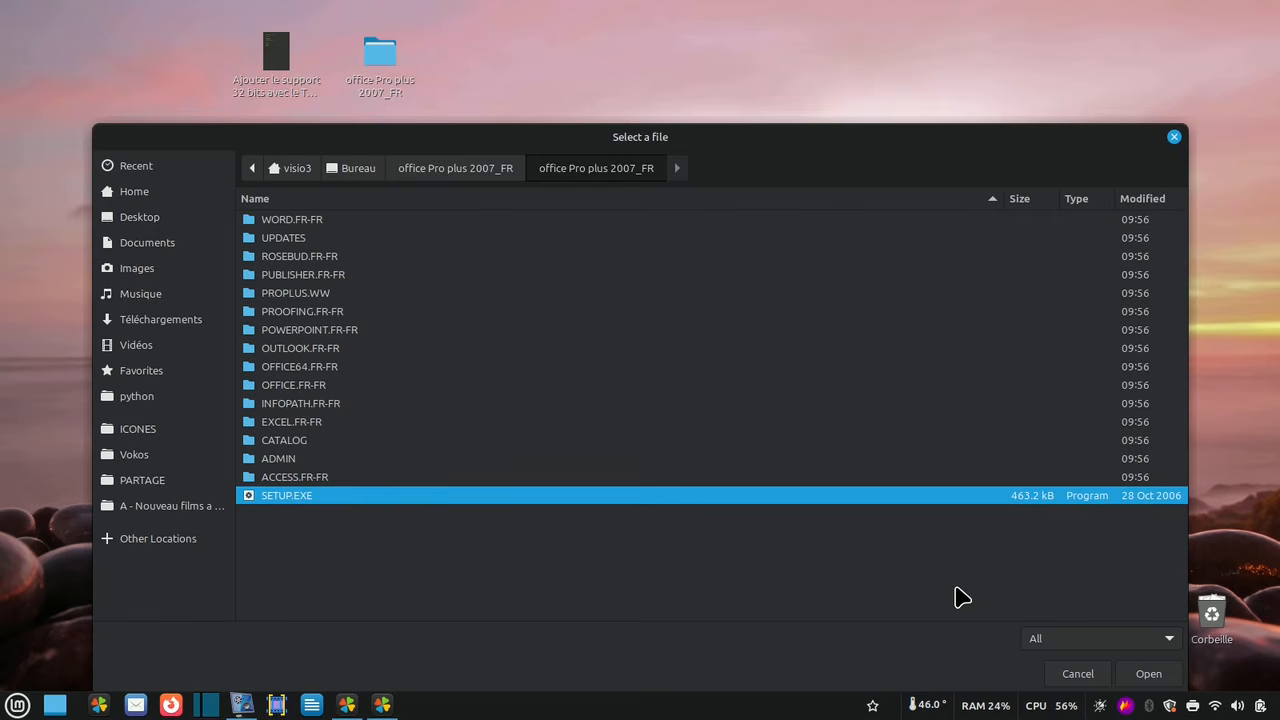
pyautogui.click(1148, 675)
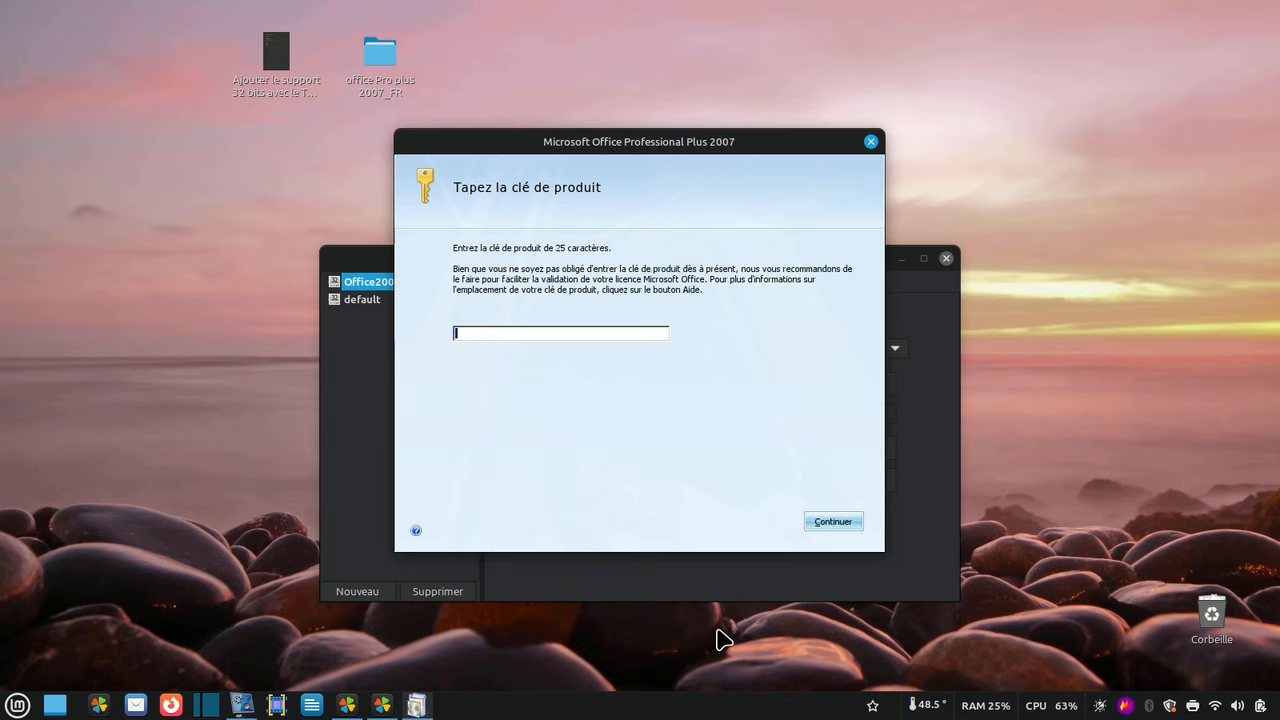
# - Paste the product key into the Office Professional Plus 2007 installer and accept the licence terms
pyautogui.rightClick(465, 332)
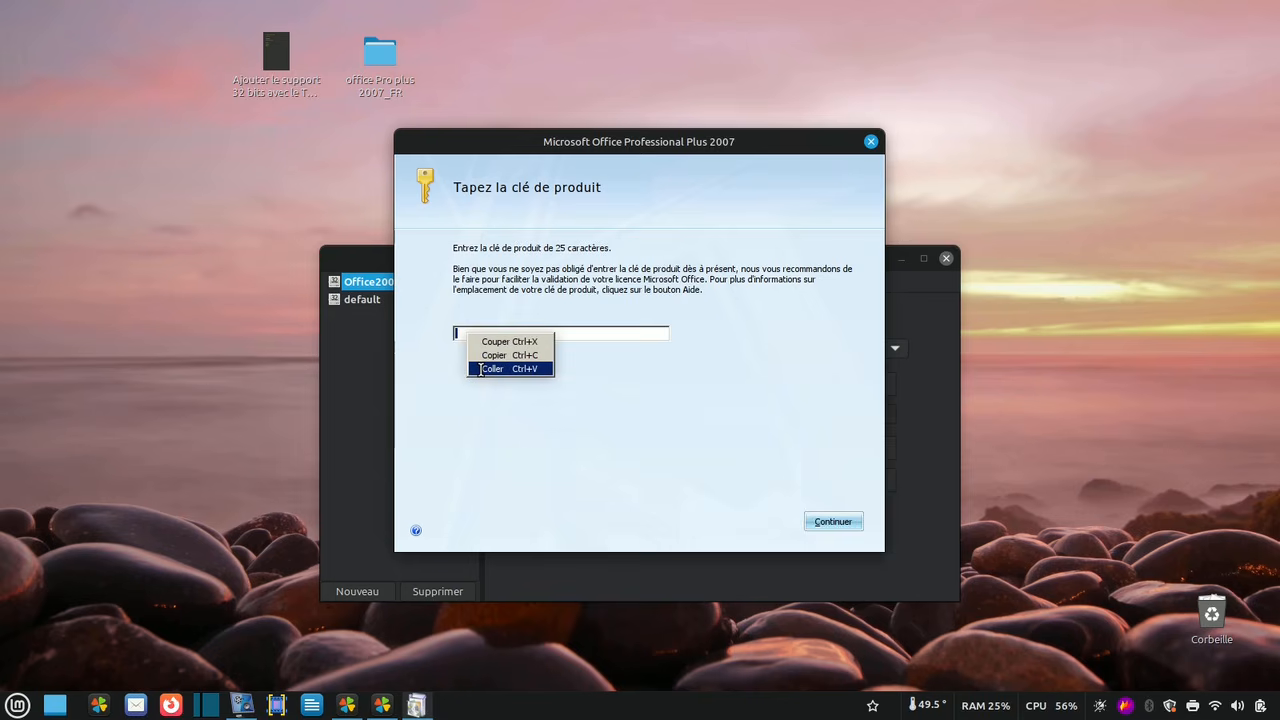
pyautogui.click(481, 369)
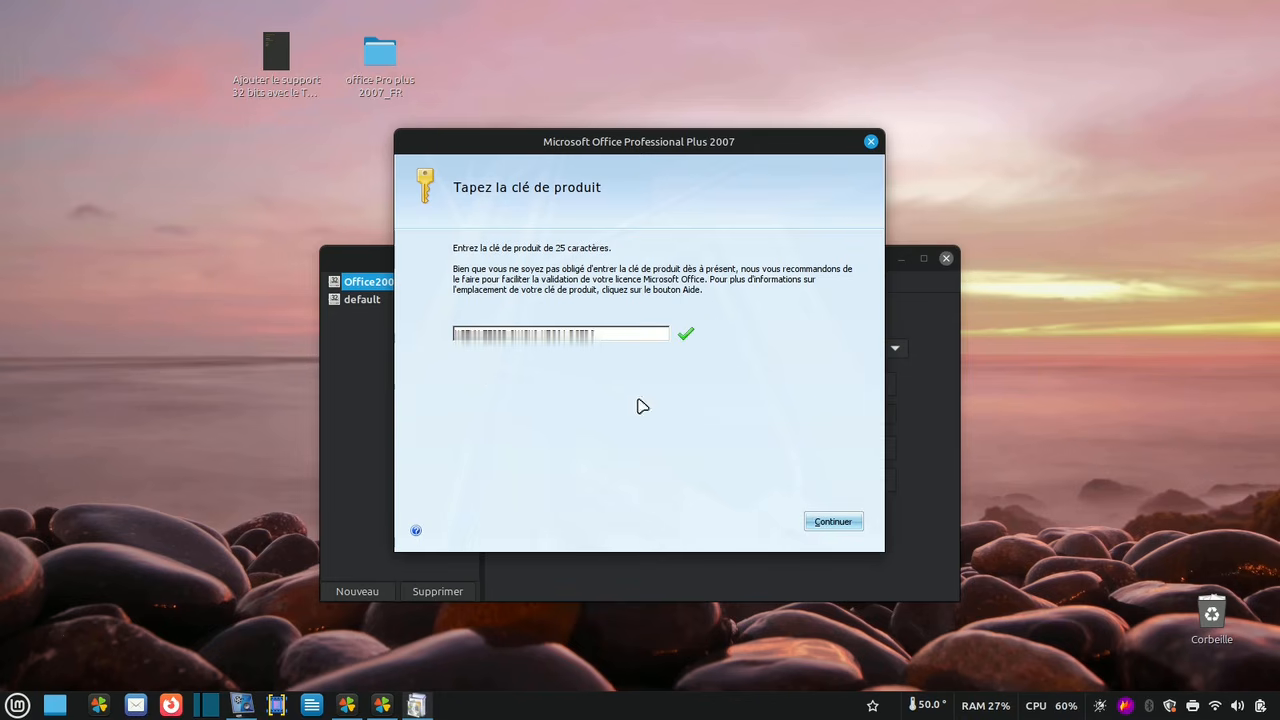
pyautogui.click(829, 528)
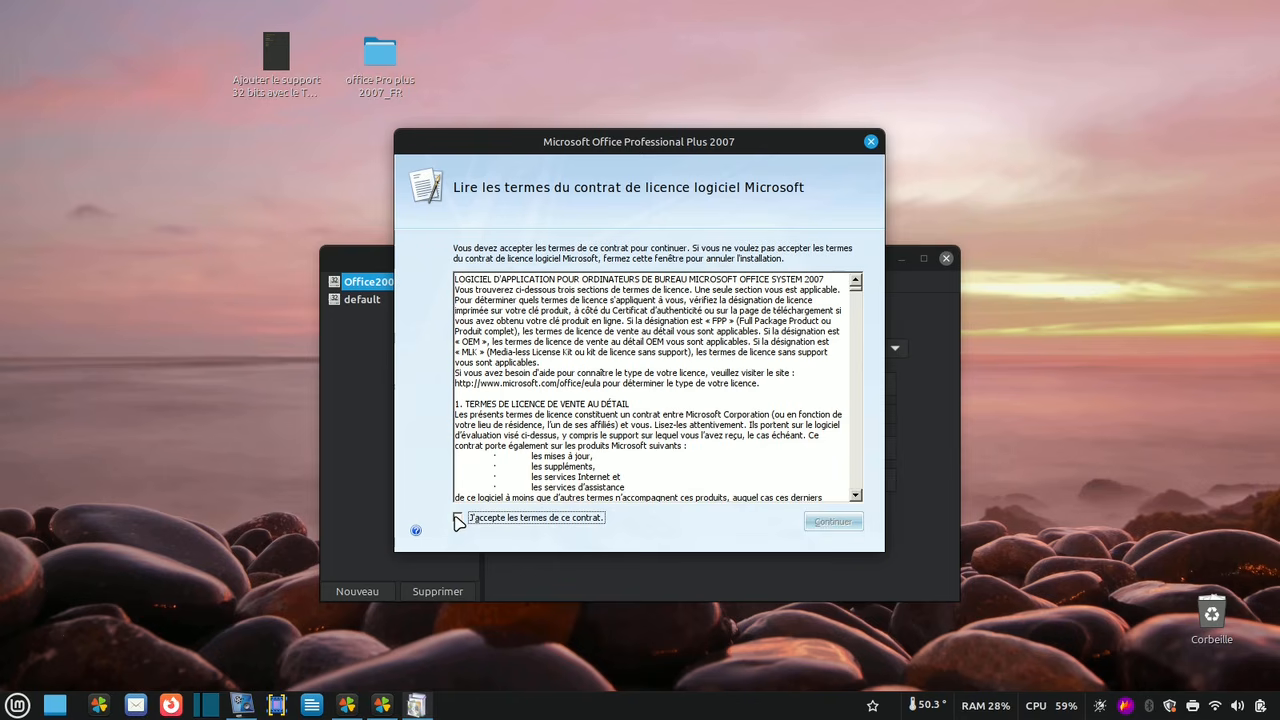
pyautogui.click(458, 518)
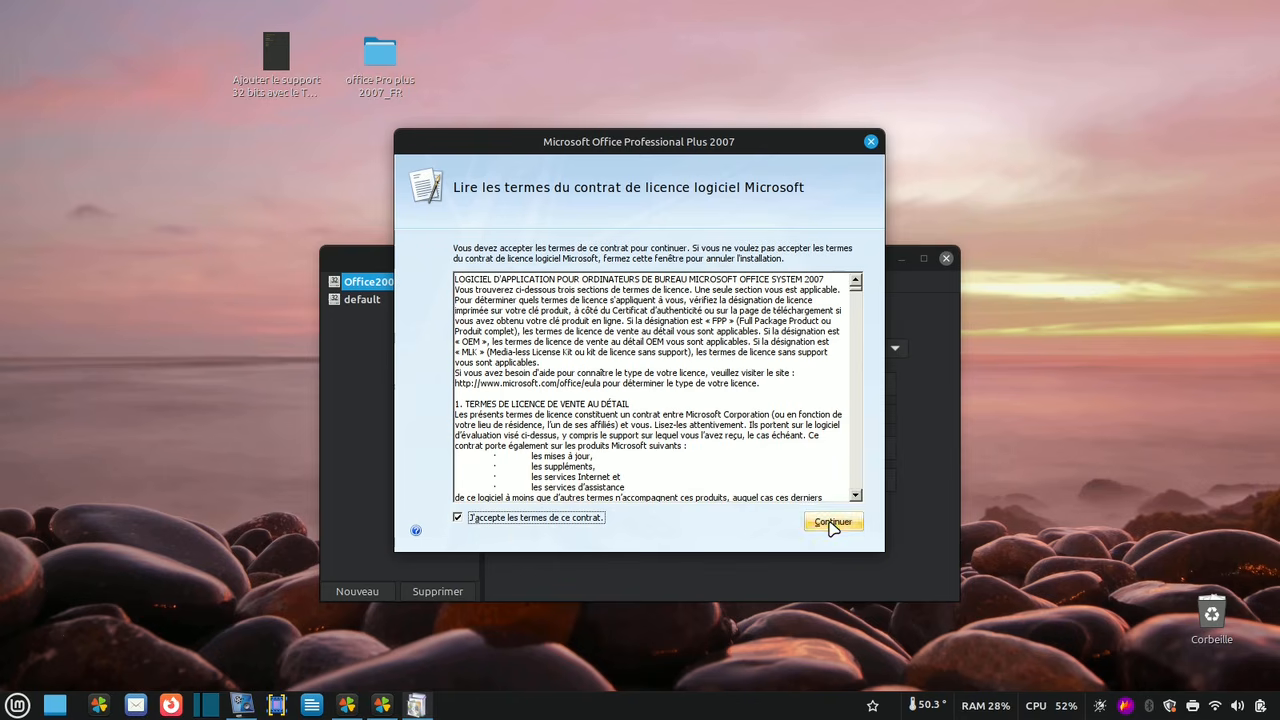
pyautogui.click(831, 524)
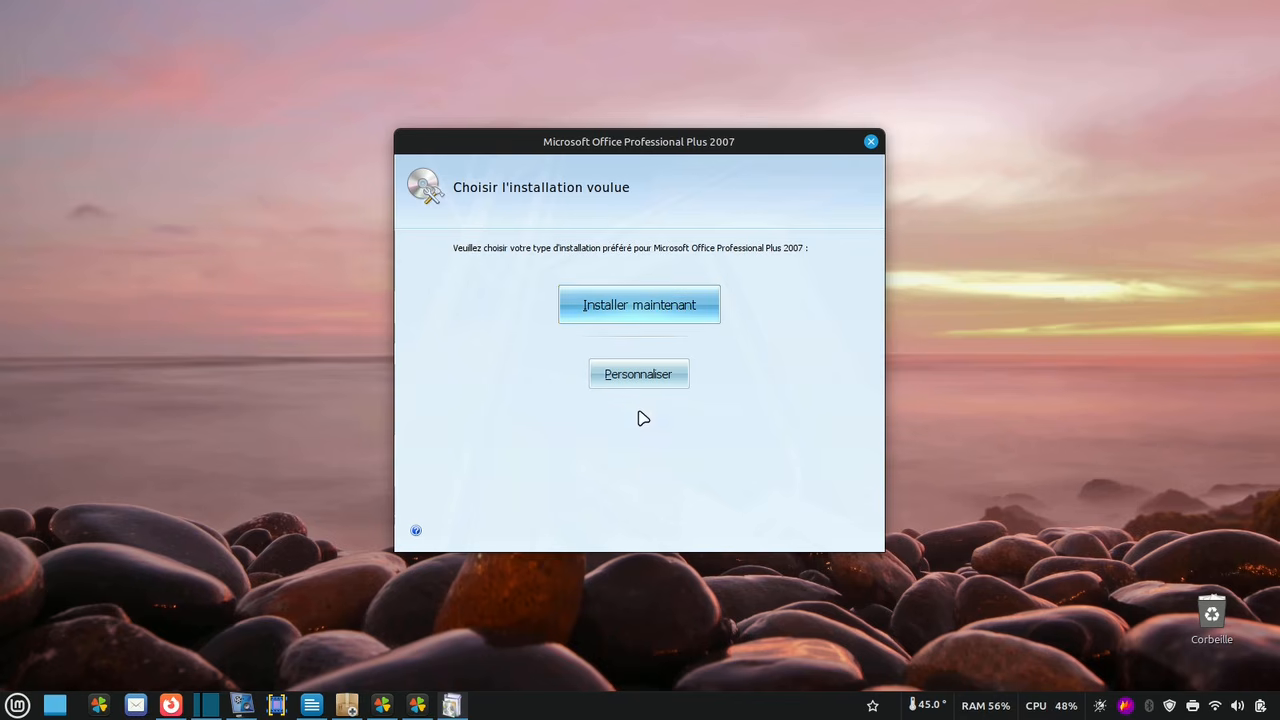
# - Customize the installation by setting Access, InfoPath, Outlook and Publisher to "Non disponible", and start installing
pyautogui.click(639, 378)
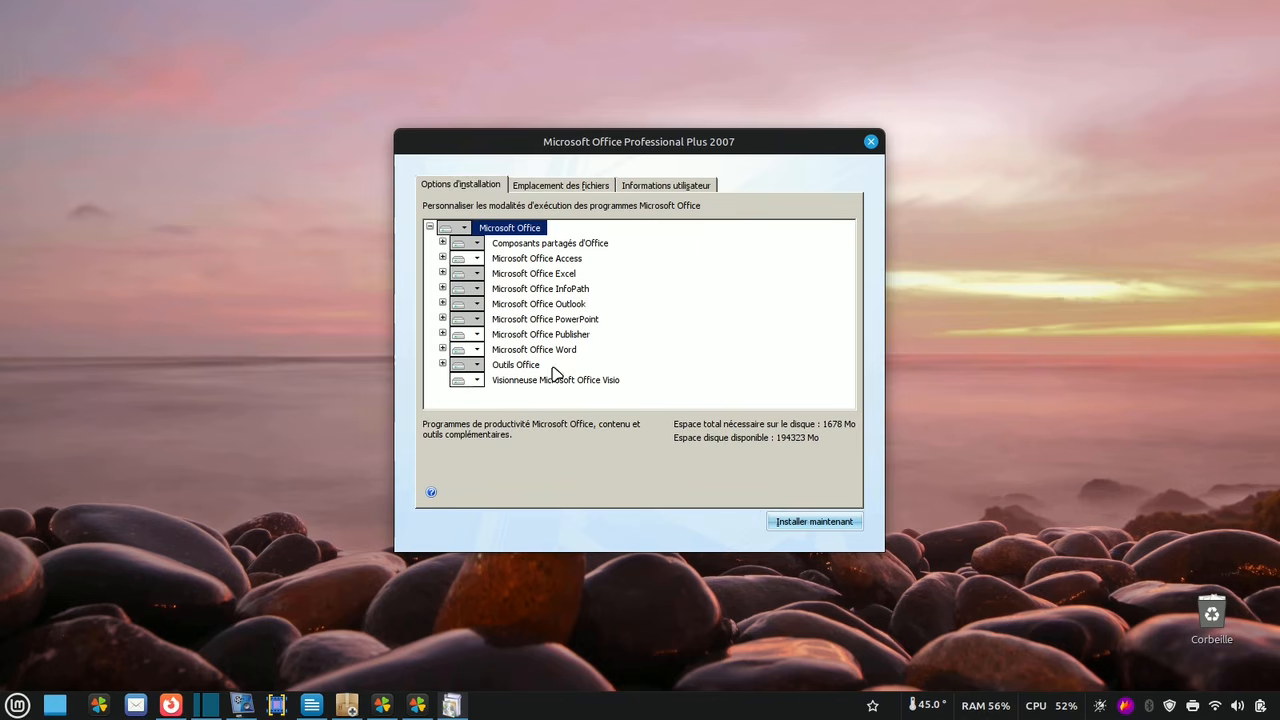
pyautogui.click(539, 259)
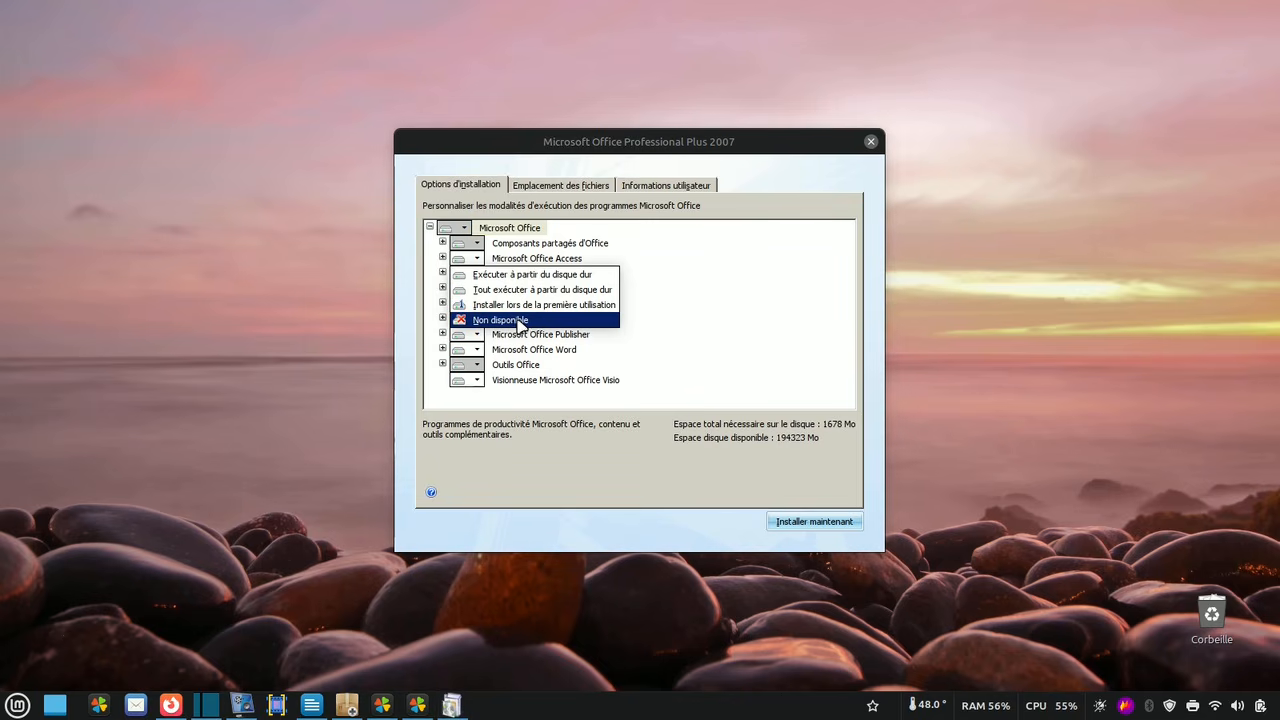
pyautogui.click(520, 320)
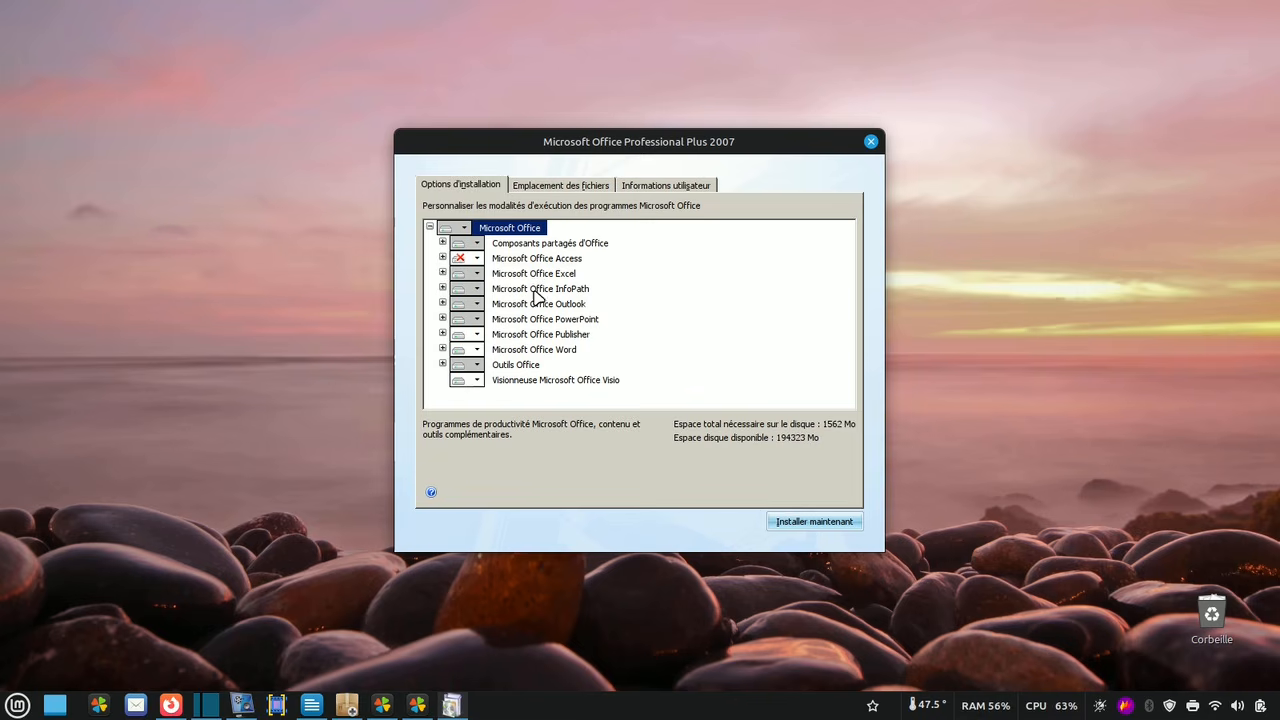
pyautogui.click(535, 292)
pyautogui.click(530, 352)
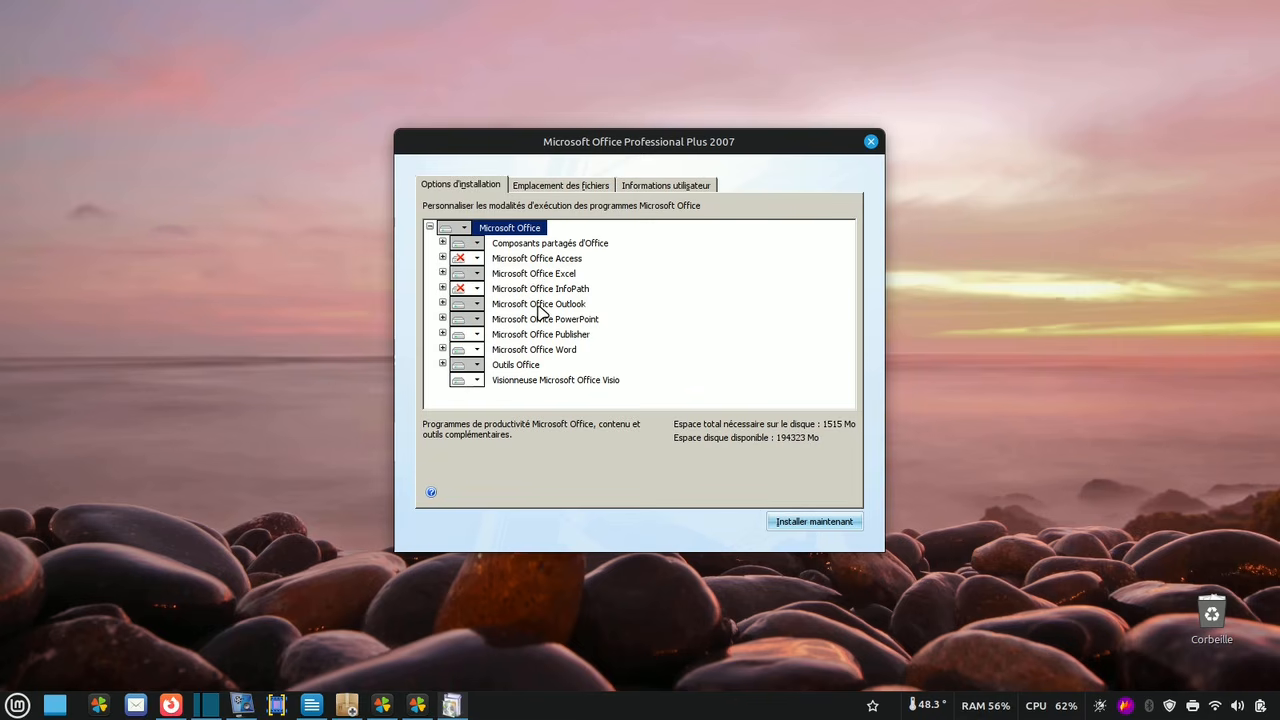
pyautogui.click(538, 310)
pyautogui.click(530, 365)
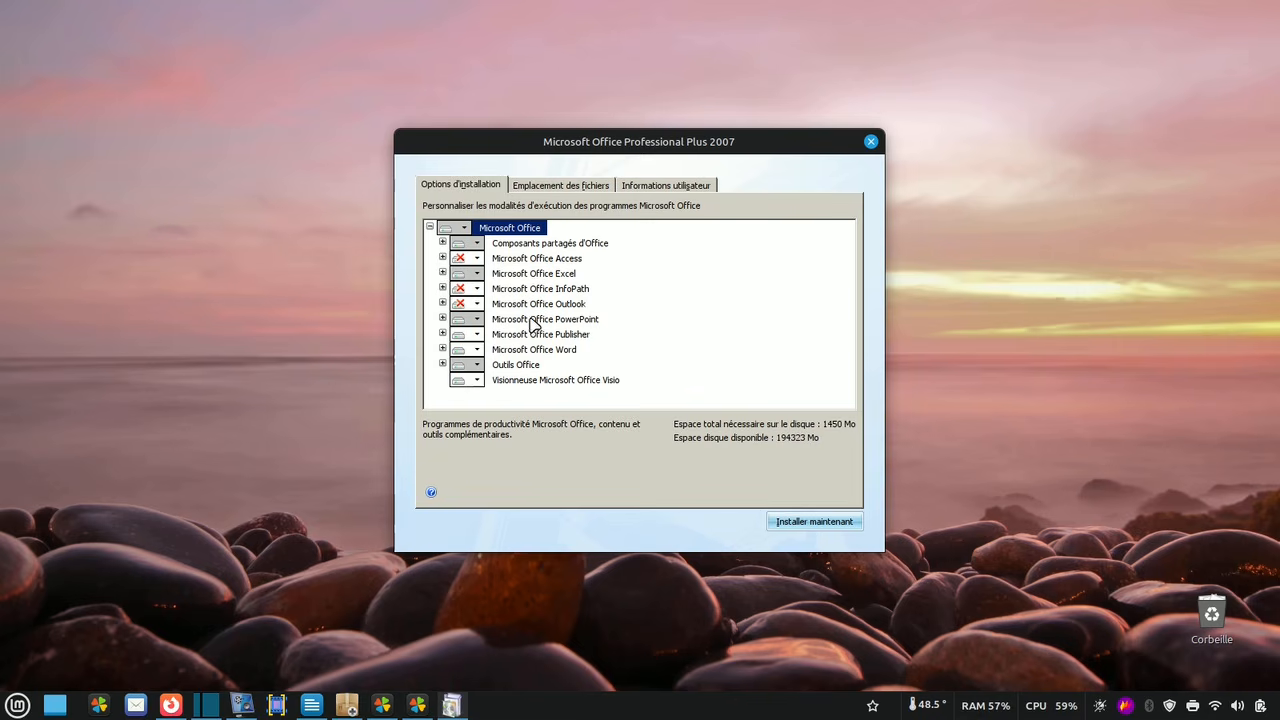
pyautogui.click(533, 331)
pyautogui.click(525, 396)
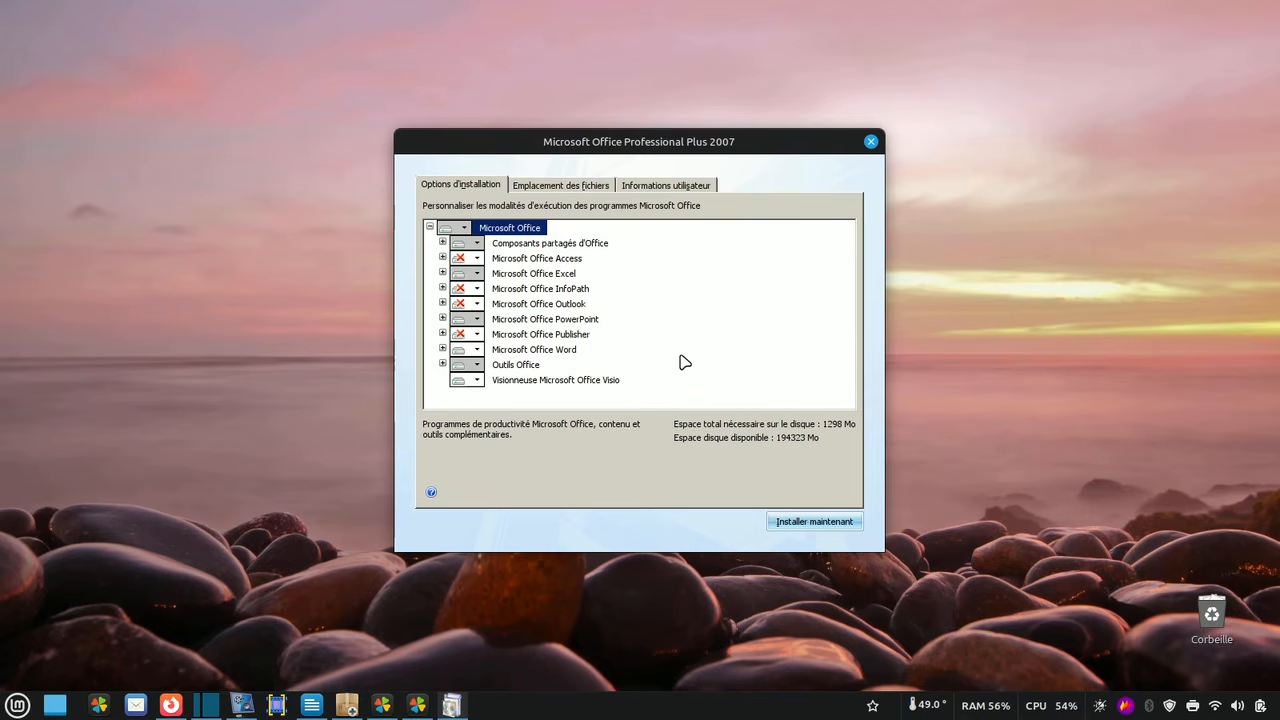
pyautogui.click(819, 523)
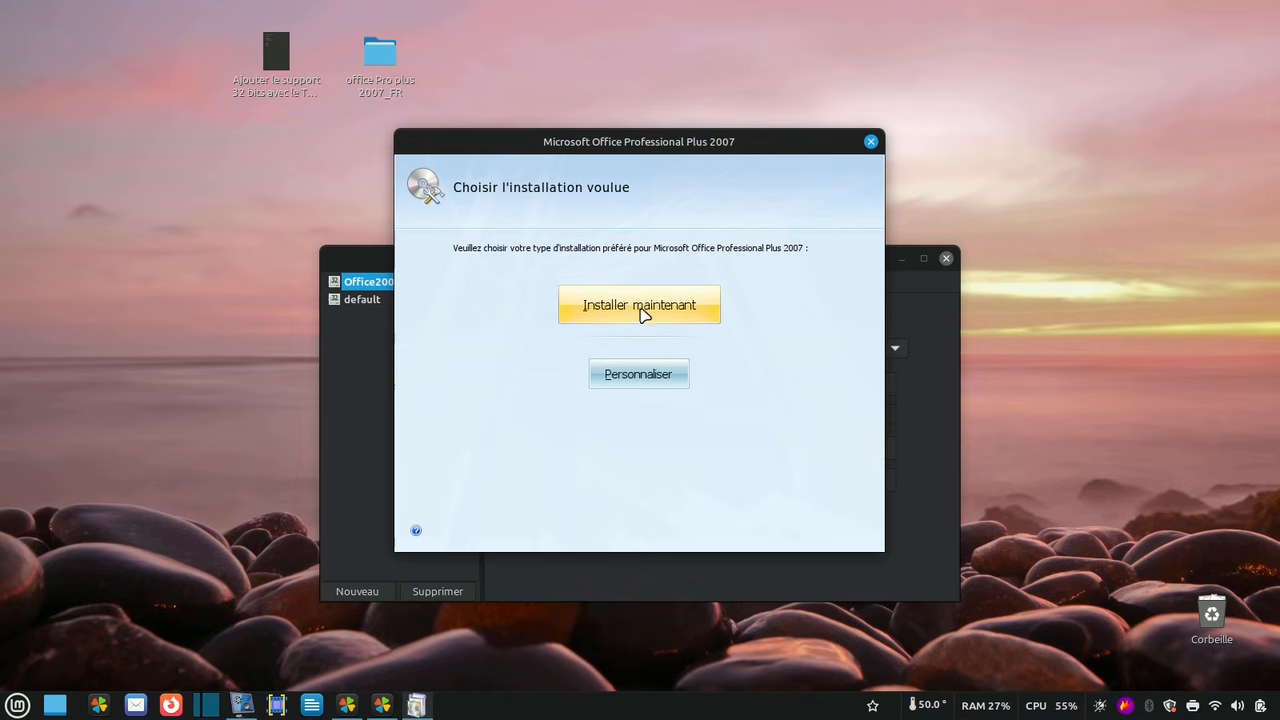
# - Install Office Professional Plus 2007 with the default options and close the installer when it finishes
pyautogui.click(642, 312)
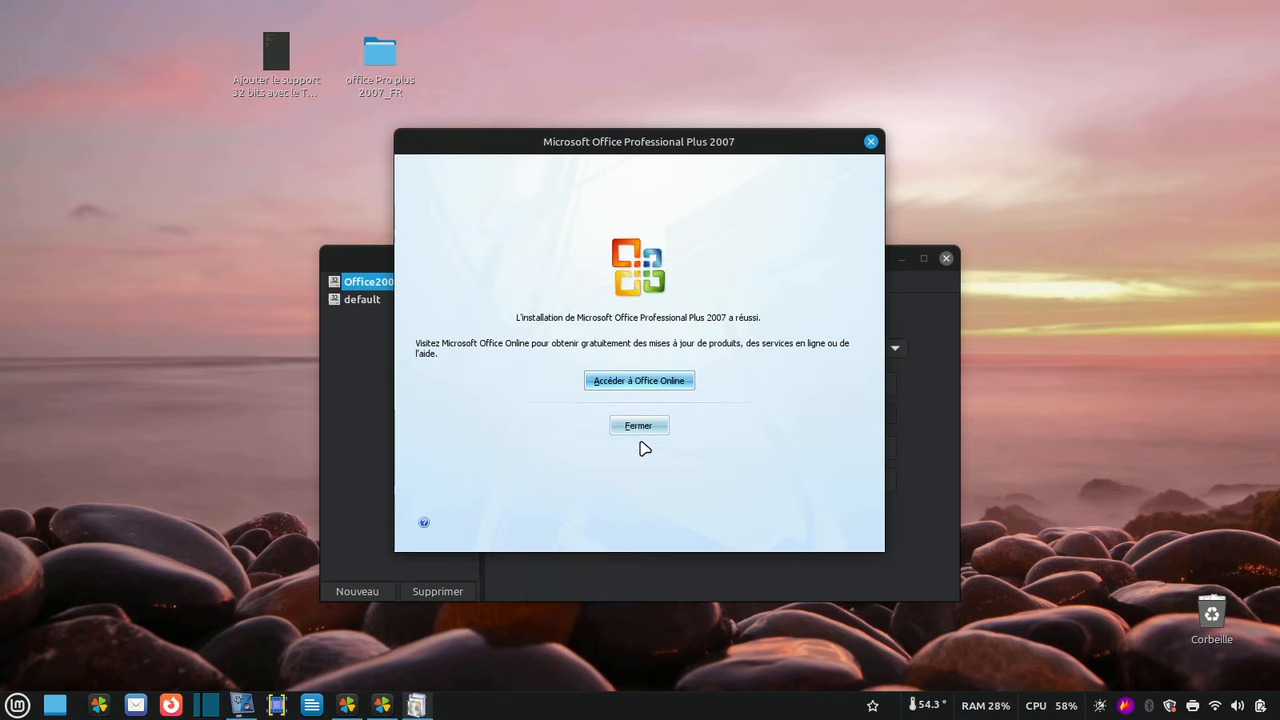
pyautogui.click(632, 430)
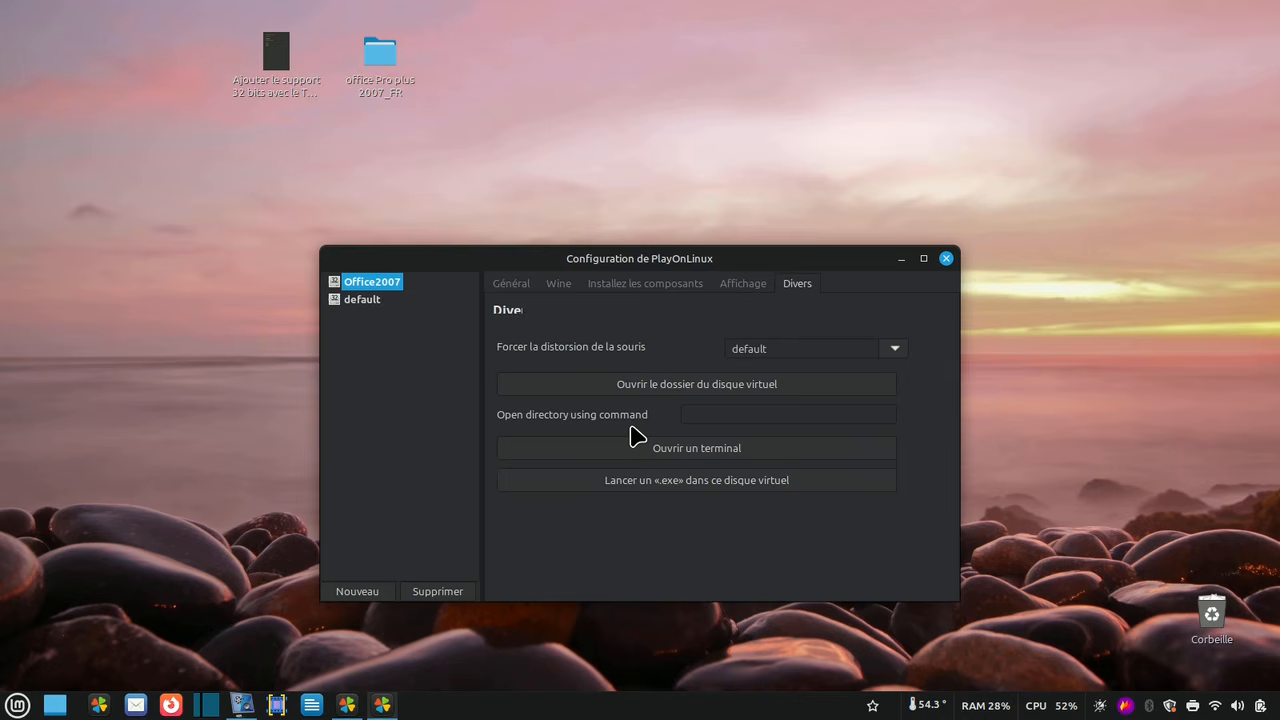
# - Create a shortcut named EXCEL for EXCEL.EXE from the Office2007 virtual drive
pyautogui.click(527, 294)
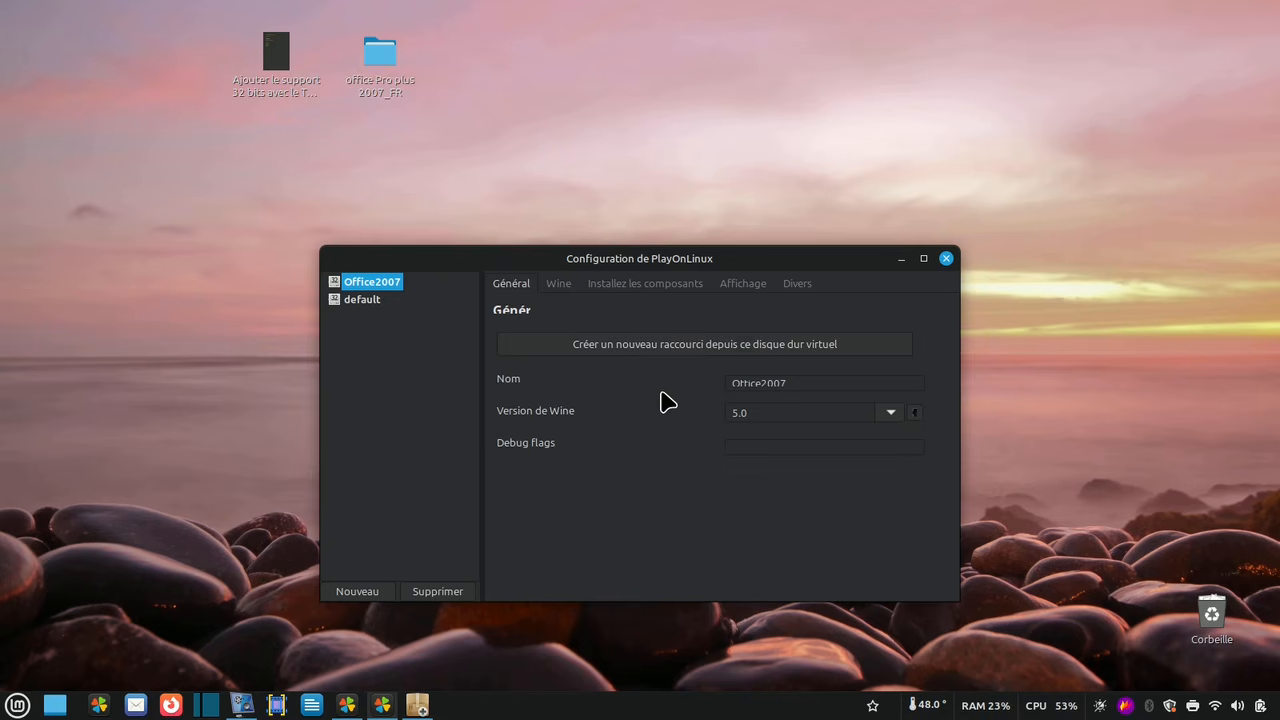
pyautogui.click(600, 349)
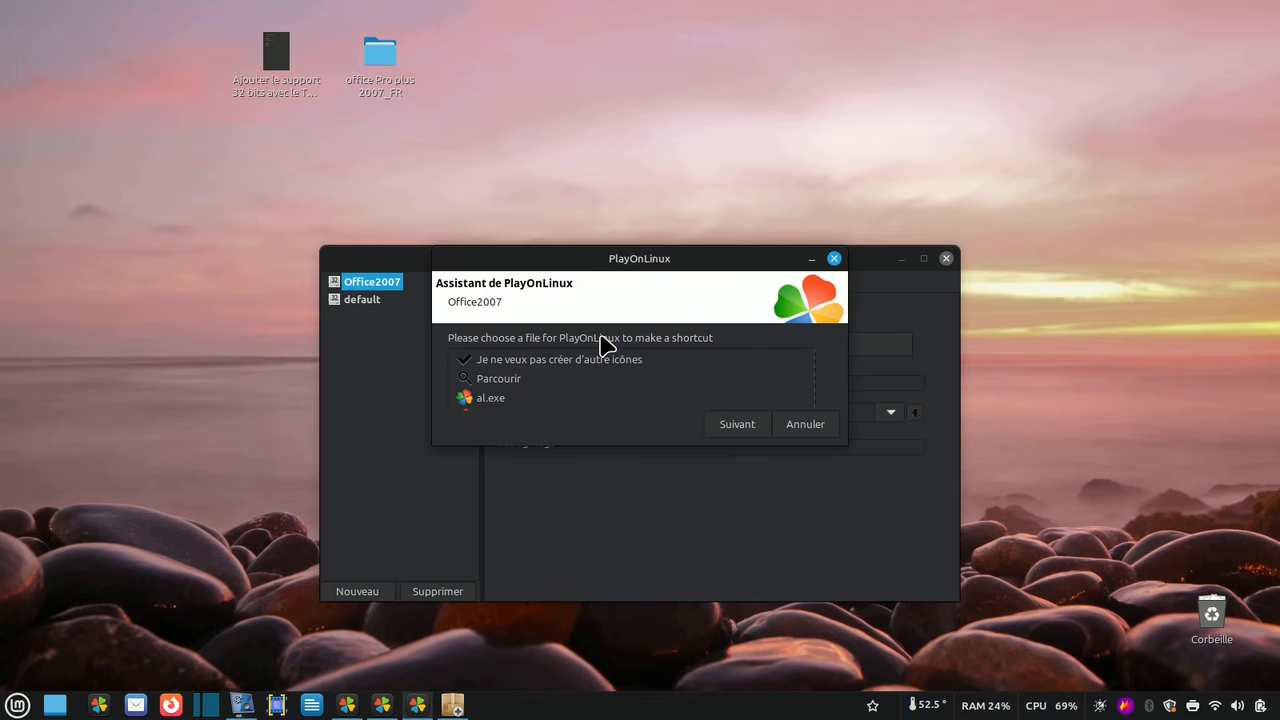
pyautogui.moveTo(610, 523); pyautogui.dragTo(616, 582)
pyautogui.moveTo(810, 369); pyautogui.dragTo(812, 450)
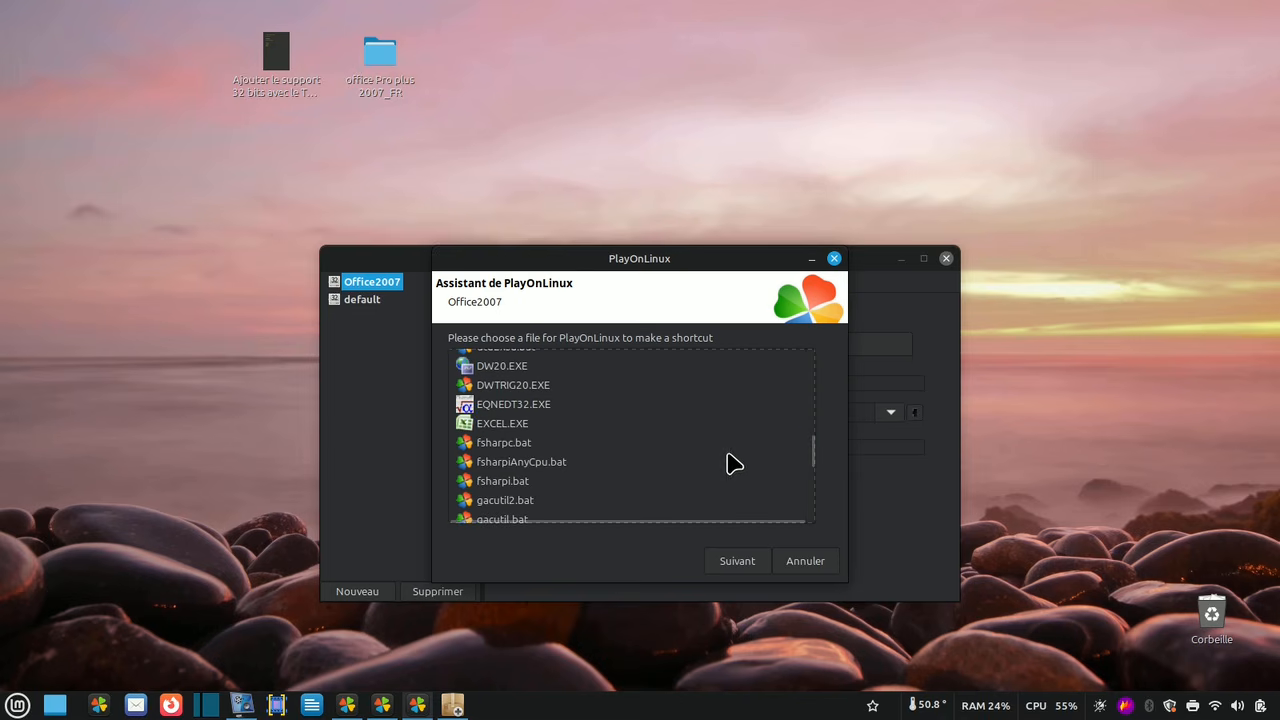
pyautogui.click(520, 433)
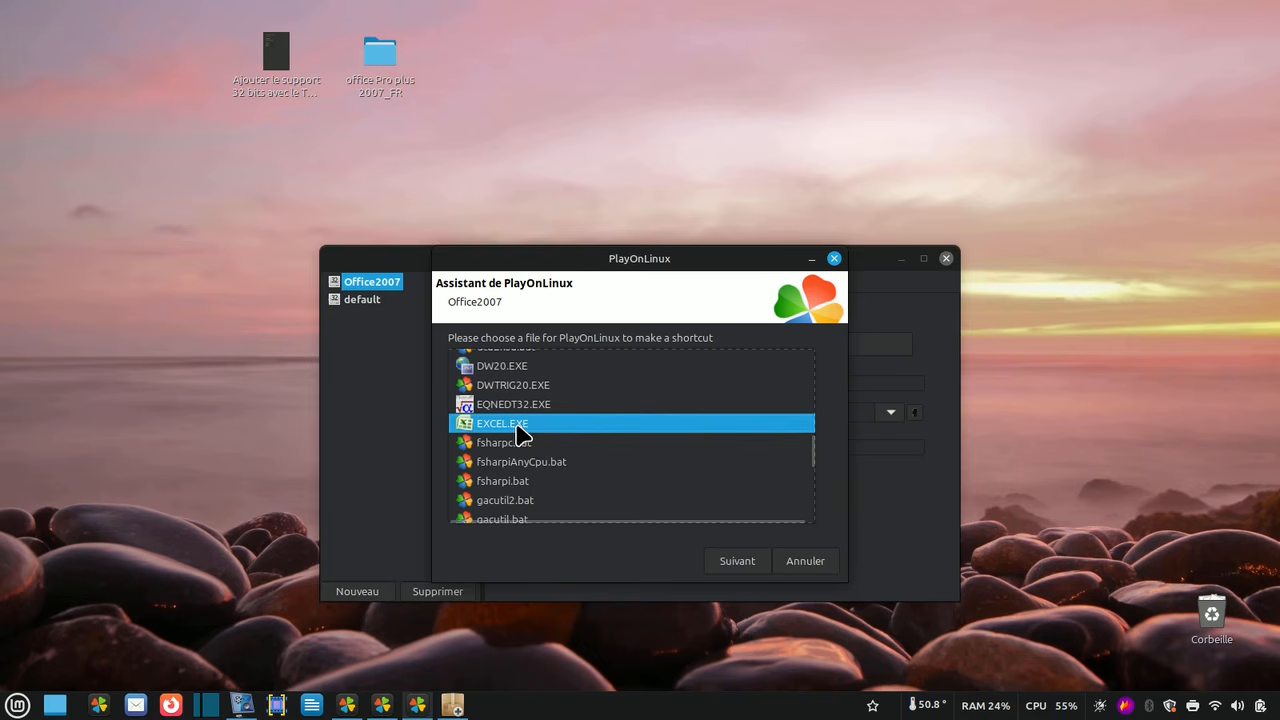
pyautogui.click(736, 569)
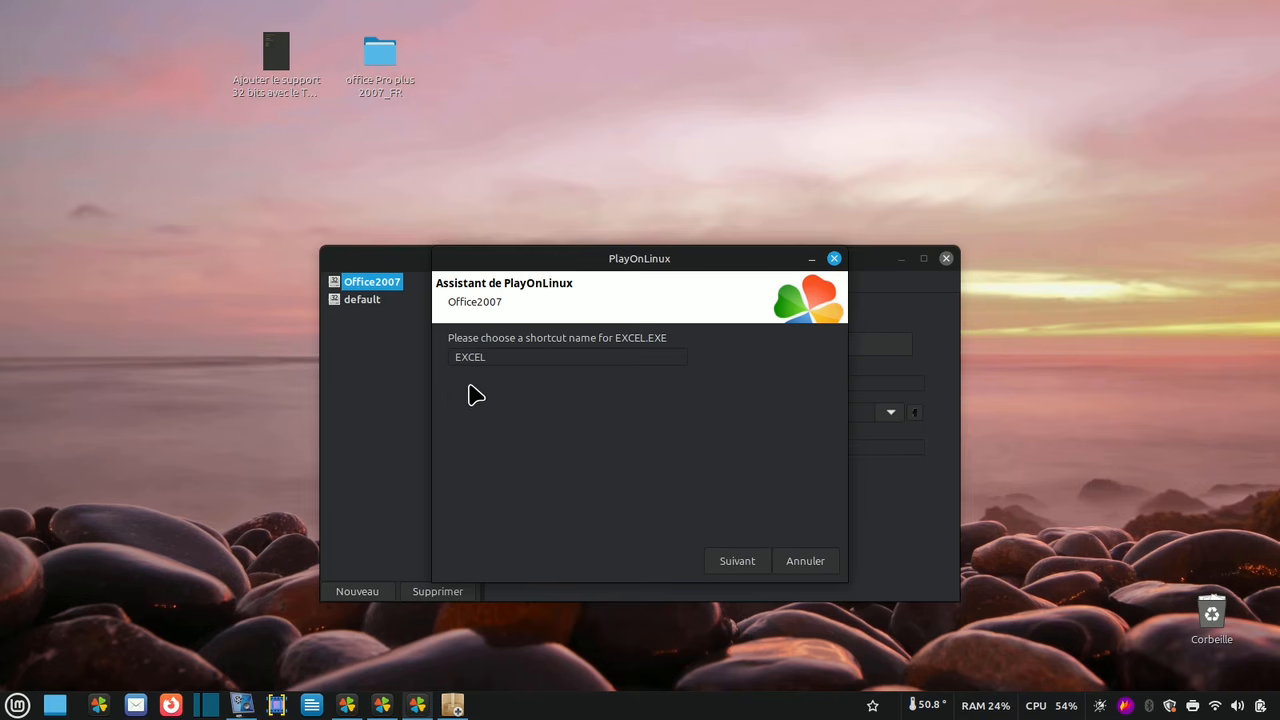
pyautogui.click(740, 566)
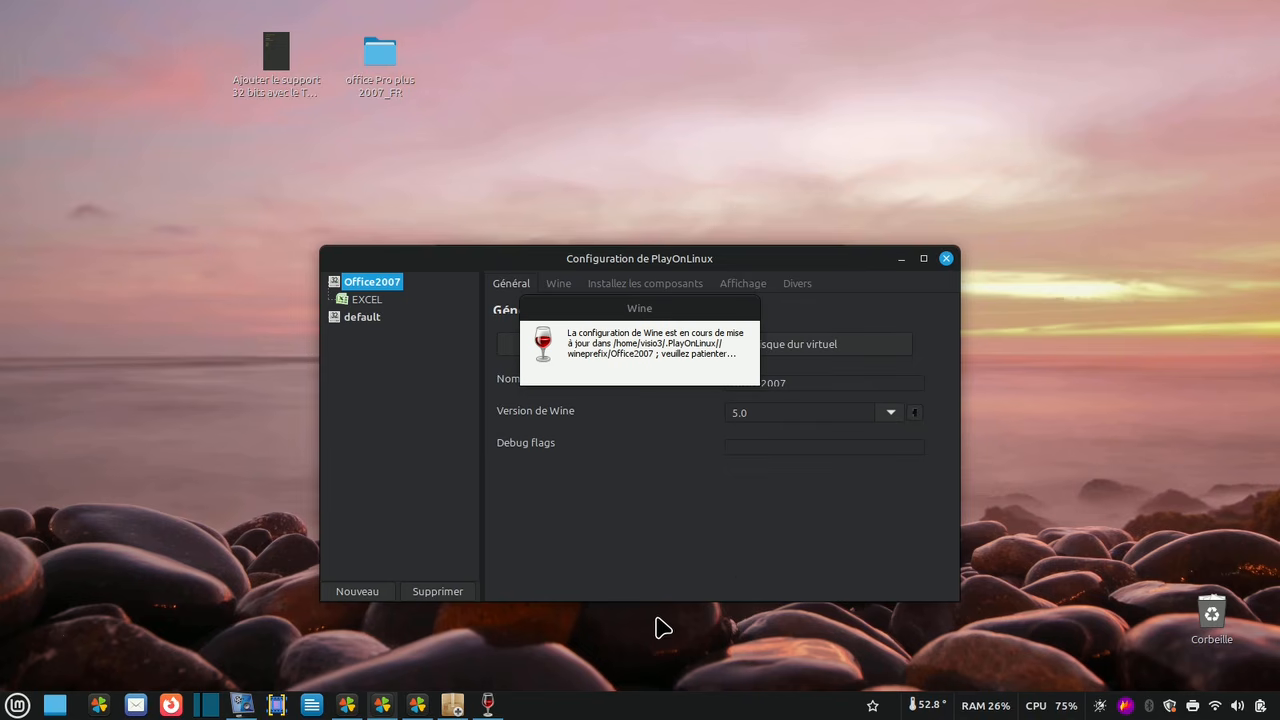
# - Create a shortcut named INFOPATH for INFOPATH.EXE, and arrange the shortcut assistant above the configuration window
pyautogui.click(422, 706)
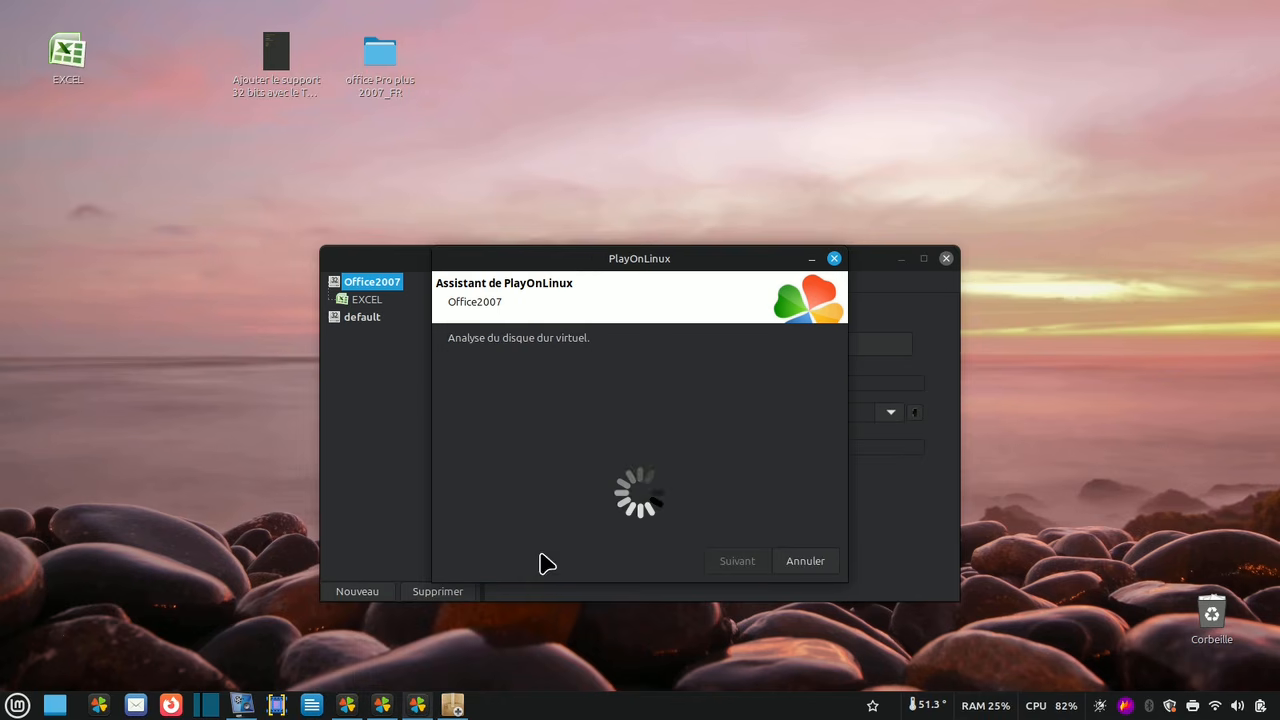
pyautogui.moveTo(722, 258); pyautogui.dragTo(739, 15)
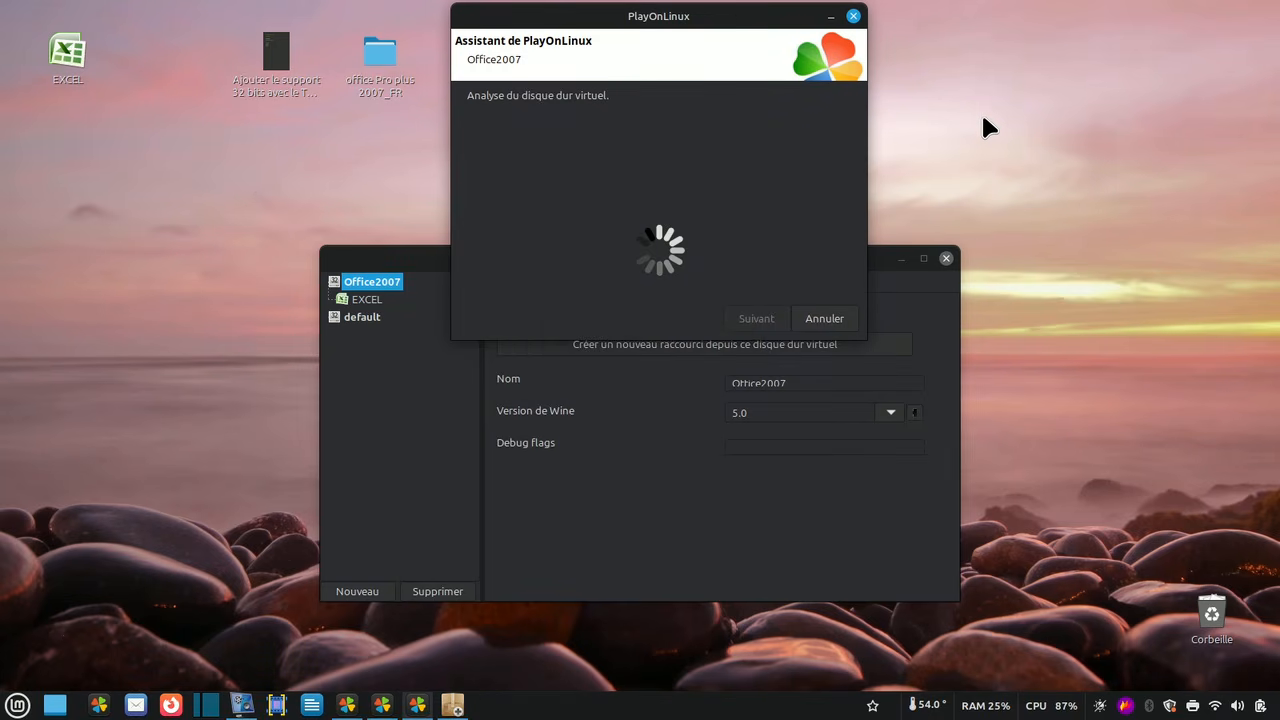
pyautogui.scroll(-5, 830, 214)
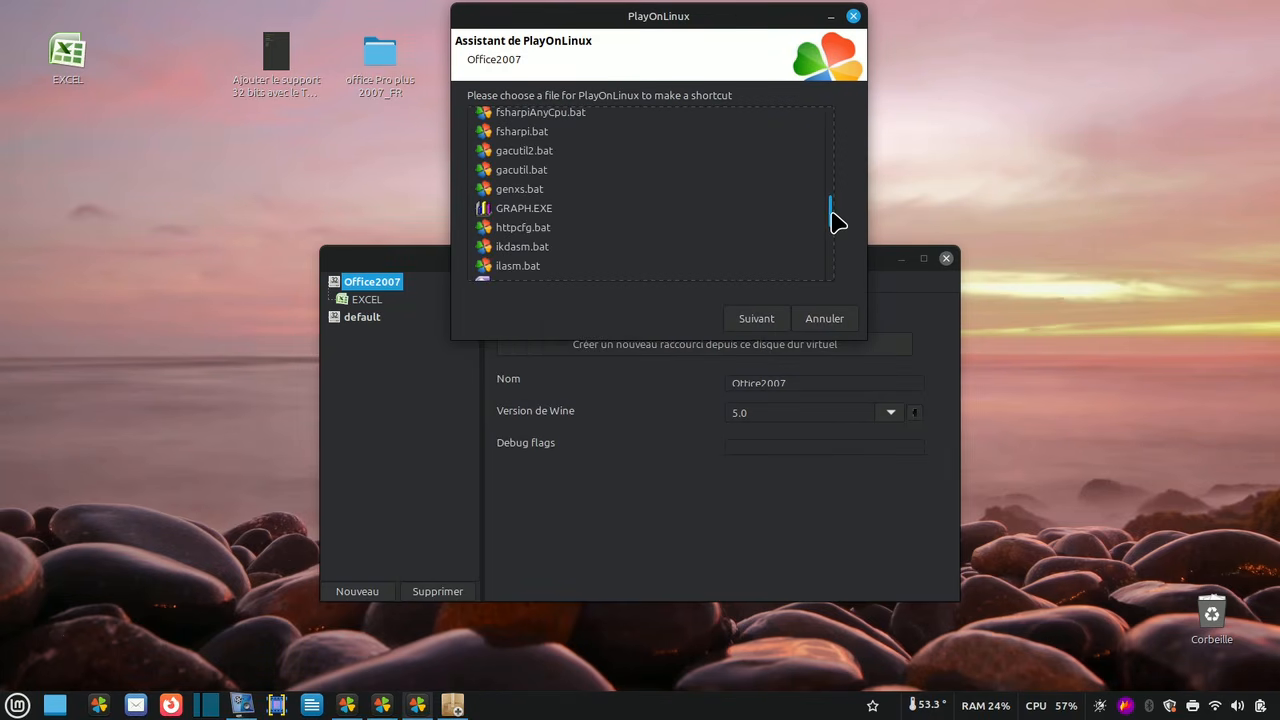
pyautogui.scroll(-3, 836, 222)
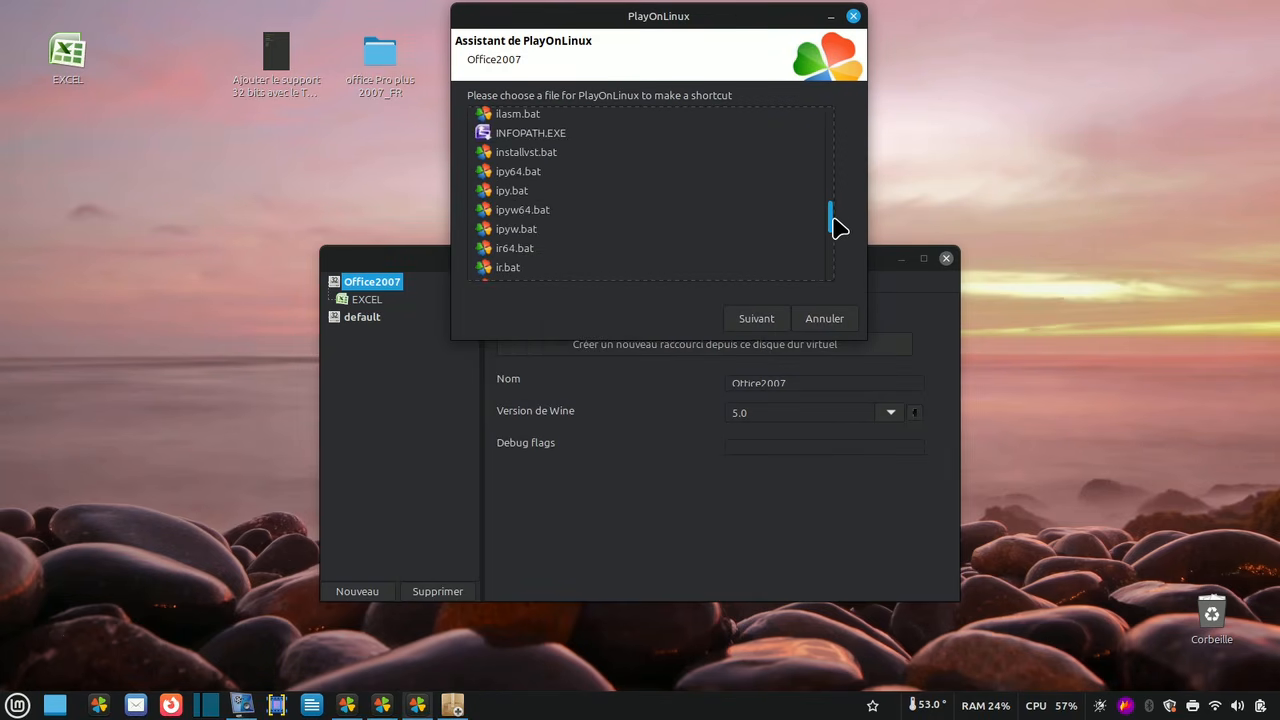
pyautogui.click(520, 133)
pyautogui.click(757, 318)
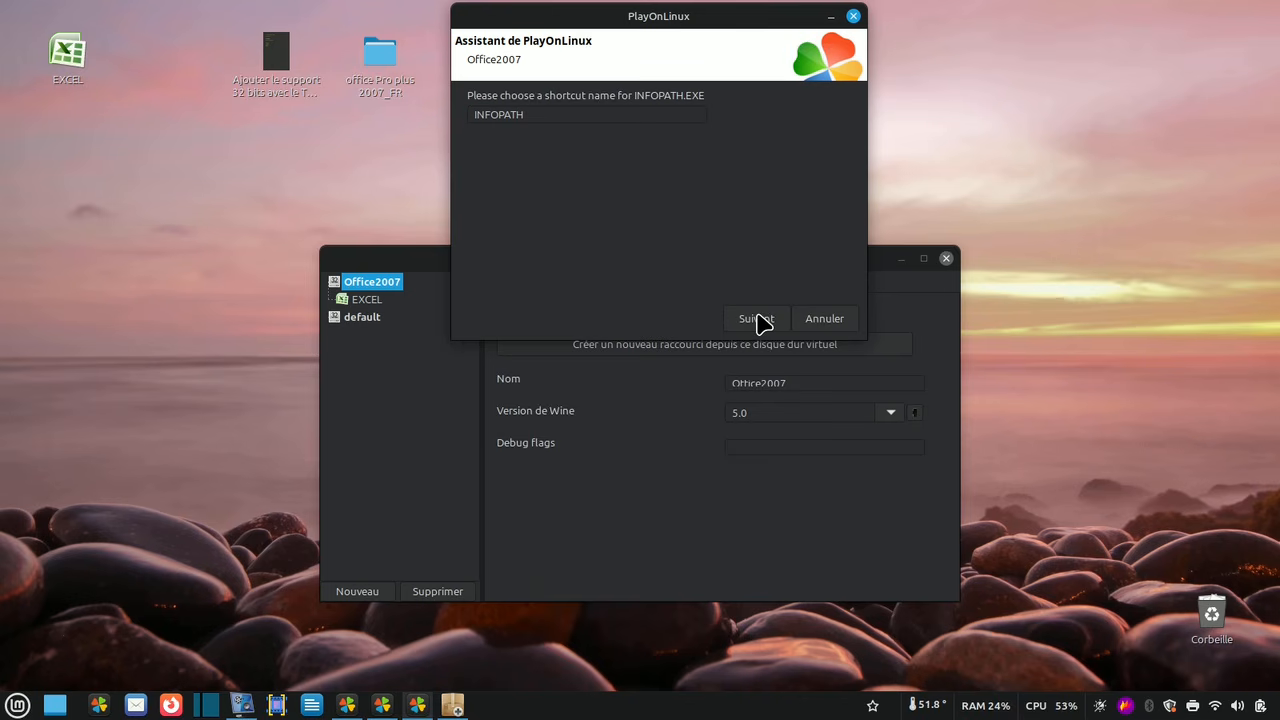
pyautogui.click(757, 318)
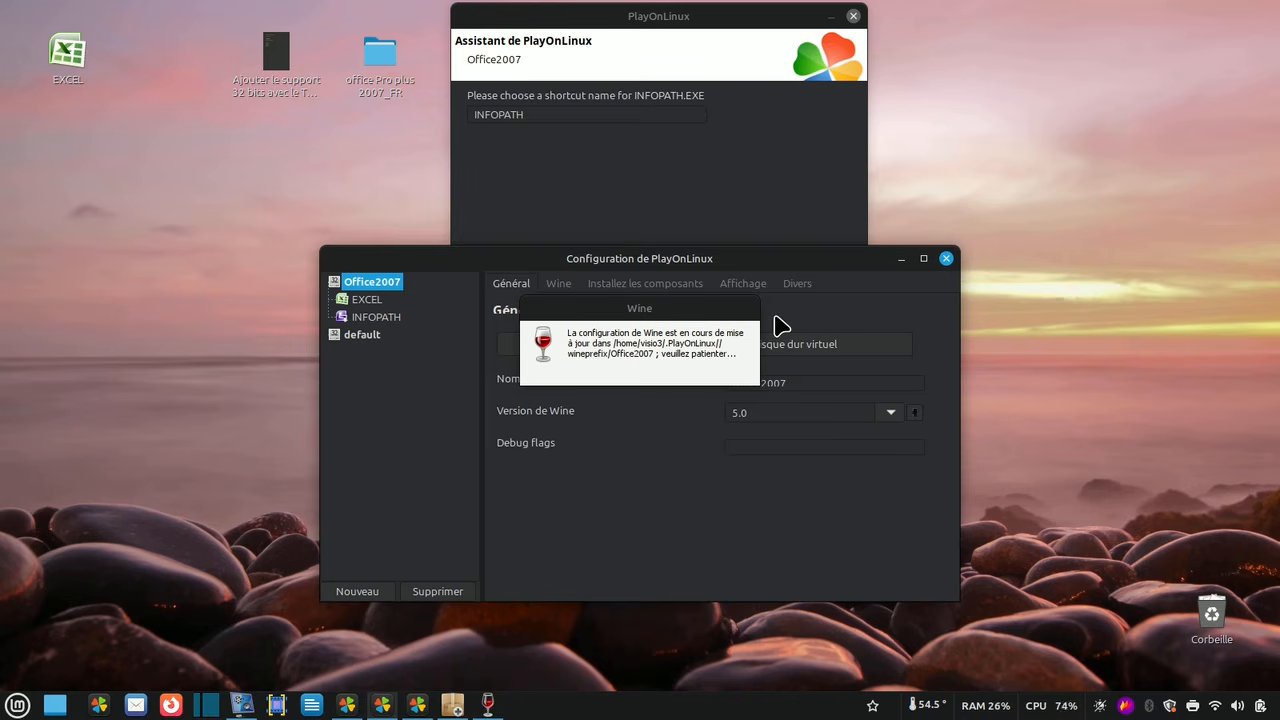
pyautogui.click(728, 160)
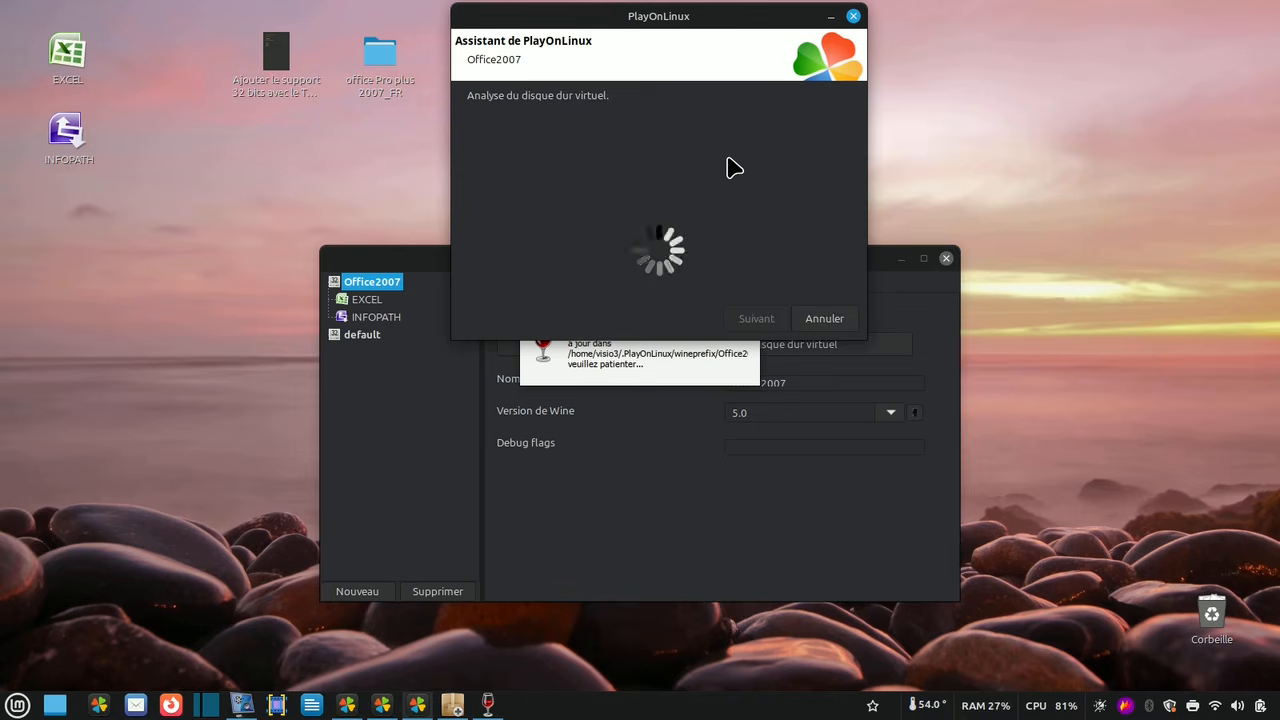
pyautogui.moveTo(411, 258); pyautogui.dragTo(411, 374)
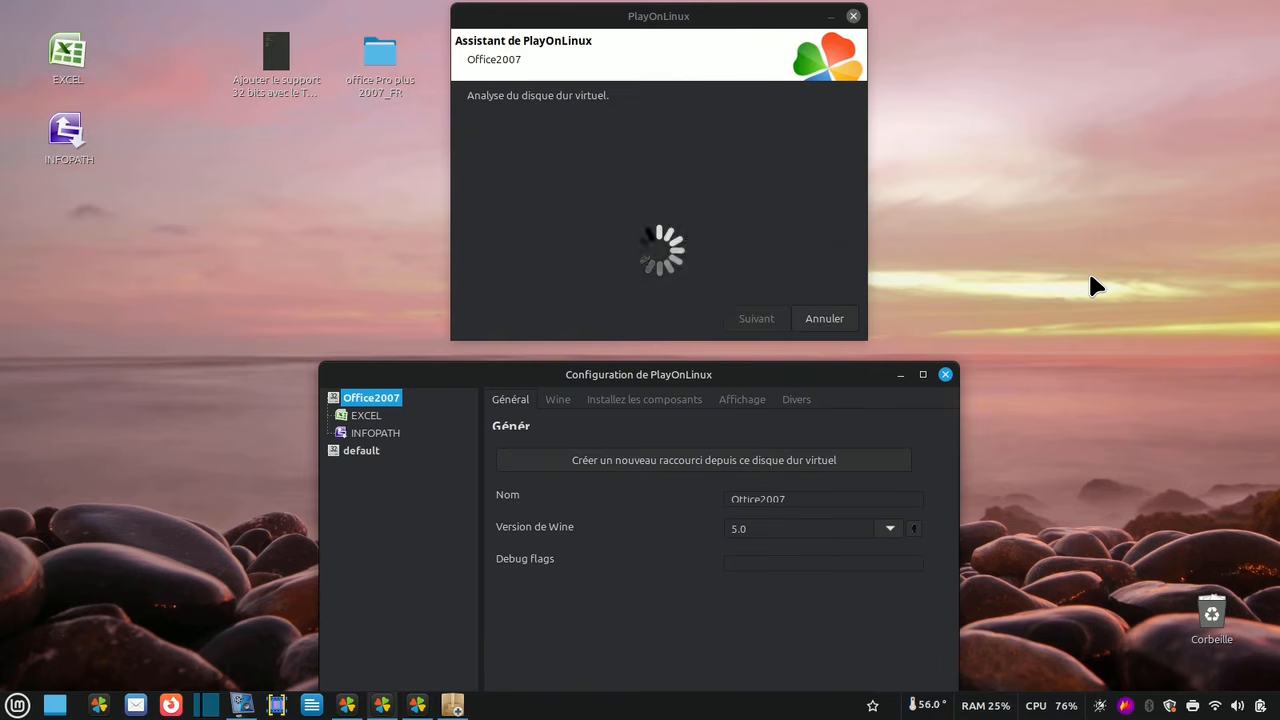
# - Create a shortcut named ACCESS for MSACCESS.EXE from the Office2007 virtual drive
pyautogui.moveTo(829, 210); pyautogui.dragTo(826, 250)
pyautogui.click(760, 237)
pyautogui.click(748, 320)
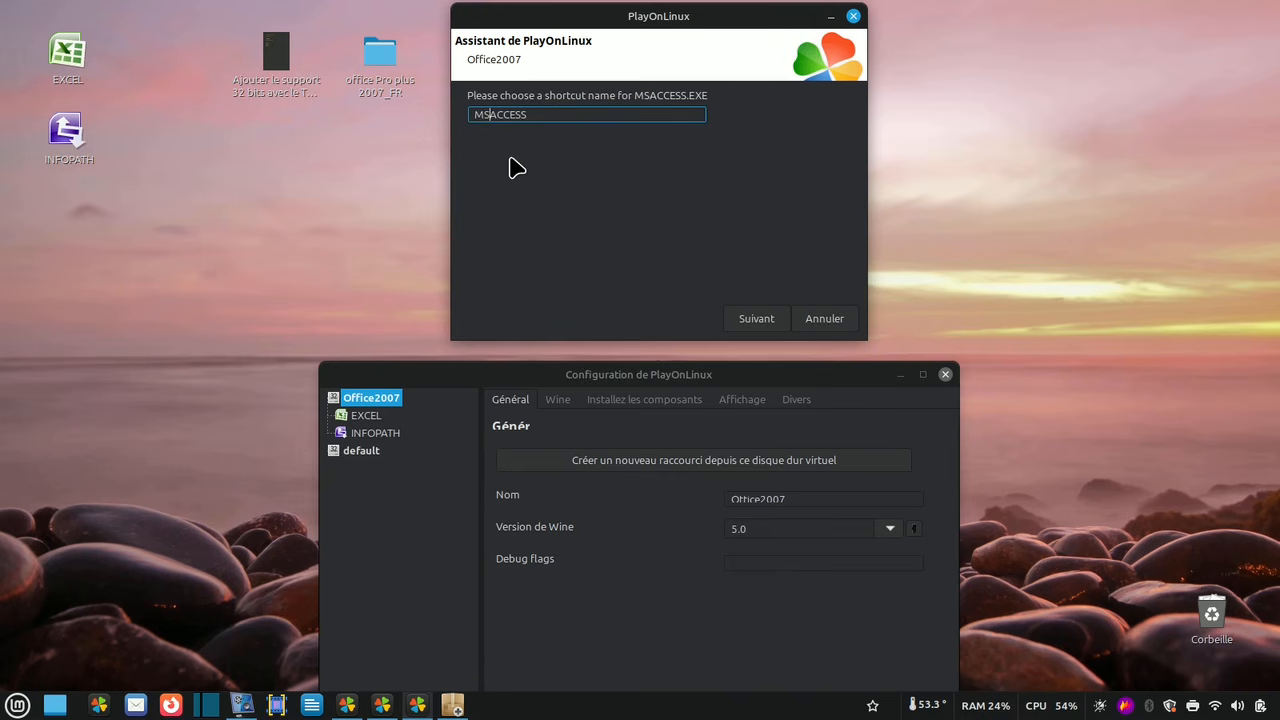
pyautogui.press('BackSpace')
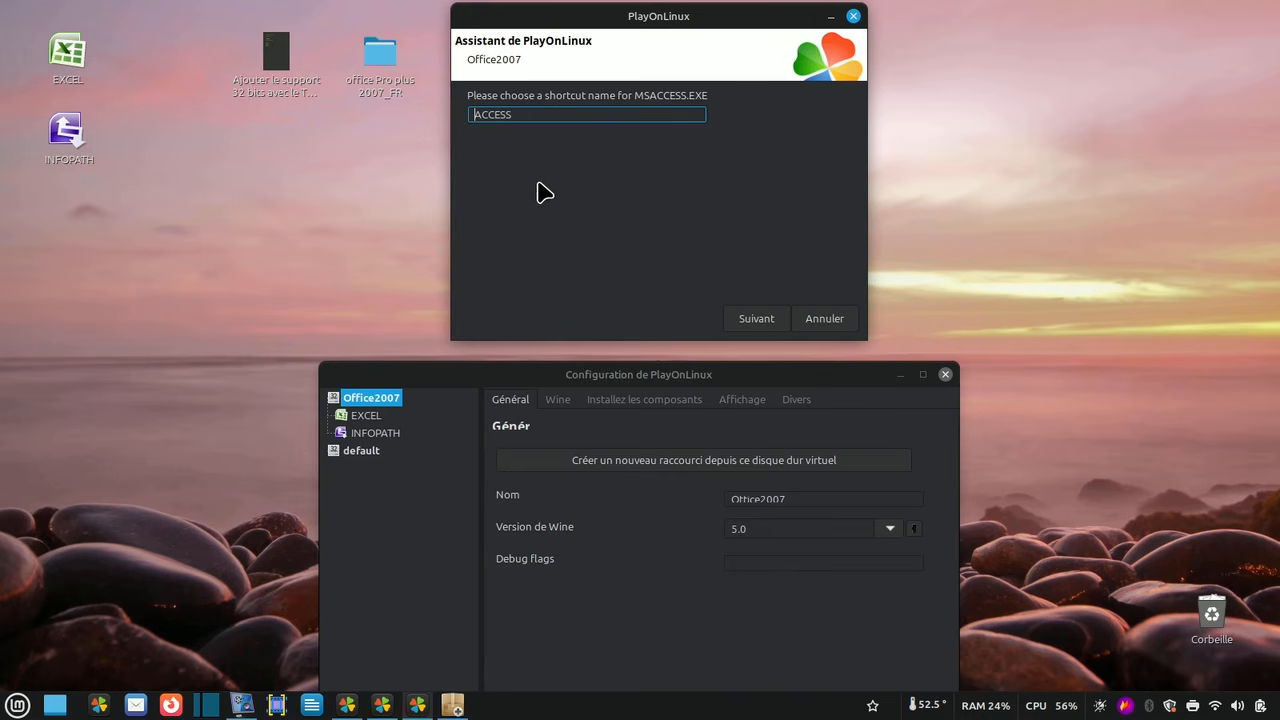
pyautogui.click(750, 321)
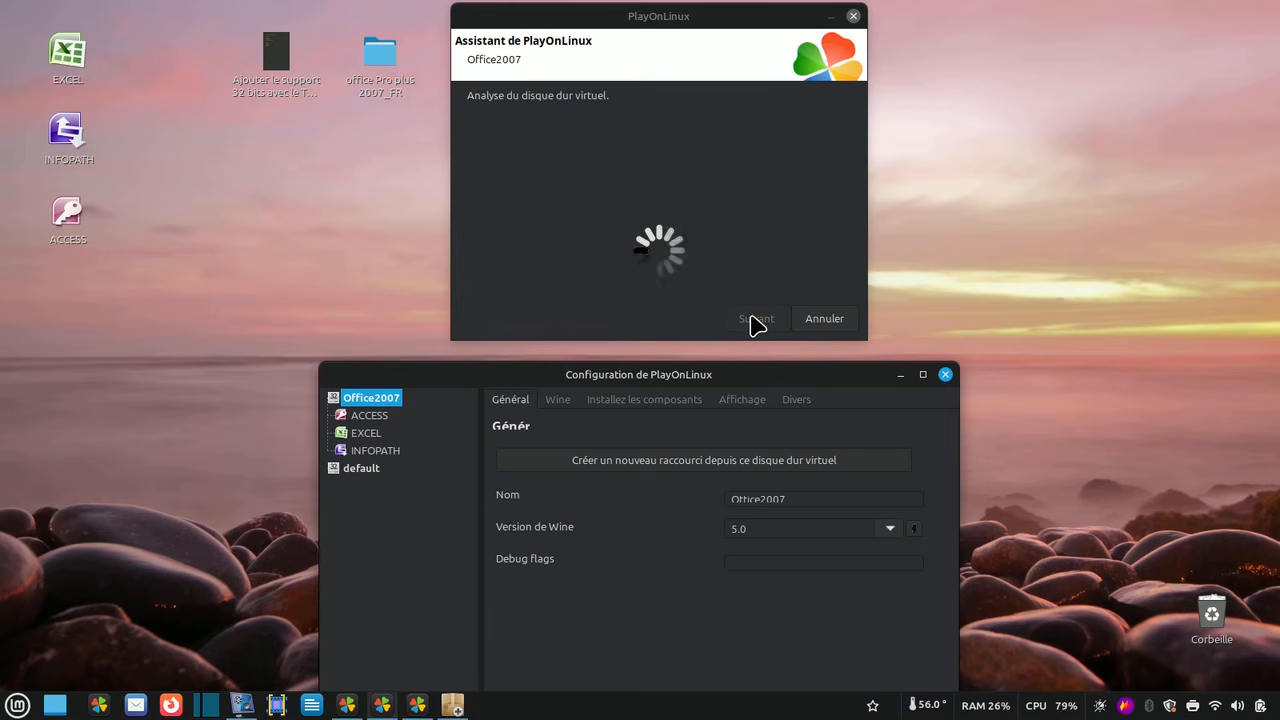
# - Create a shortcut named PUBLISHER for the Publisher executable from the Office2007 virtual drive
pyautogui.click(529, 258)
pyautogui.click(757, 319)
pyautogui.write('PUBLISHER')
pyautogui.click(783, 319)
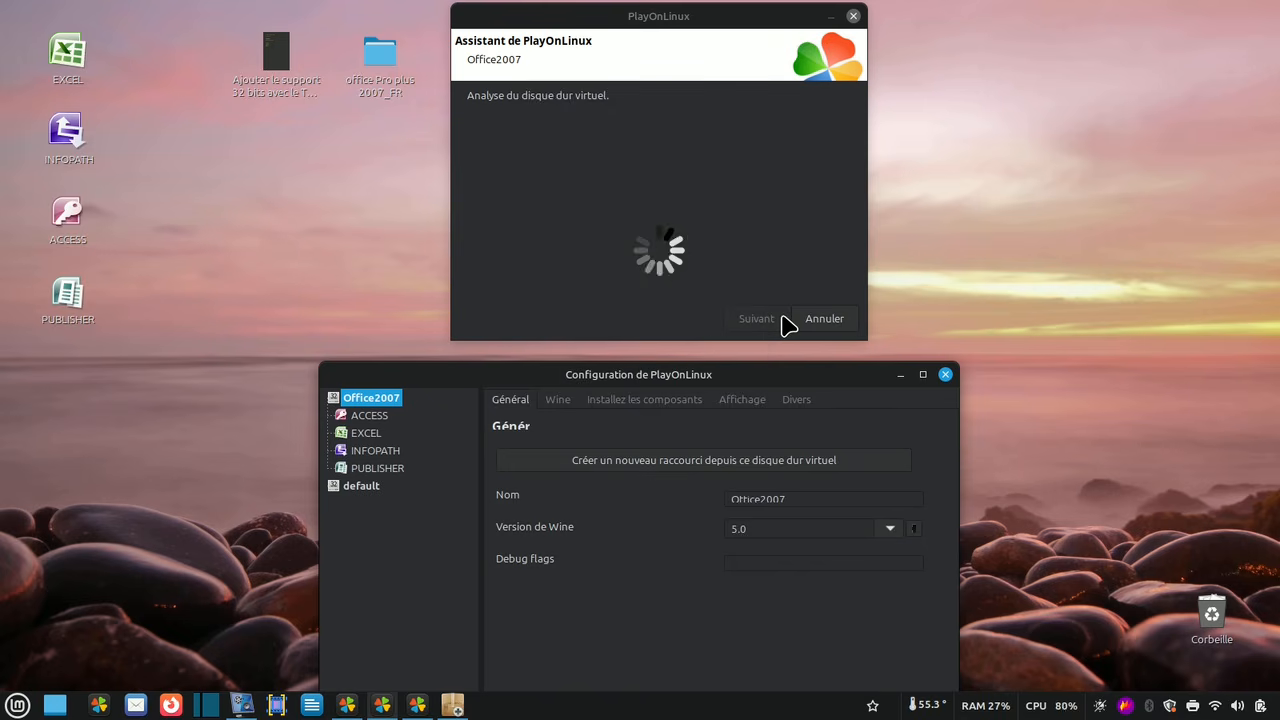
# - Create a shortcut named POWERPOINT for the PowerPoint executable from the Office2007 virtual drive
pyautogui.moveTo(829, 135); pyautogui.dragTo(829, 243)
pyautogui.click(529, 232)
pyautogui.click(759, 320)
pyautogui.write('POWERPOINT')
pyautogui.click(761, 320)
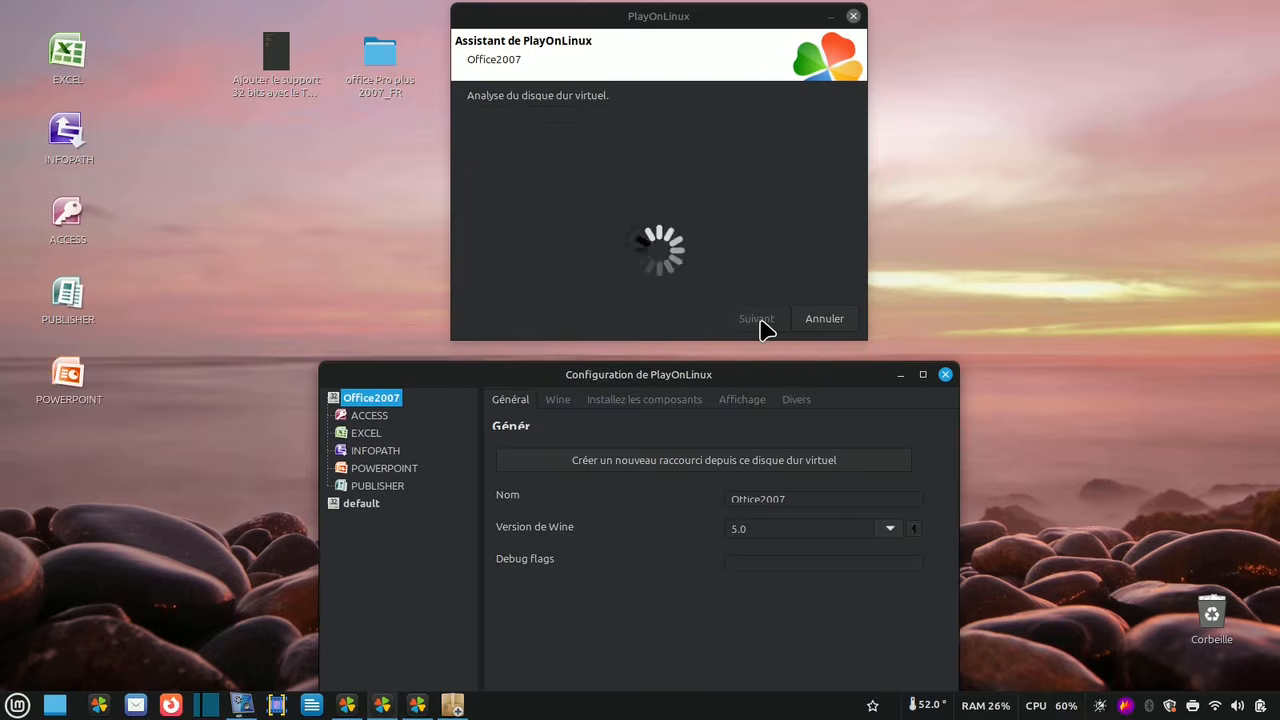
# - Create a shortcut named WORD for WINWORD.EXE from the Office2007 virtual drive
pyautogui.moveTo(831, 130); pyautogui.dragTo(831, 260)
pyautogui.click(542, 149)
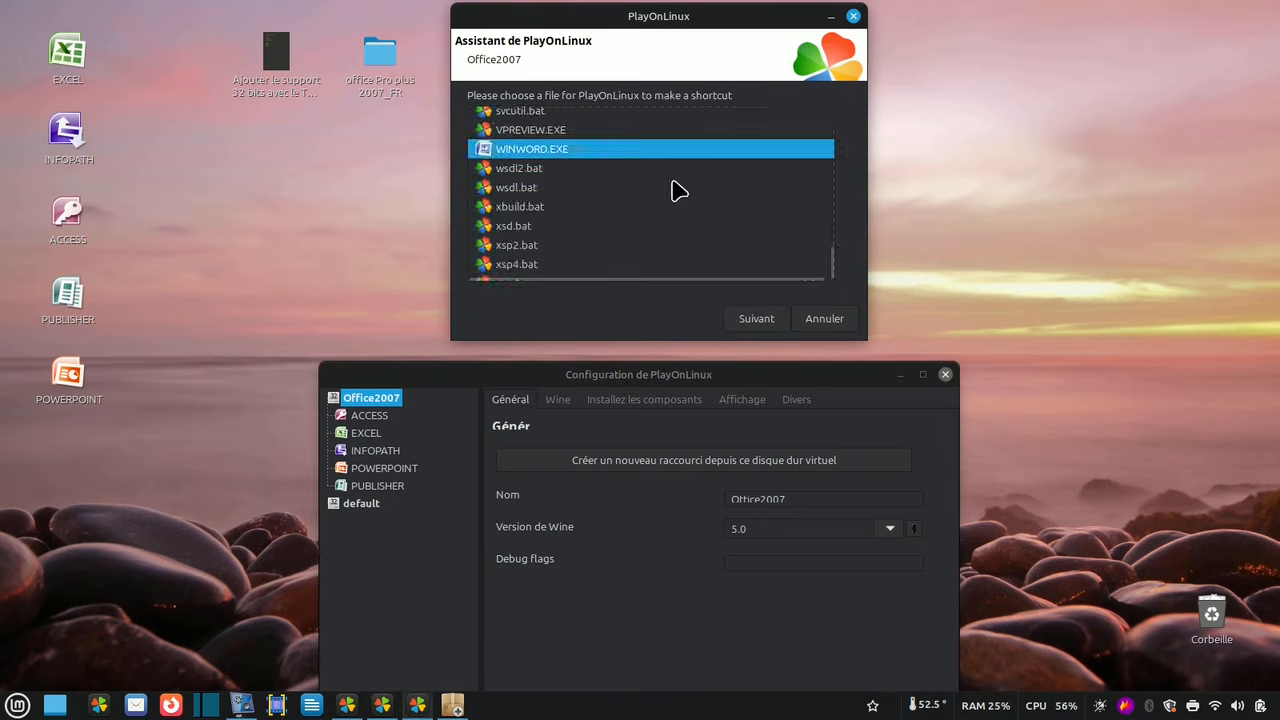
pyautogui.click(757, 318)
pyautogui.write('WORD')
pyautogui.click(764, 321)
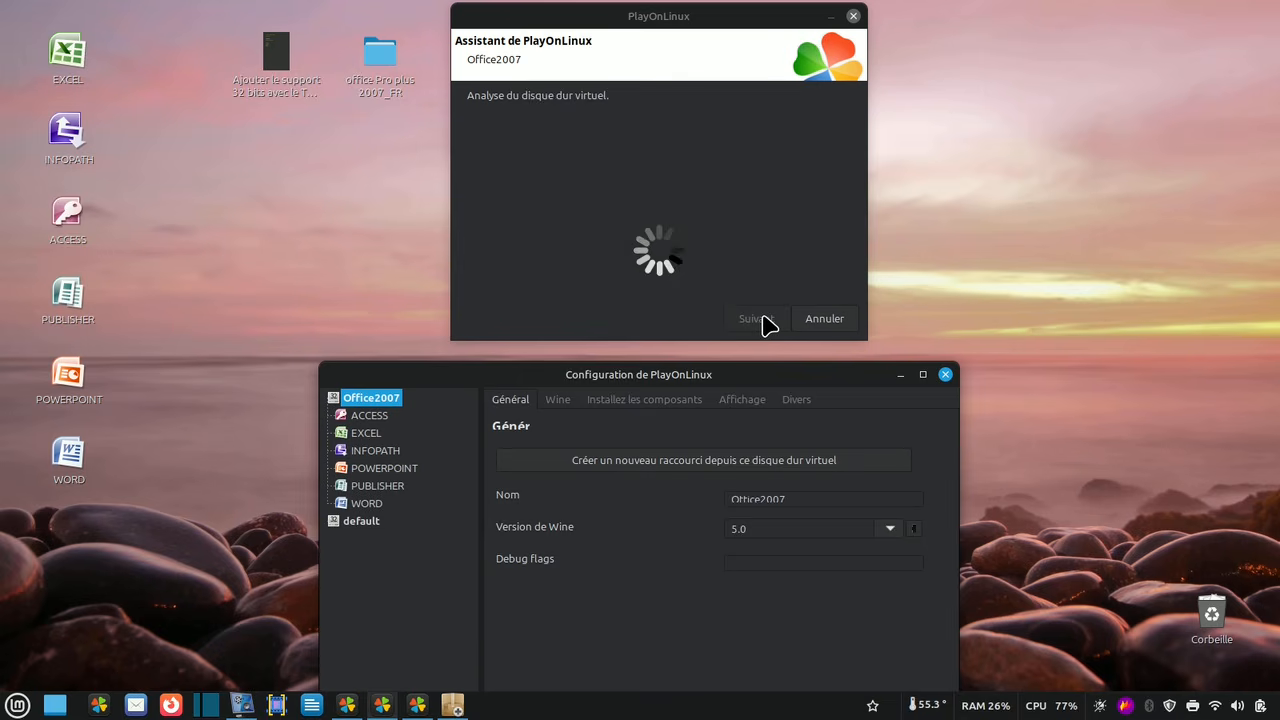
# - Cancel the shortcut assistant, and close the configuration window and PlayOnLinux
pyautogui.click(853, 16)
pyautogui.moveTo(864, 382); pyautogui.dragTo(888, 180)
pyautogui.click(965, 181)
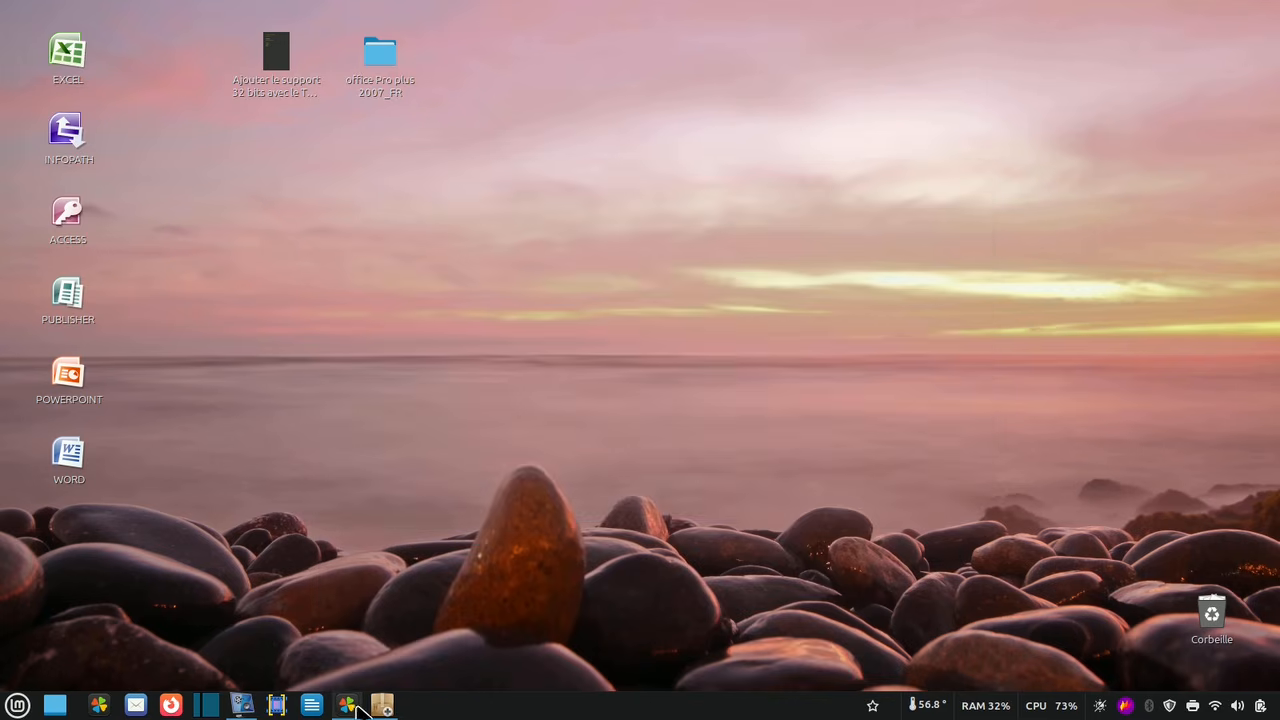
pyautogui.click(1265, 13)
pyautogui.click(738, 418)
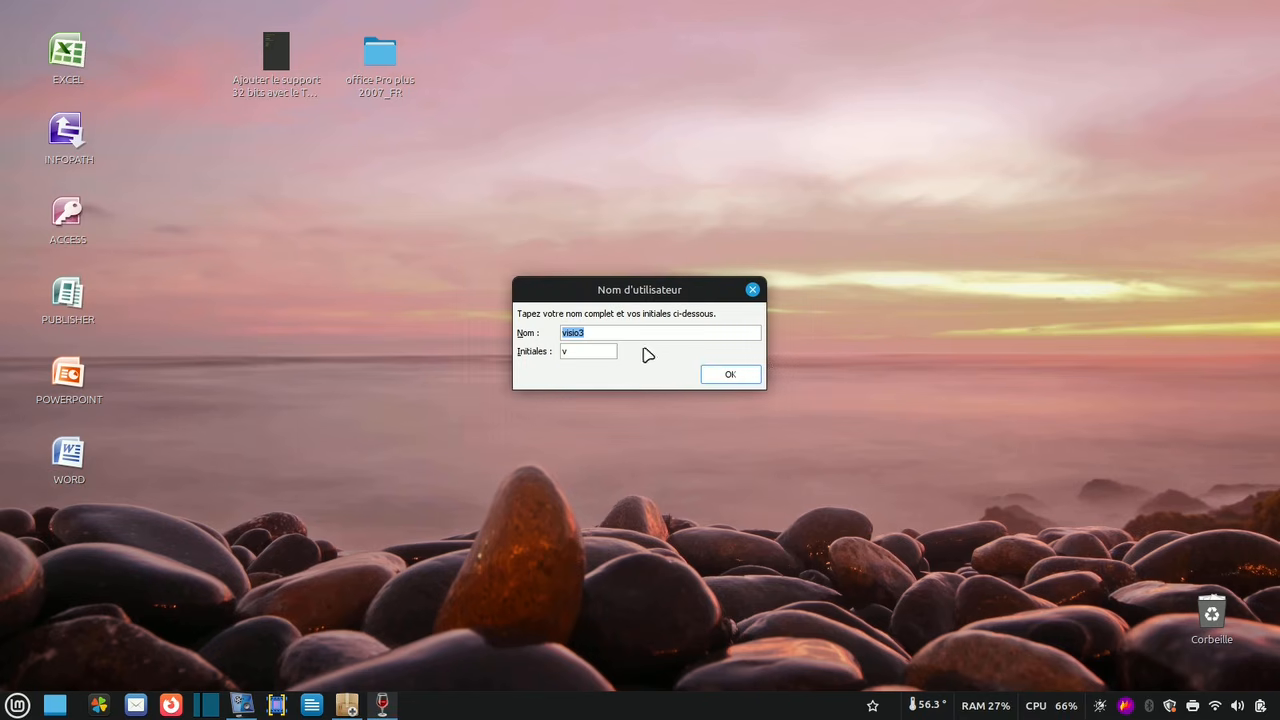
# - Complete Word's first-run setup with the proposed user name, online help search disabled, and "Je ne veux pas utiliser Microsoft Update" chosen
pyautogui.click(728, 376)
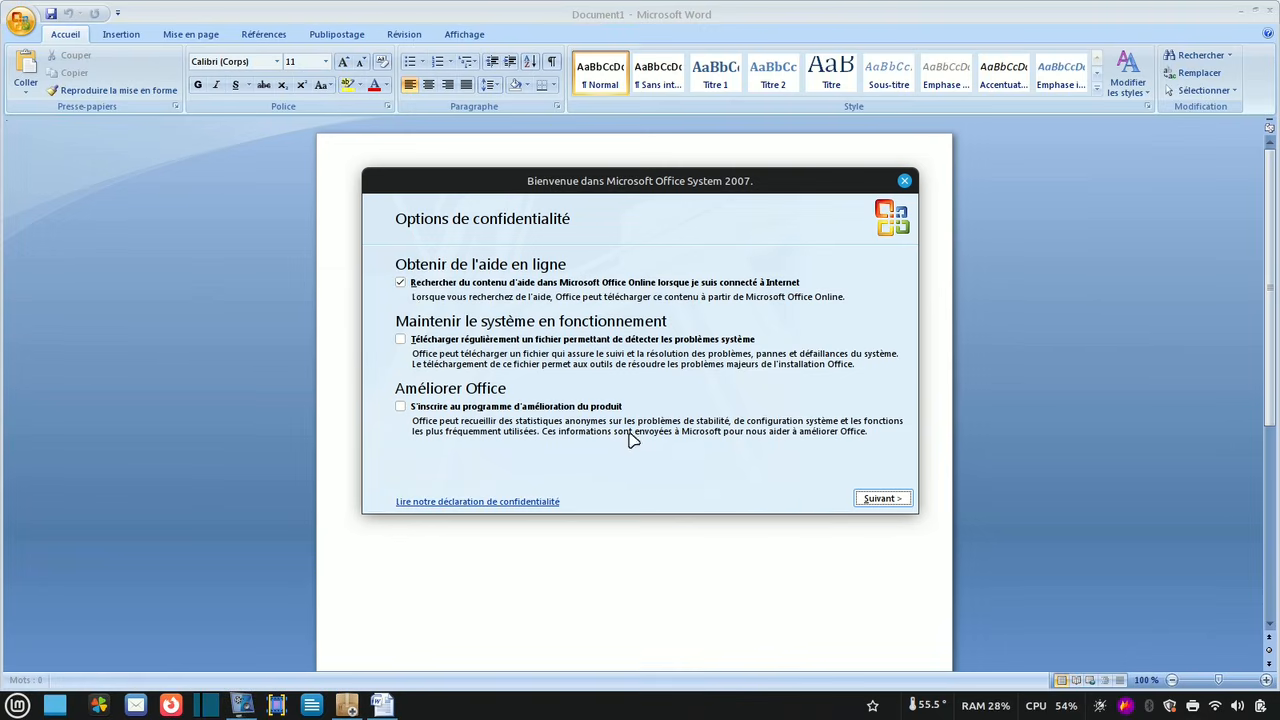
pyautogui.click(401, 284)
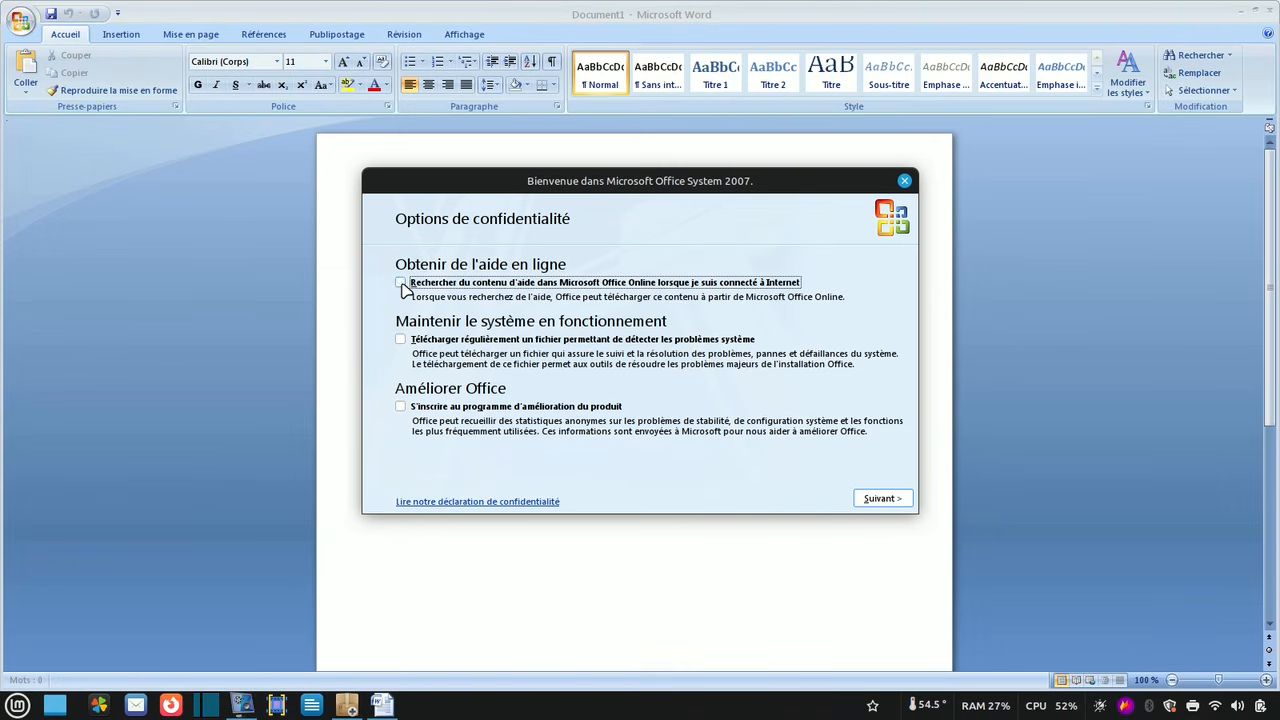
pyautogui.click(870, 499)
pyautogui.click(434, 367)
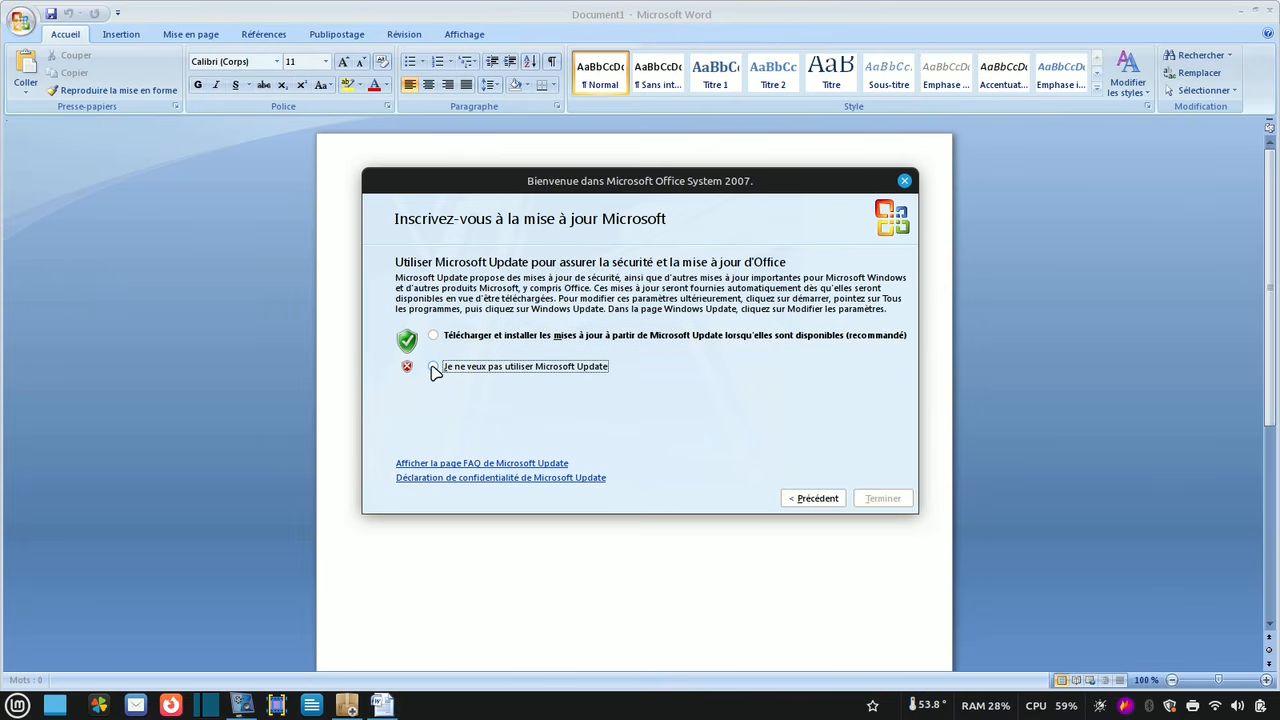
pyautogui.click(884, 500)
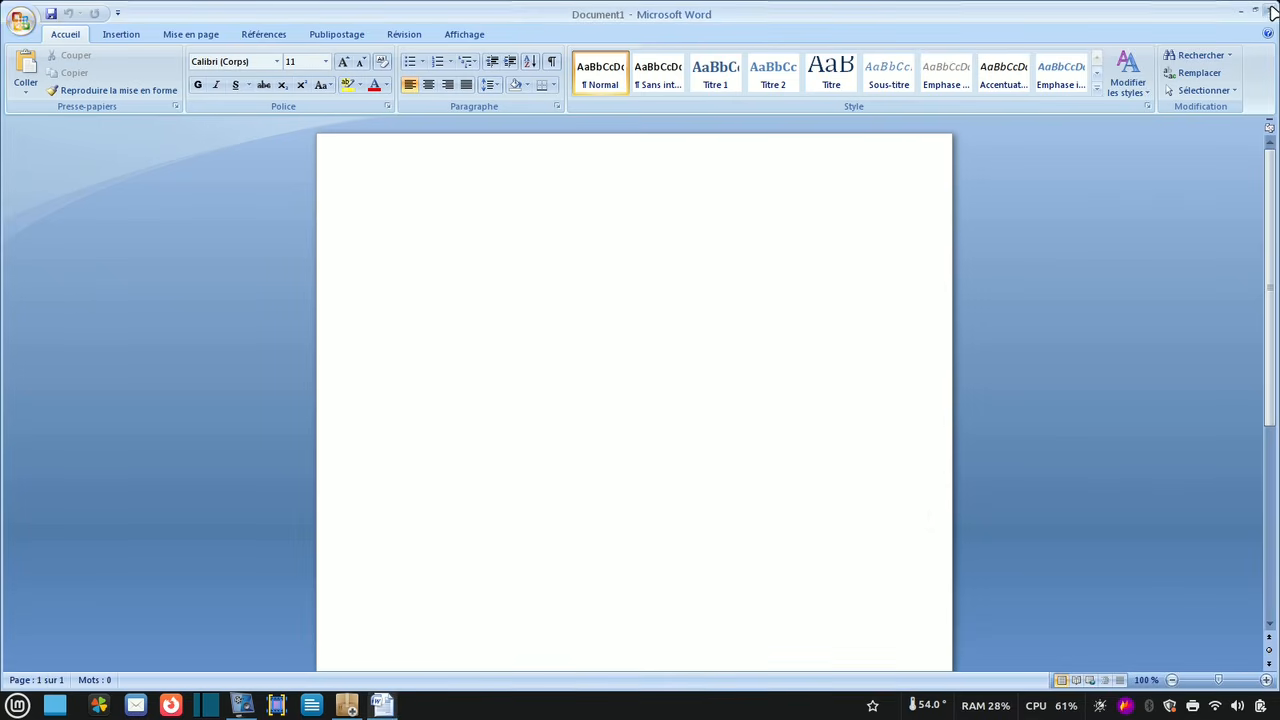
# - Test the POWERPOINT and PUBLISHER desktop shortcuts by launching each program and closing it
pyautogui.rightClick(75, 370)
pyautogui.click(102, 380)
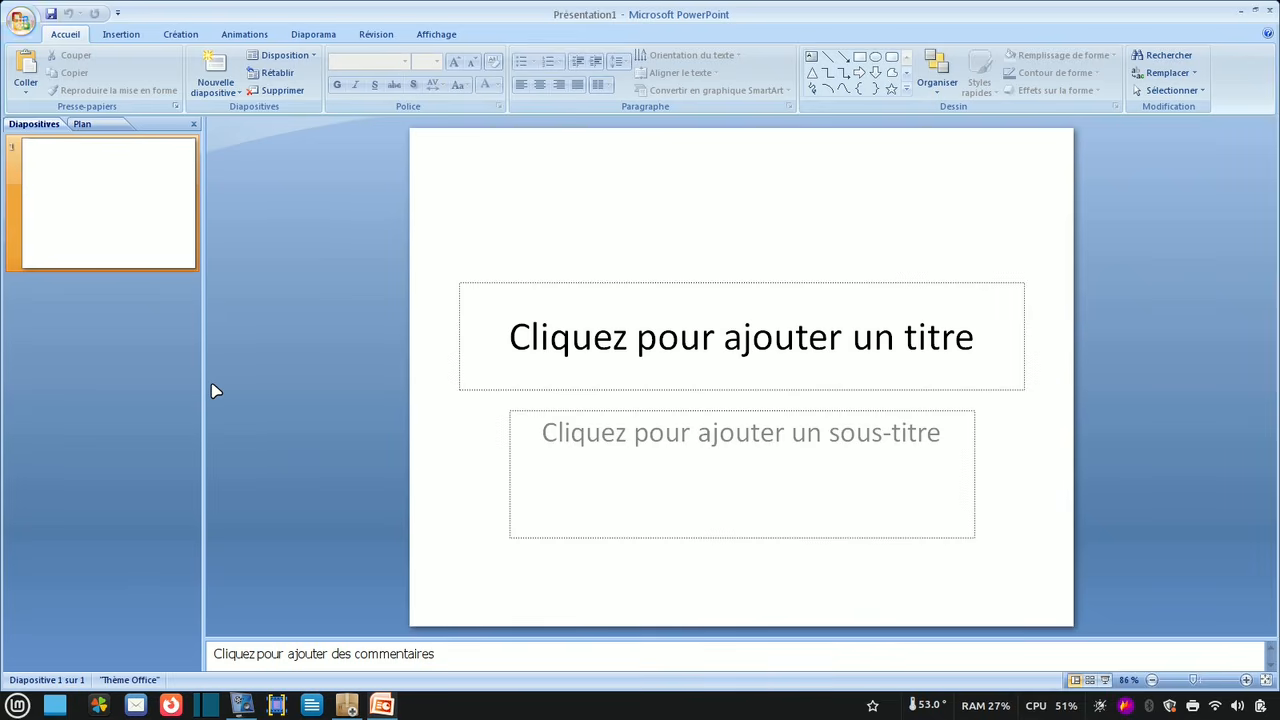
pyautogui.click(1263, 12)
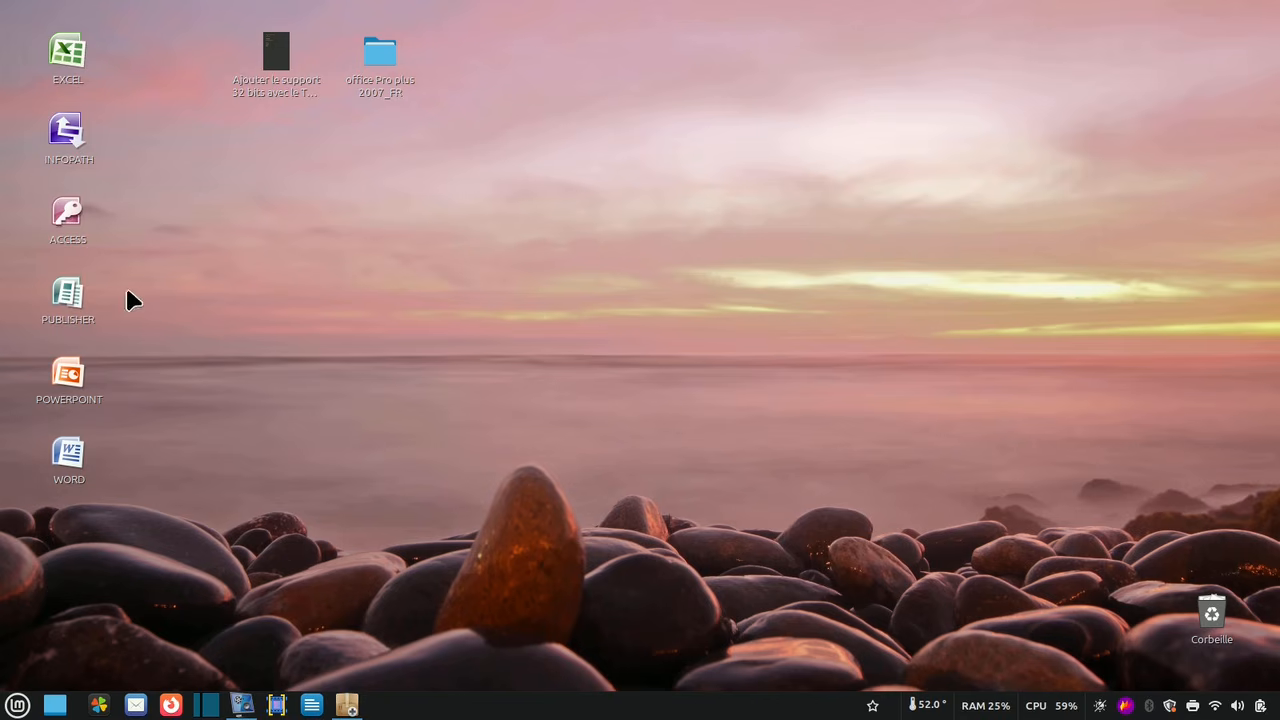
pyautogui.click(68, 293)
pyautogui.rightClick(68, 290)
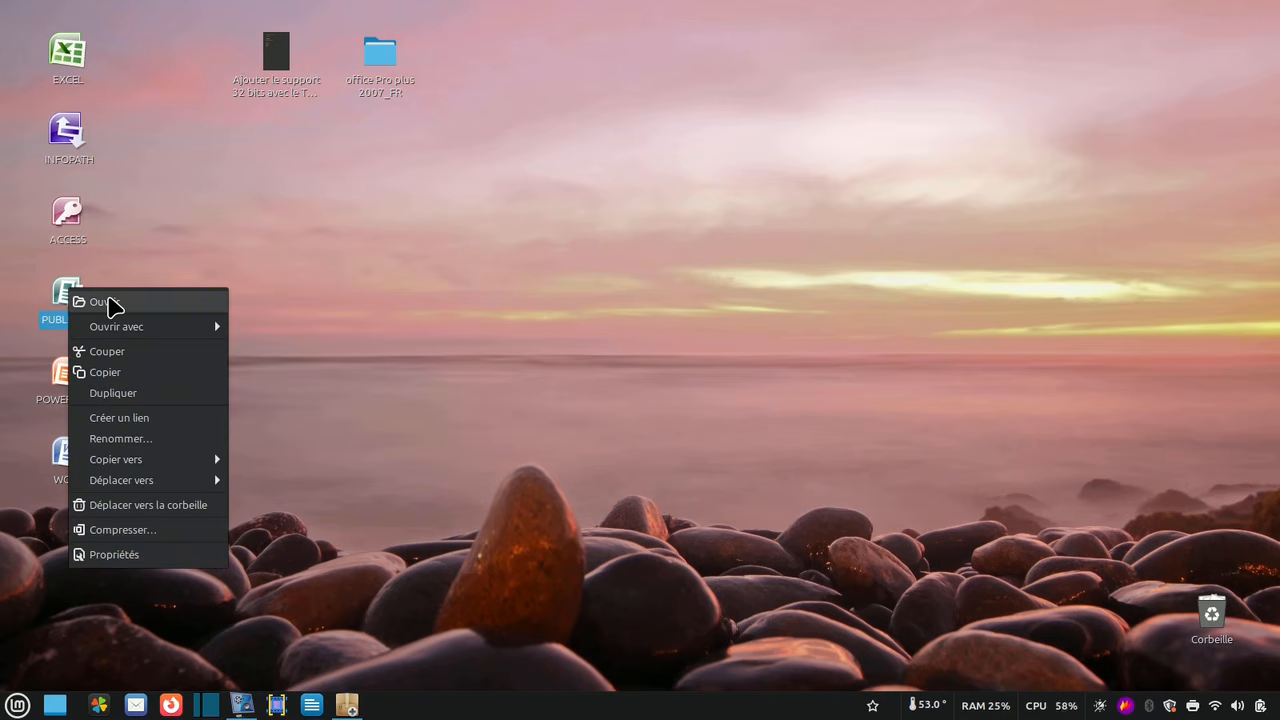
pyautogui.click(104, 302)
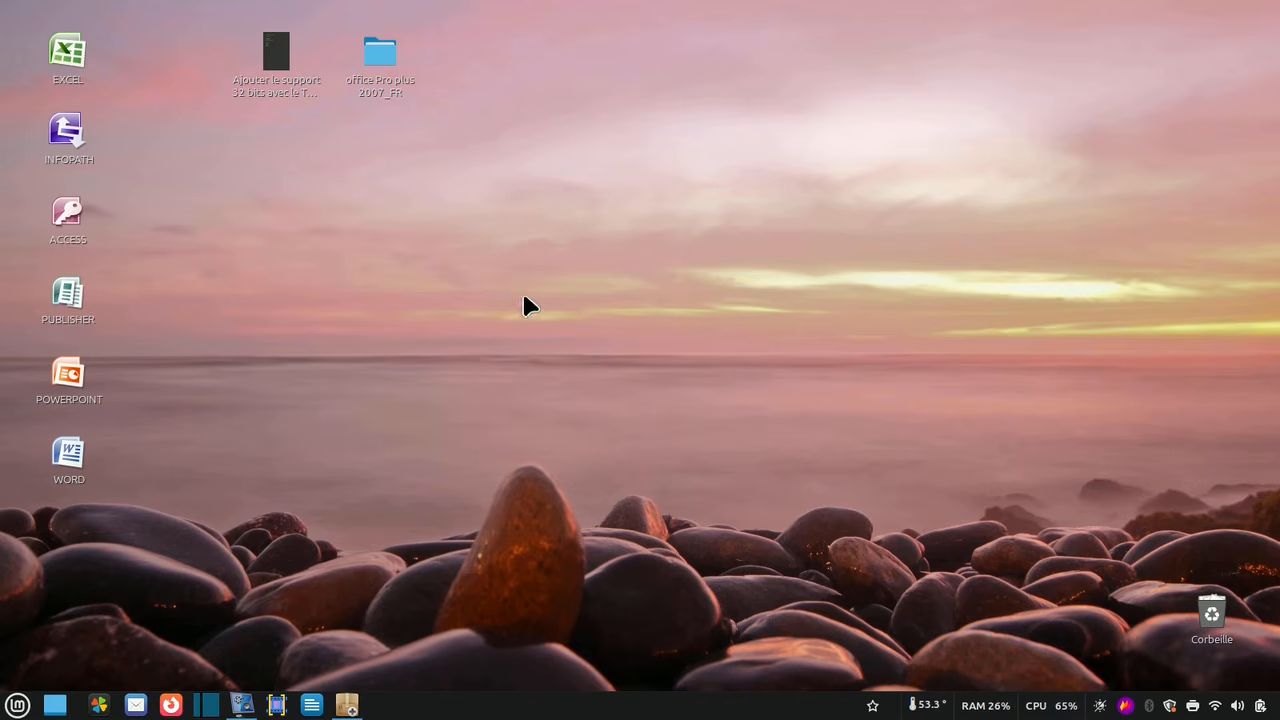
# - Test the ACCESS and INFOPATH desktop shortcuts by launching each program and closing it
pyautogui.click(68, 212)
pyautogui.rightClick(68, 212)
pyautogui.click(112, 222)
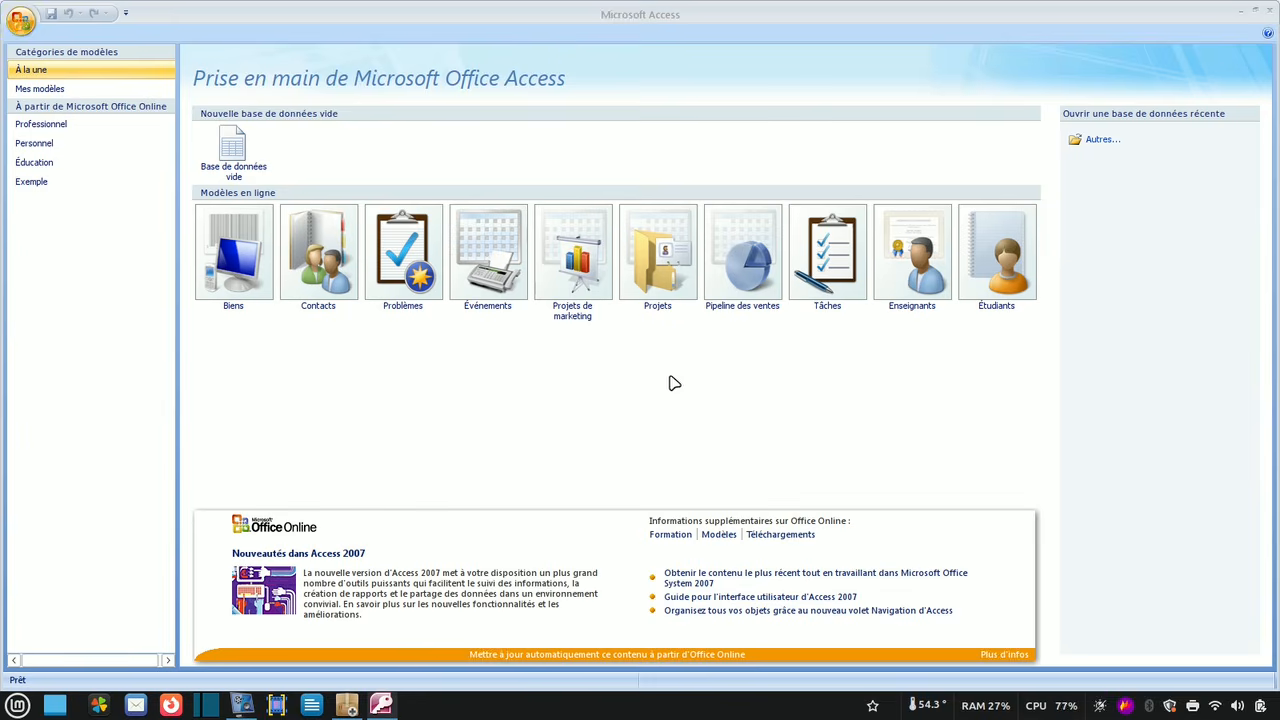
pyautogui.click(1270, 10)
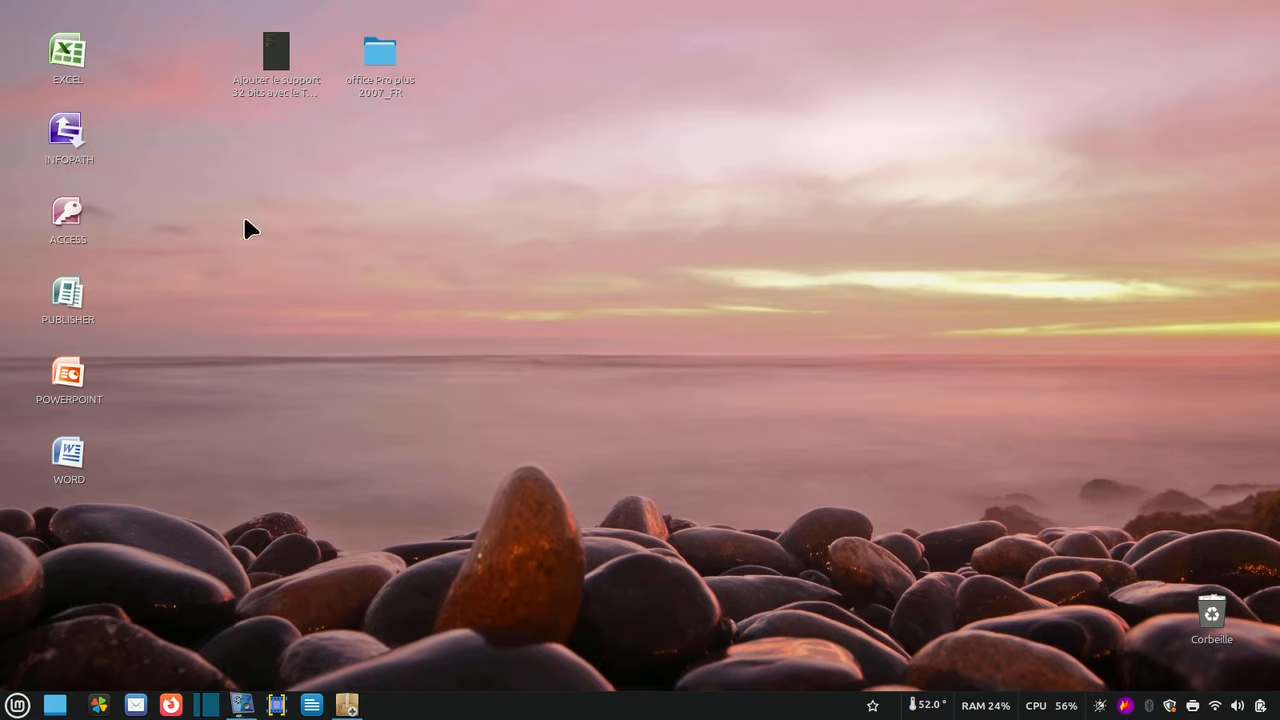
pyautogui.rightClick(62, 125)
pyautogui.click(108, 138)
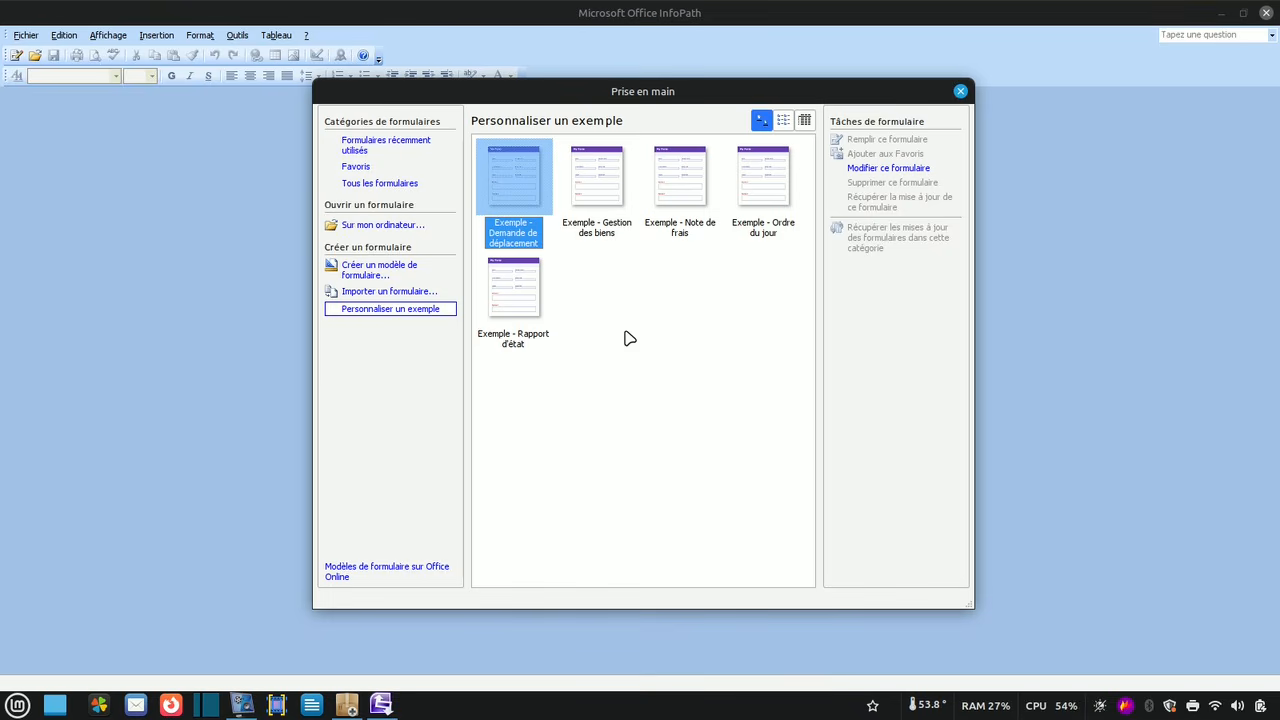
pyautogui.click(960, 91)
pyautogui.click(1267, 13)
# - Test the EXCEL desktop shortcut by launching the program and closing it
pyautogui.rightClick(78, 45)
pyautogui.click(116, 61)
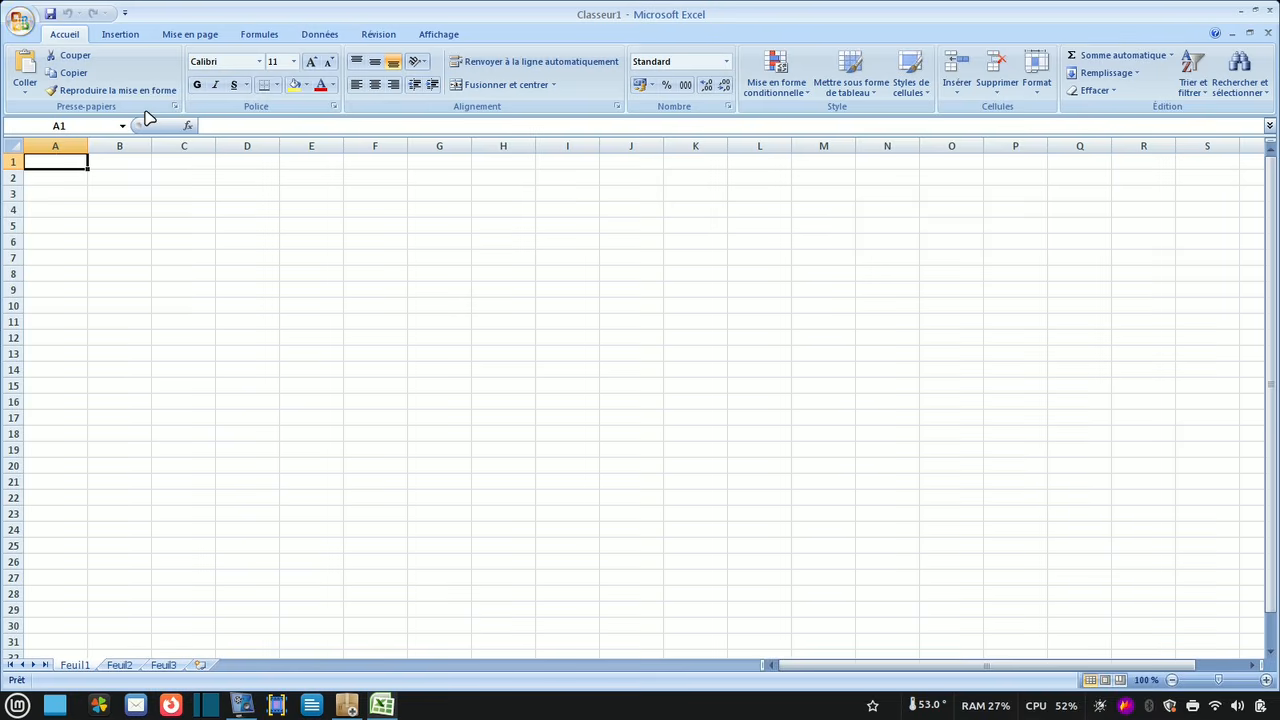
pyautogui.click(1267, 13)
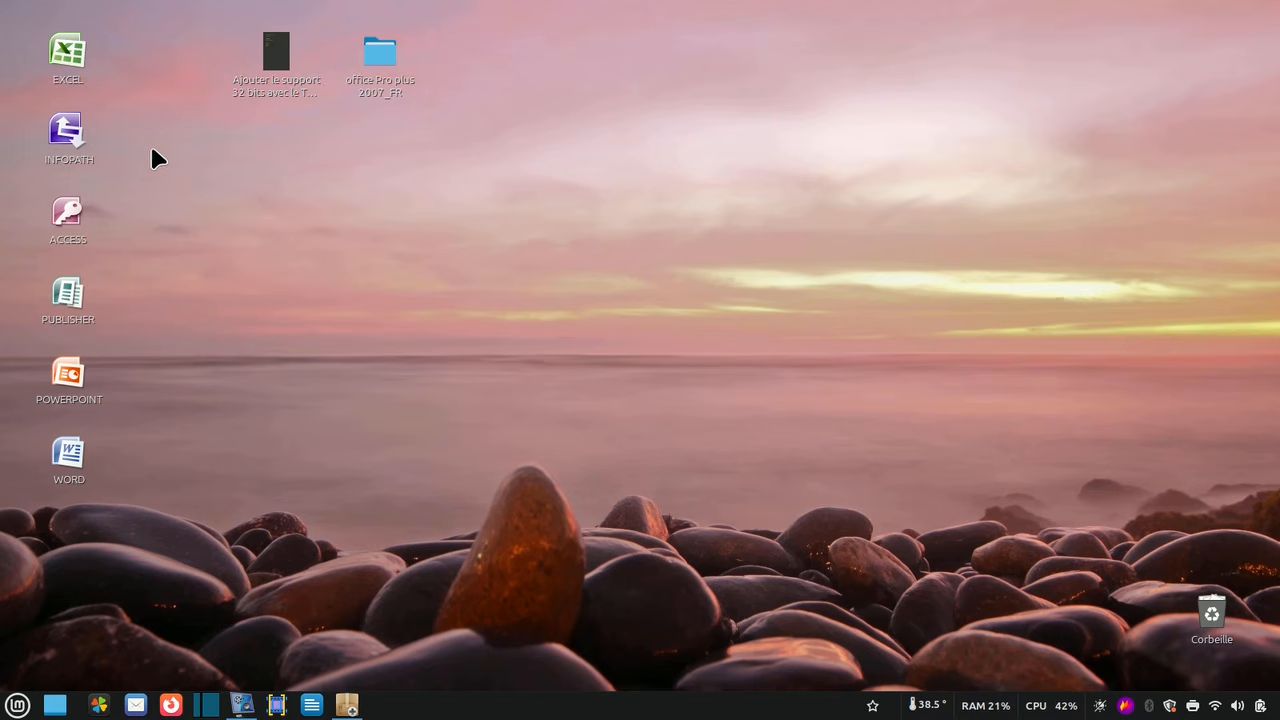
# - Copy the full launch command from the properties of the EXCEL desktop shortcut
pyautogui.rightClick(70, 57)
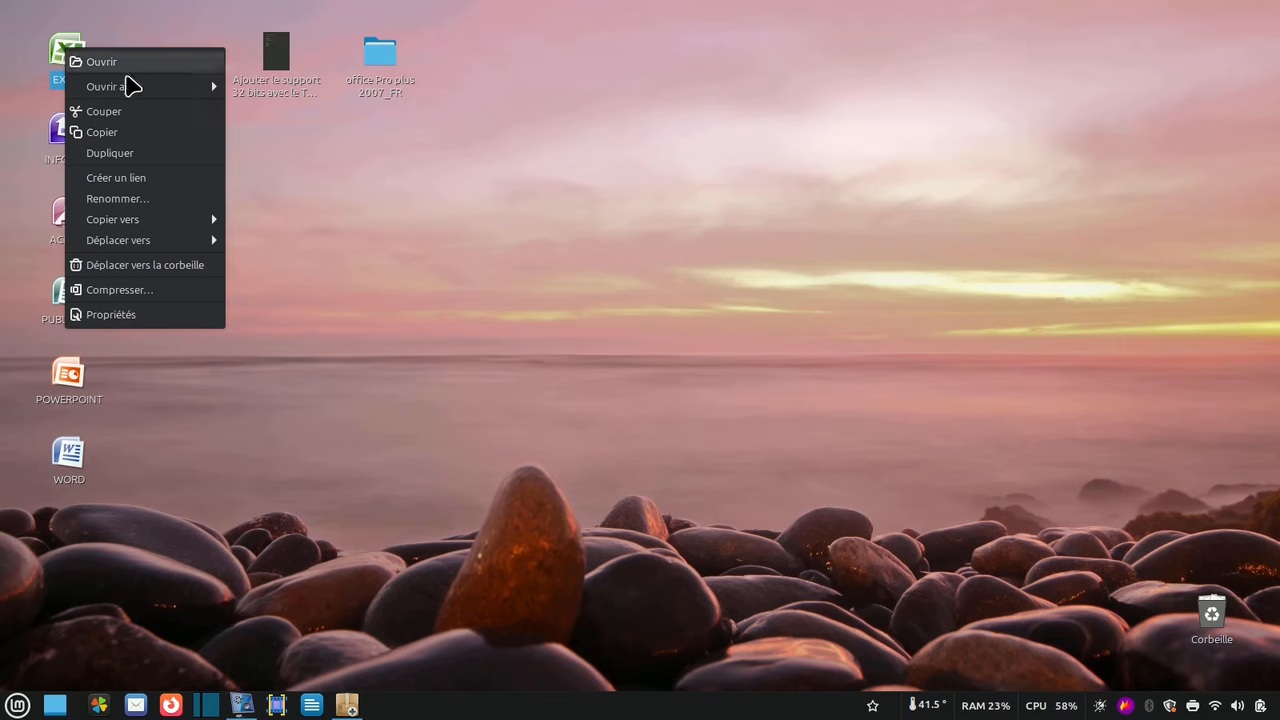
pyautogui.click(155, 316)
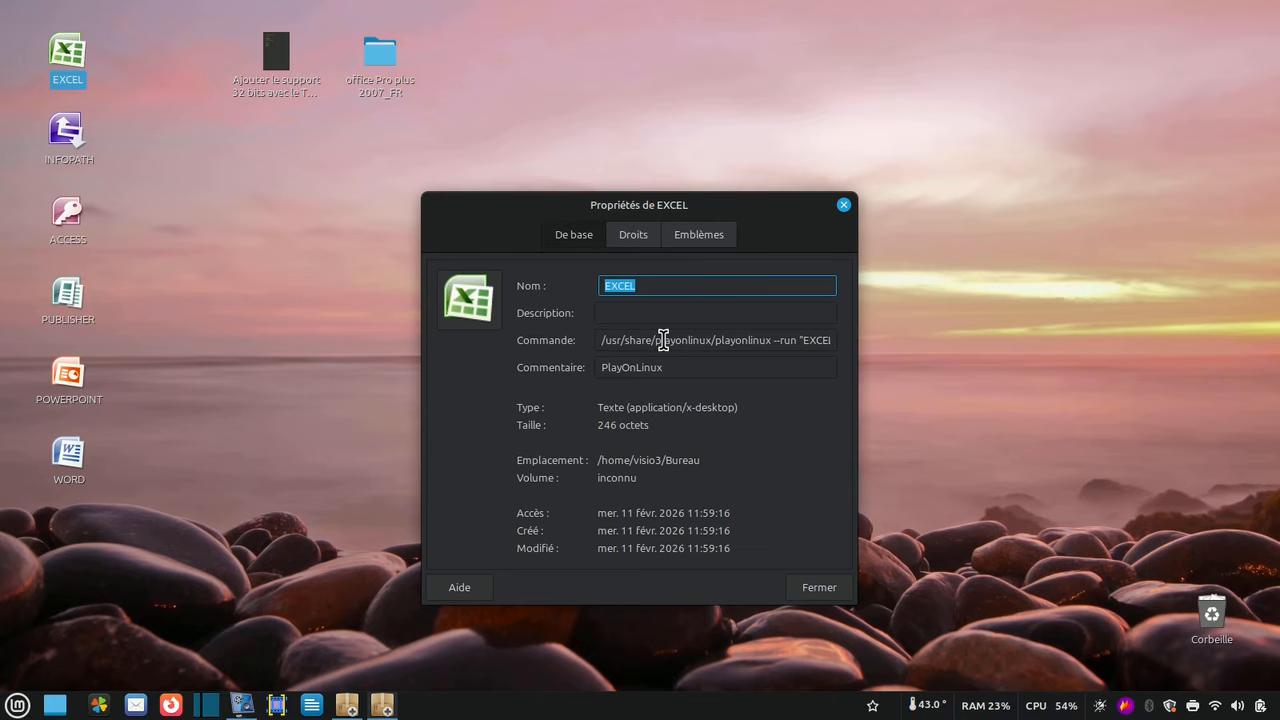
pyautogui.click(663, 340)
pyautogui.rightClick(664, 341)
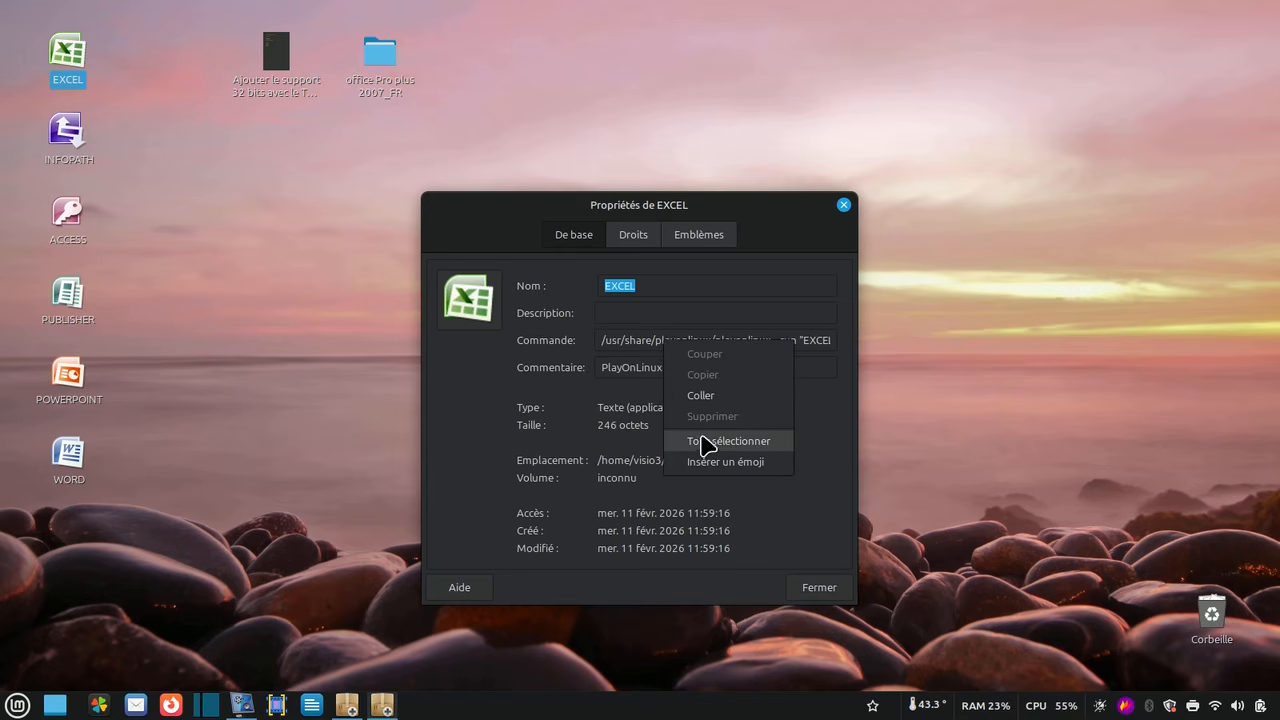
pyautogui.click(700, 441)
pyautogui.rightClick(683, 350)
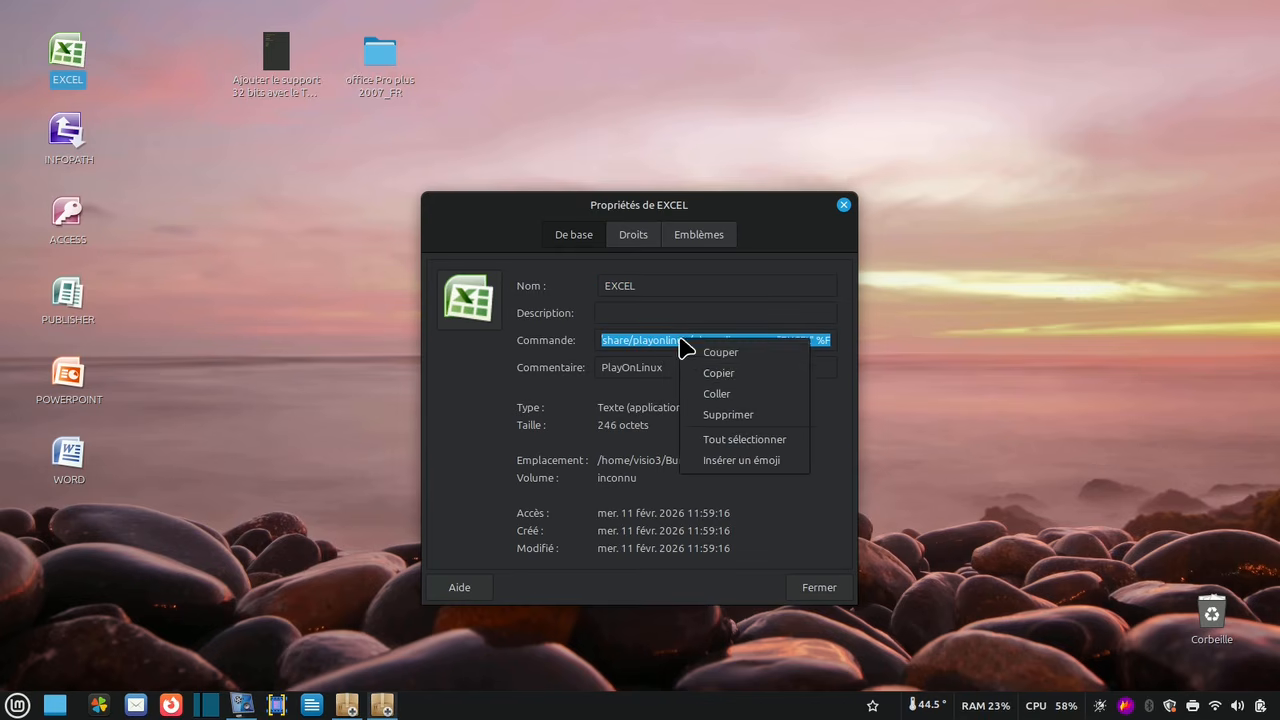
pyautogui.click(724, 384)
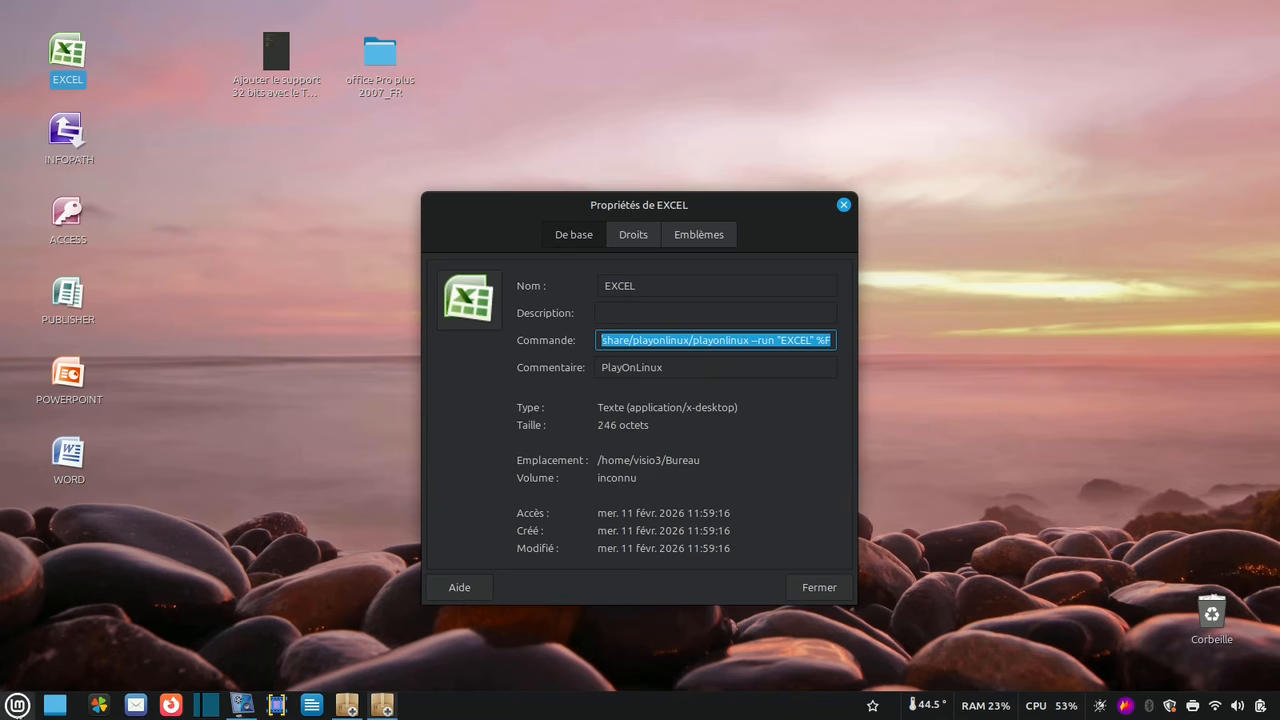
# - In the main menu editor, add a new element named EXCEL to the Bureautique category, using the copied launch command
pyautogui.rightClick(18, 706)
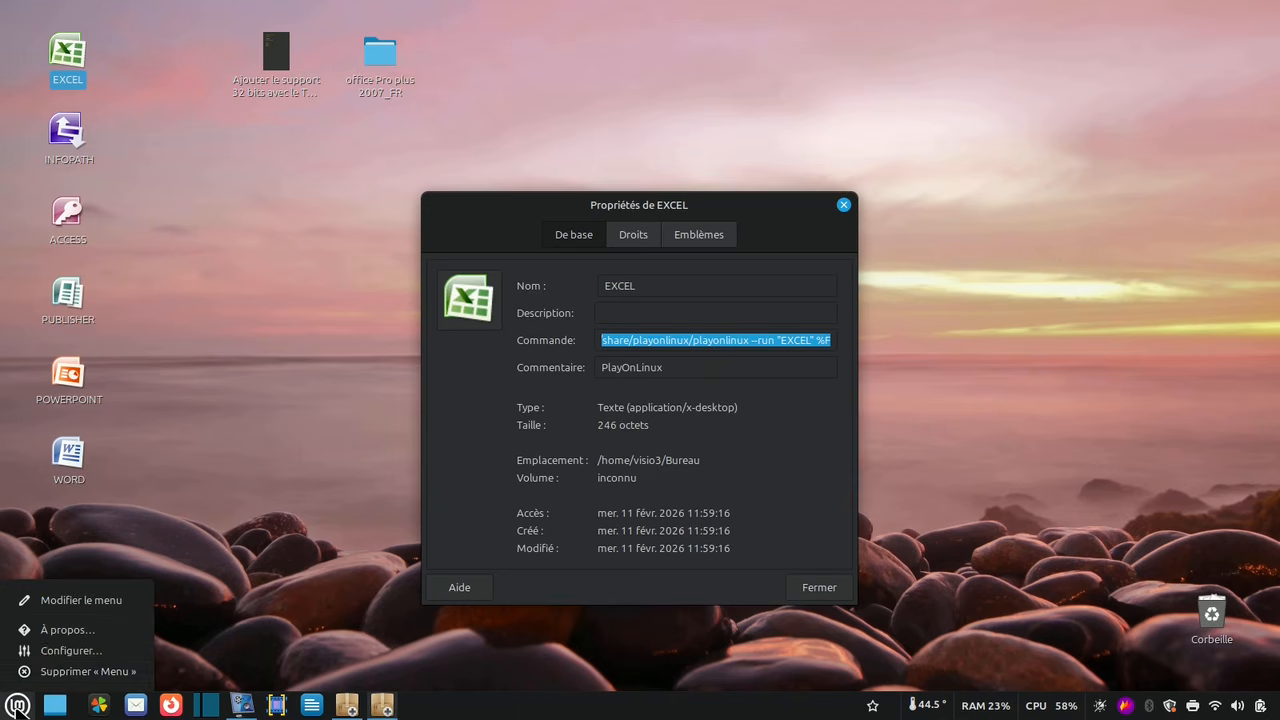
pyautogui.click(82, 603)
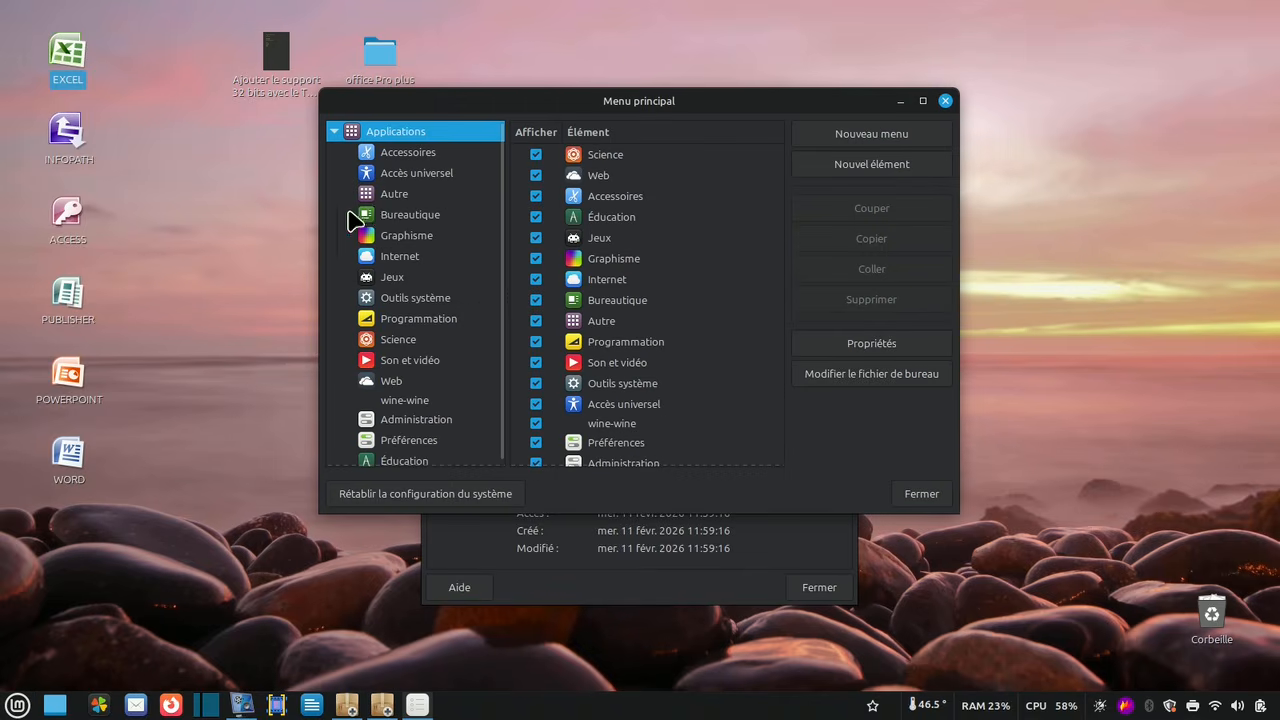
pyautogui.click(413, 220)
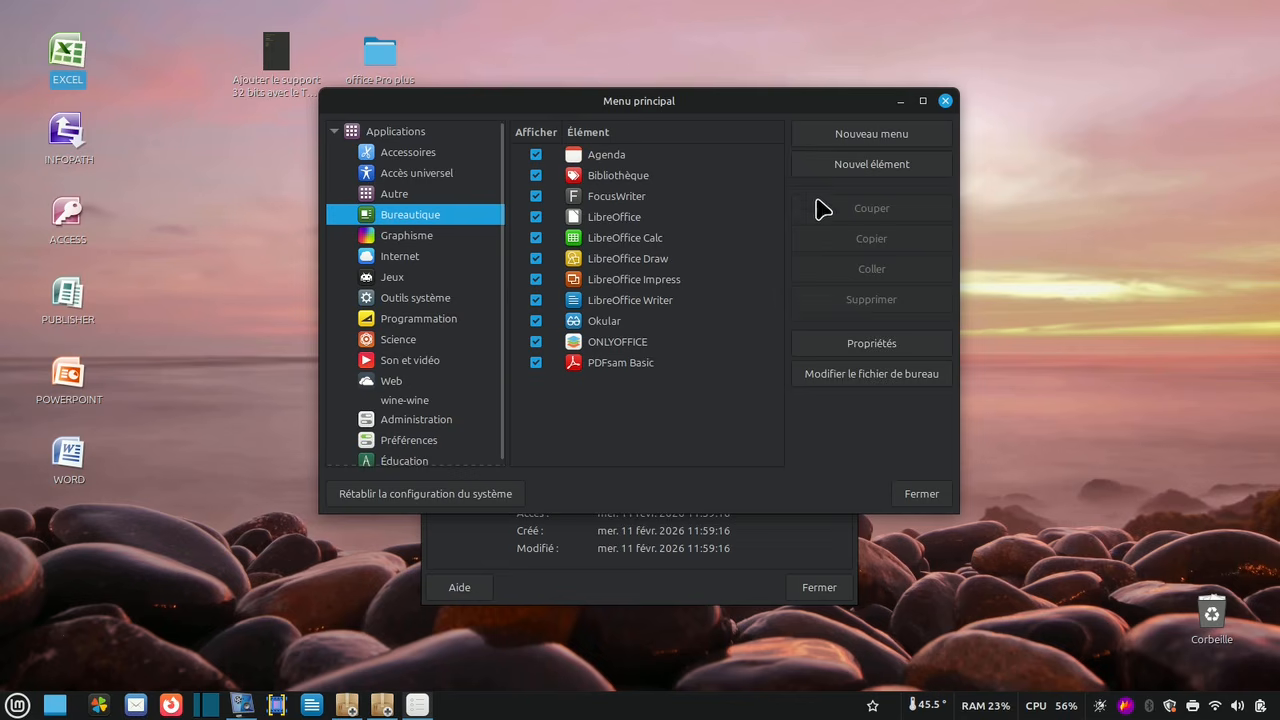
pyautogui.click(851, 166)
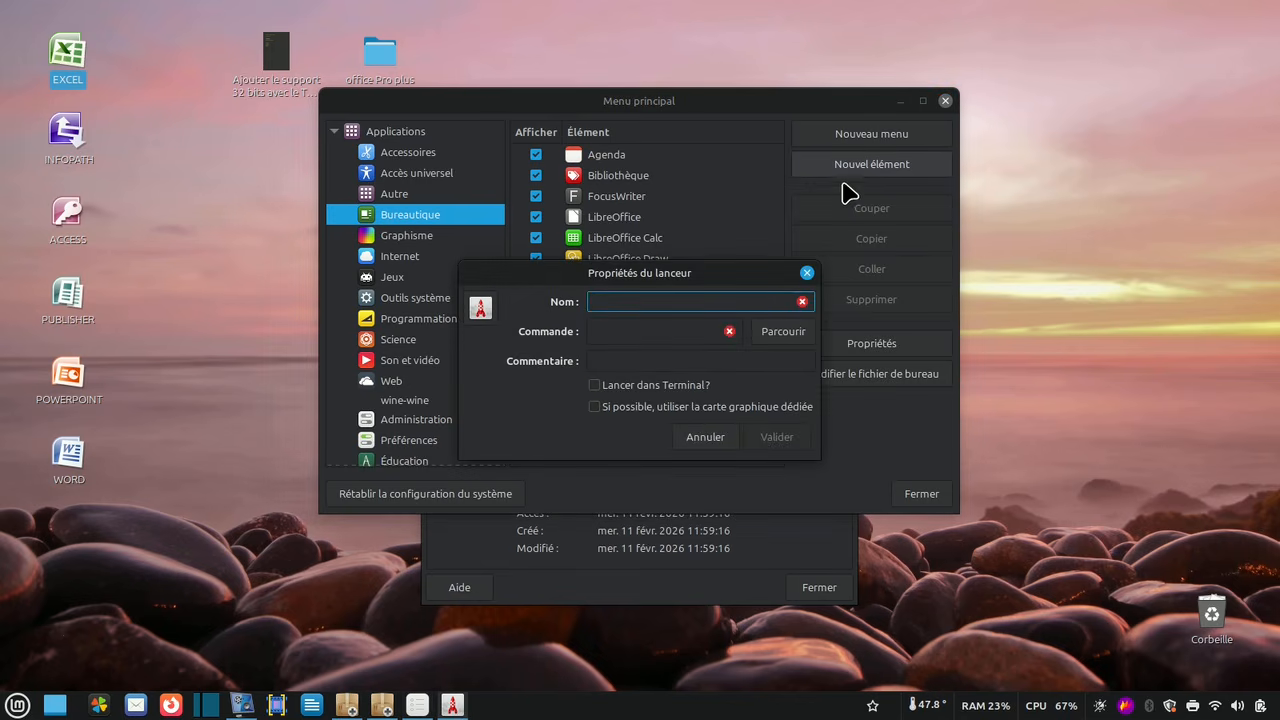
pyautogui.click(603, 331)
pyautogui.rightClick(603, 331)
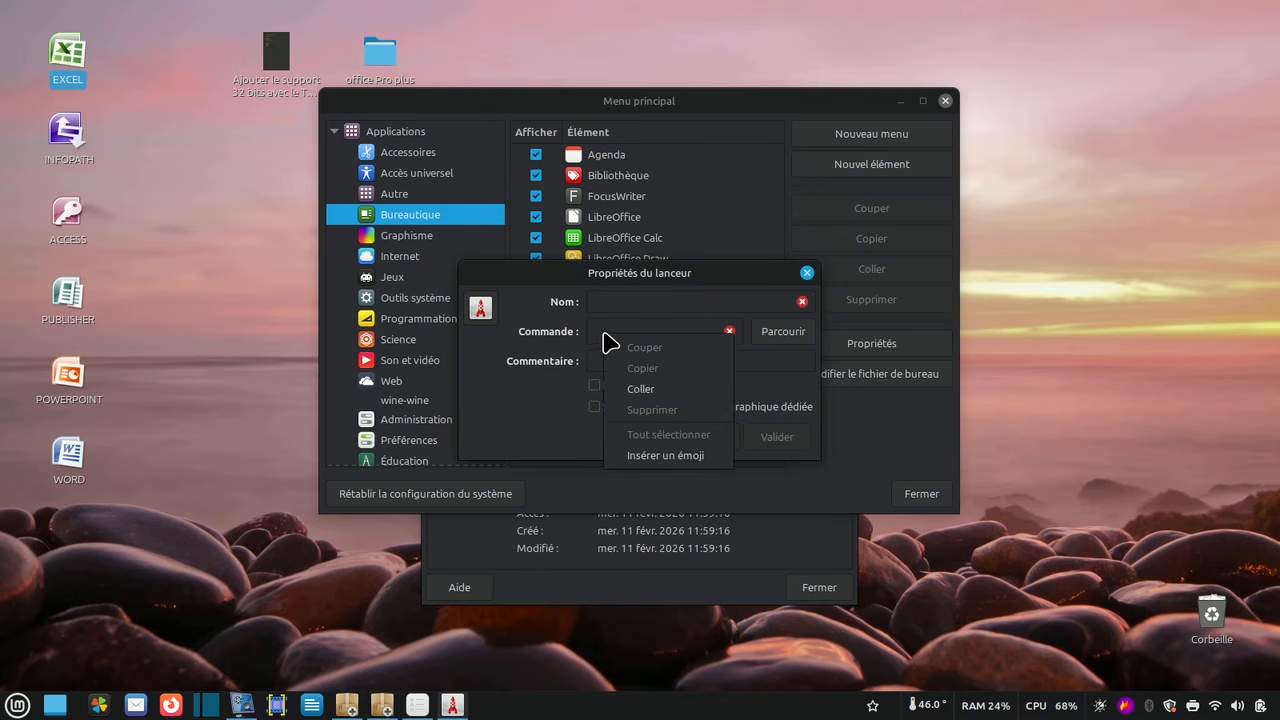
pyautogui.click(640, 388)
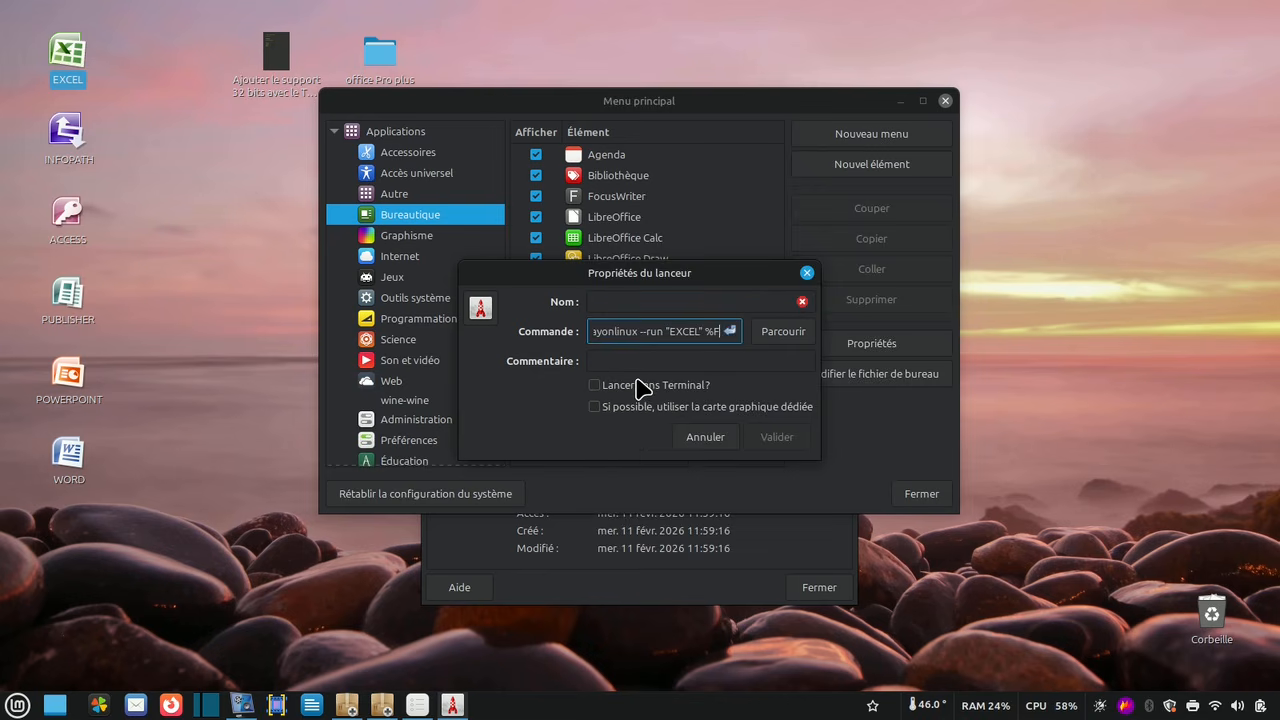
pyautogui.click(601, 301)
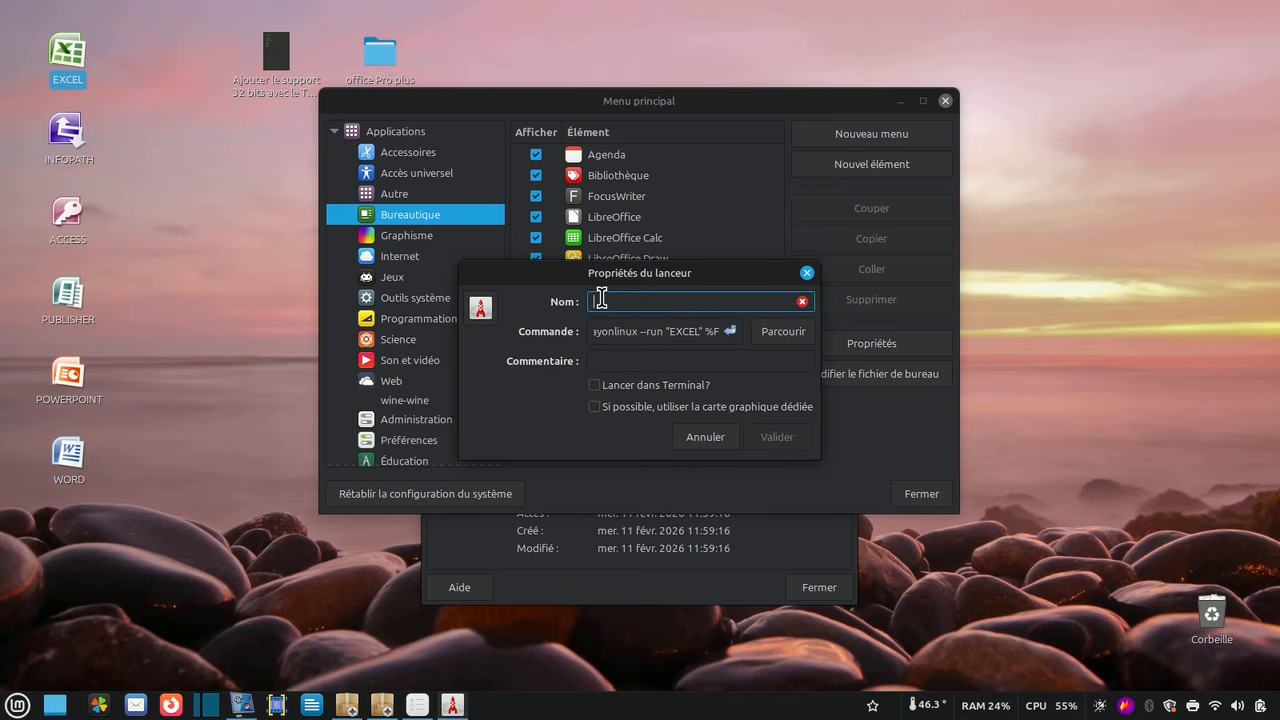
pyautogui.write('EXCEL')
pyautogui.click(789, 436)
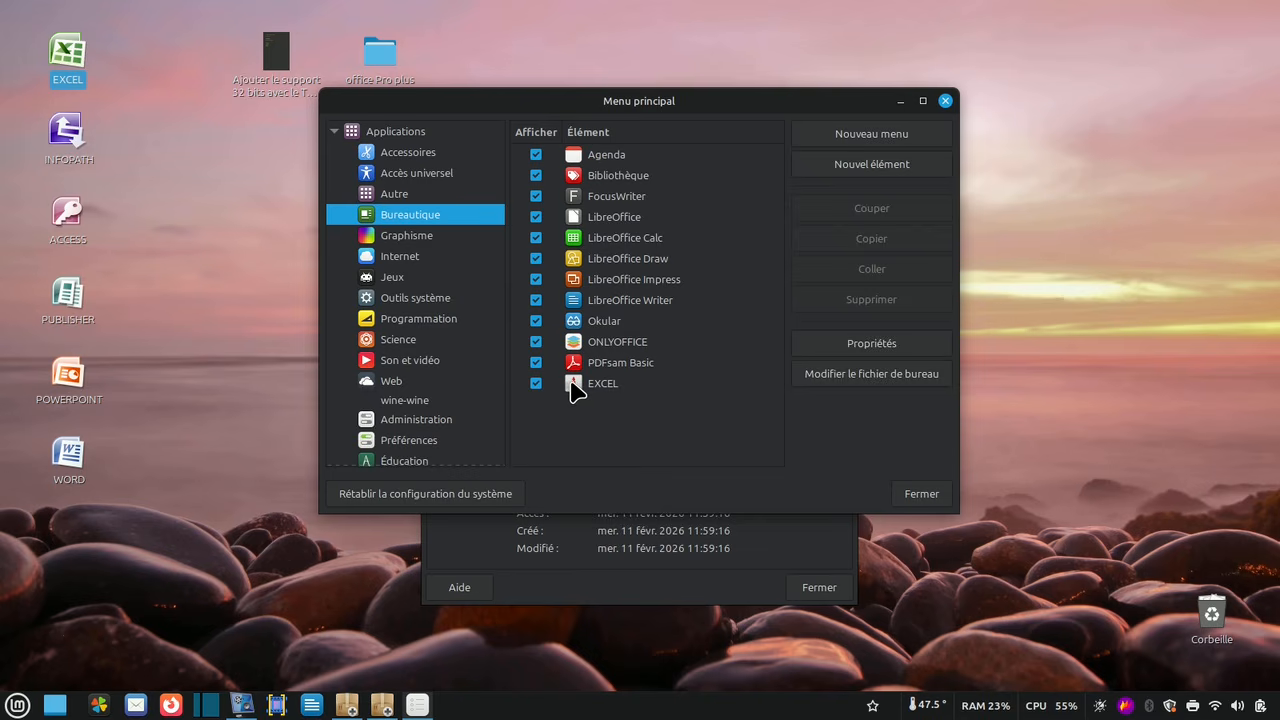
# - Give the EXCEL element in the main menu editor the ms-excel icon and close the EXCEL shortcut's properties
pyautogui.rightClick(575, 390)
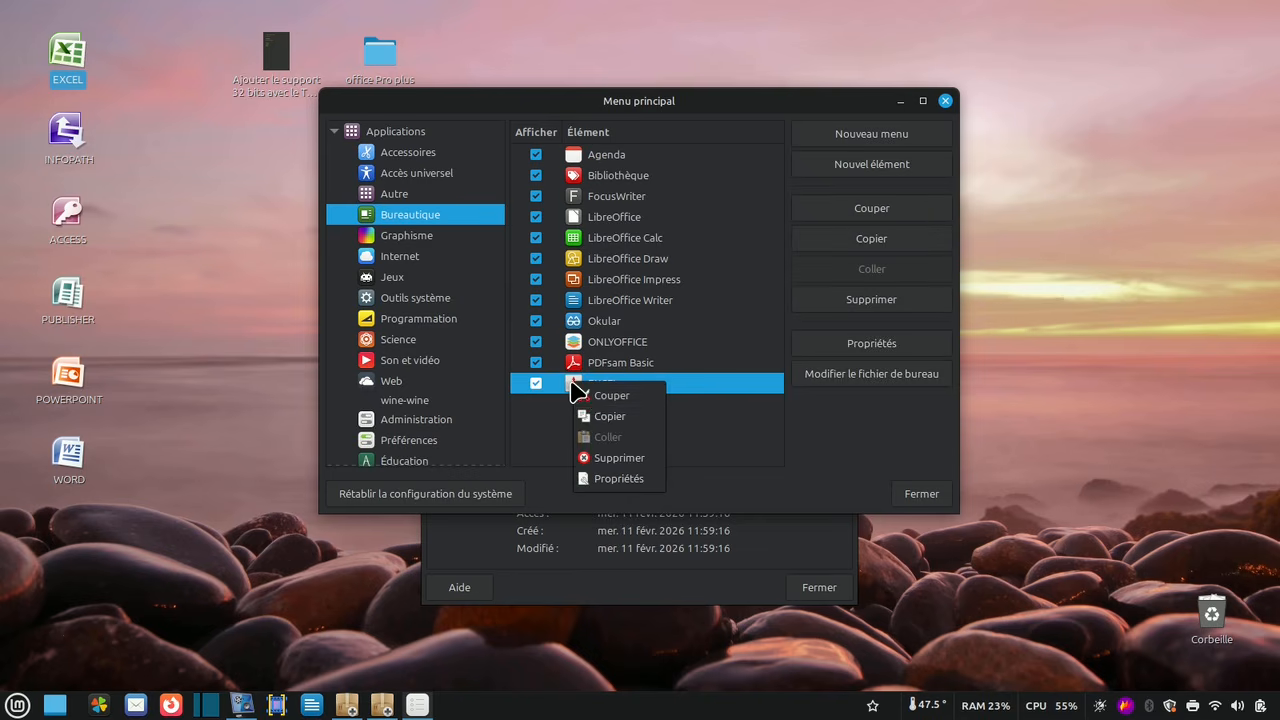
pyautogui.click(622, 480)
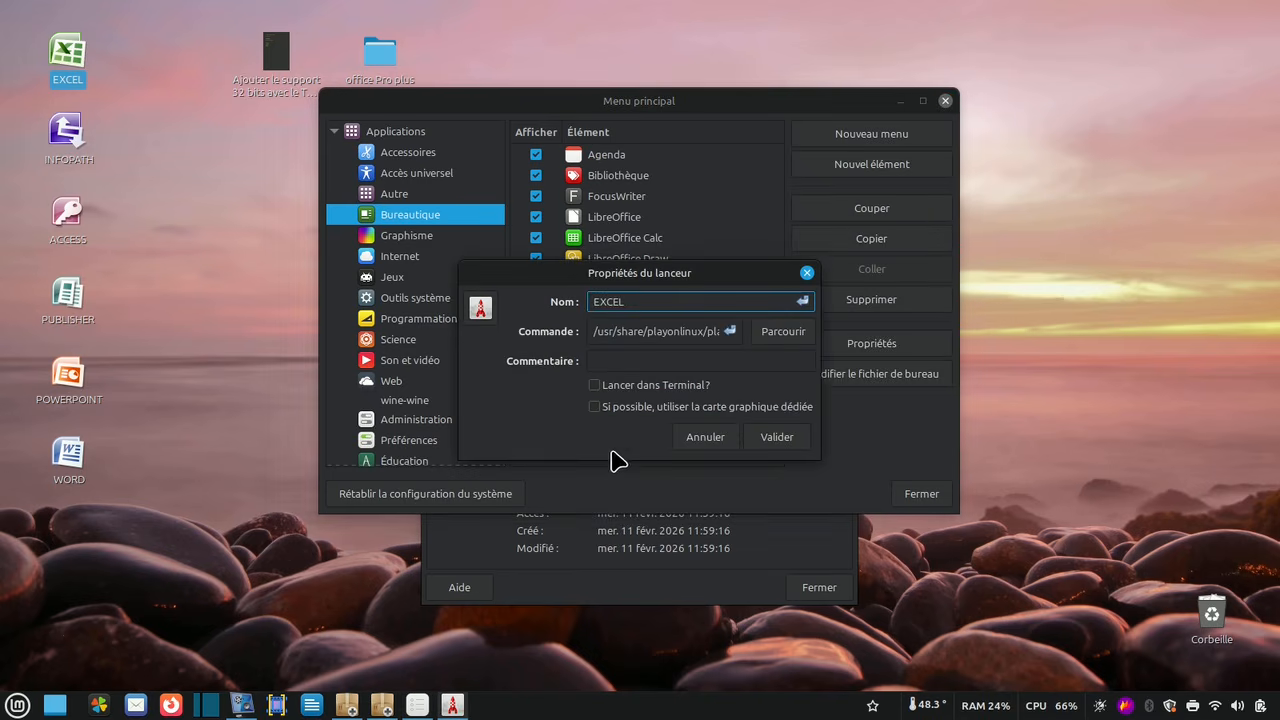
pyautogui.click(480, 310)
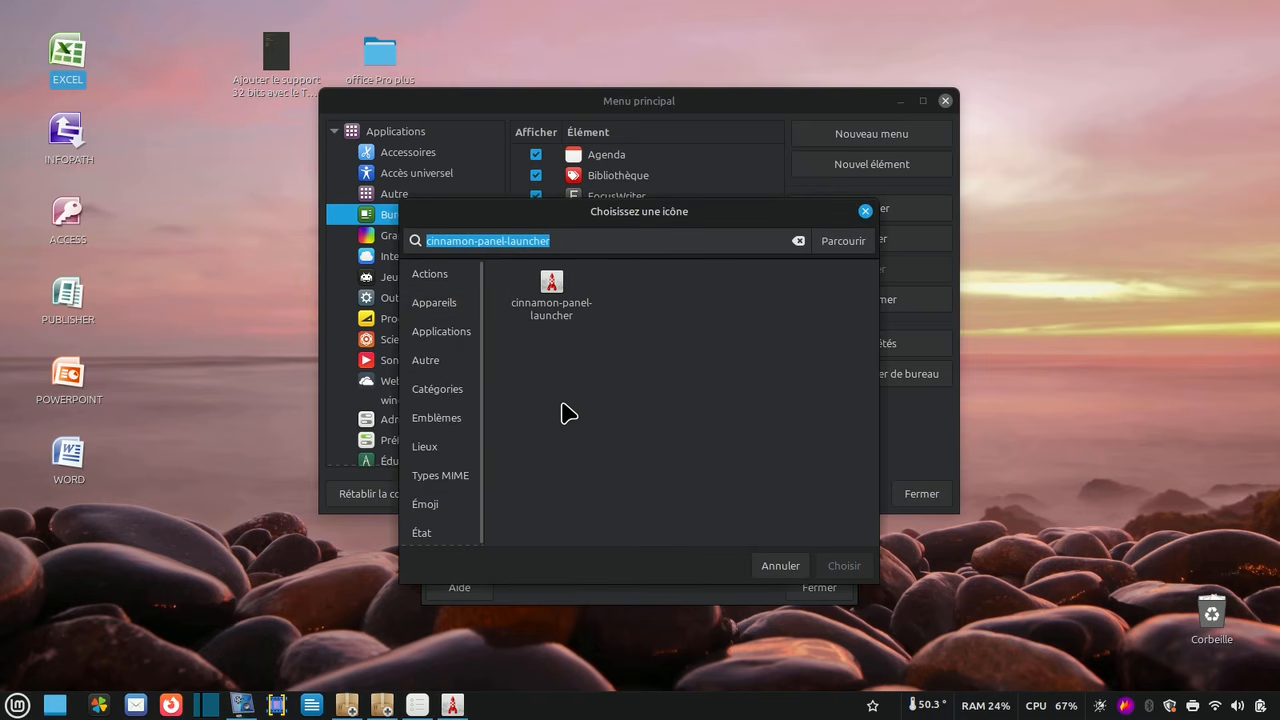
pyautogui.write('EX')
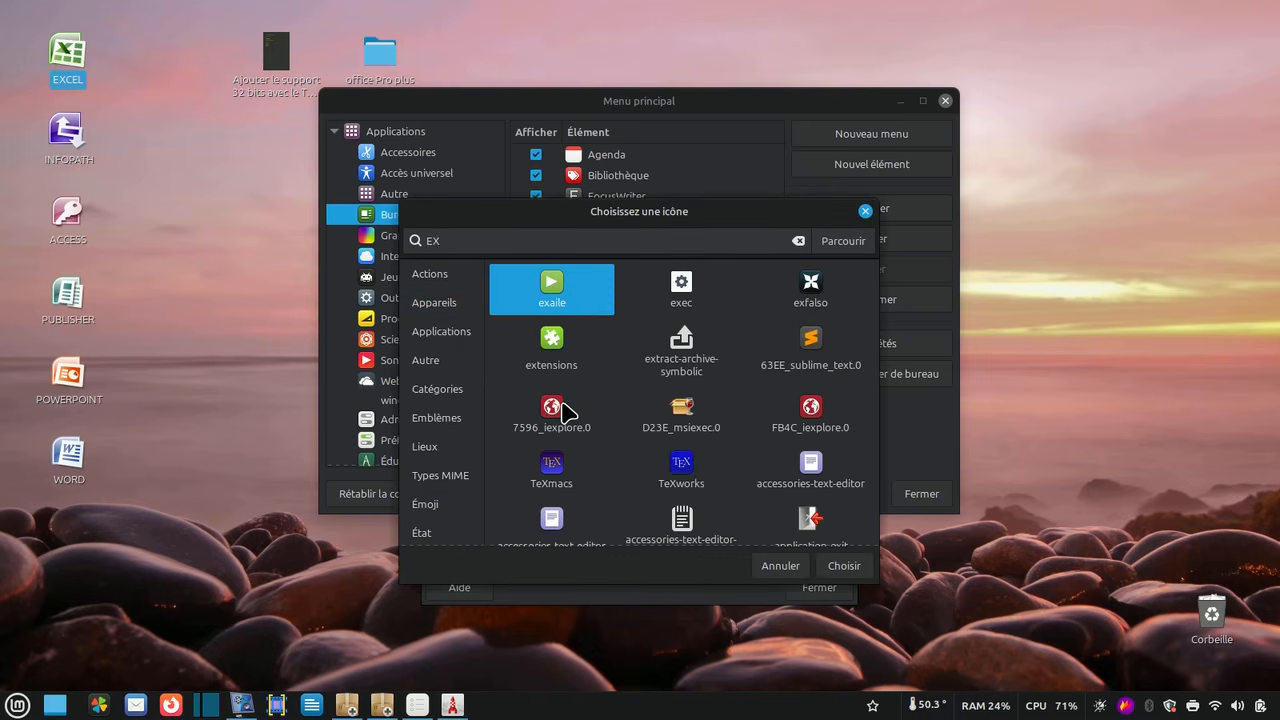
pyautogui.write('CEL')
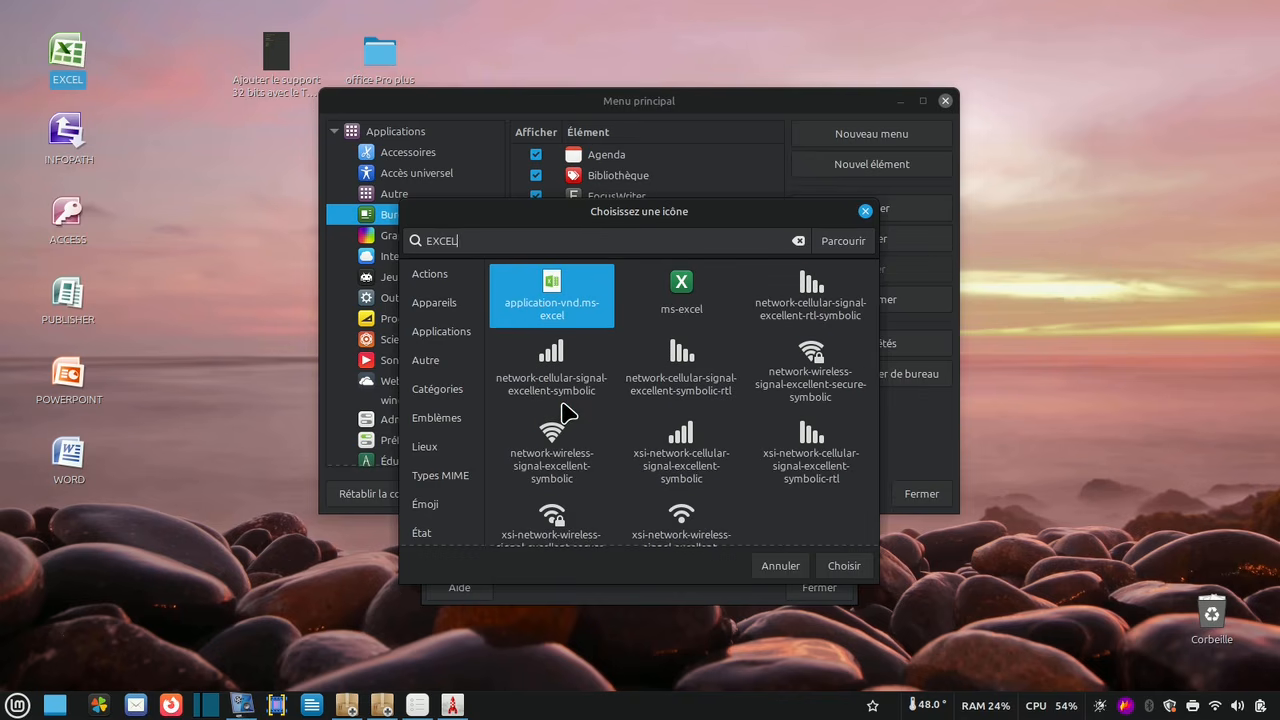
pyautogui.click(686, 290)
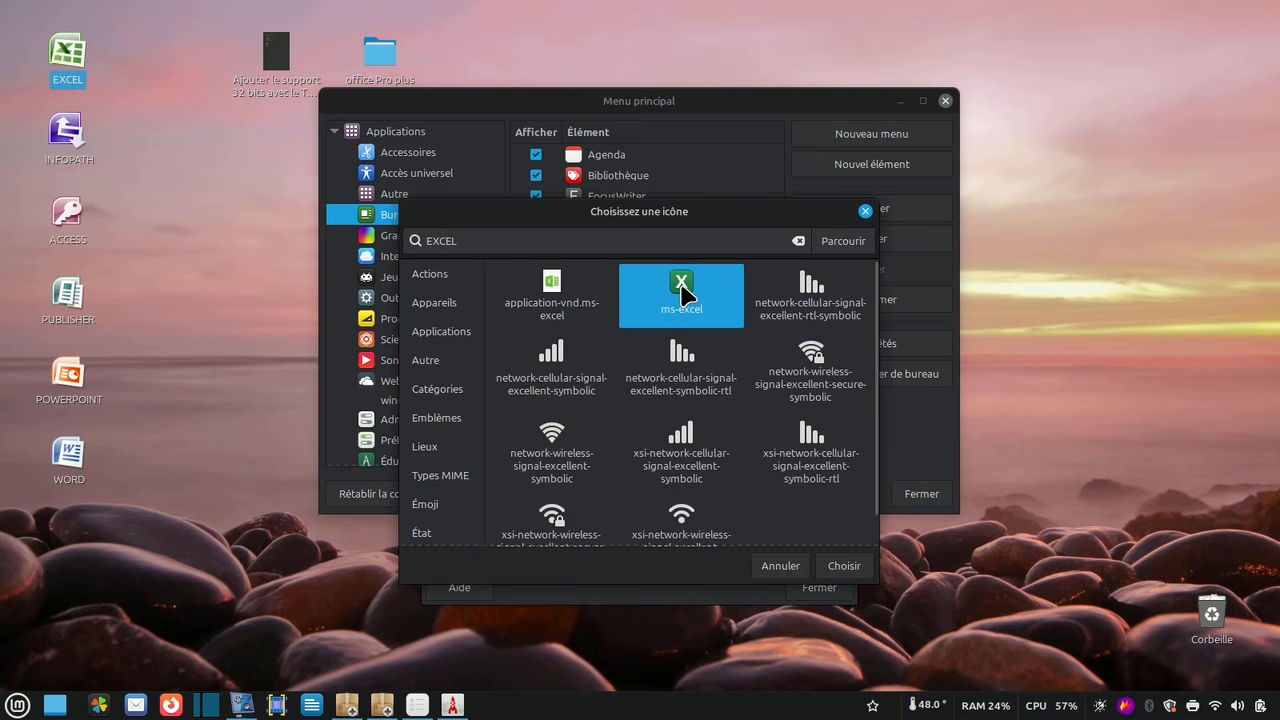
pyautogui.click(840, 567)
pyautogui.click(775, 437)
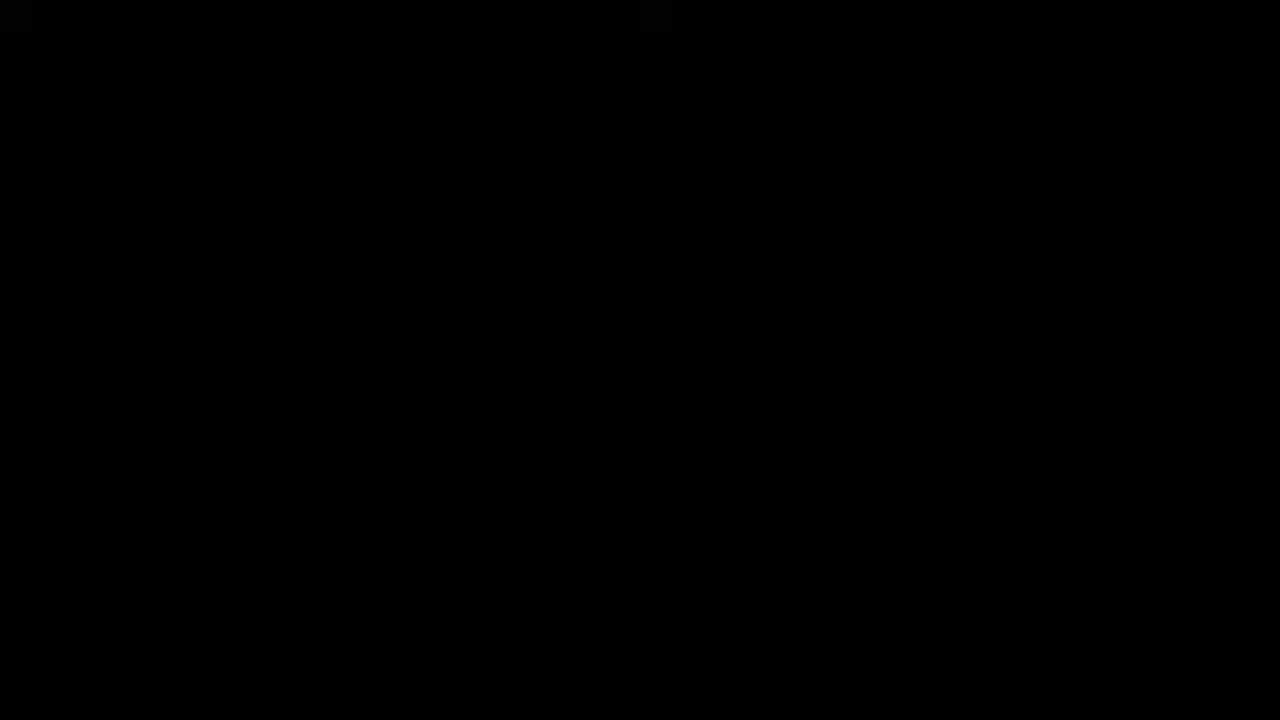
pyautogui.click(488, 540)
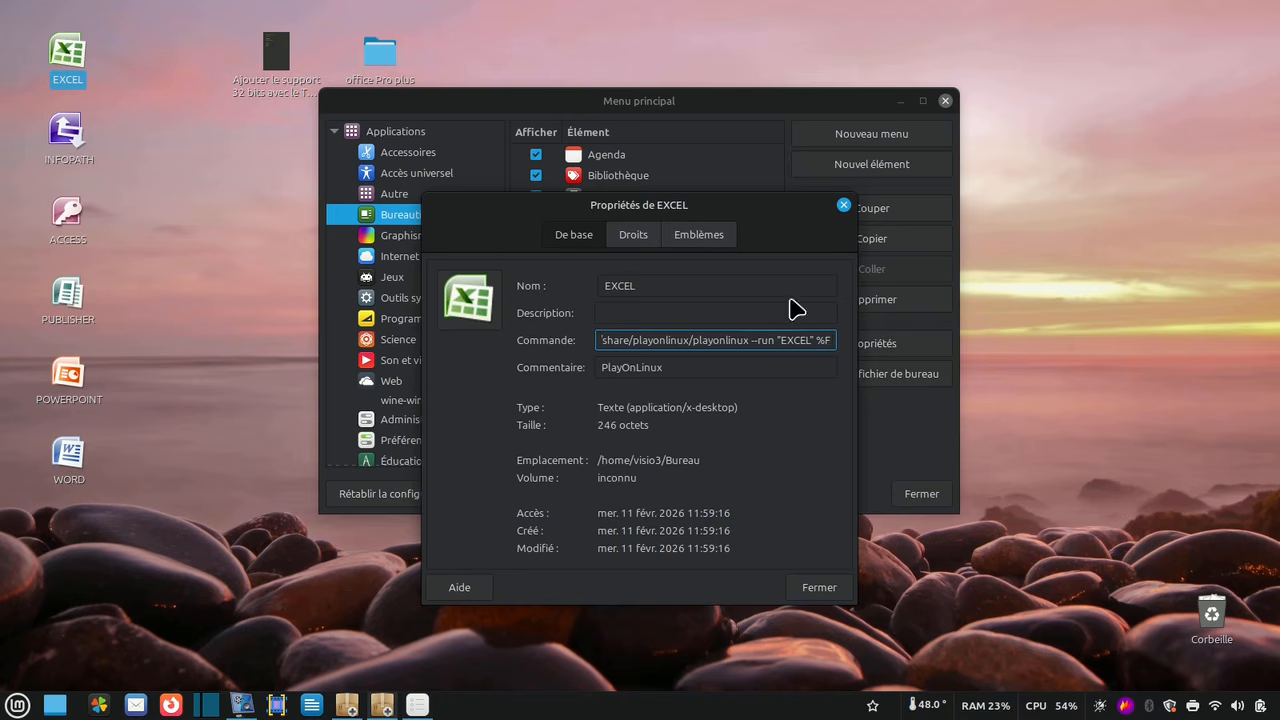
pyautogui.click(844, 207)
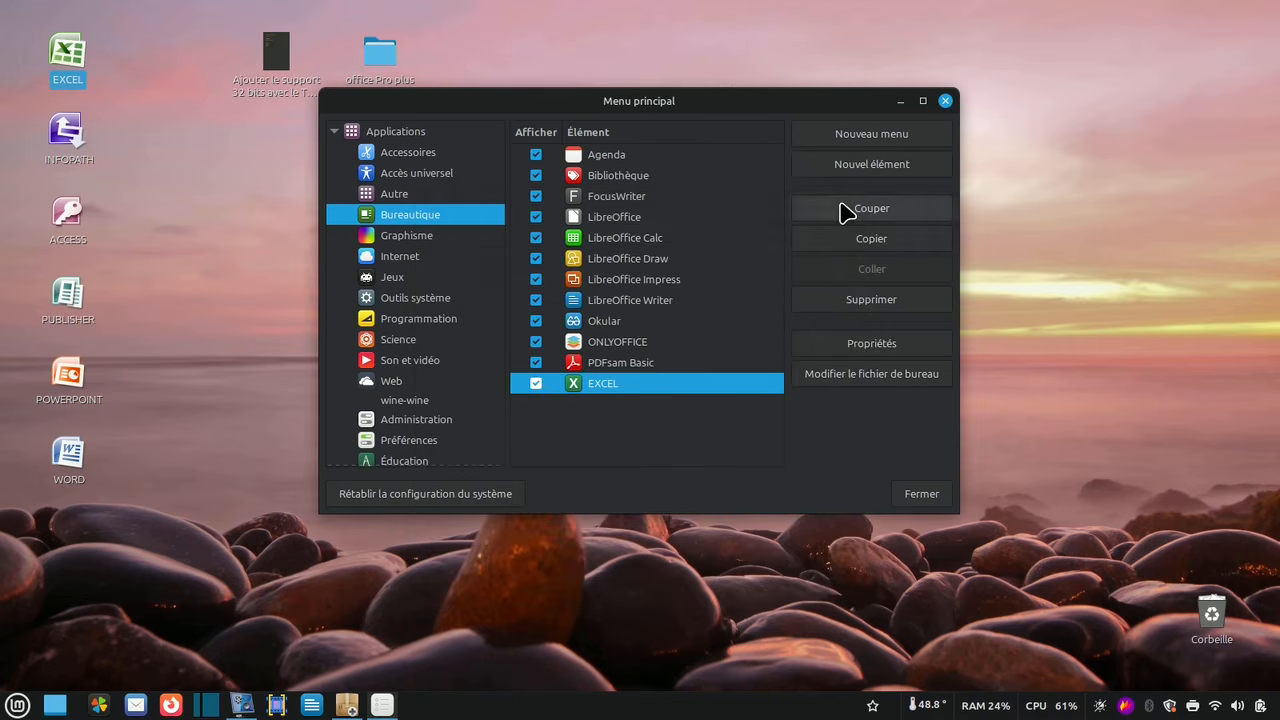
# - Copy the full launch command from the properties of the WORD desktop shortcut
pyautogui.rightClick(72, 458)
pyautogui.click(112, 432)
pyautogui.tripleClick(677, 340)
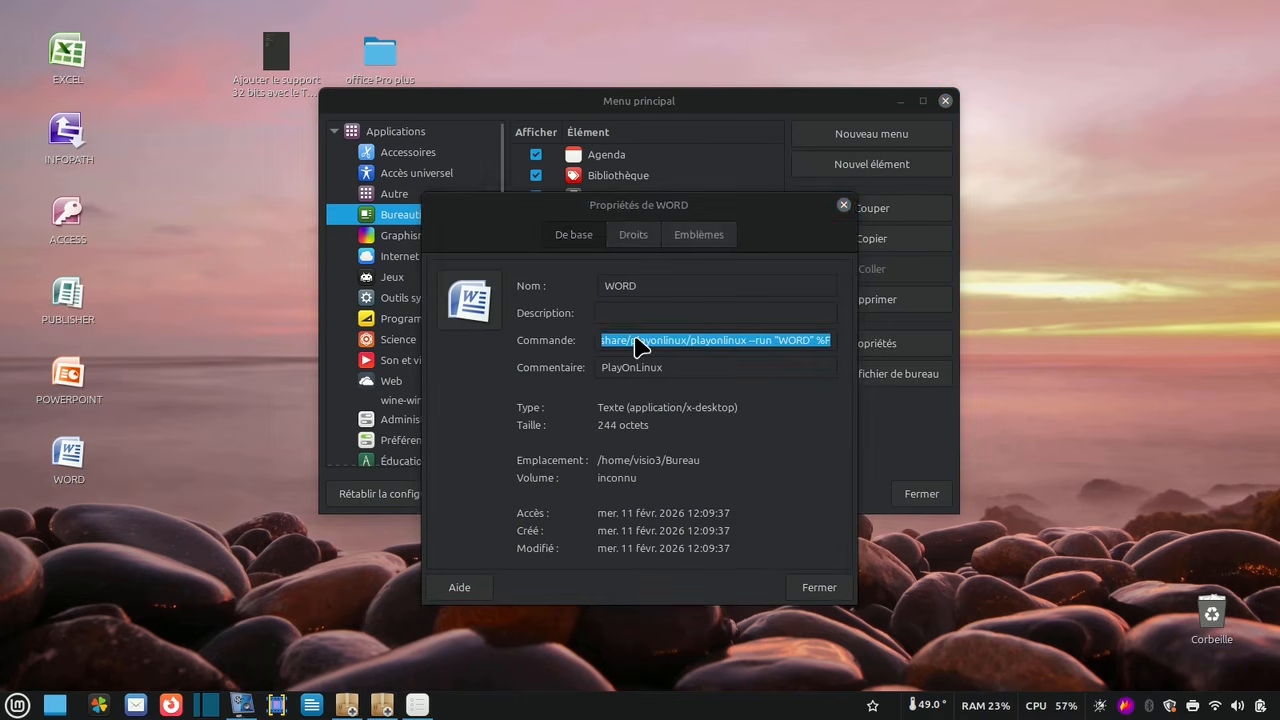
pyautogui.hotkey('ctrl', 'c')
pyautogui.click(844, 205)
# - Add a new element named WORD to the Bureautique category, with the copied launch command and a Word icon
pyautogui.click(912, 165)
pyautogui.write('WORD')
pyautogui.click(602, 329)
pyautogui.hotkey('ctrl', 'v')
pyautogui.click(485, 313)
pyautogui.write('WO')
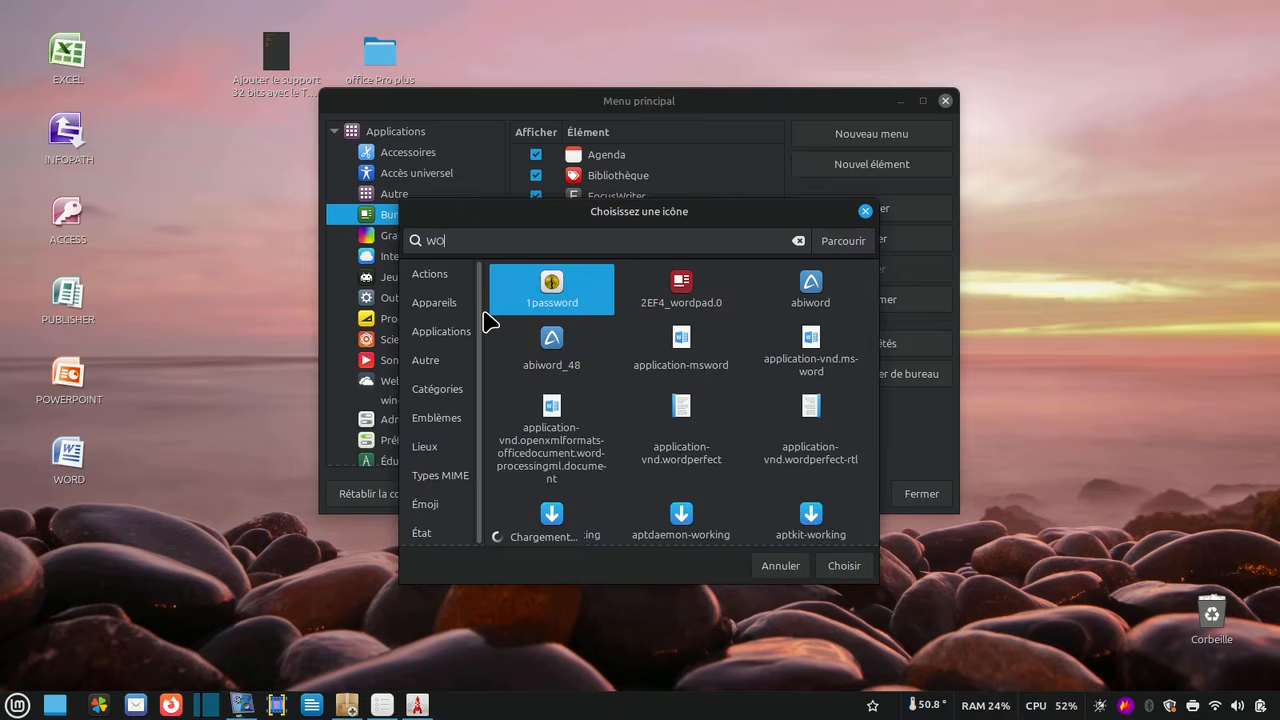
pyautogui.write('RD')
pyautogui.moveTo(877, 318); pyautogui.dragTo(877, 490)
pyautogui.doubleClick(686, 324)
pyautogui.click(675, 450)
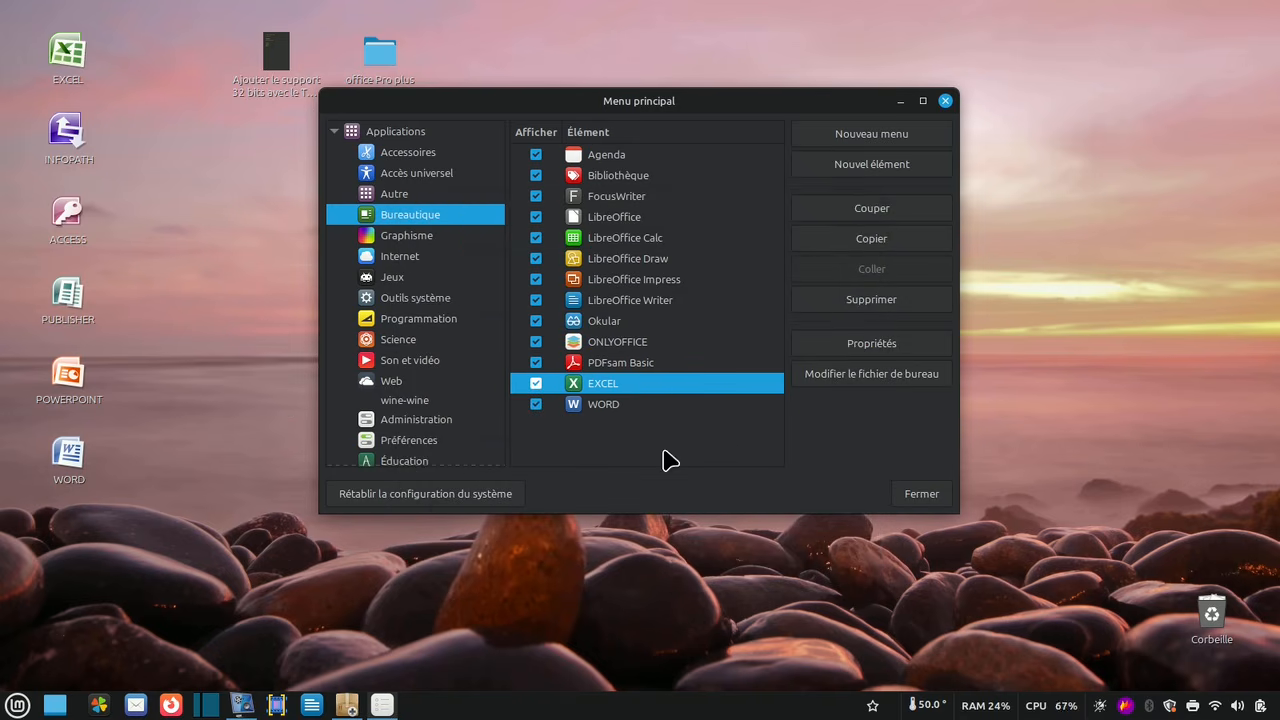
# - Copy the full launch command from the properties of the POWERPOINT desktop shortcut
pyautogui.rightClick(62, 383)
pyautogui.click(149, 654)
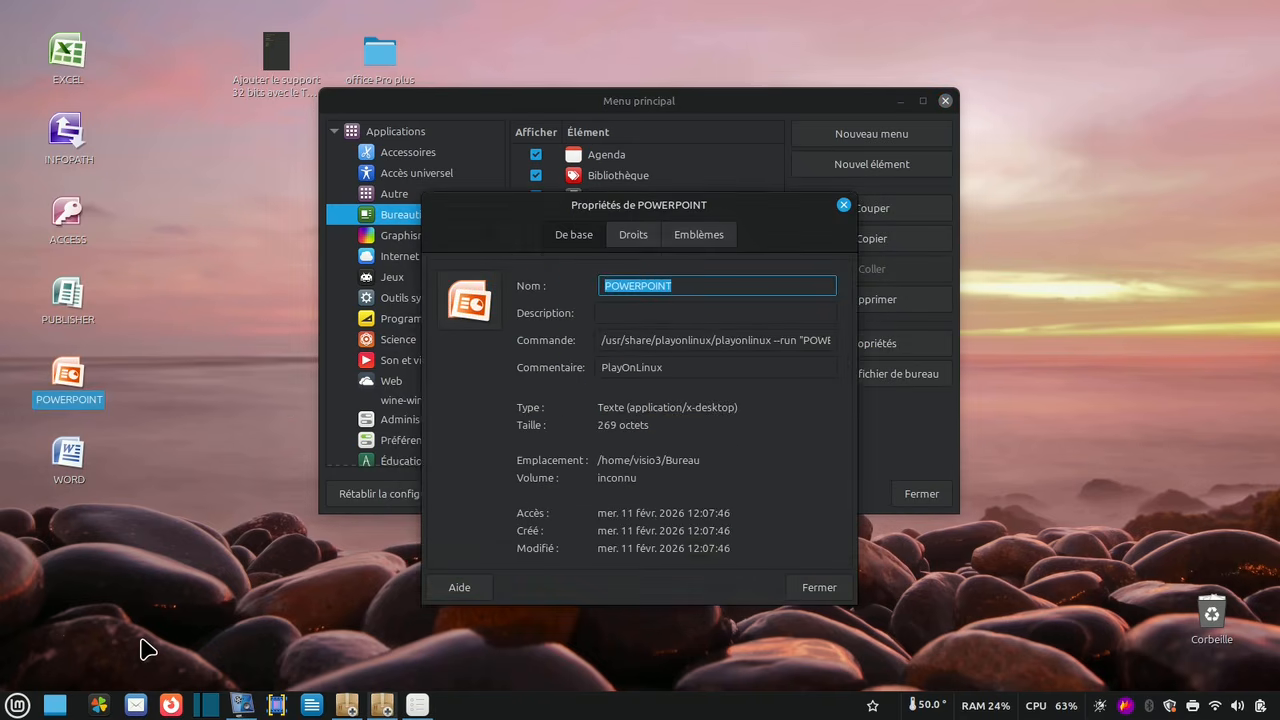
pyautogui.rightClick(680, 333)
pyautogui.click(730, 436)
pyautogui.rightClick(686, 337)
pyautogui.click(724, 372)
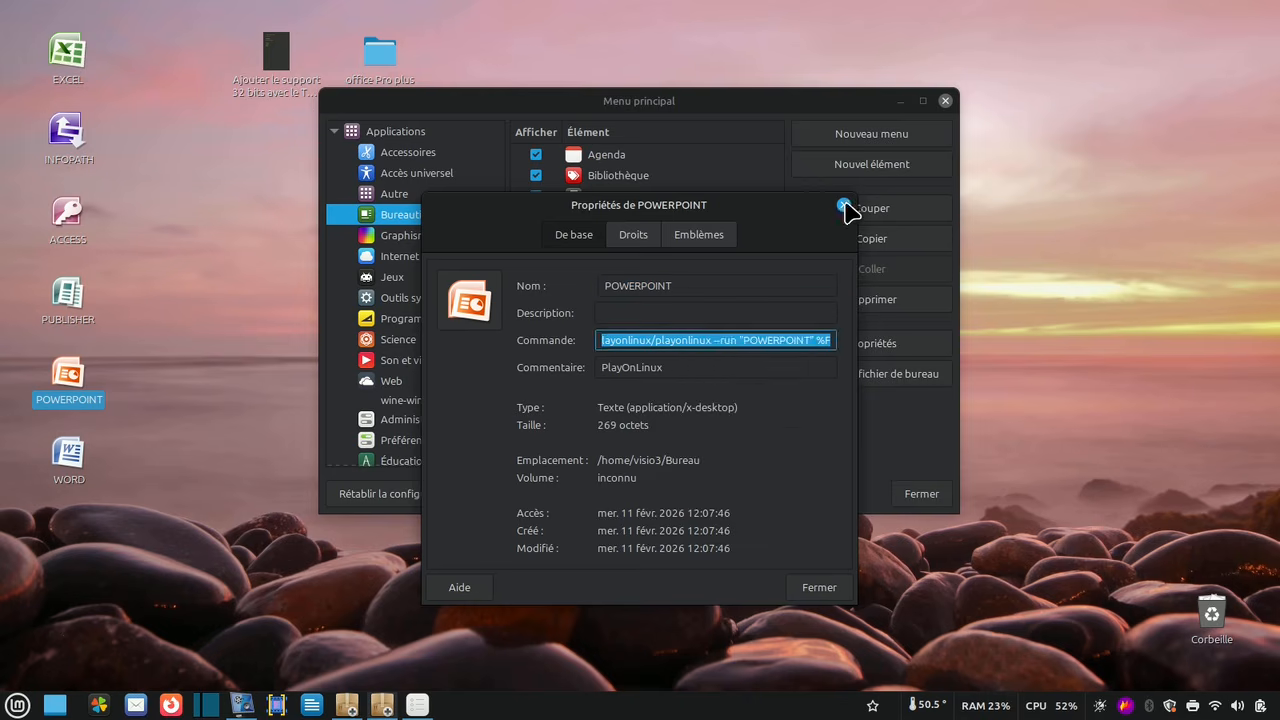
pyautogui.click(844, 205)
# - Start a new Bureautique element named POWERPOINT that uses the copied launch command
pyautogui.click(851, 167)
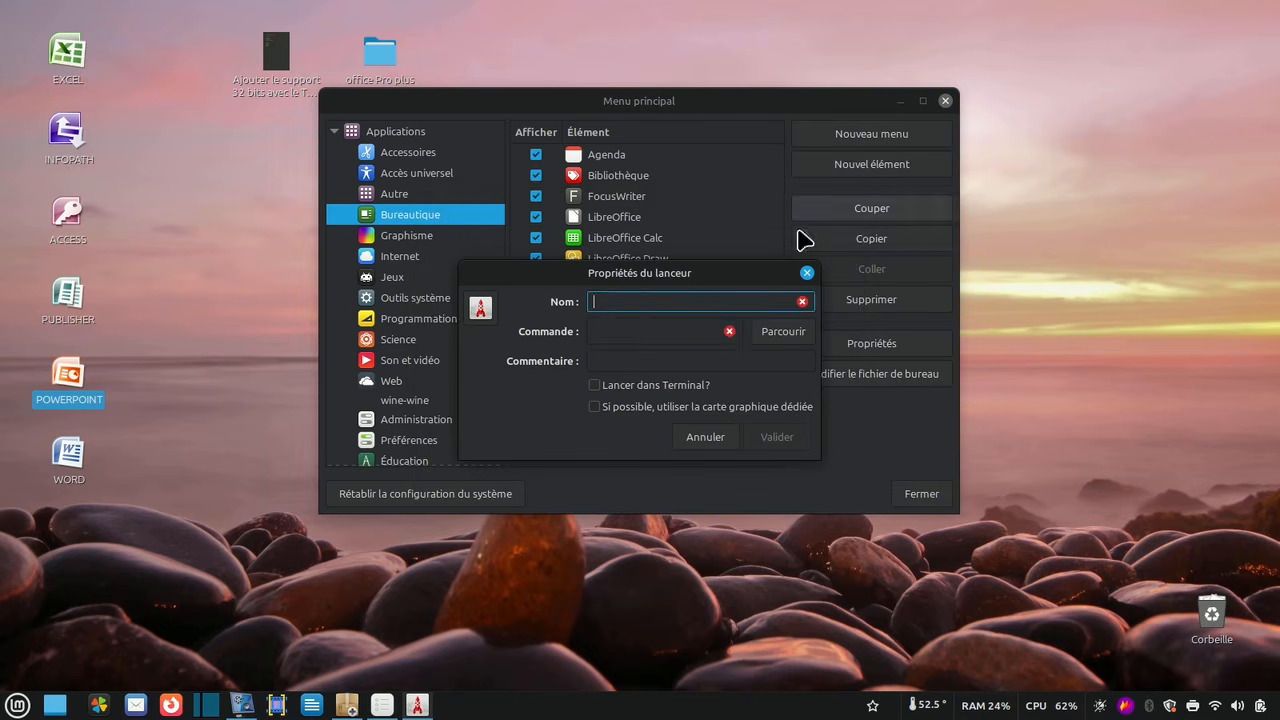
pyautogui.rightClick(602, 333)
pyautogui.click(640, 390)
pyautogui.click(600, 300)
pyautogui.write('POWERPOINT')
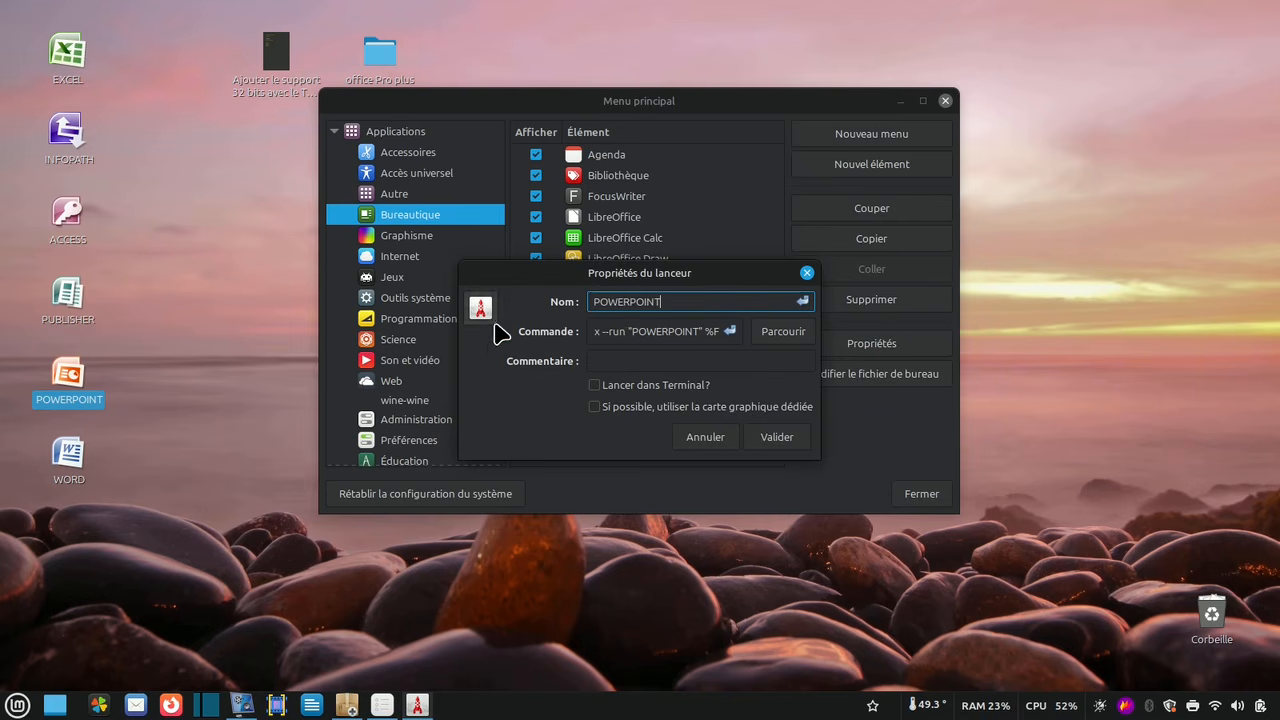
# - Assign the ms-powerpoint icon to the POWERPOINT element, save it and close the main menu editor
pyautogui.rightClick(615, 305)
pyautogui.click(665, 403)
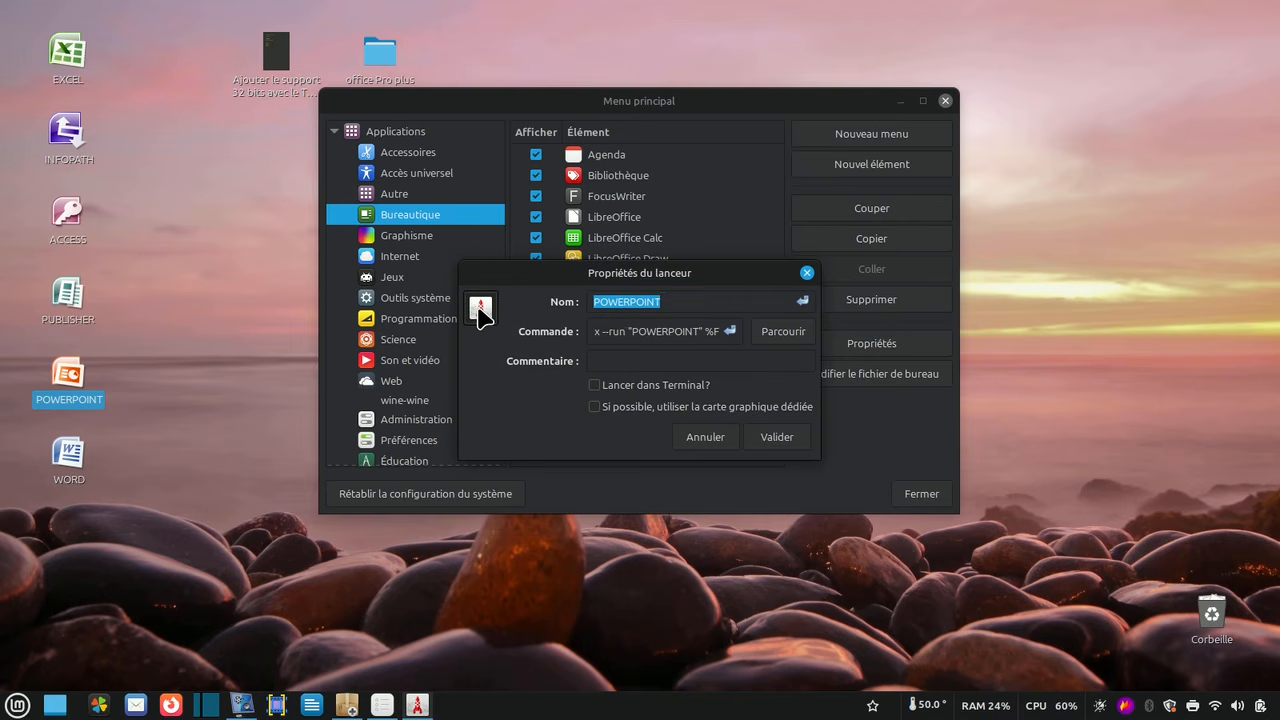
pyautogui.click(480, 312)
pyautogui.rightClick(503, 242)
pyautogui.click(509, 296)
pyautogui.click(810, 290)
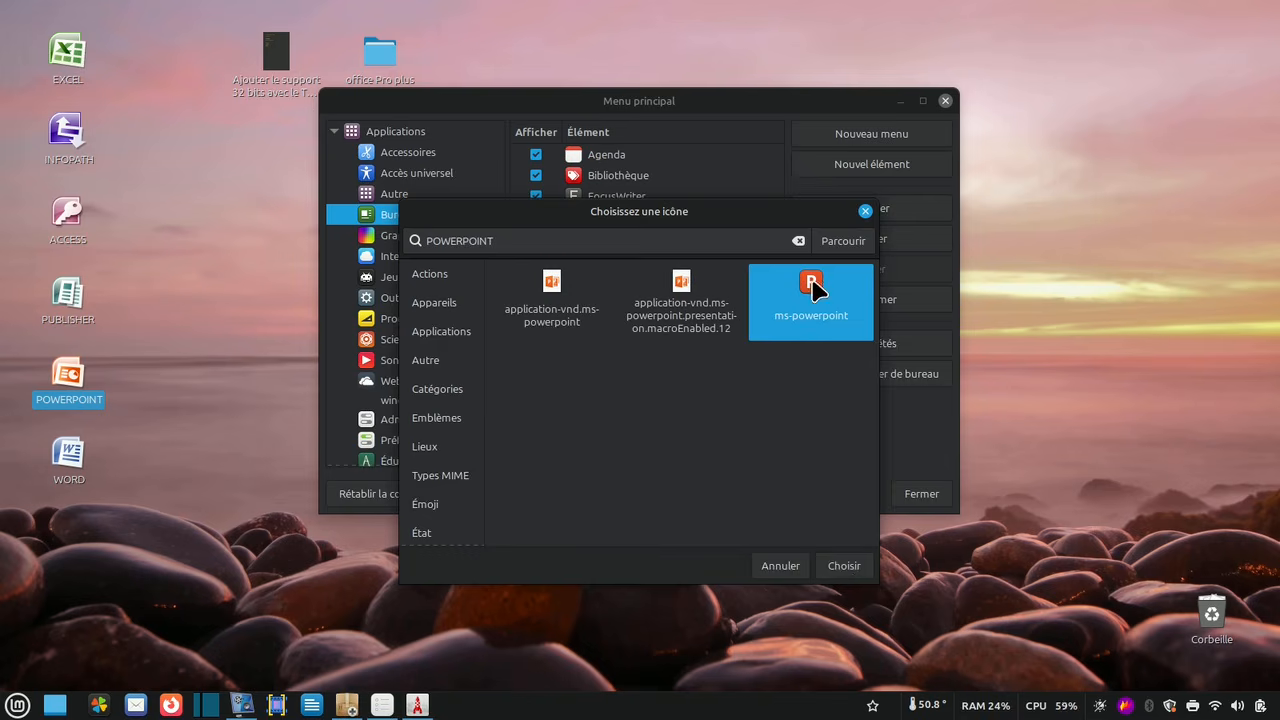
pyautogui.click(844, 566)
pyautogui.click(773, 440)
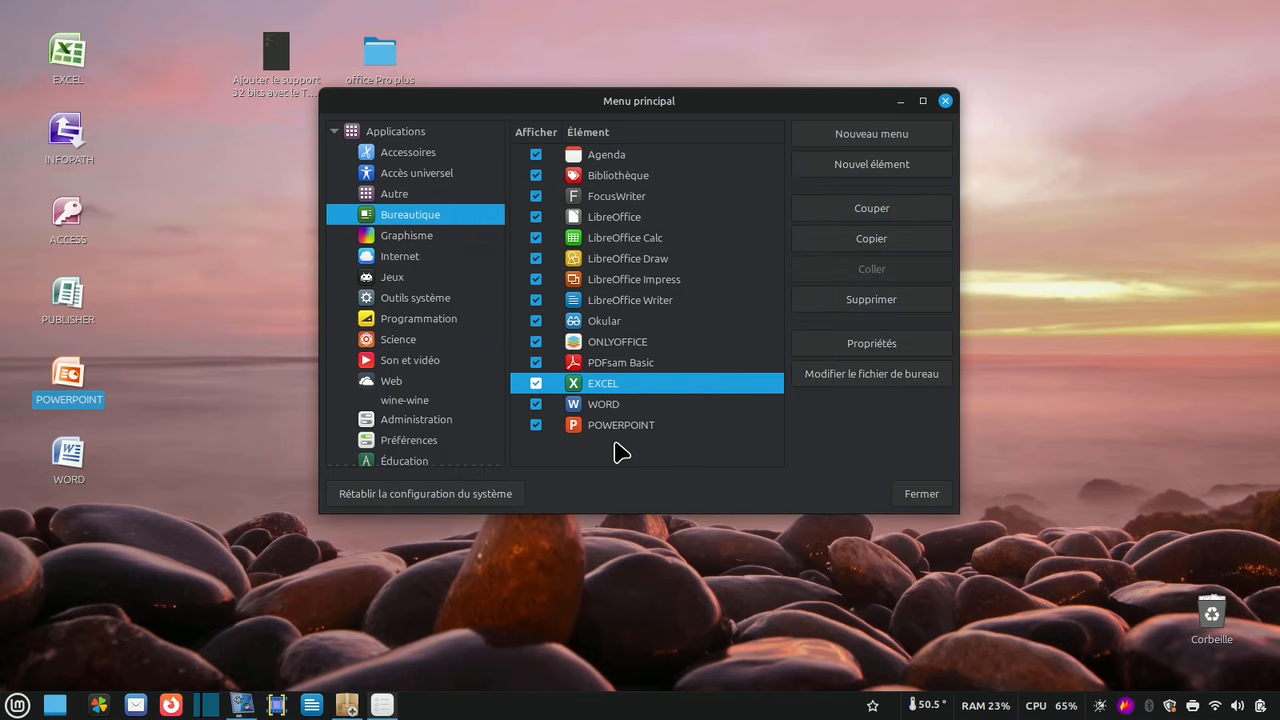
pyautogui.click(925, 495)
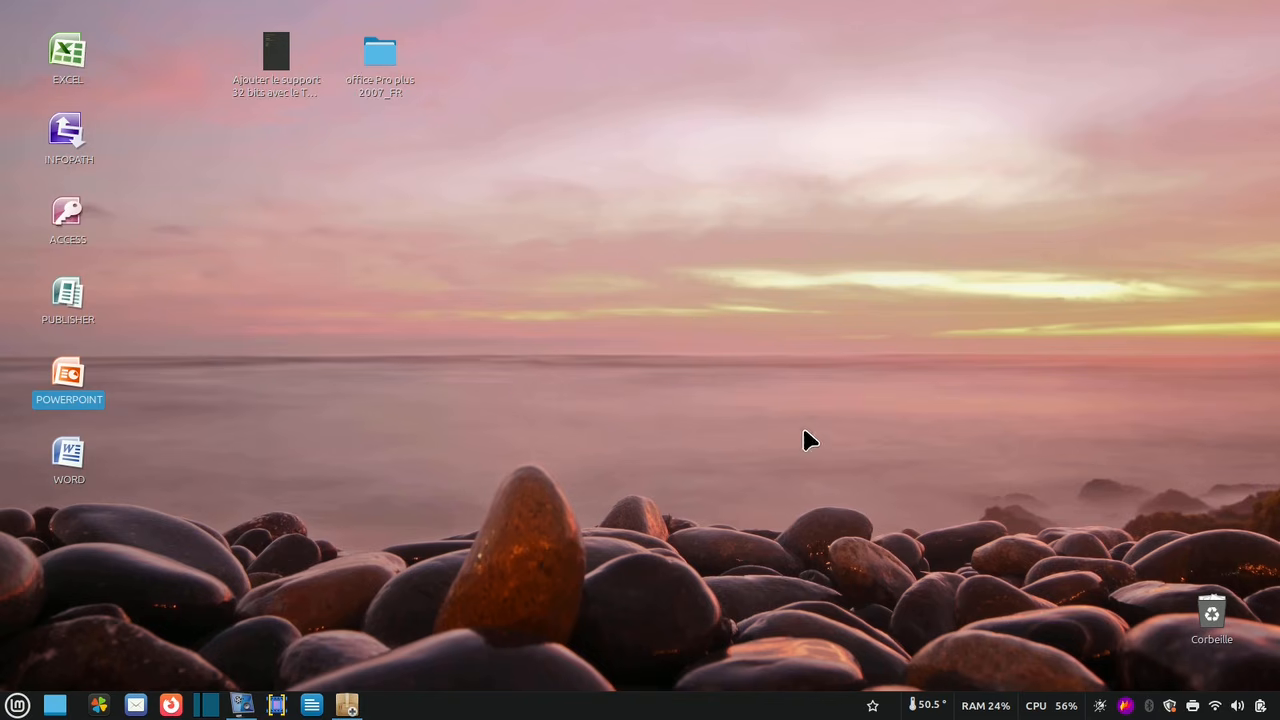
pyautogui.click(392, 437)
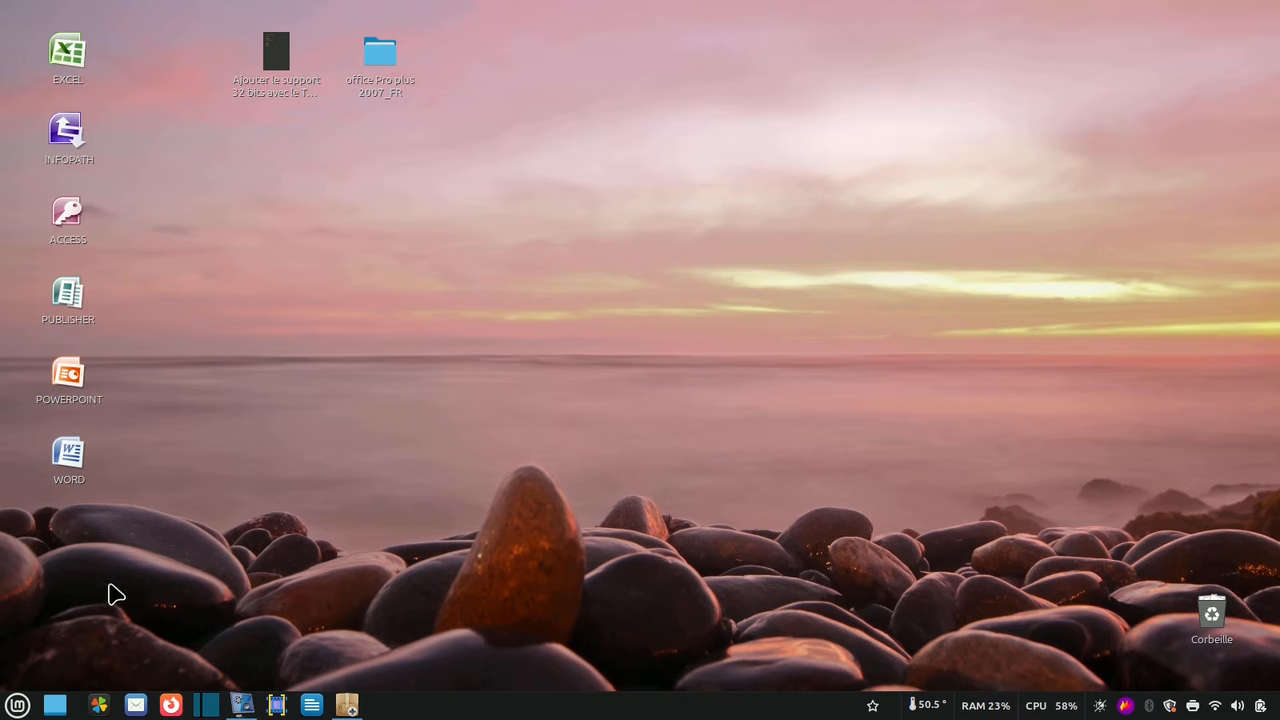
# - Add EXCEL from the Bureautique category of the Mint menu to the panel
pyautogui.click(17, 704)
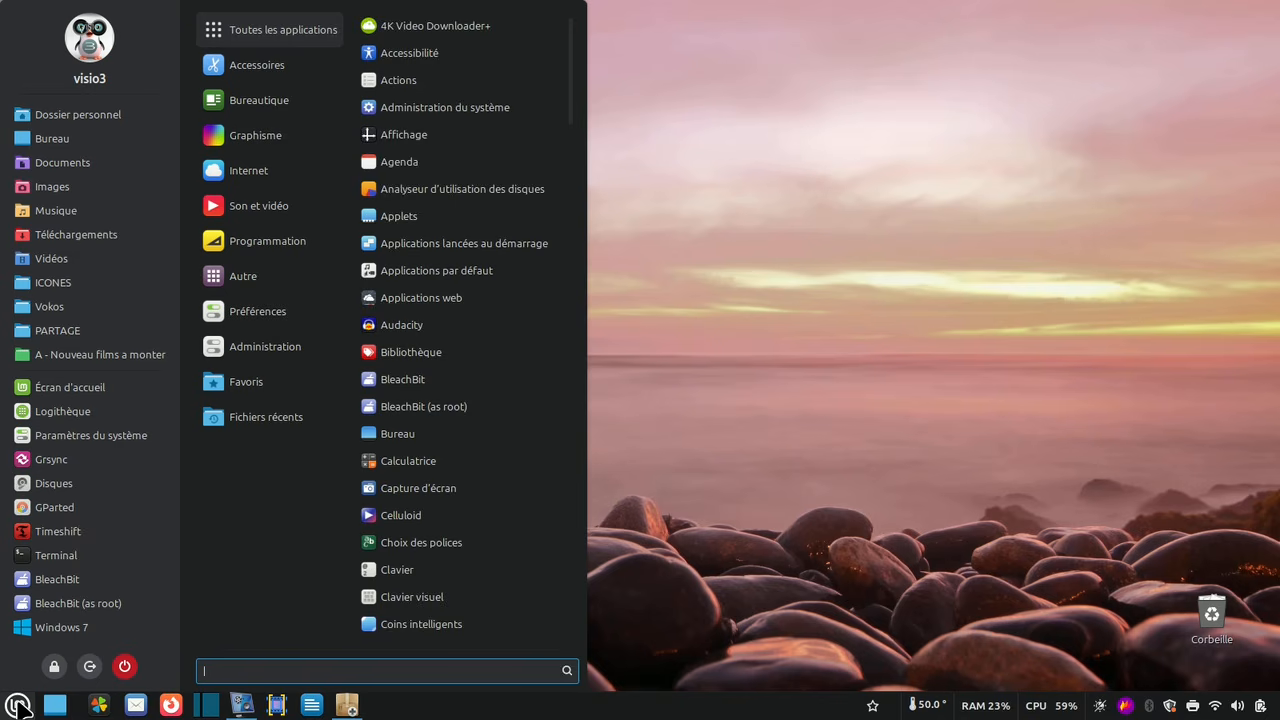
pyautogui.moveTo(243, 104)
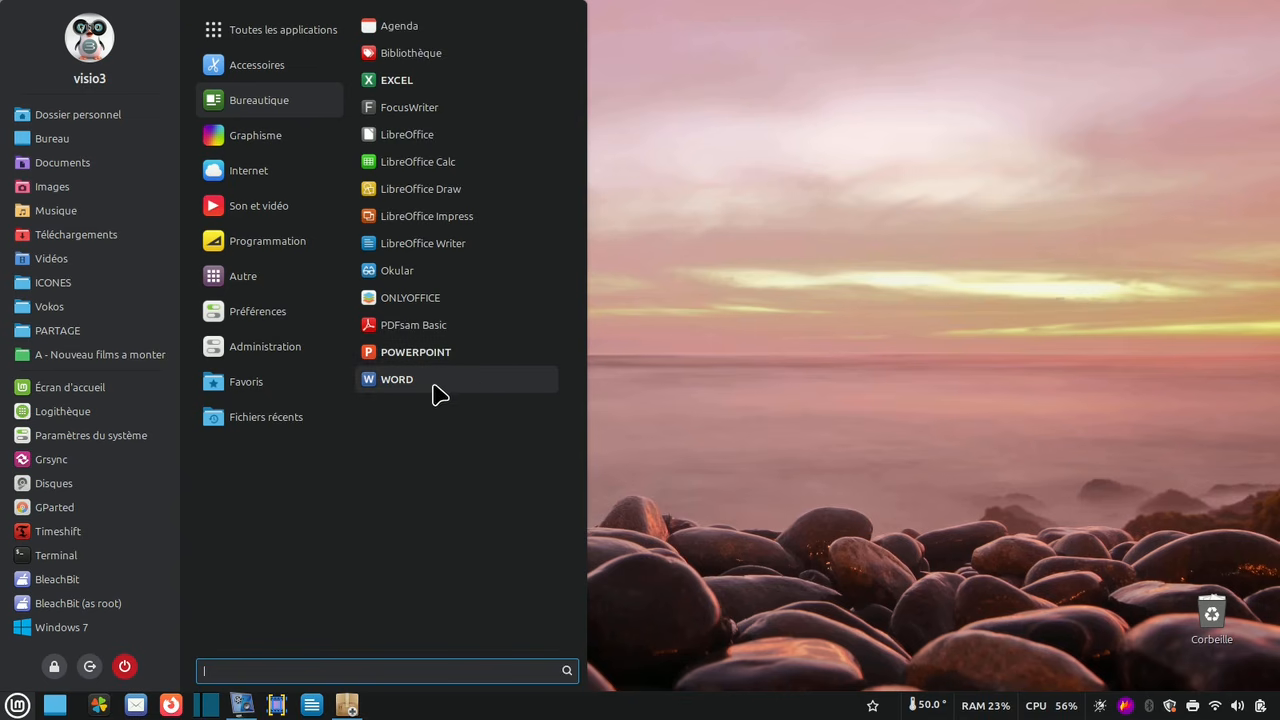
pyautogui.rightClick(437, 85)
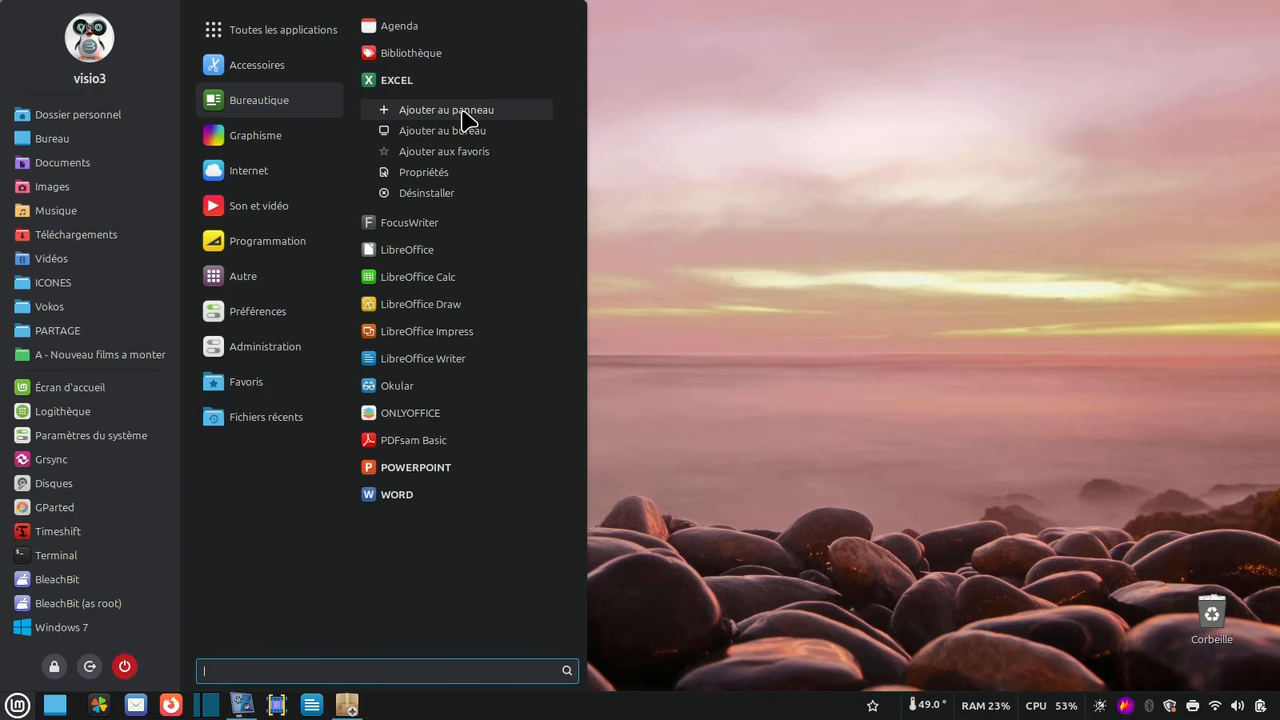
pyautogui.click(467, 118)
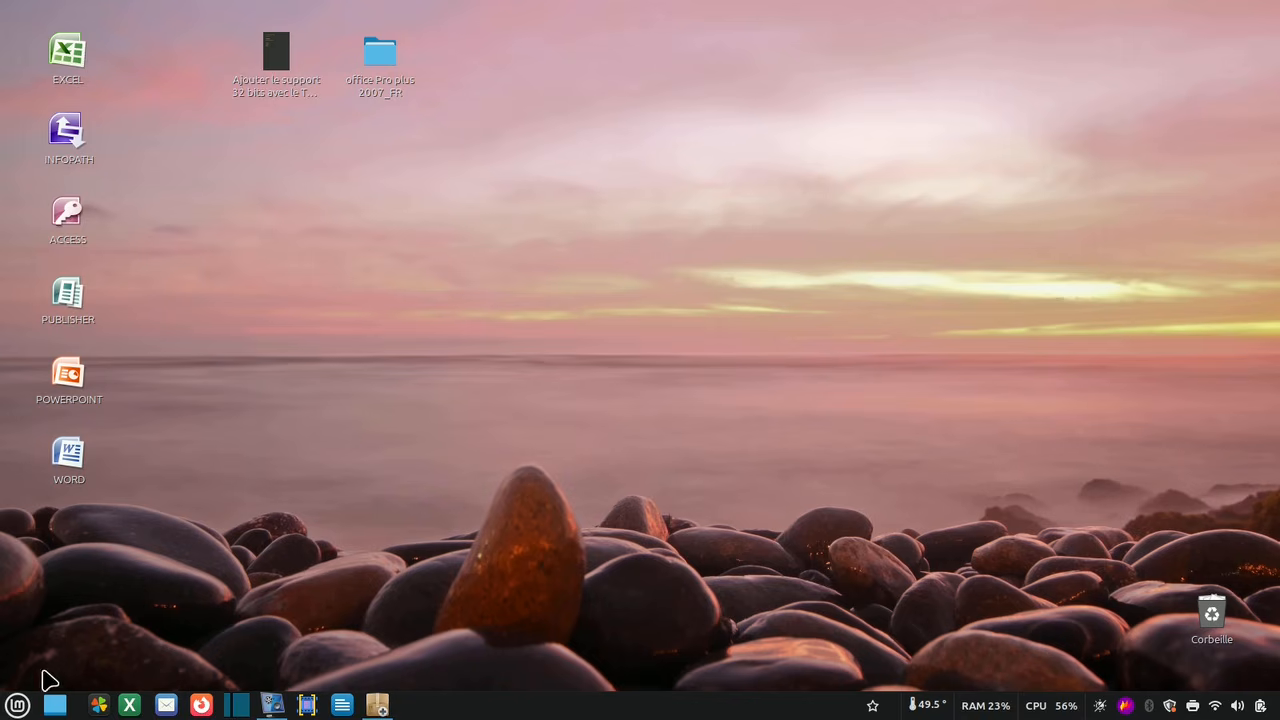
# - Add POWERPOINT and WORD from the Bureautique category of the Mint menu to the panel
pyautogui.click(18, 705)
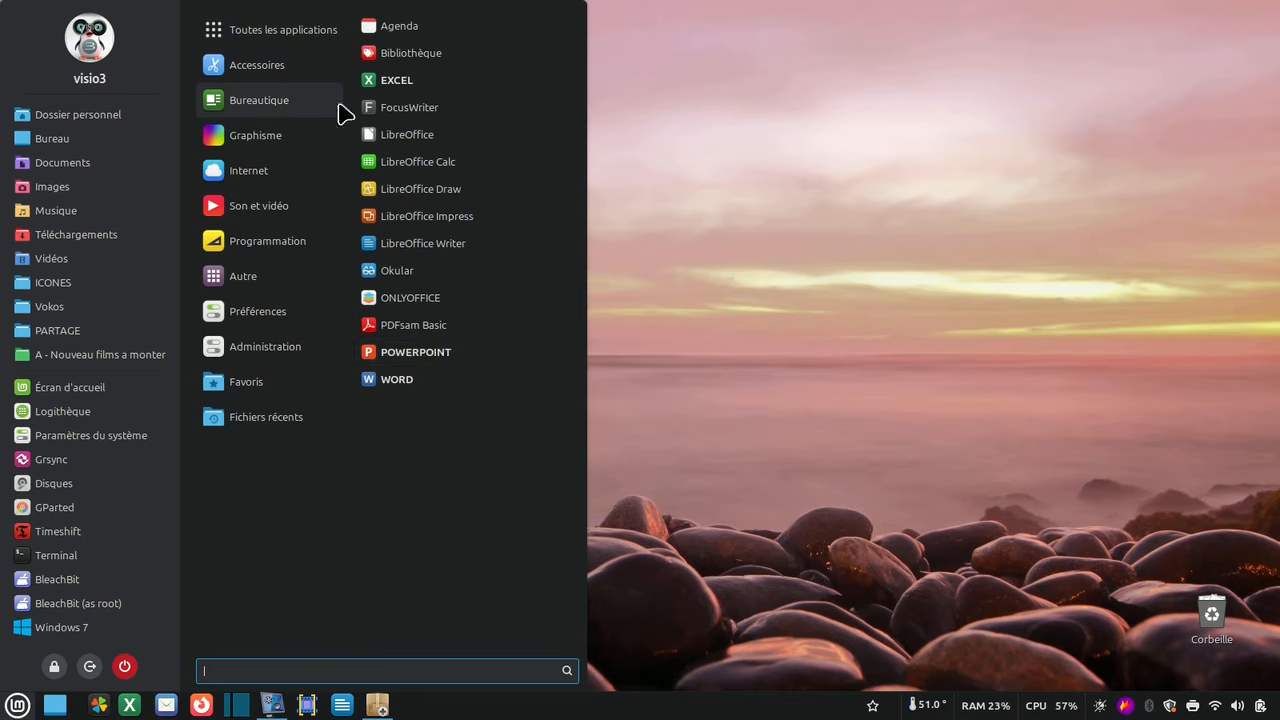
pyautogui.rightClick(443, 355)
pyautogui.click(443, 385)
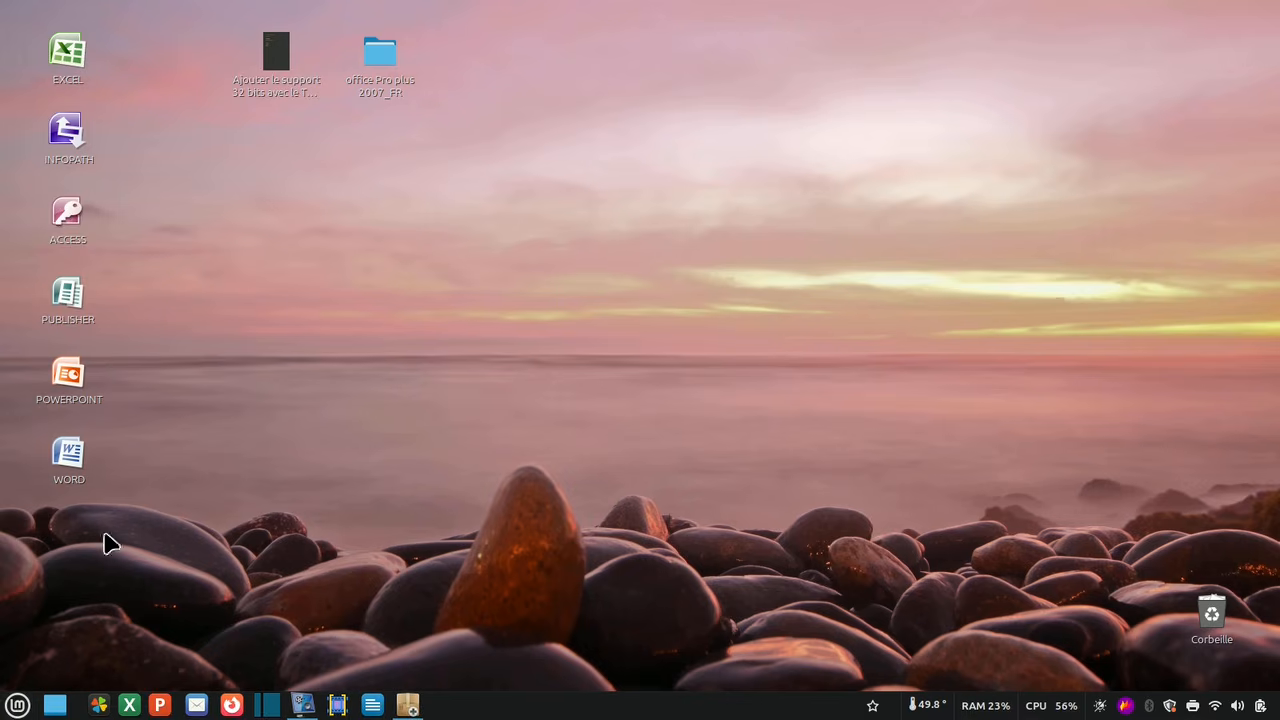
pyautogui.click(18, 705)
pyautogui.moveTo(283, 105)
pyautogui.rightClick(420, 382)
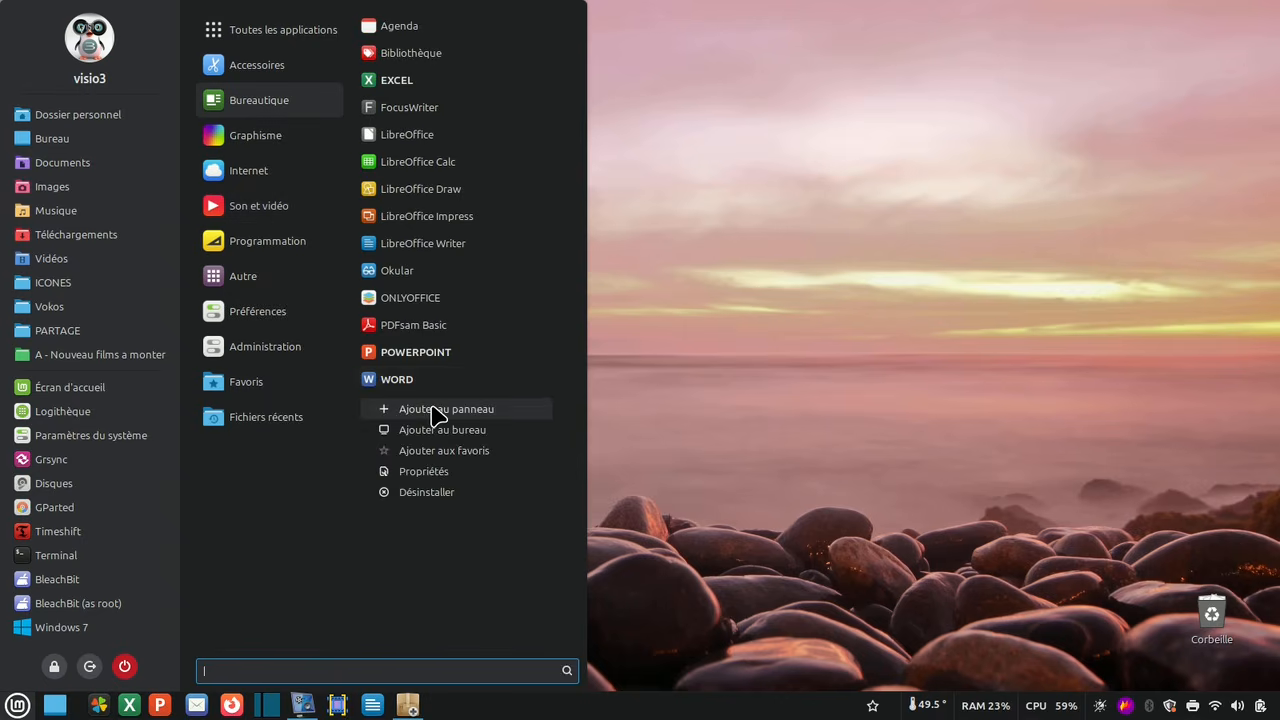
pyautogui.click(440, 408)
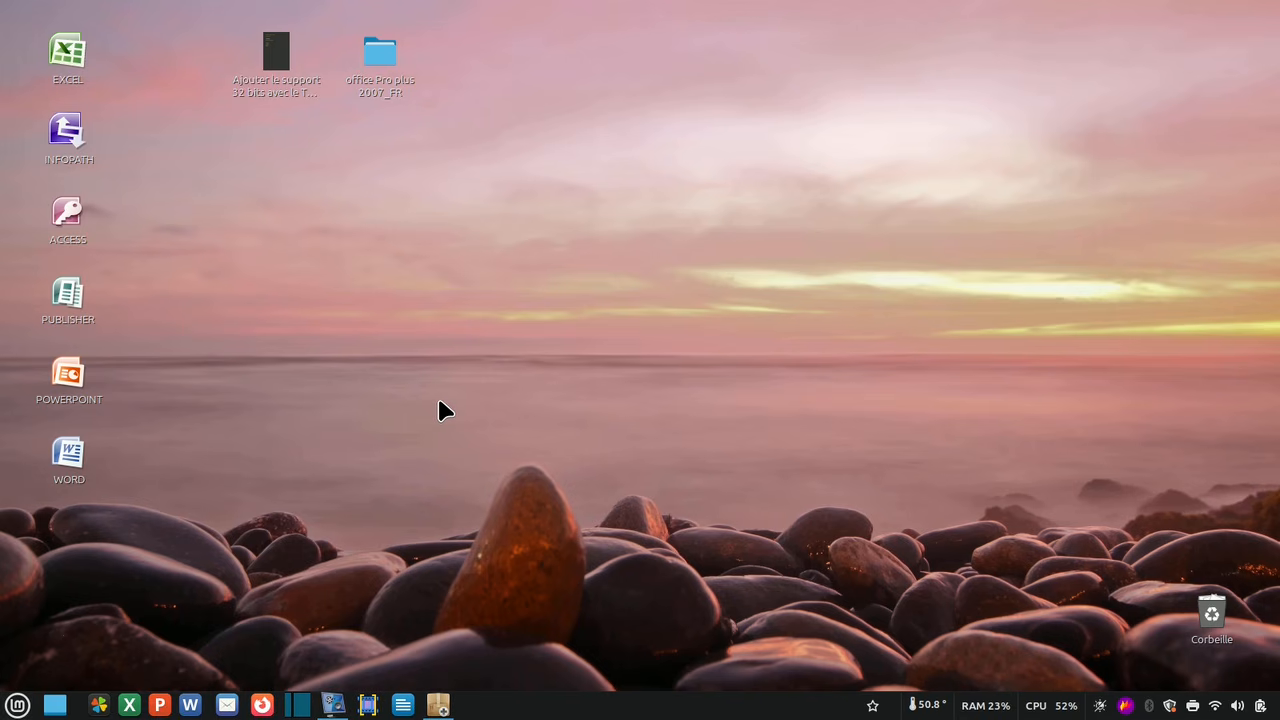
# - Test the WORD, POWERPOINT and EXCEL launchers in the panel by launching each program
pyautogui.click(190, 706)
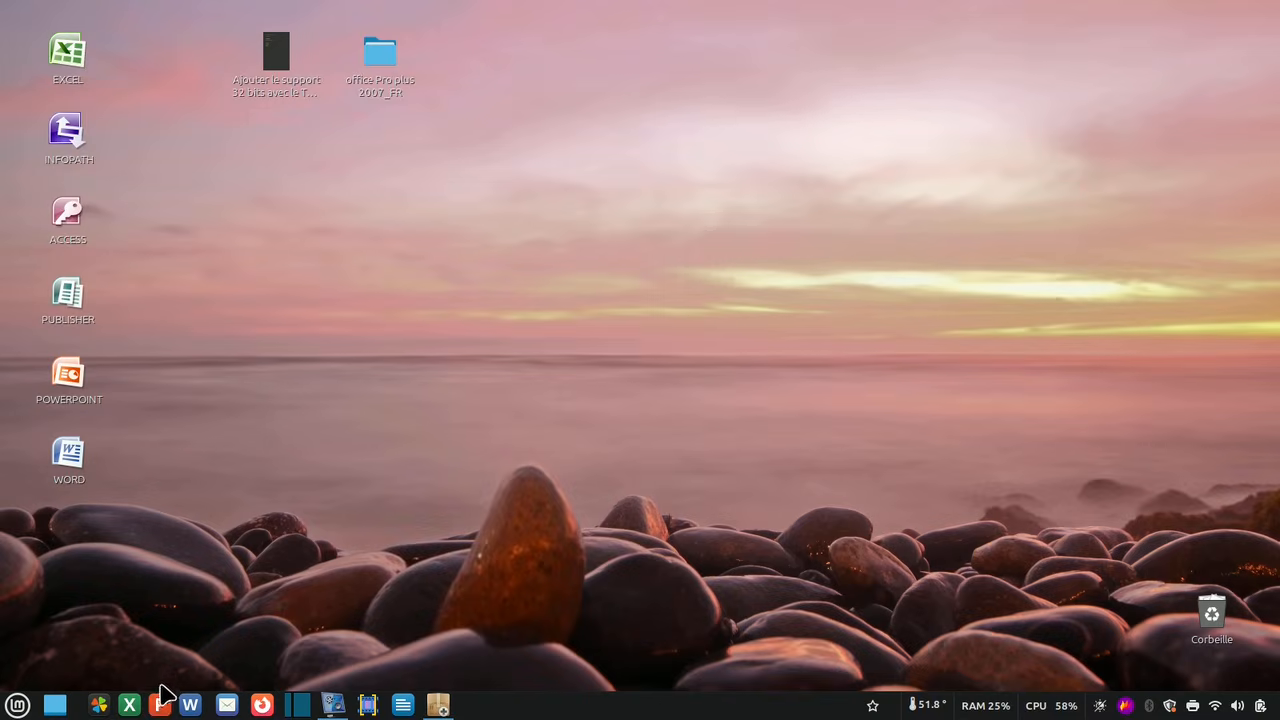
pyautogui.click(160, 704)
pyautogui.click(129, 704)
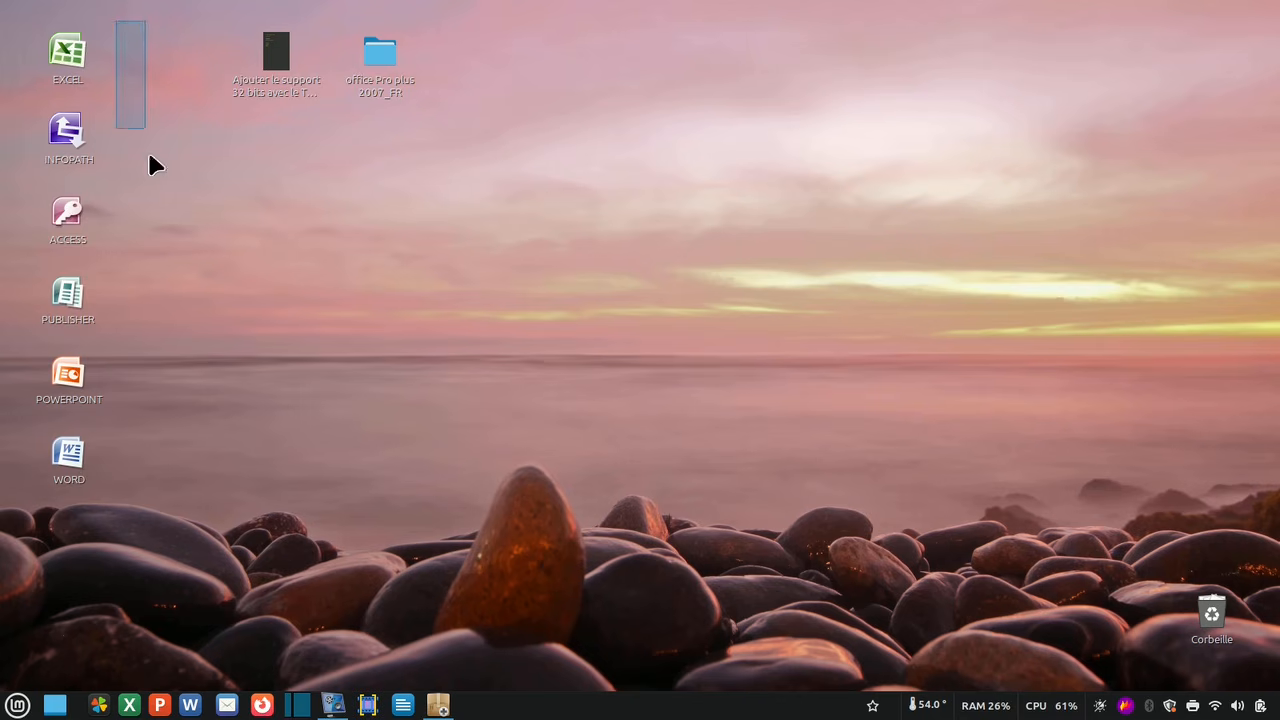
# - Move the six Office shortcuts, from EXCEL to WORD, from the desktop to the trash
pyautogui.moveTo(150, 165); pyautogui.dragTo(31, 443)
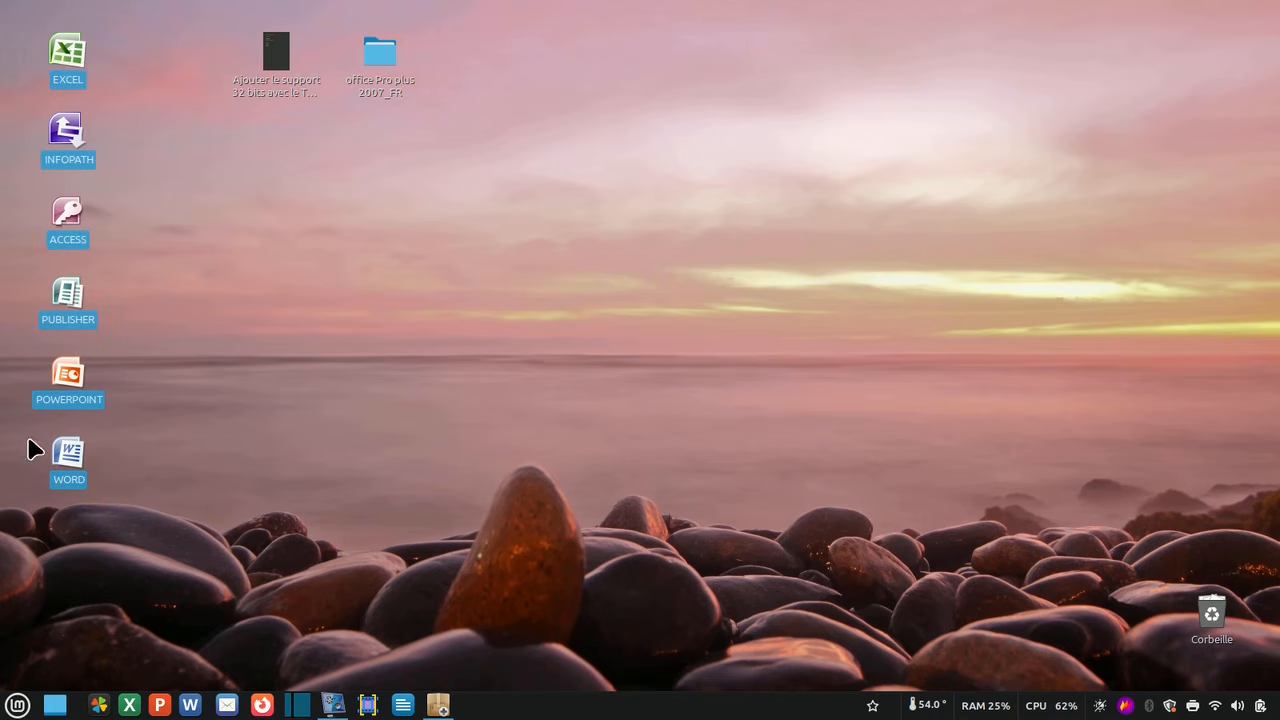
pyautogui.rightClick(65, 57)
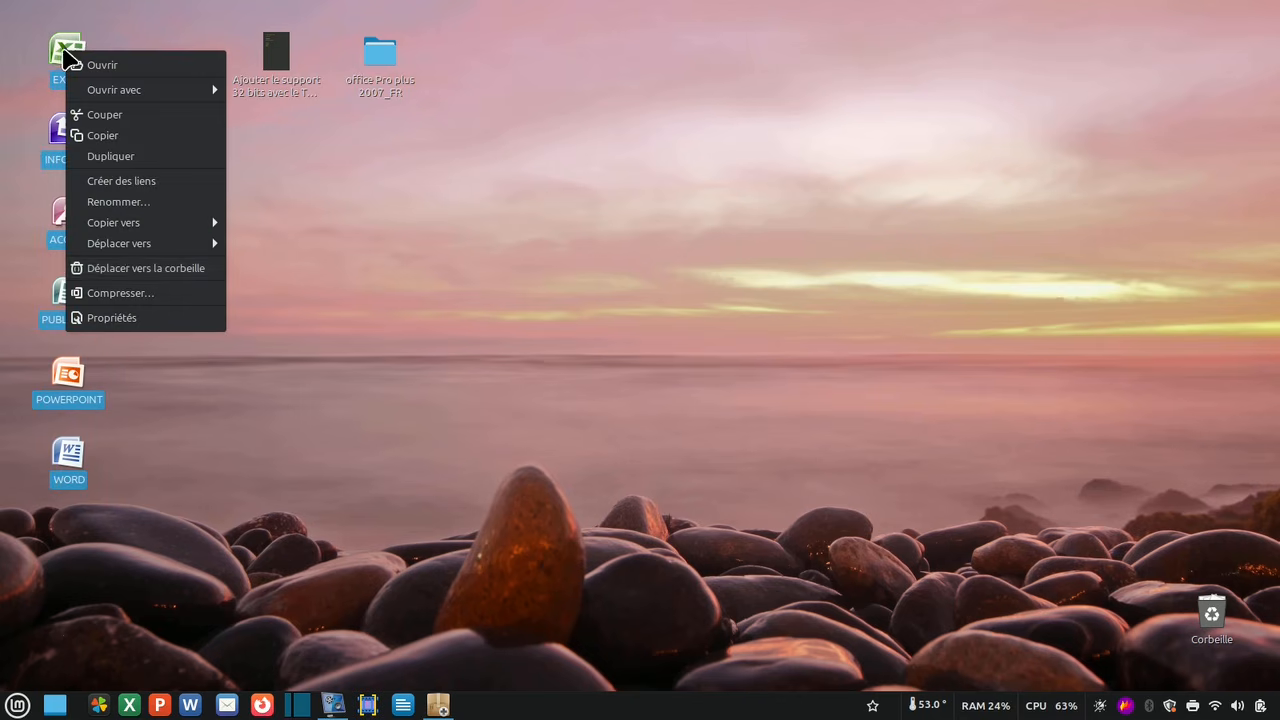
pyautogui.click(130, 268)
pyautogui.click(748, 426)
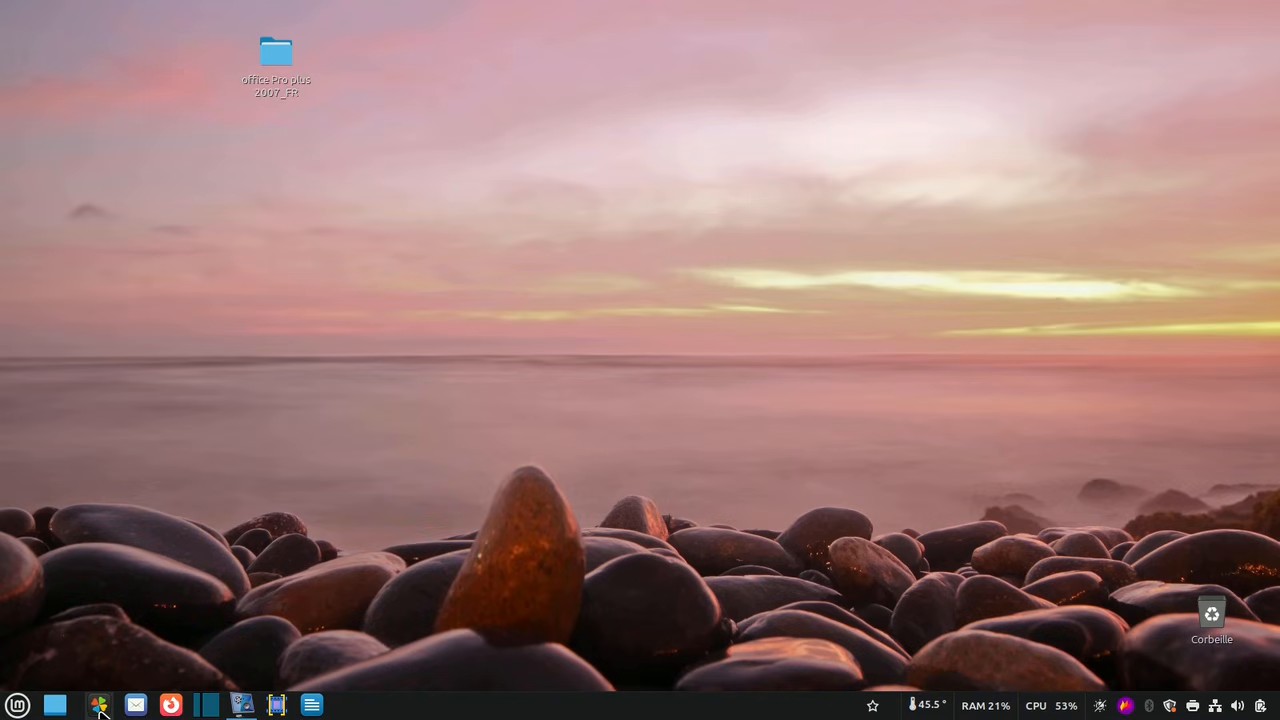
# - Switch to PlayOnLinux, maximize its window and widen the actions pane until the link names are fully readable
pyautogui.click(99, 707)
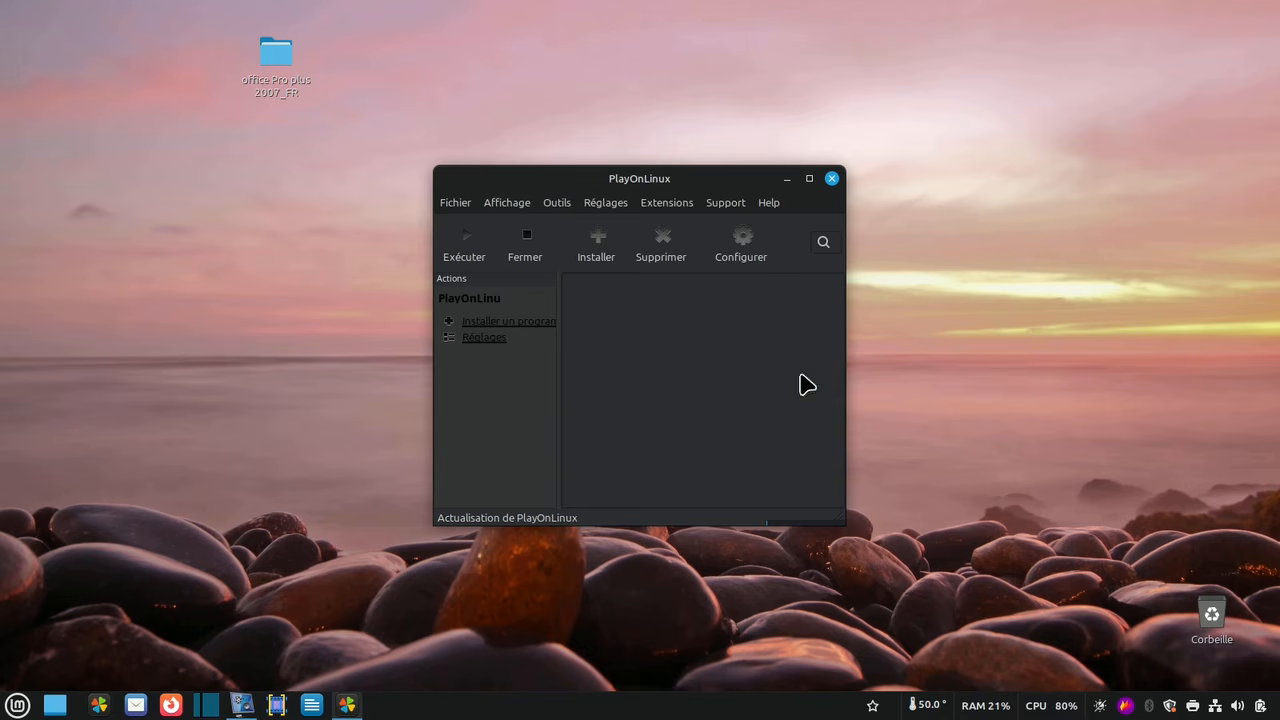
pyautogui.click(809, 180)
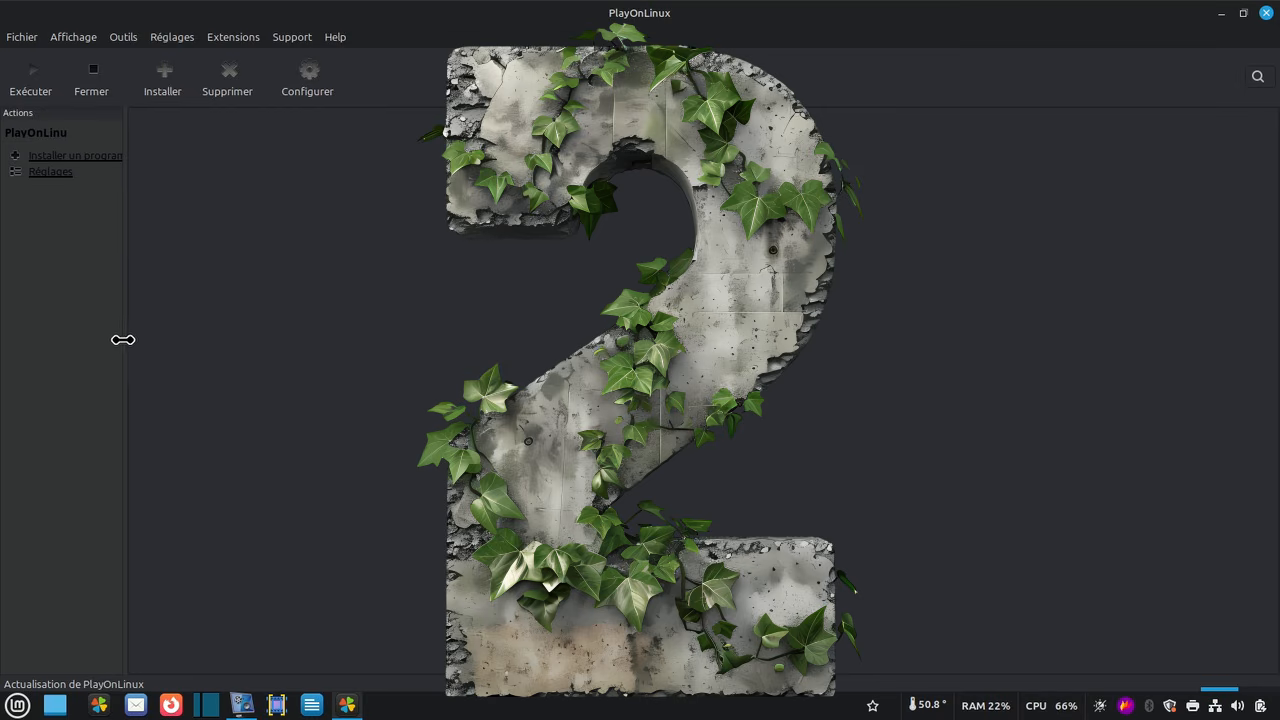
pyautogui.moveTo(123, 340); pyautogui.dragTo(206, 325)
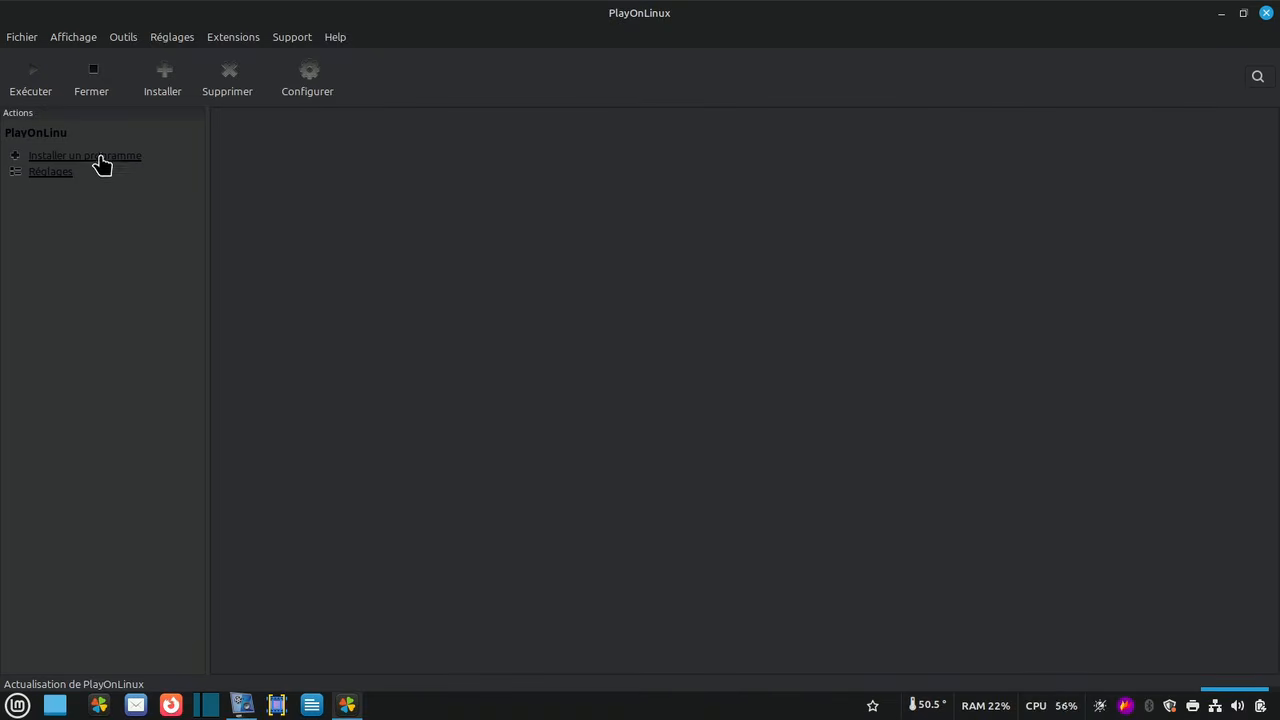
# - Search the installable programs for "micro" and start the installation of Microsoft Office 2007
pyautogui.click(101, 157)
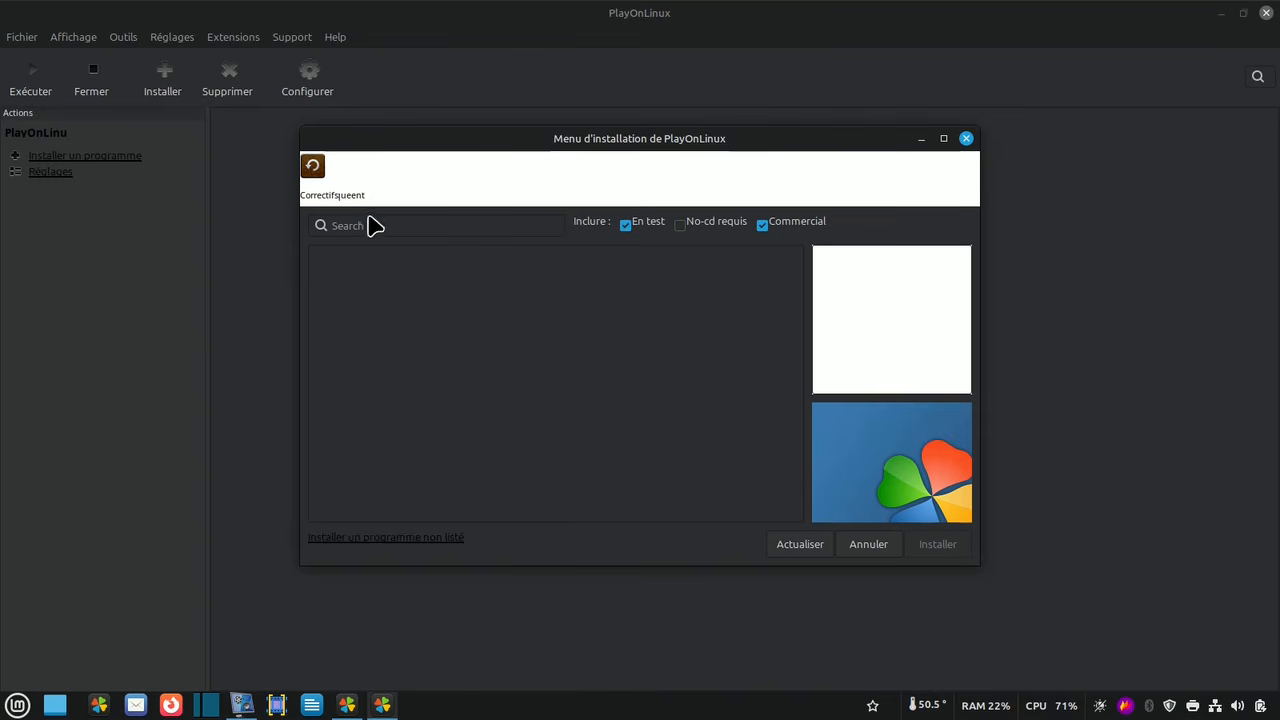
pyautogui.click(372, 225)
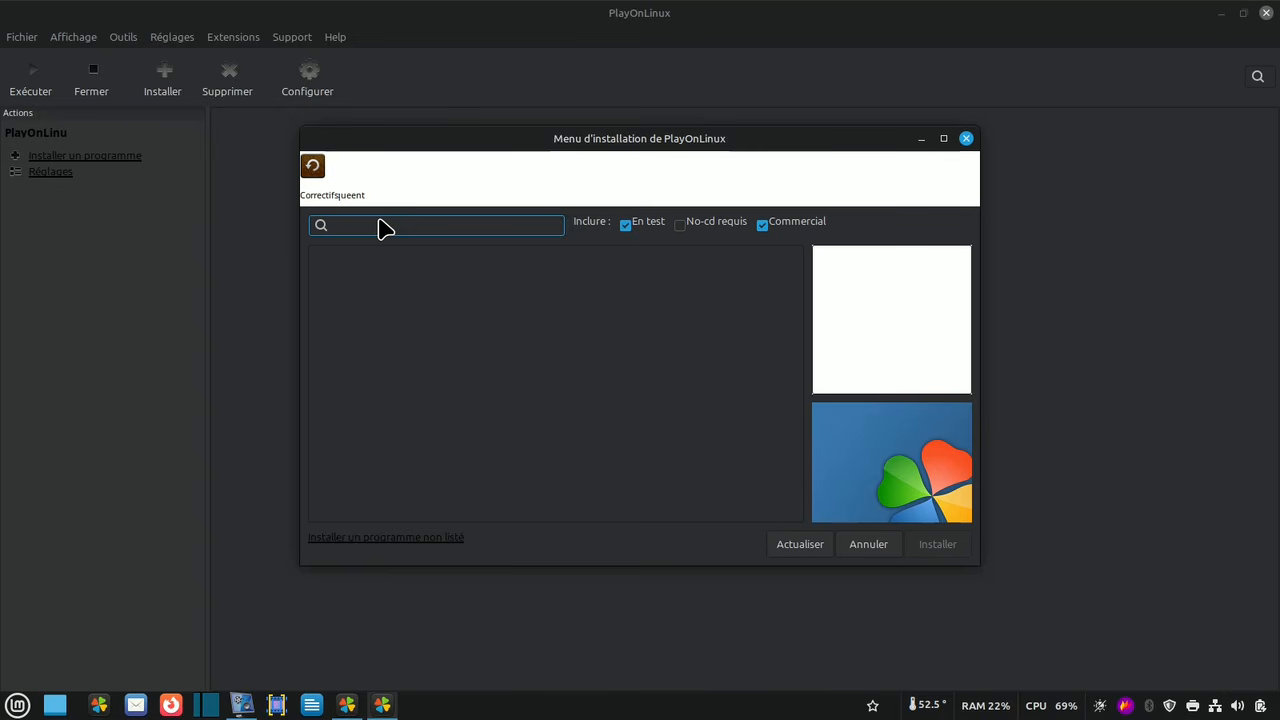
pyautogui.write('mict')
pyautogui.press('BackSpace')
pyautogui.write('ro')
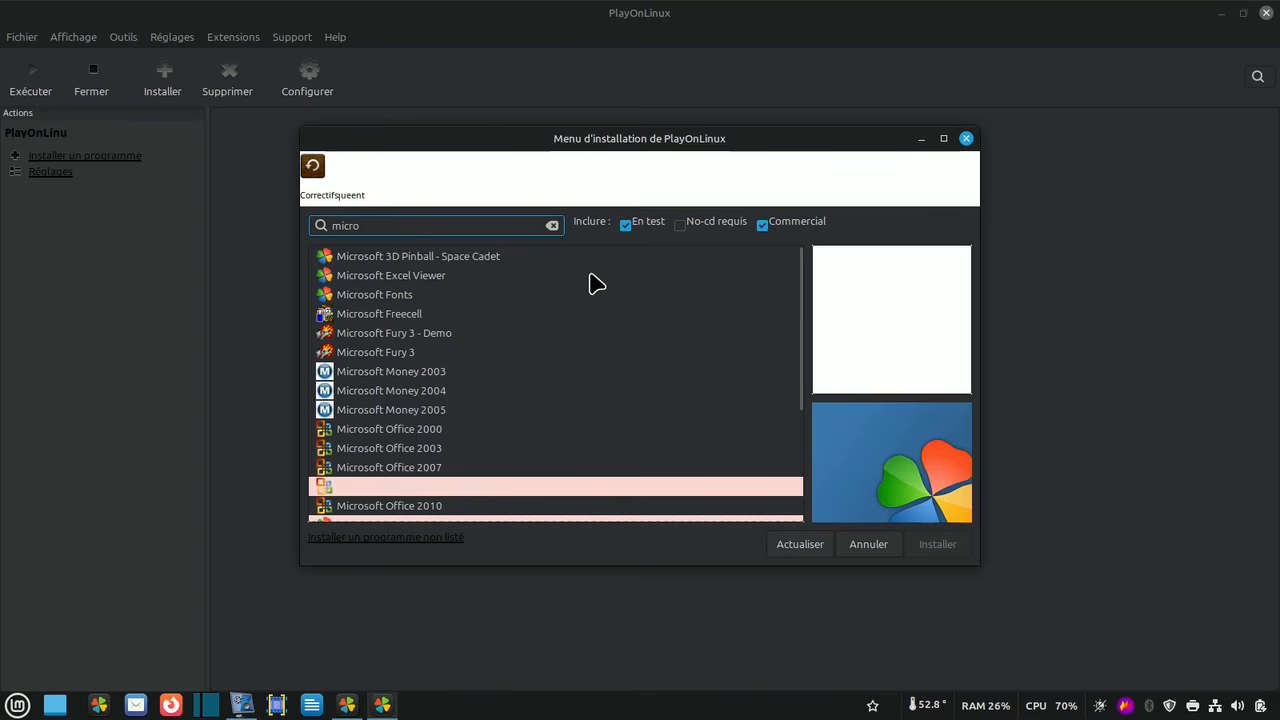
pyautogui.scroll(-2, 590, 284)
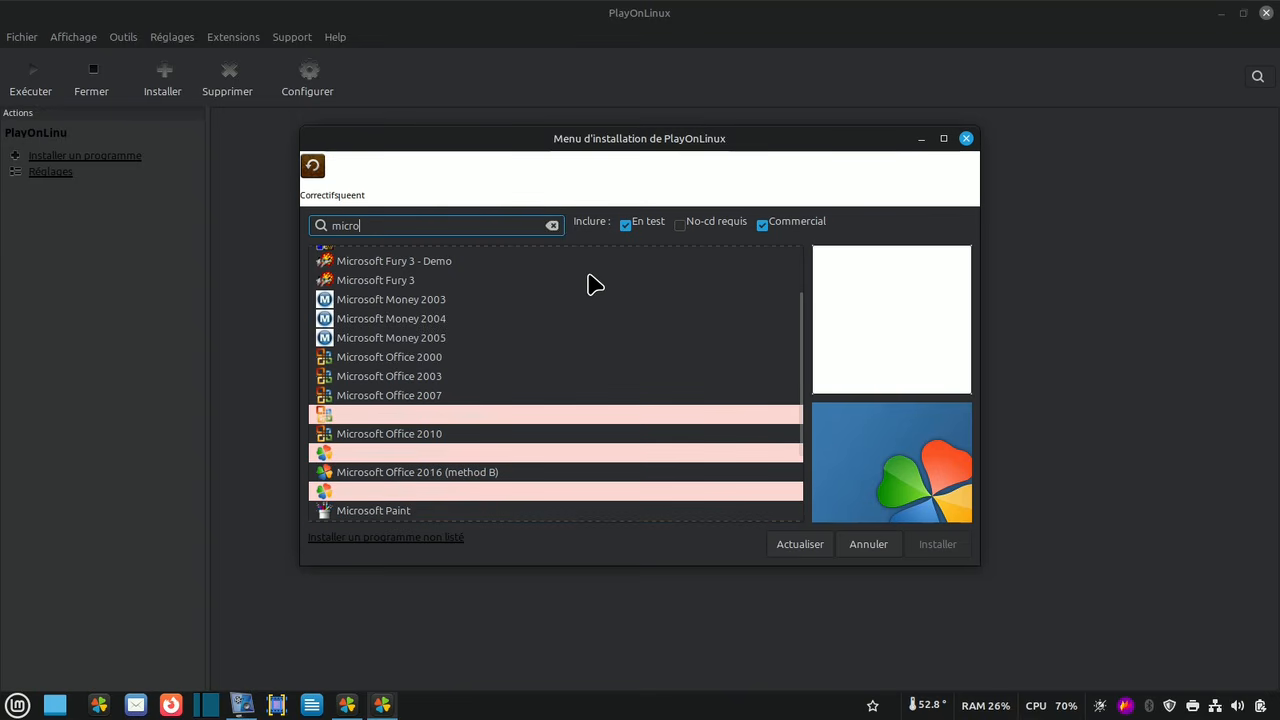
pyautogui.click(413, 399)
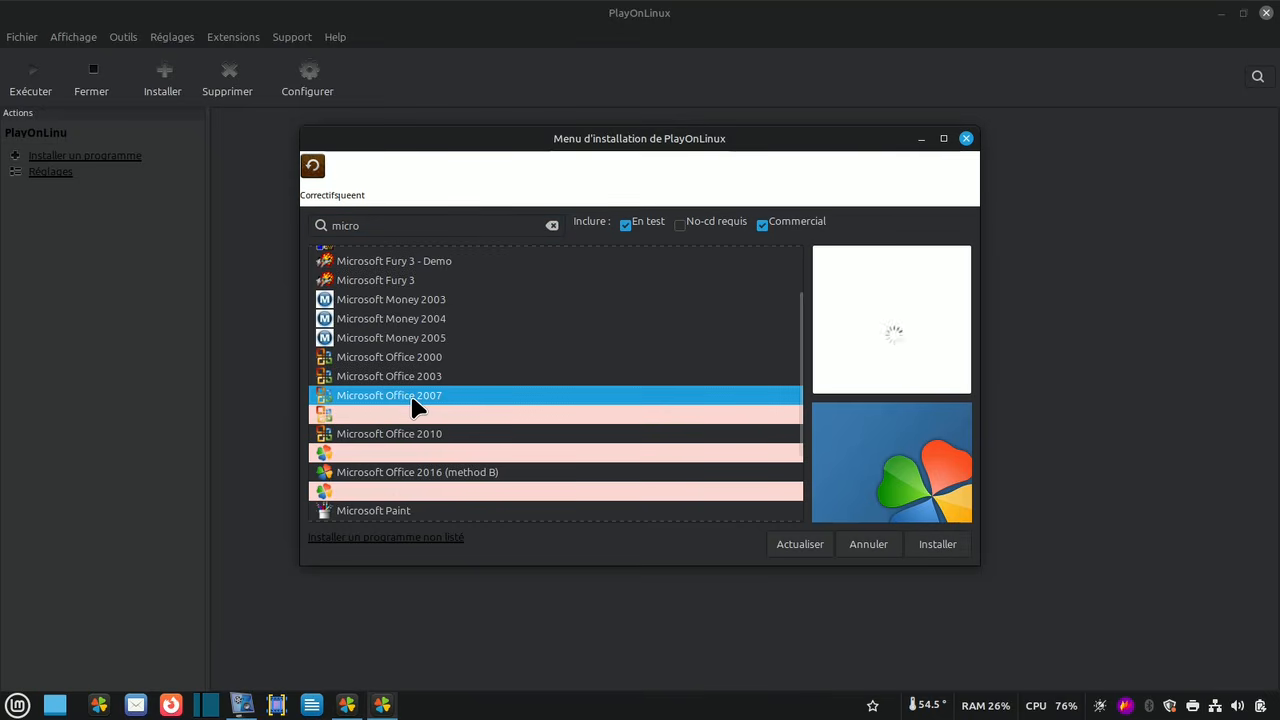
pyautogui.click(938, 548)
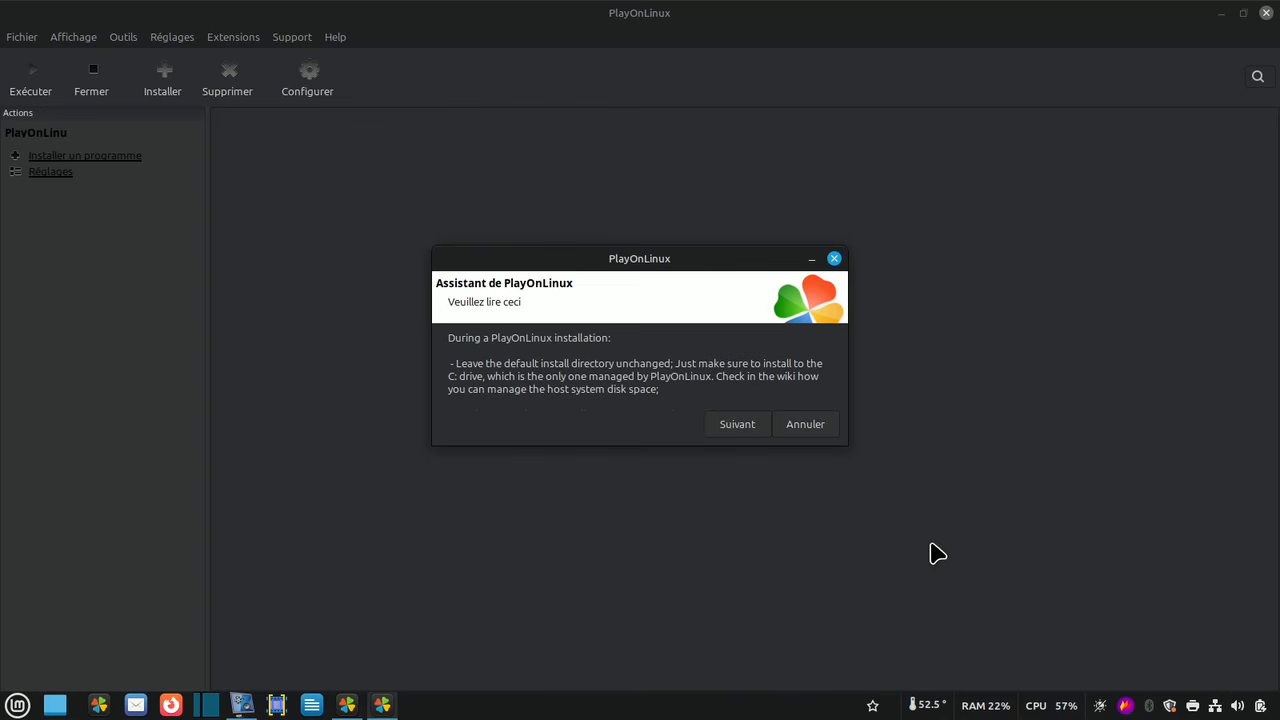
# - Pass the assistant's introductory pages and choose to install from a setup file on the computer
pyautogui.click(729, 425)
pyautogui.click(729, 426)
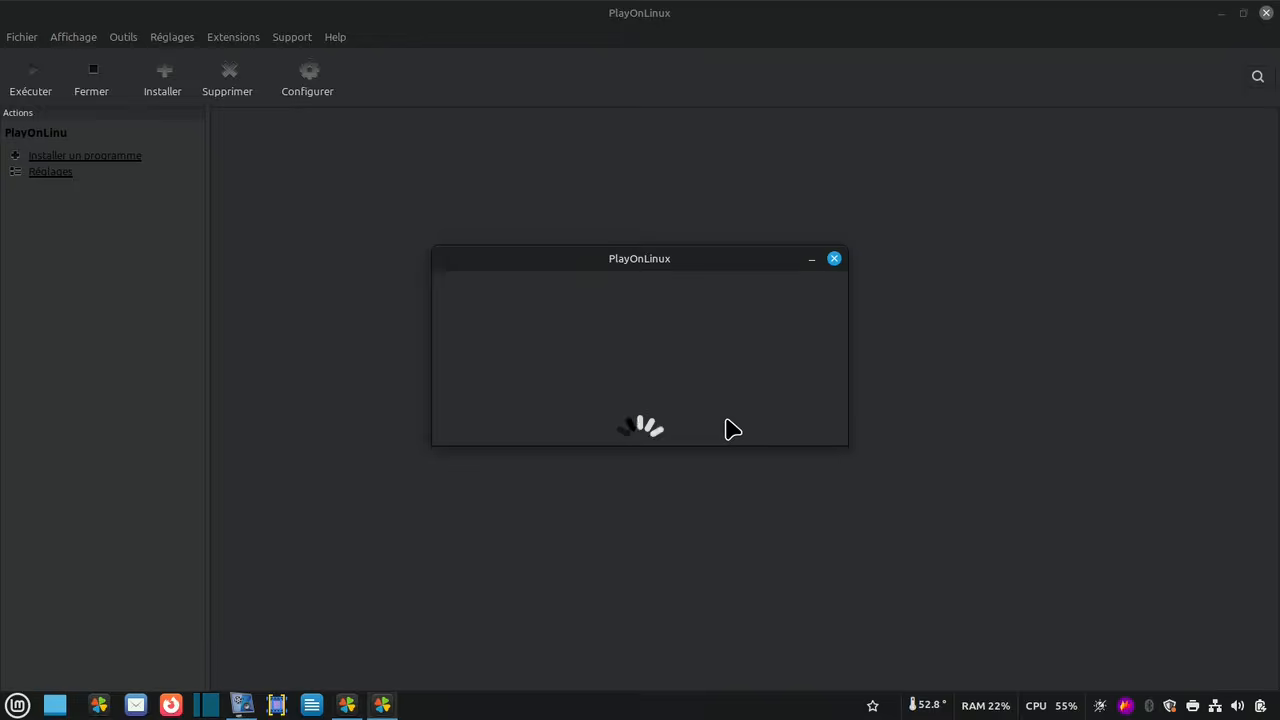
pyautogui.click(735, 563)
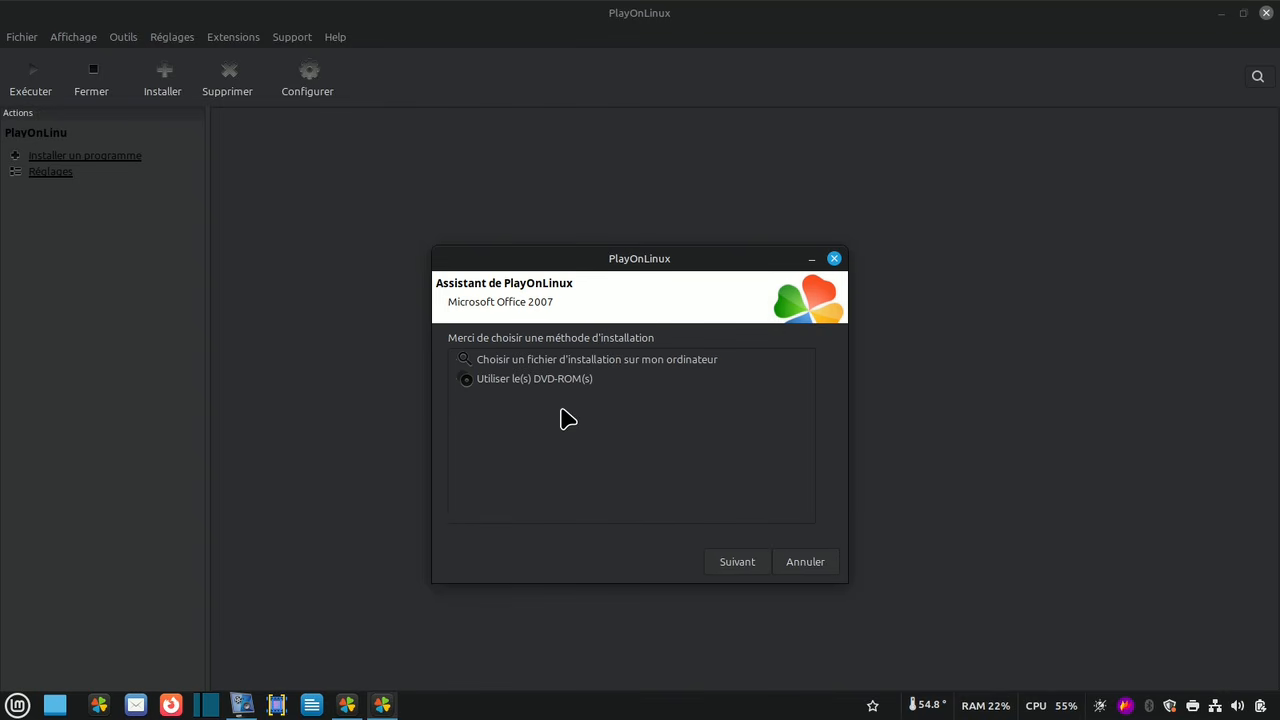
pyautogui.click(500, 365)
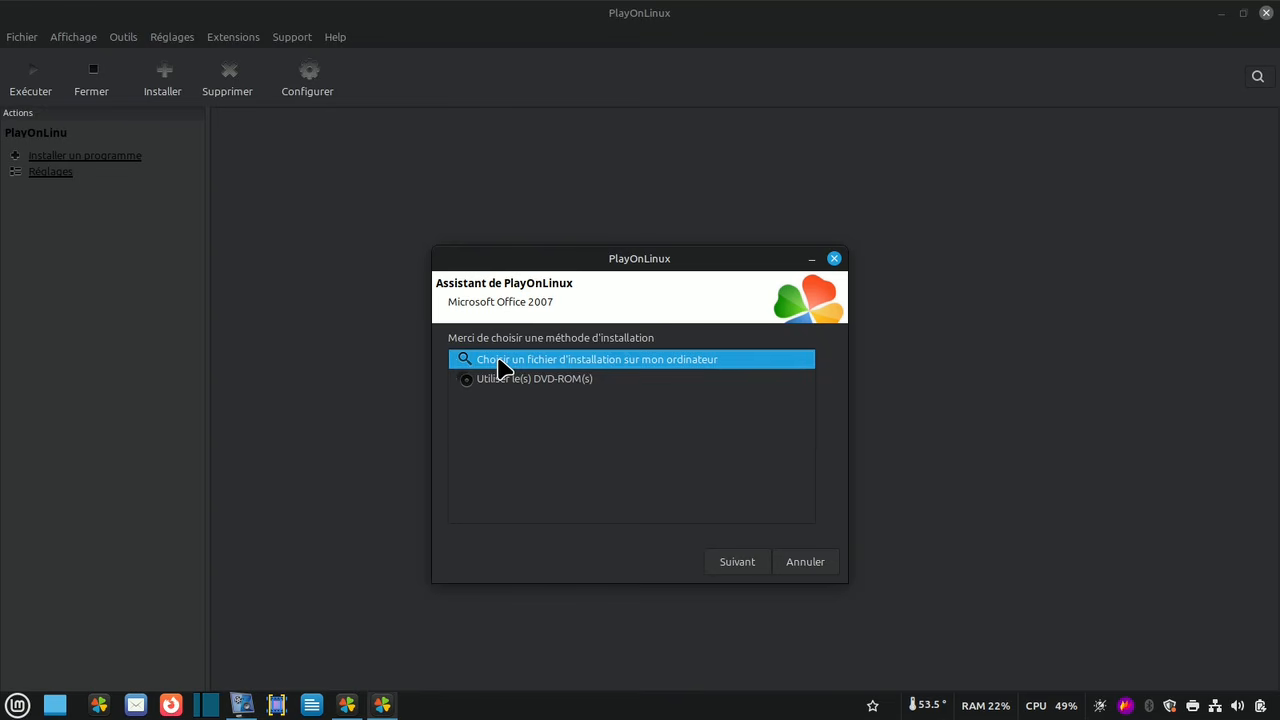
pyautogui.click(738, 564)
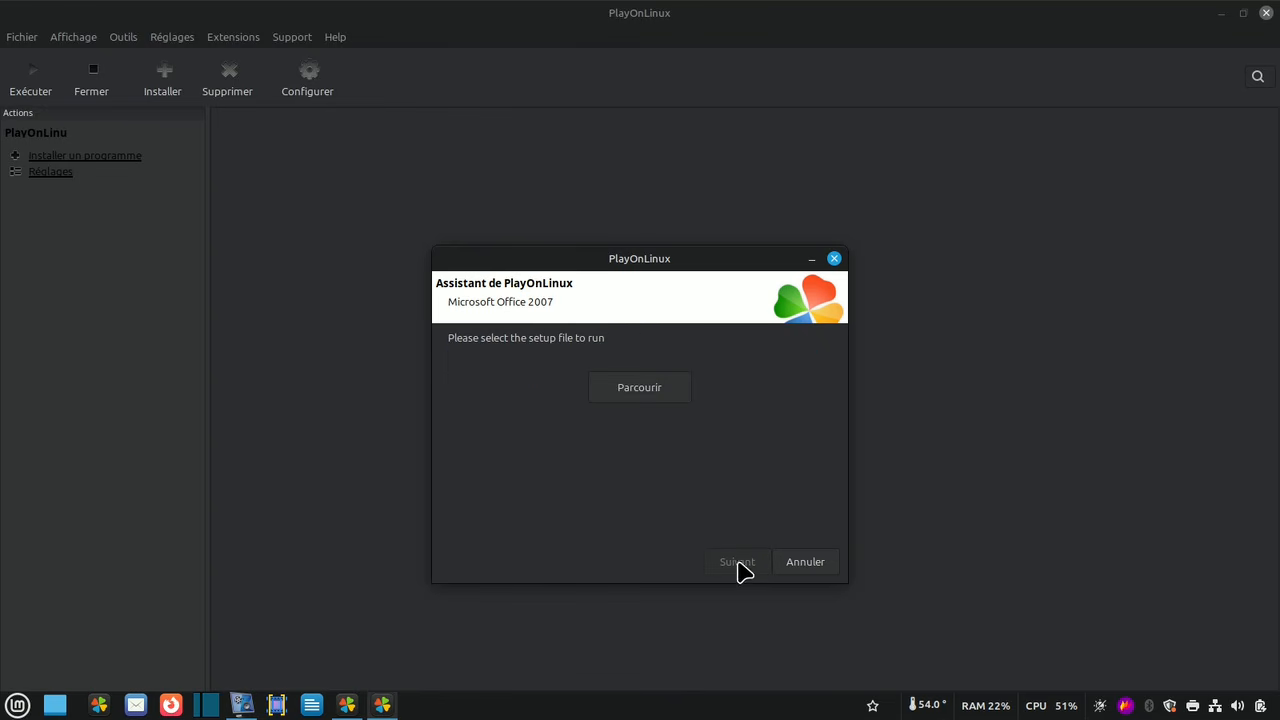
# - Choose SETUP.EXE from the desktop folder "office Pro plus 2007_FR" as the setup file and run it
pyautogui.click(638, 393)
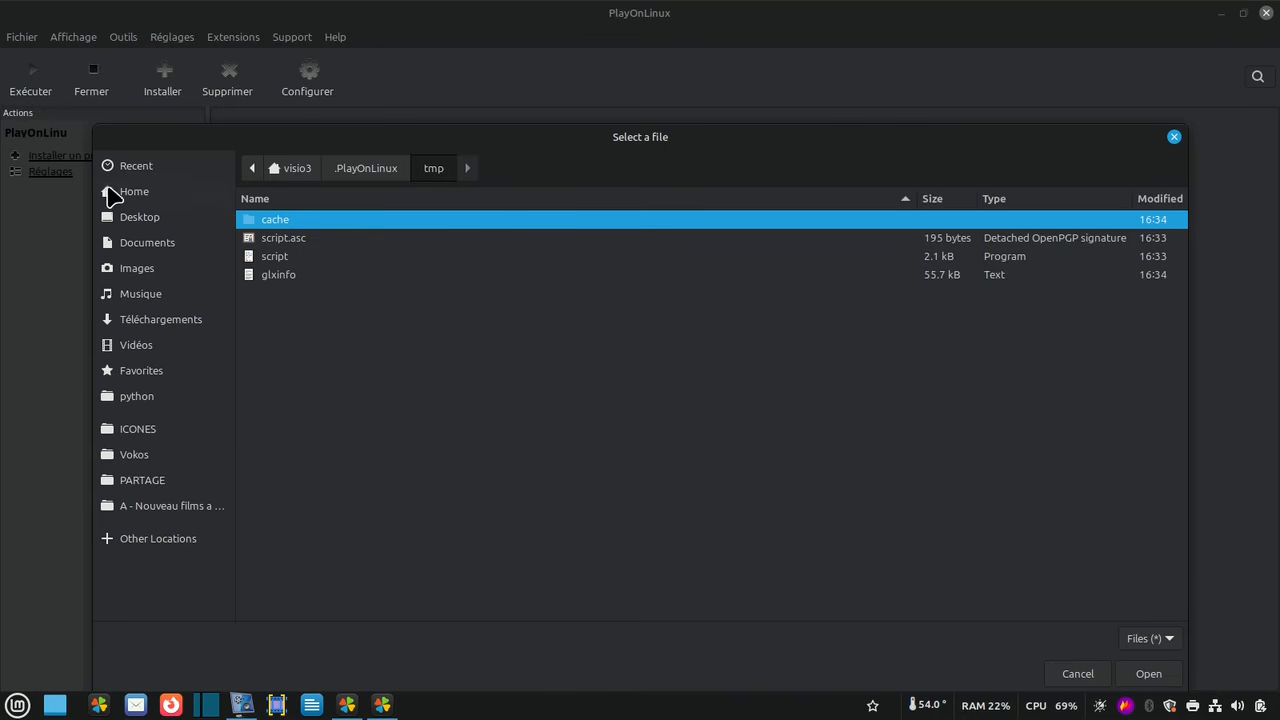
pyautogui.click(141, 222)
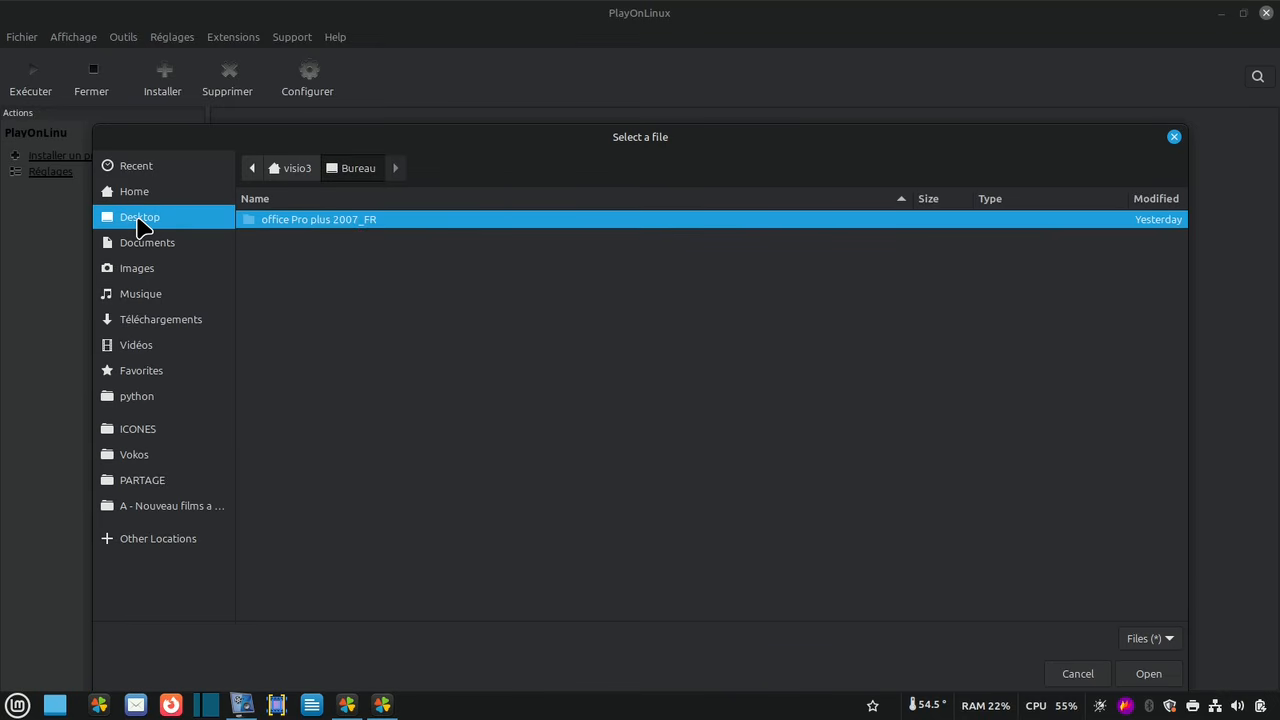
pyautogui.doubleClick(298, 222)
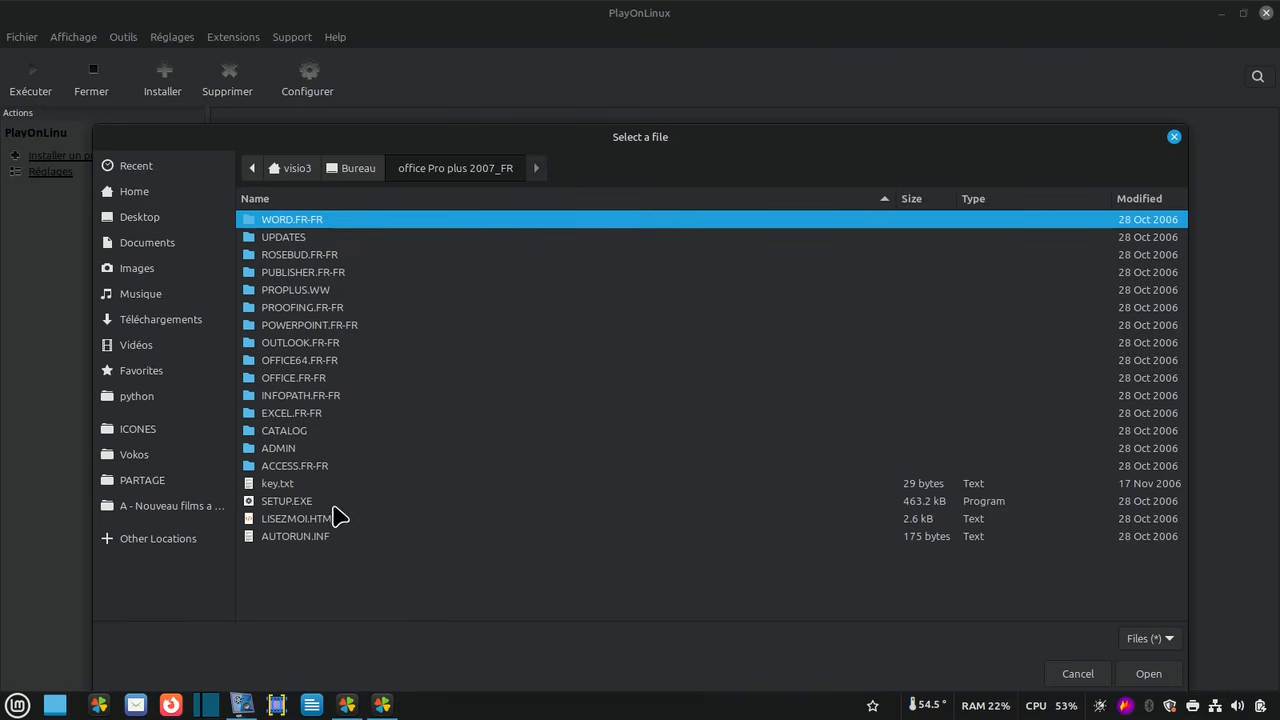
pyautogui.click(303, 508)
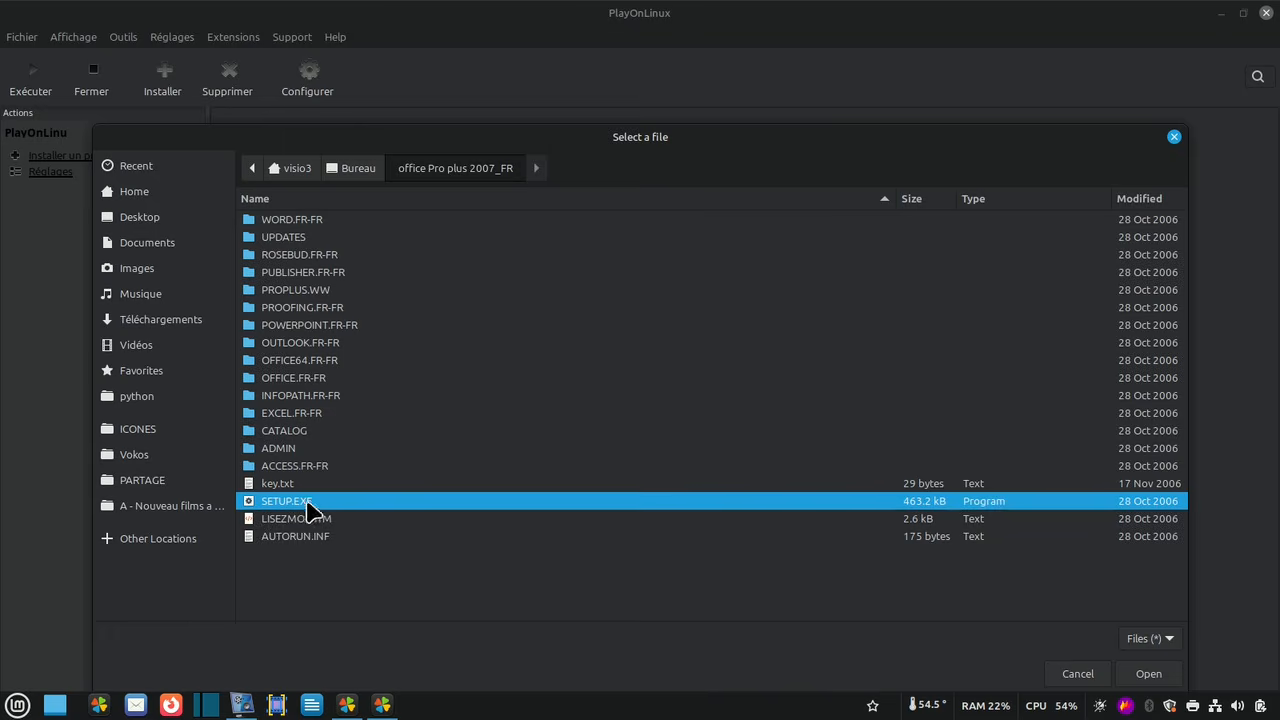
pyautogui.click(1162, 678)
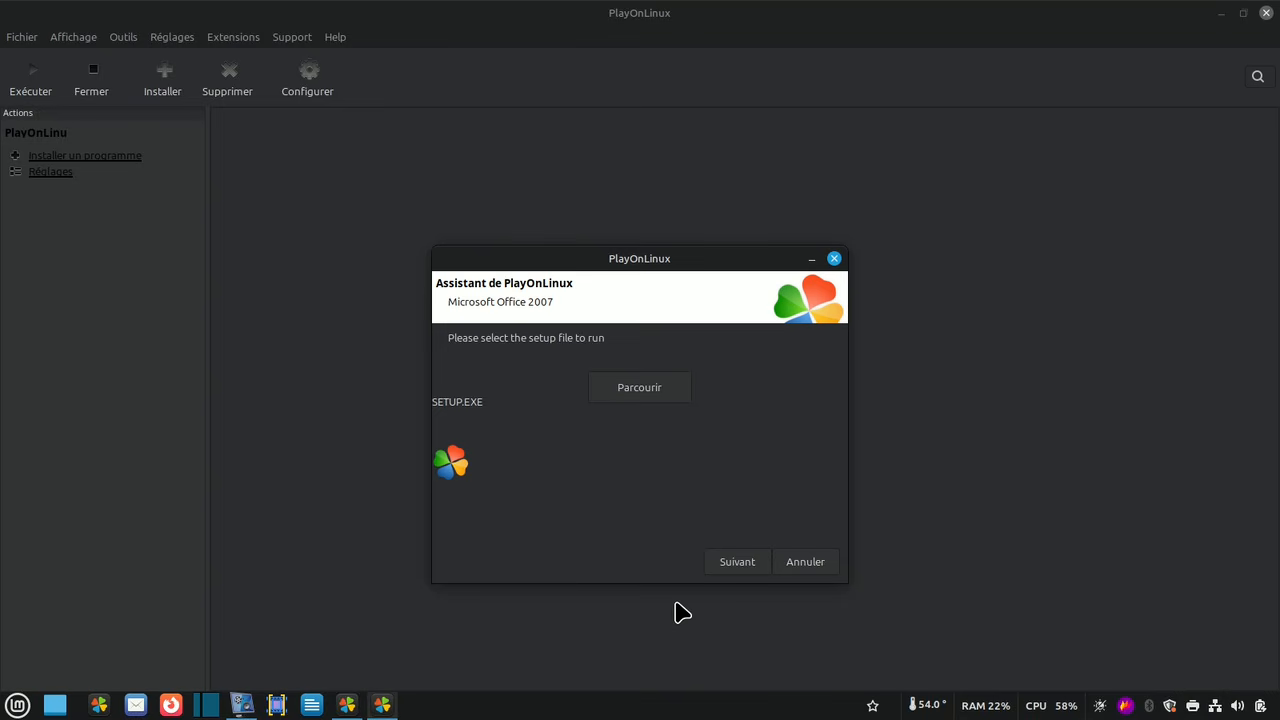
pyautogui.click(737, 565)
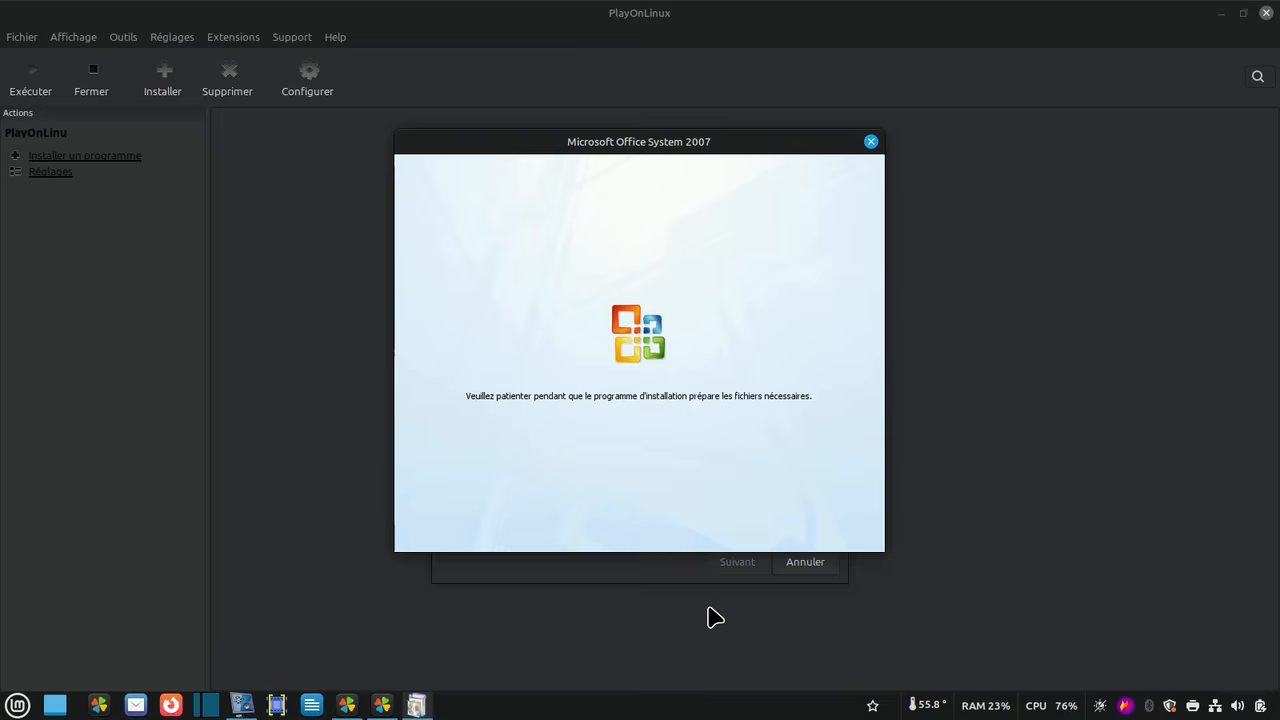
# - Paste the product key into the Office setup's key field and continue to the licence terms
pyautogui.rightClick(468, 333)
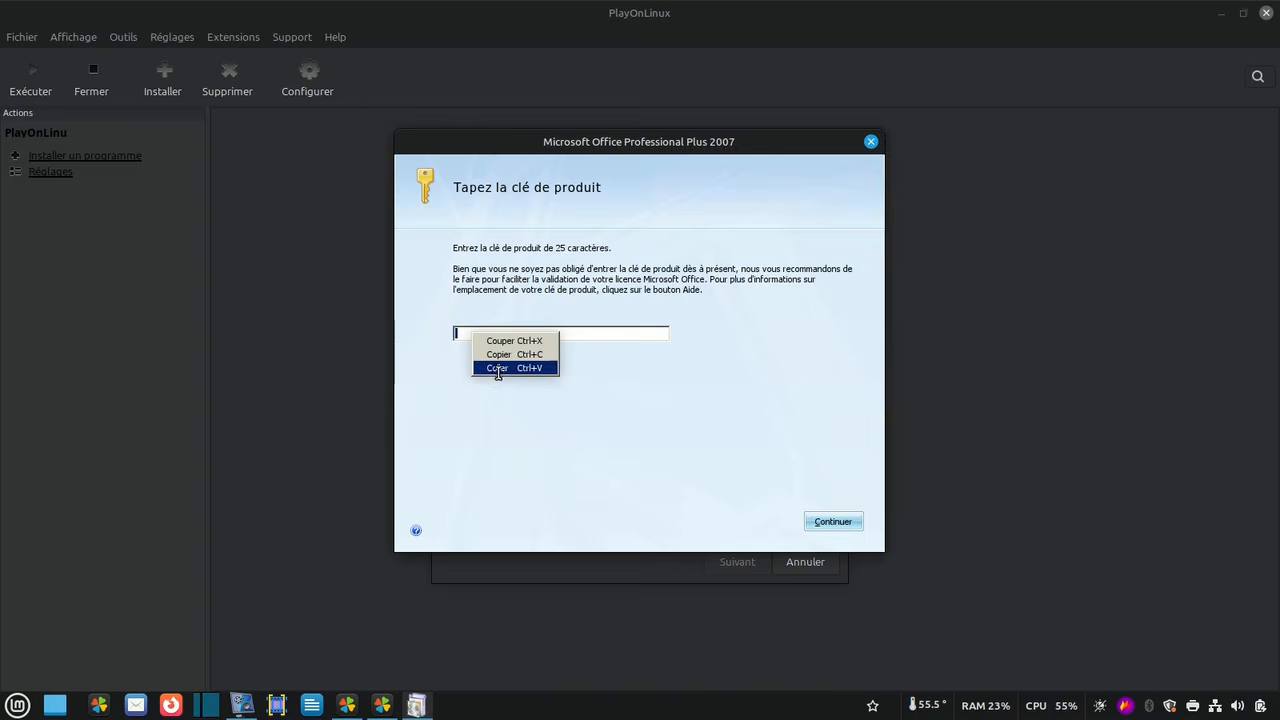
pyautogui.click(496, 371)
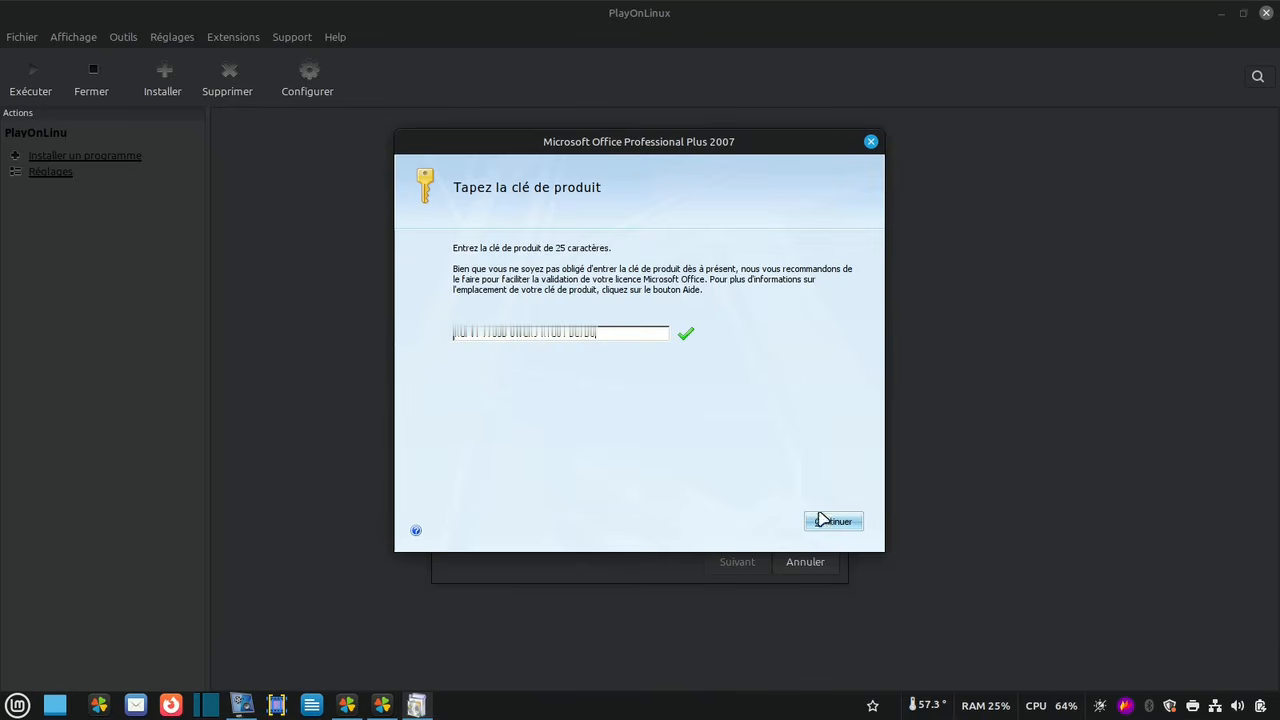
pyautogui.click(826, 528)
# - Accept the licence terms, run the standard immediate installation of Office Professional Plus 2007 and close the installer
pyautogui.click(458, 517)
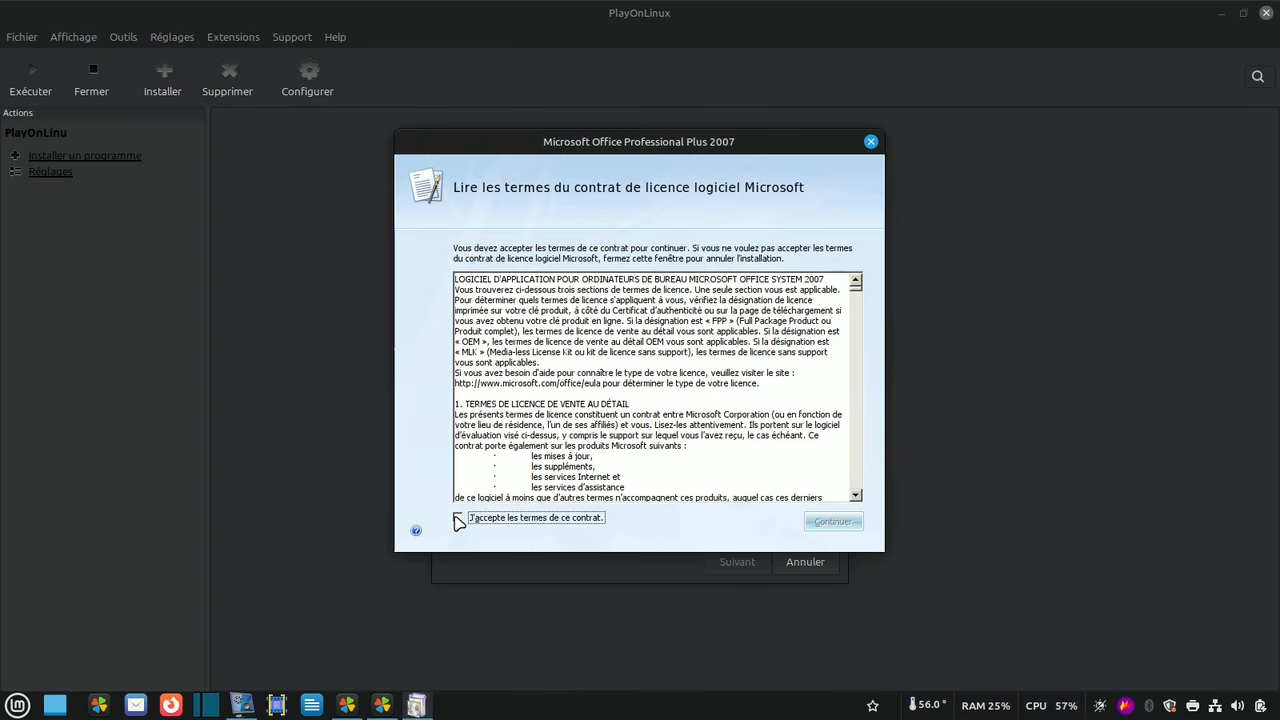
pyautogui.click(820, 521)
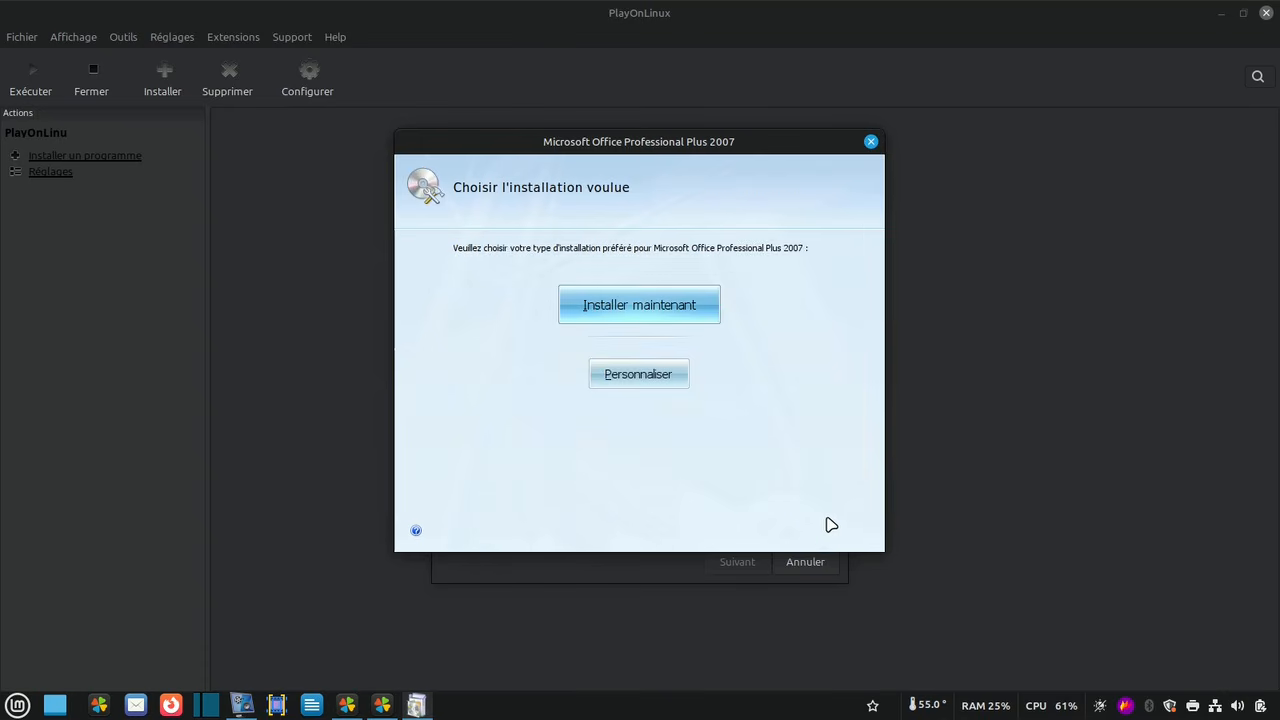
pyautogui.click(692, 318)
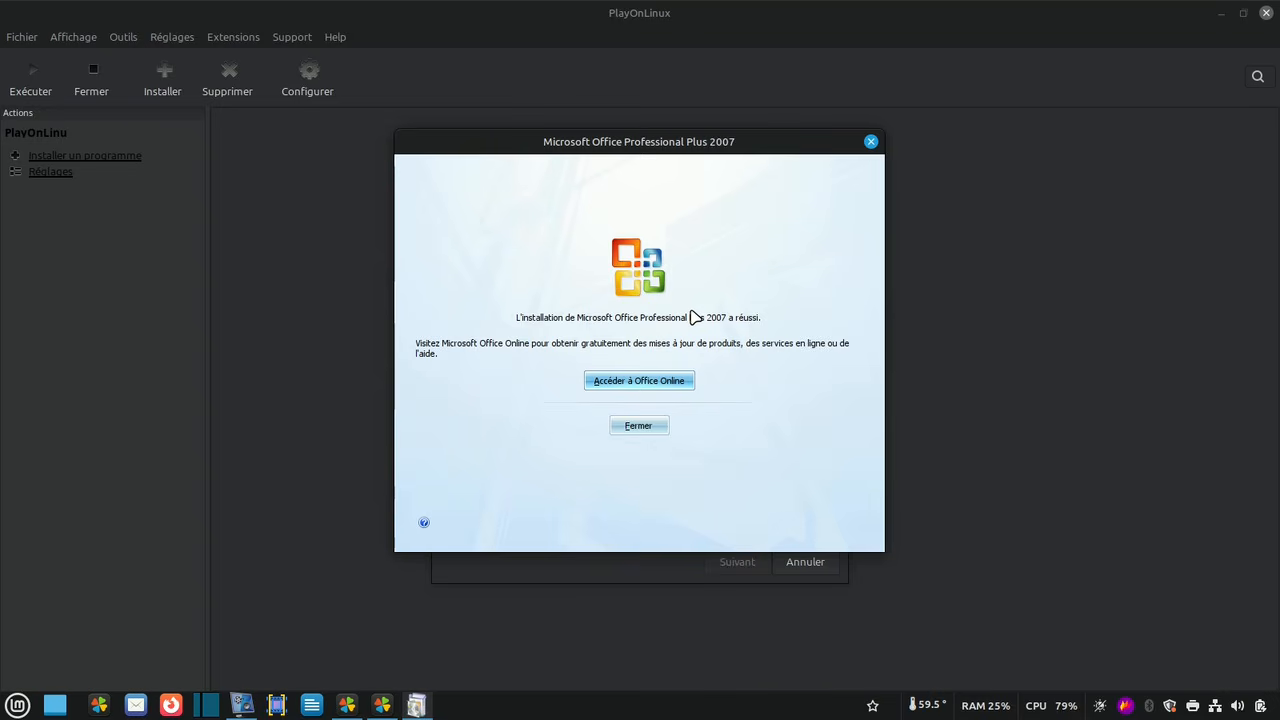
pyautogui.click(650, 428)
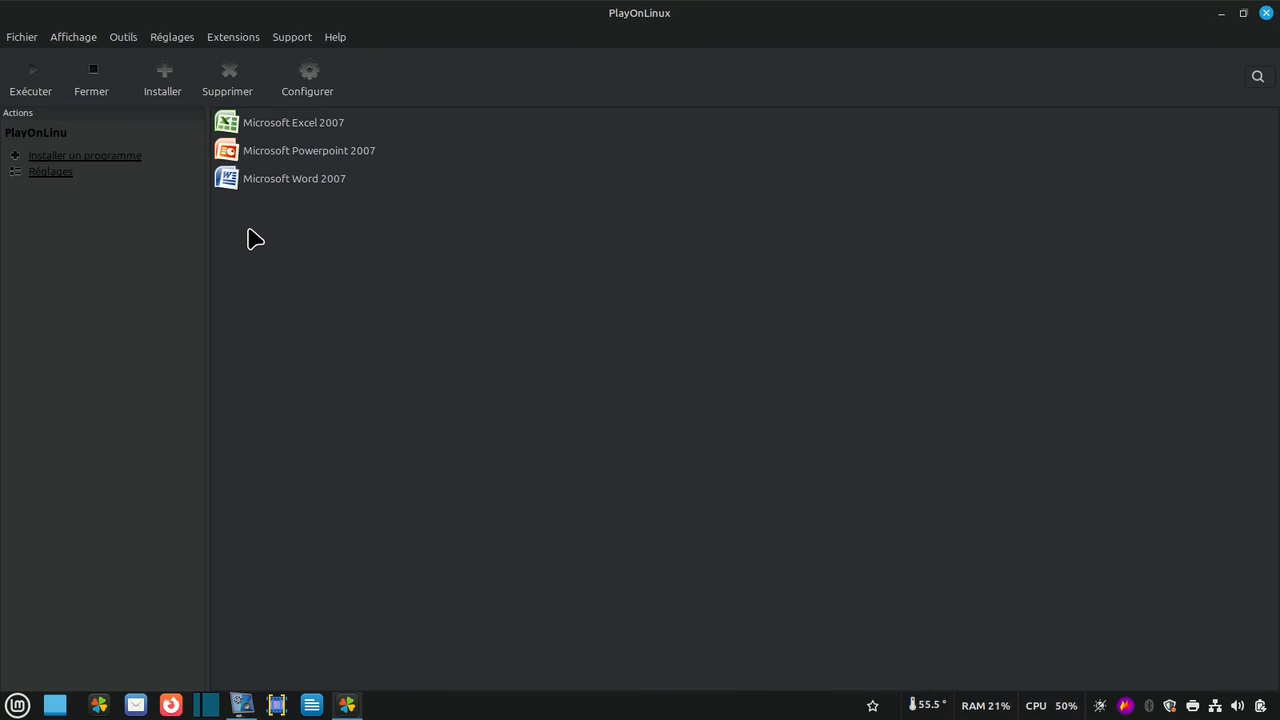
# - Open the configuration of the Office2007 virtual drive, enlarge the window and check the available Wine versions
pyautogui.click(315, 78)
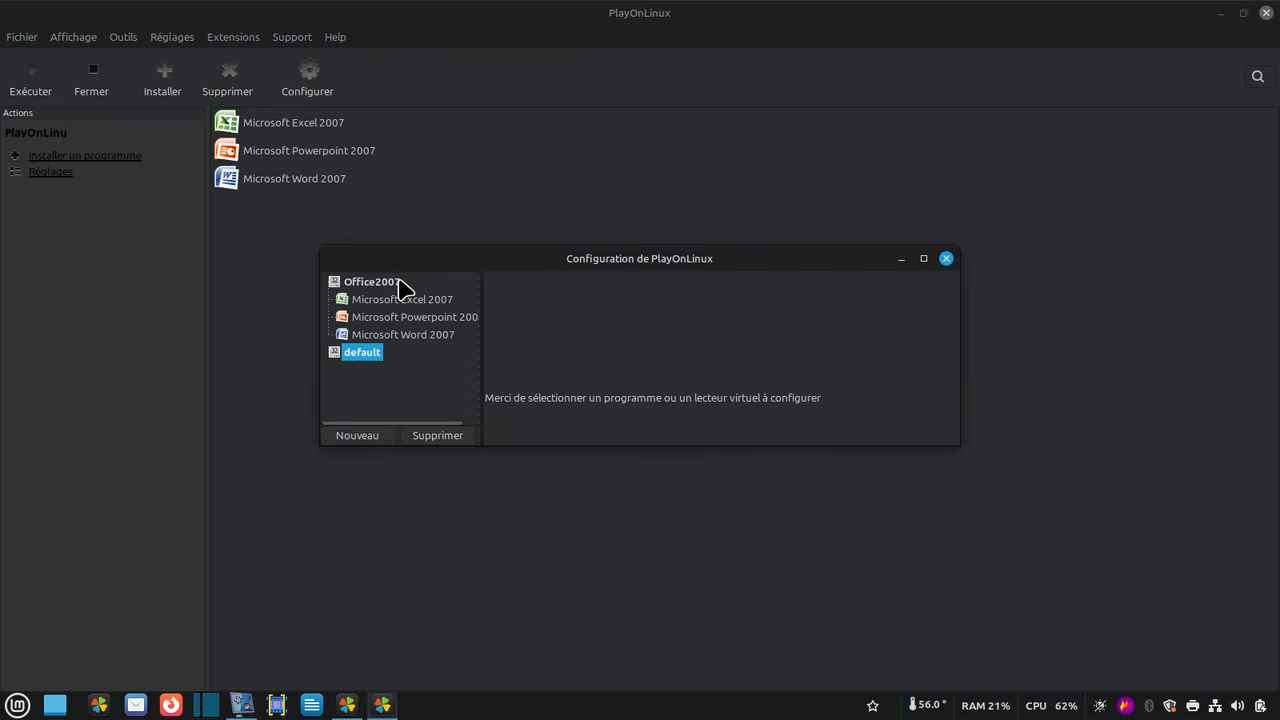
pyautogui.click(396, 285)
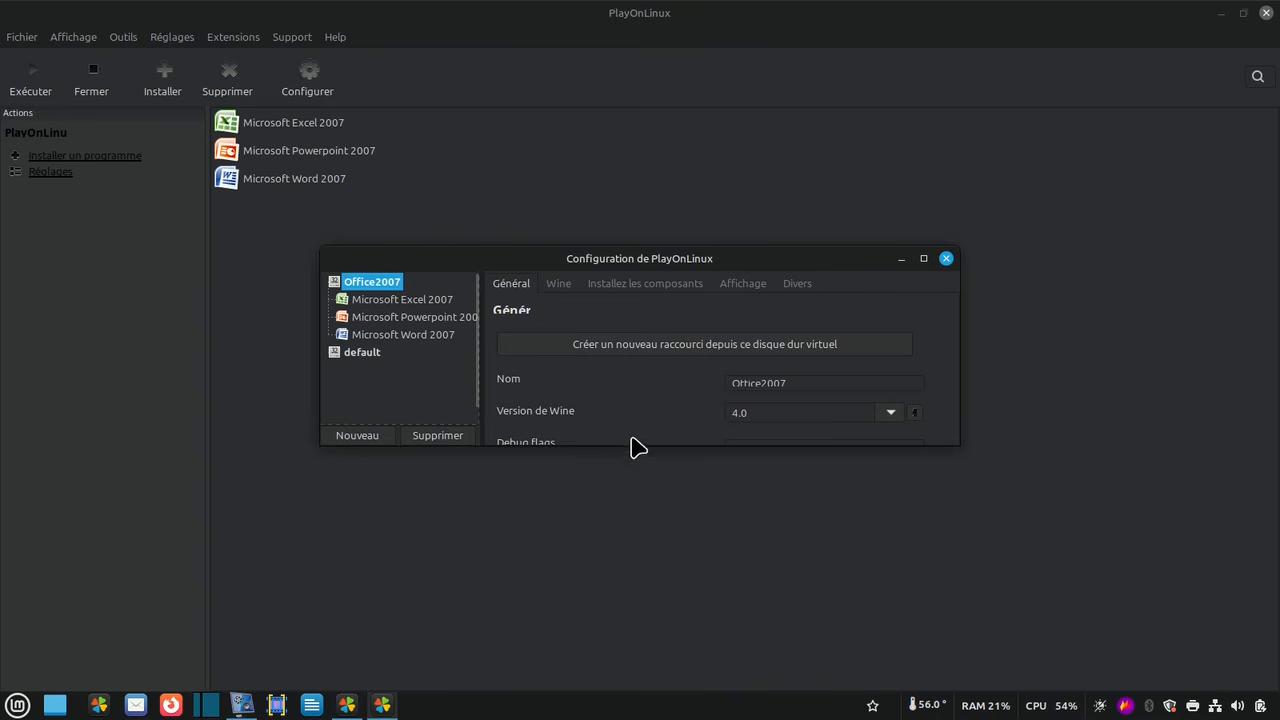
pyautogui.moveTo(632, 446); pyautogui.dragTo(643, 579)
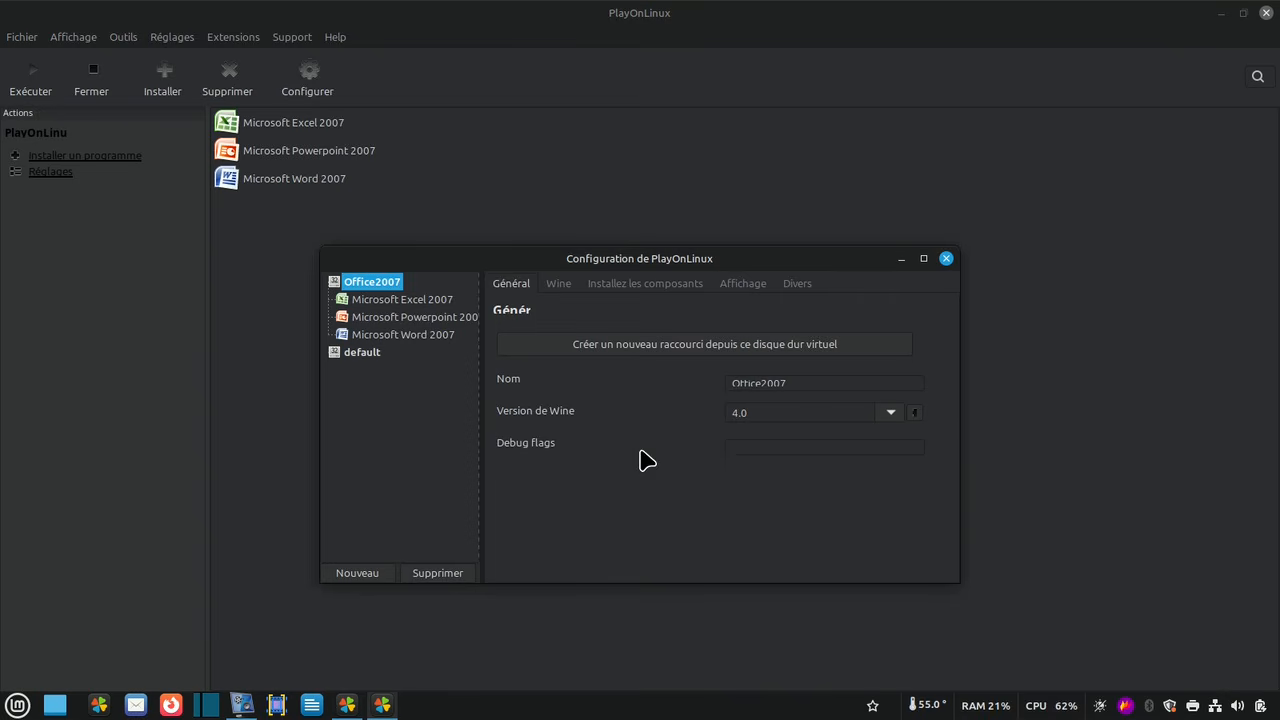
pyautogui.click(893, 418)
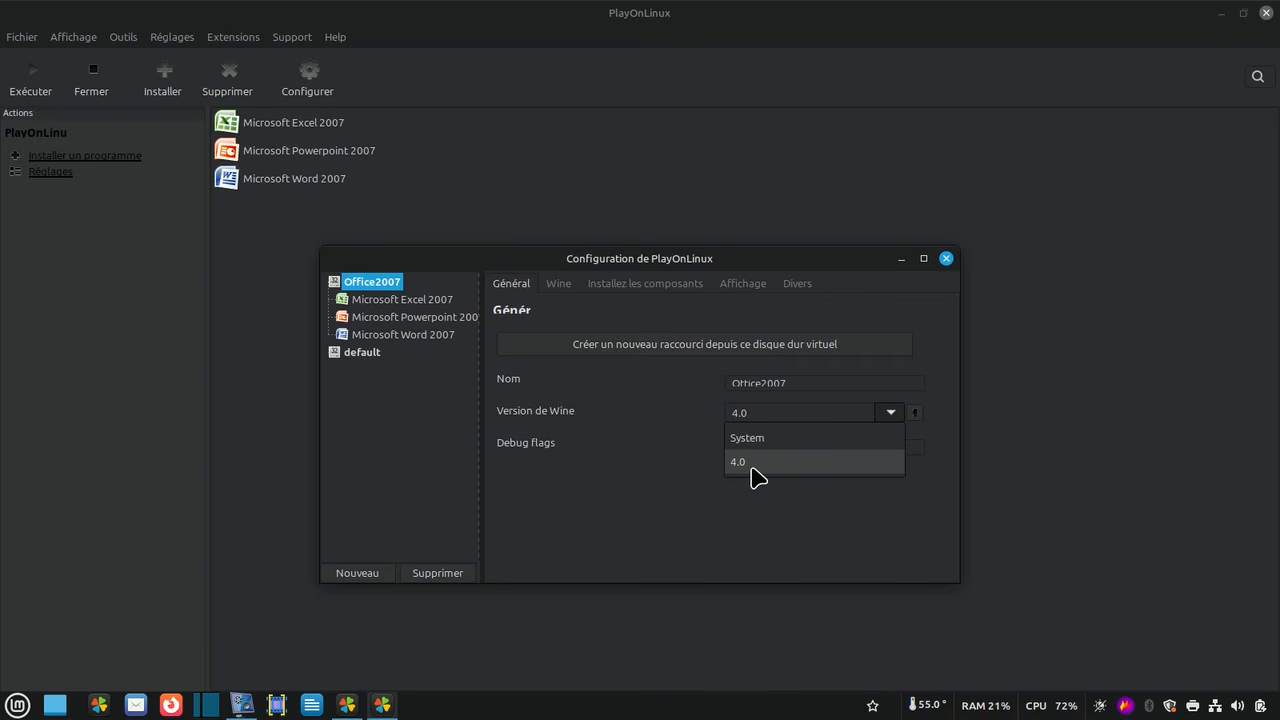
pyautogui.click(648, 436)
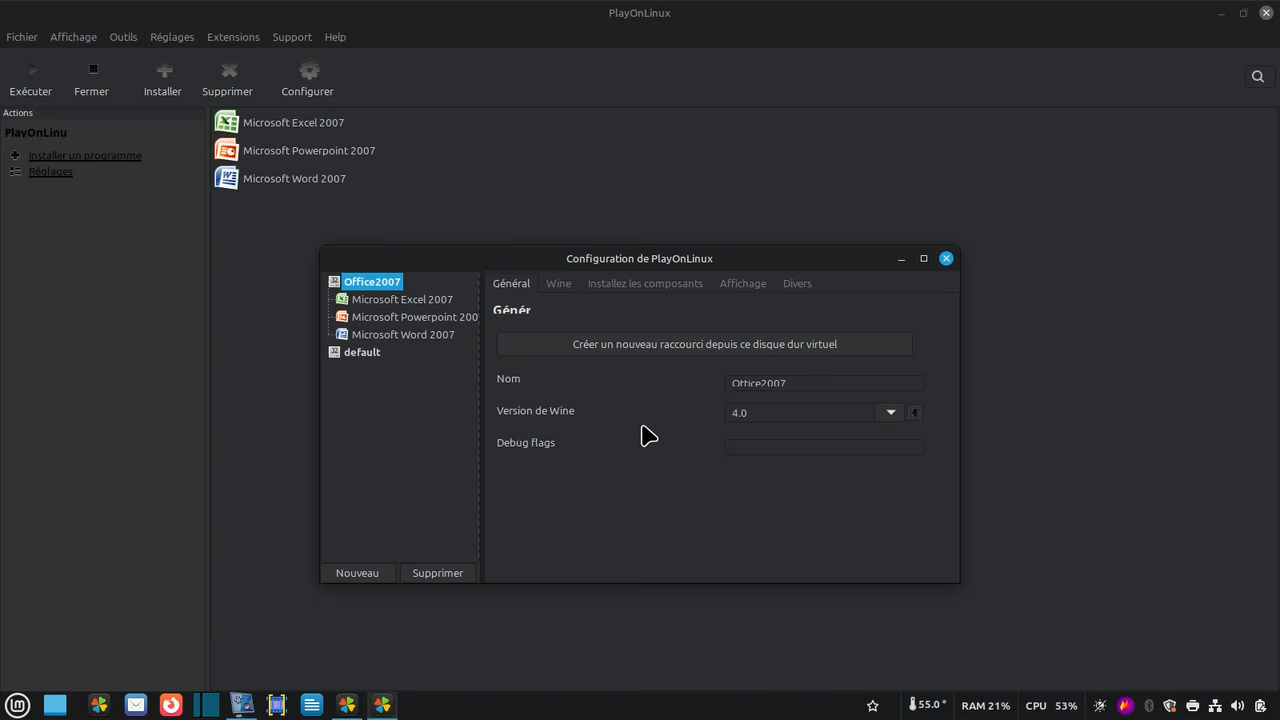
# - Examine the existing DLL overrides in the Wine configuration of the Office2007 drive, then close that configuration
pyautogui.click(558, 285)
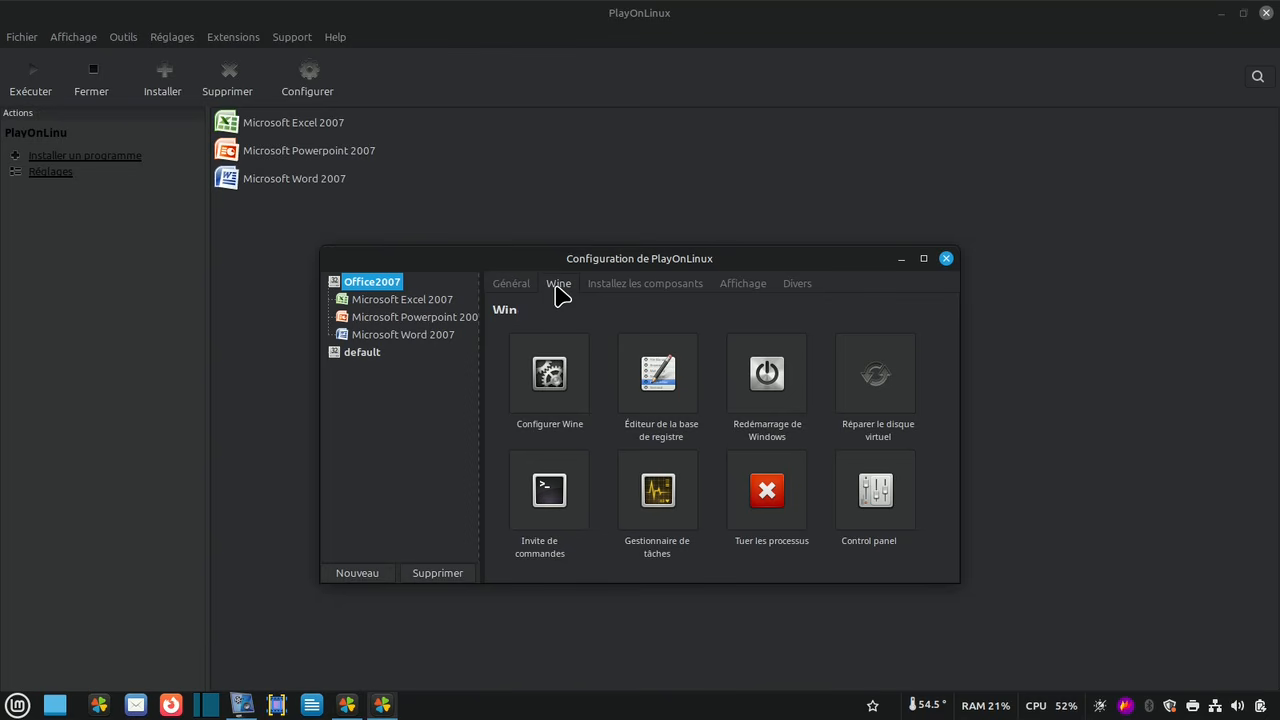
pyautogui.click(551, 382)
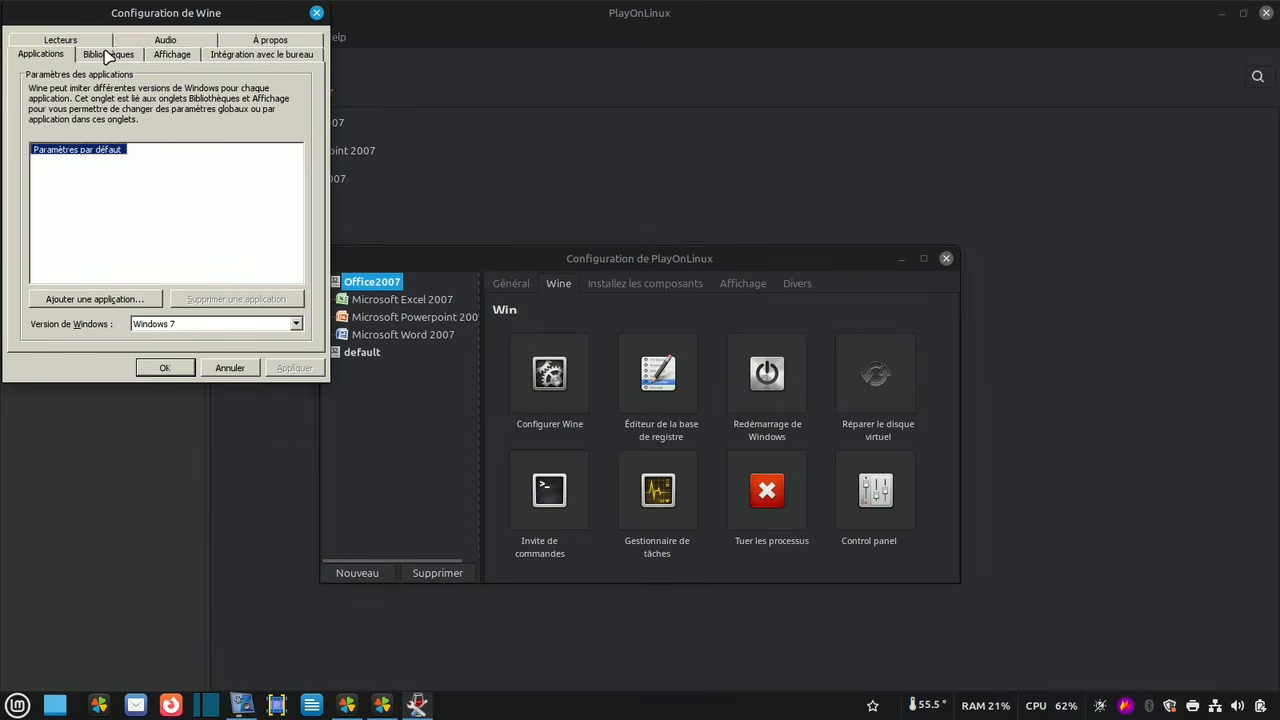
pyautogui.click(108, 56)
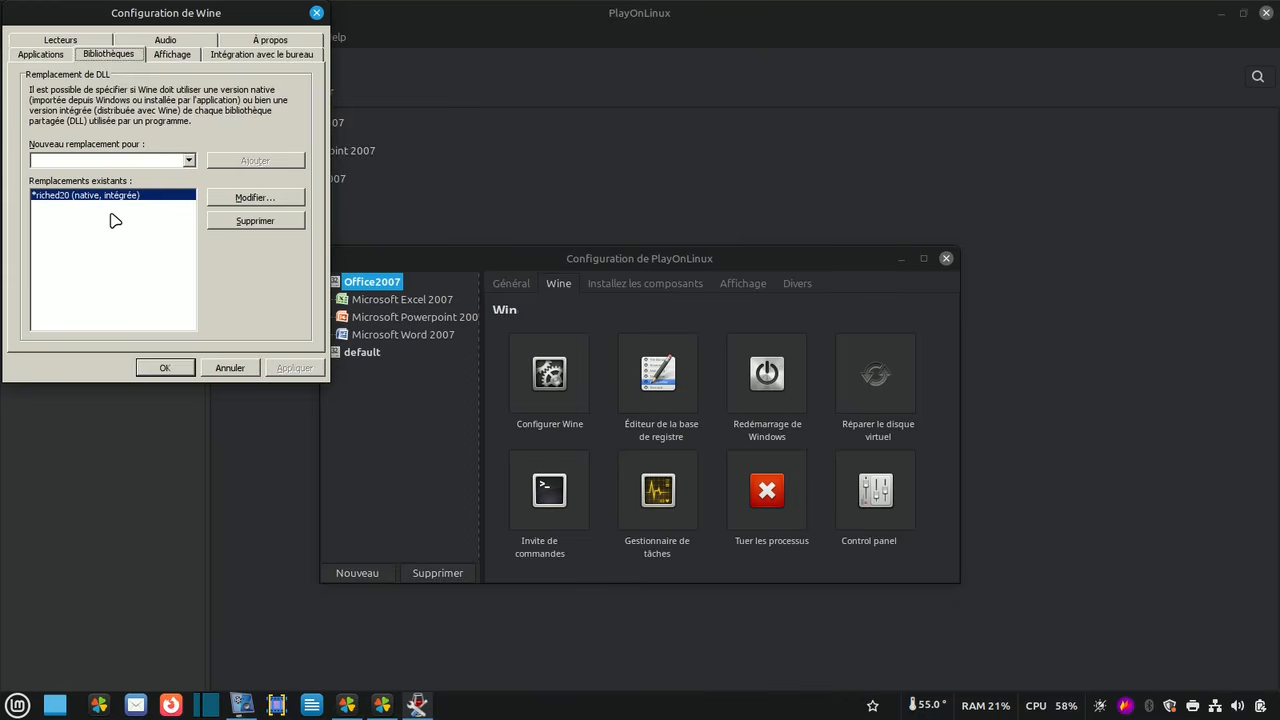
pyautogui.click(176, 368)
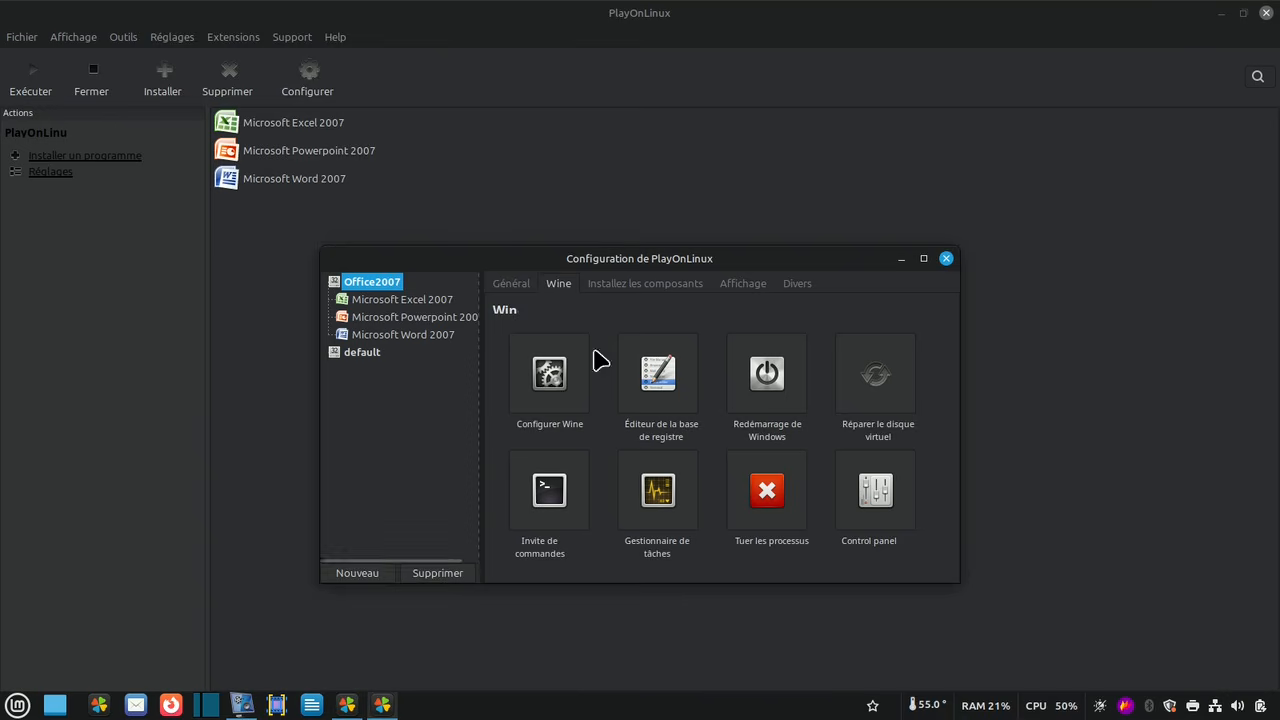
# - Close the PlayOnLinux configuration window and quit PlayOnLinux to return to the desktop
pyautogui.click(947, 260)
pyautogui.click(1266, 13)
pyautogui.click(780, 426)
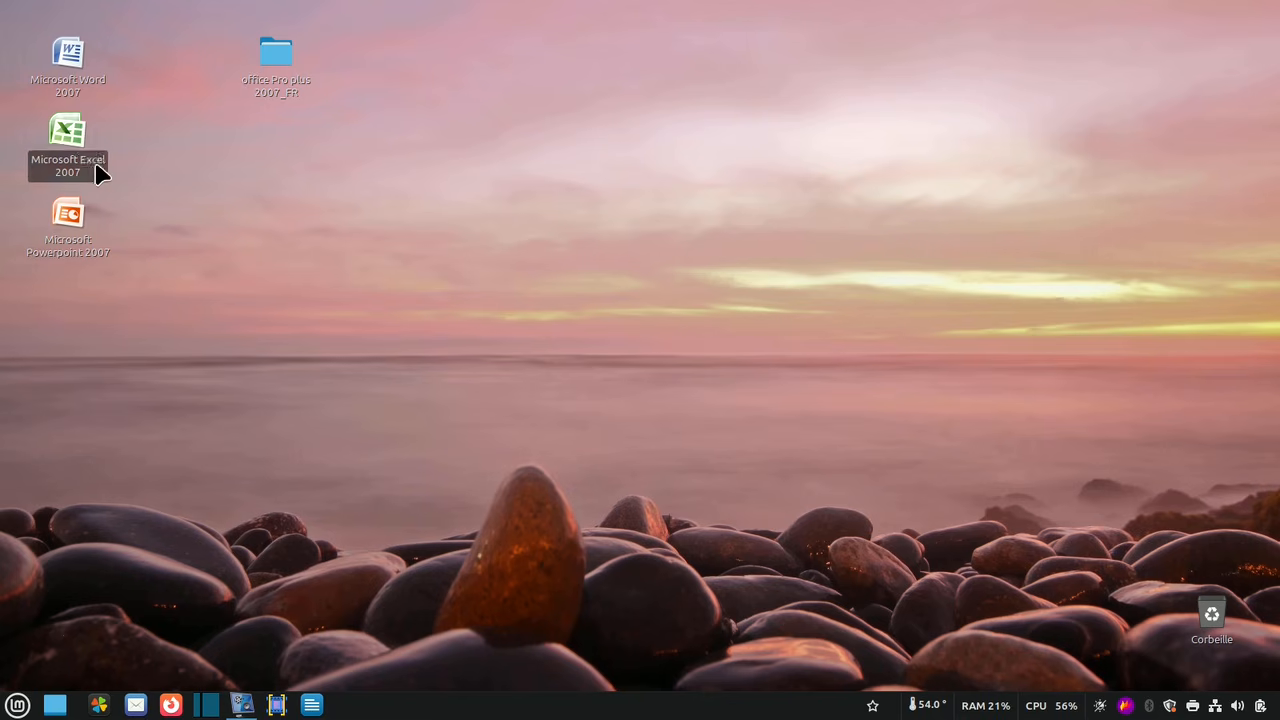
# - Launch Microsoft Word 2007 from the desktop and go through the privacy options of its first-run welcome assistant to finish it
pyautogui.click(75, 50)
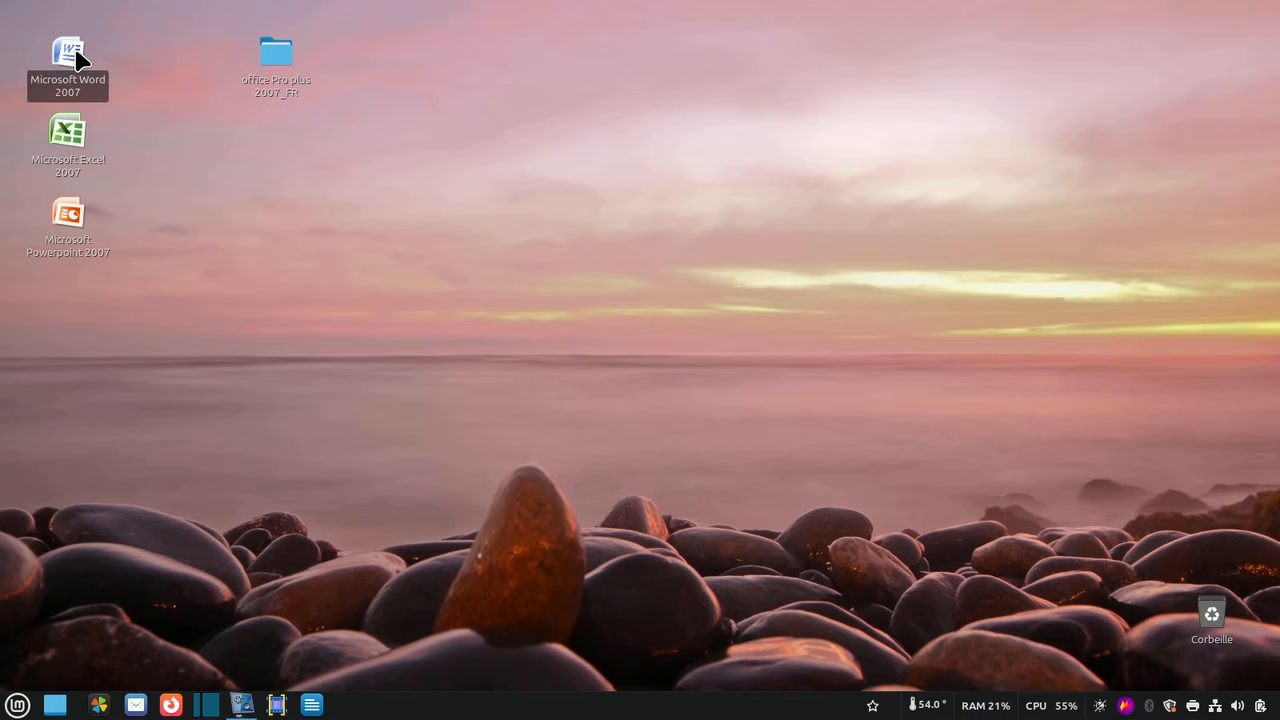
pyautogui.click(730, 374)
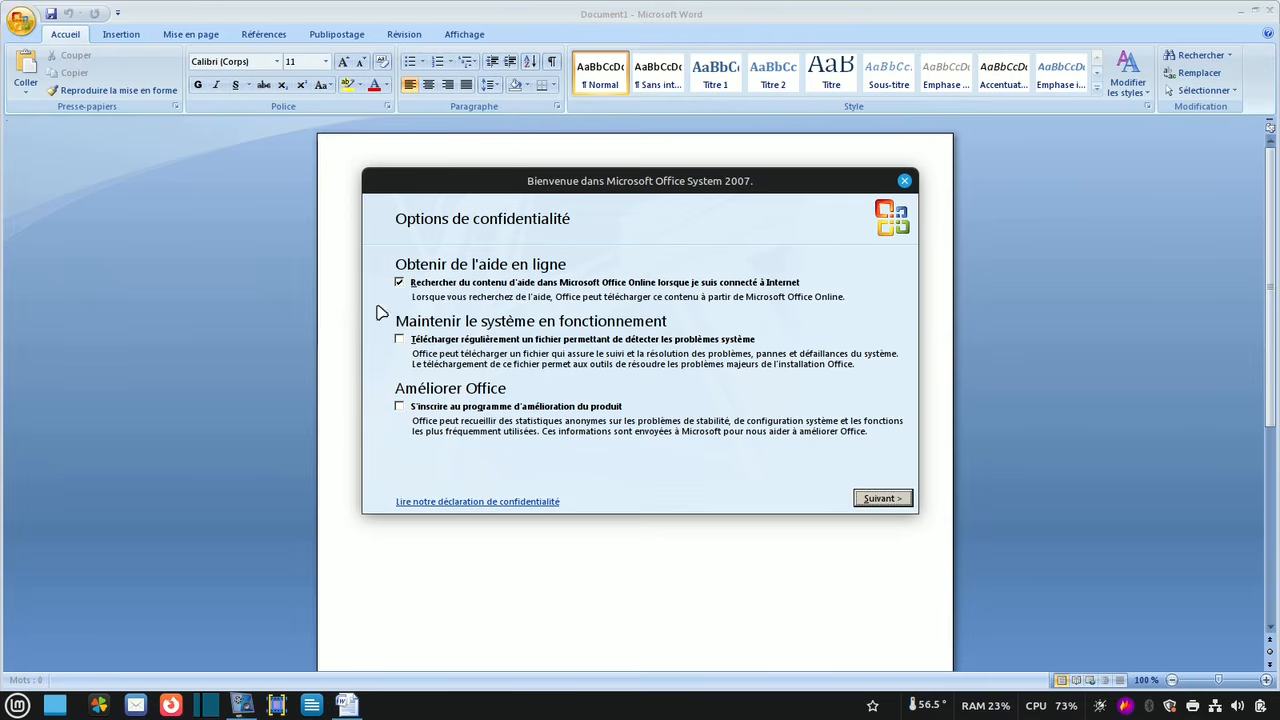
pyautogui.click(398, 290)
pyautogui.click(883, 497)
pyautogui.click(880, 497)
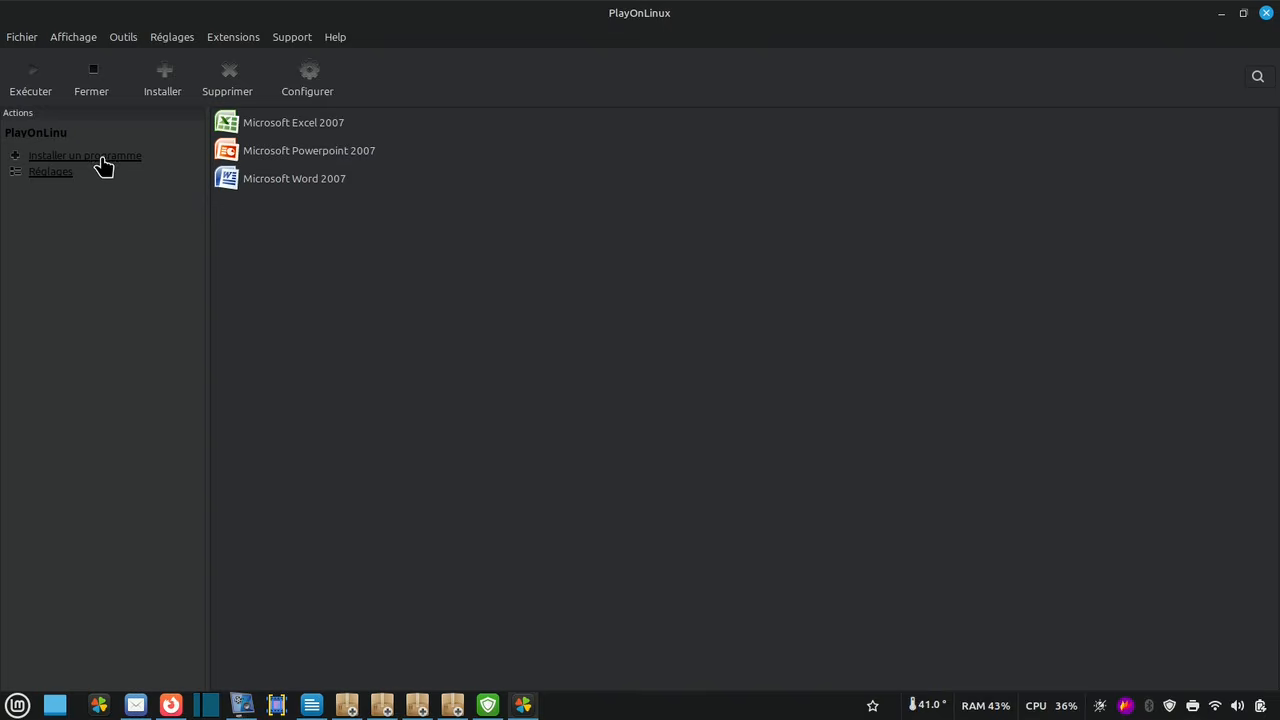
# - Open PlayOnLinux's program installation list, search it for "micro" and look through the Microsoft entries
pyautogui.click(102, 160)
pyautogui.write('micro')
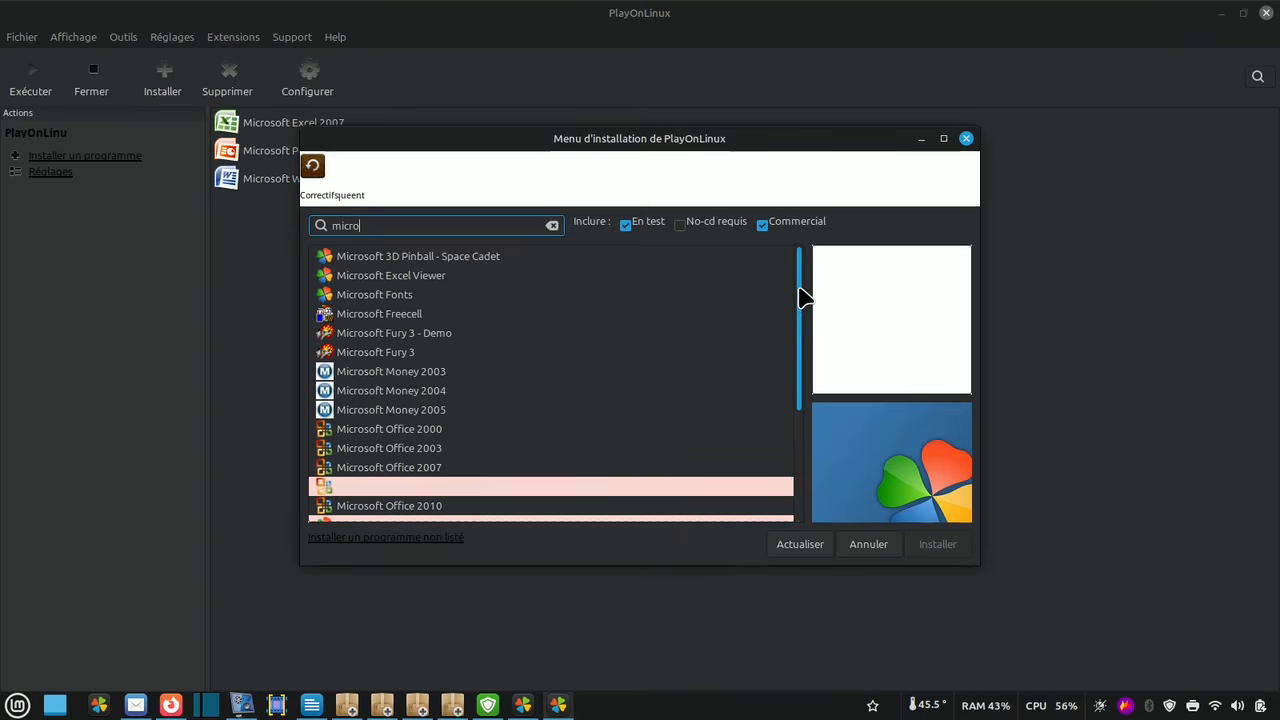
pyautogui.moveTo(800, 290); pyautogui.dragTo(802, 405)
# - Search the installation list for "adobe", look through the entries and select Adobe Photoshop CS6
pyautogui.moveTo(372, 227); pyautogui.dragTo(300, 230)
pyautogui.write('a')
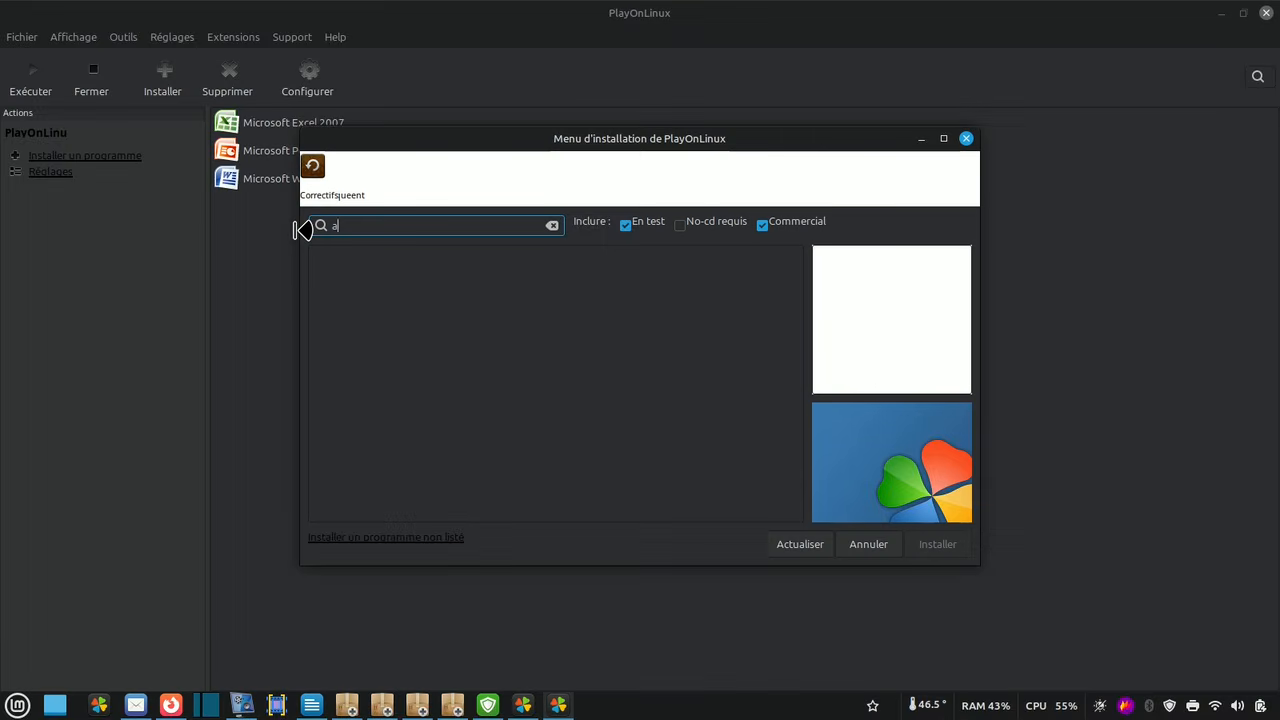
pyautogui.write('dob')
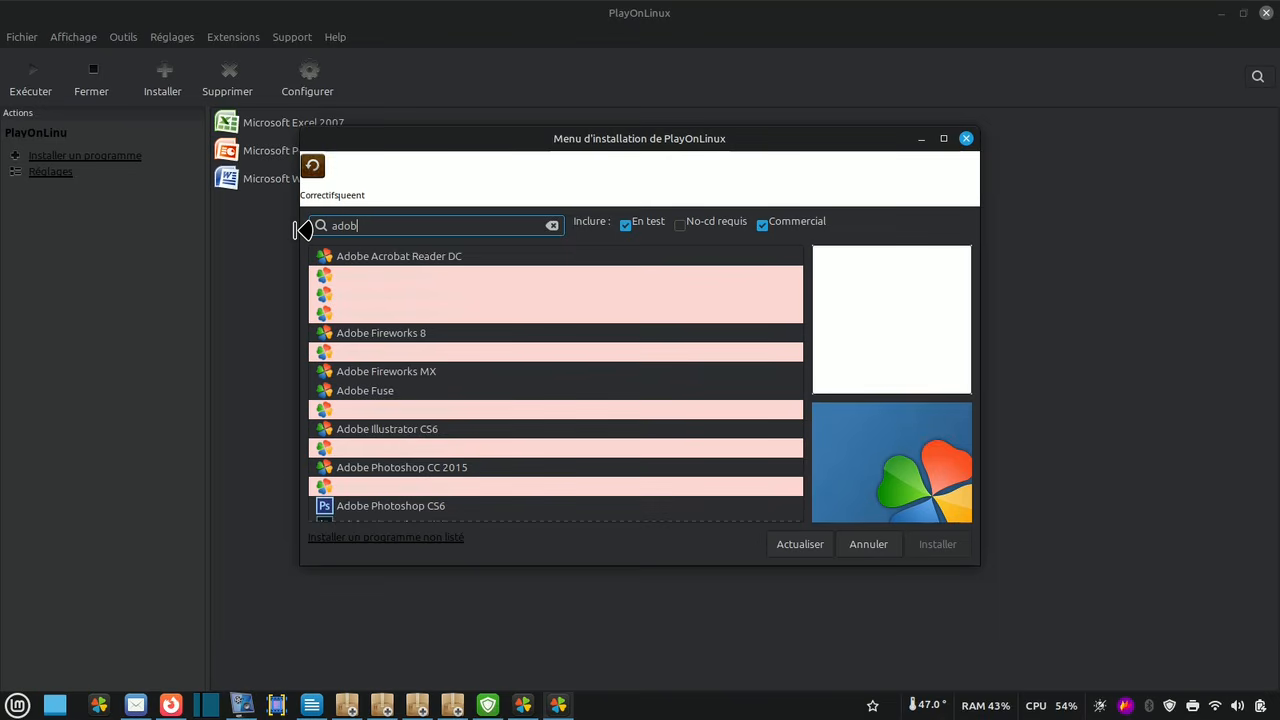
pyautogui.write('e')
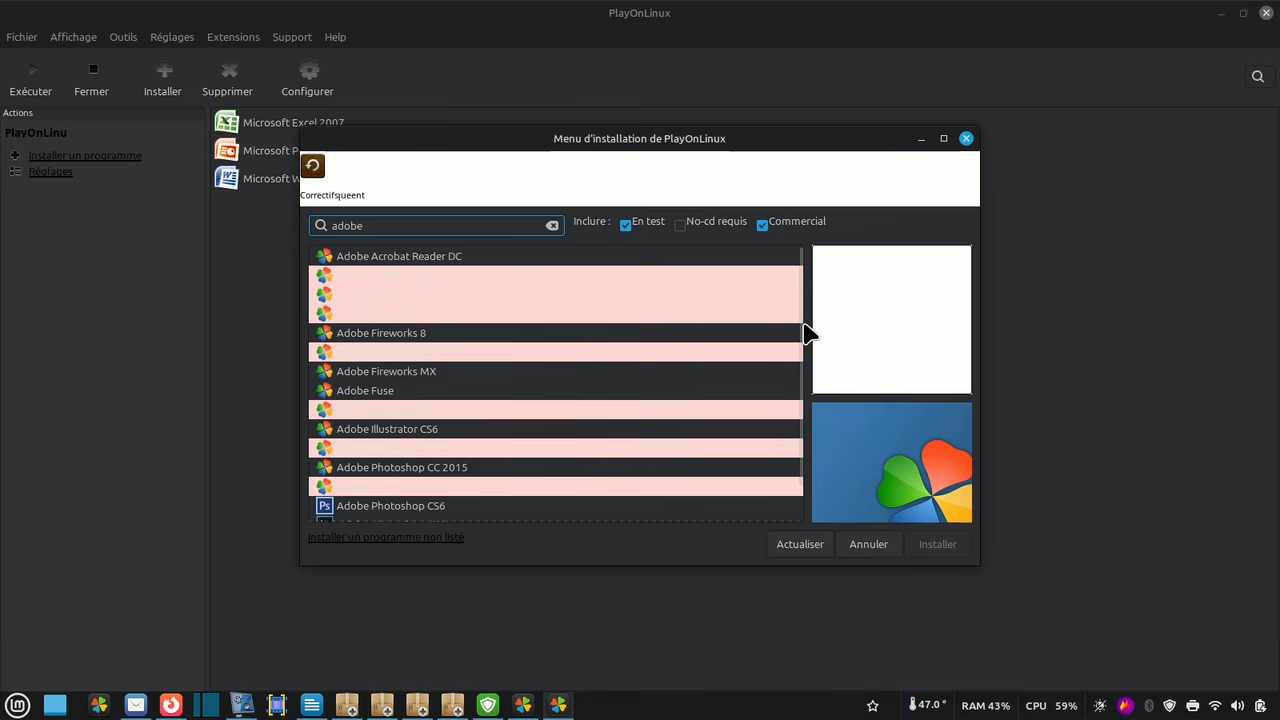
pyautogui.moveTo(801, 334); pyautogui.dragTo(804, 378)
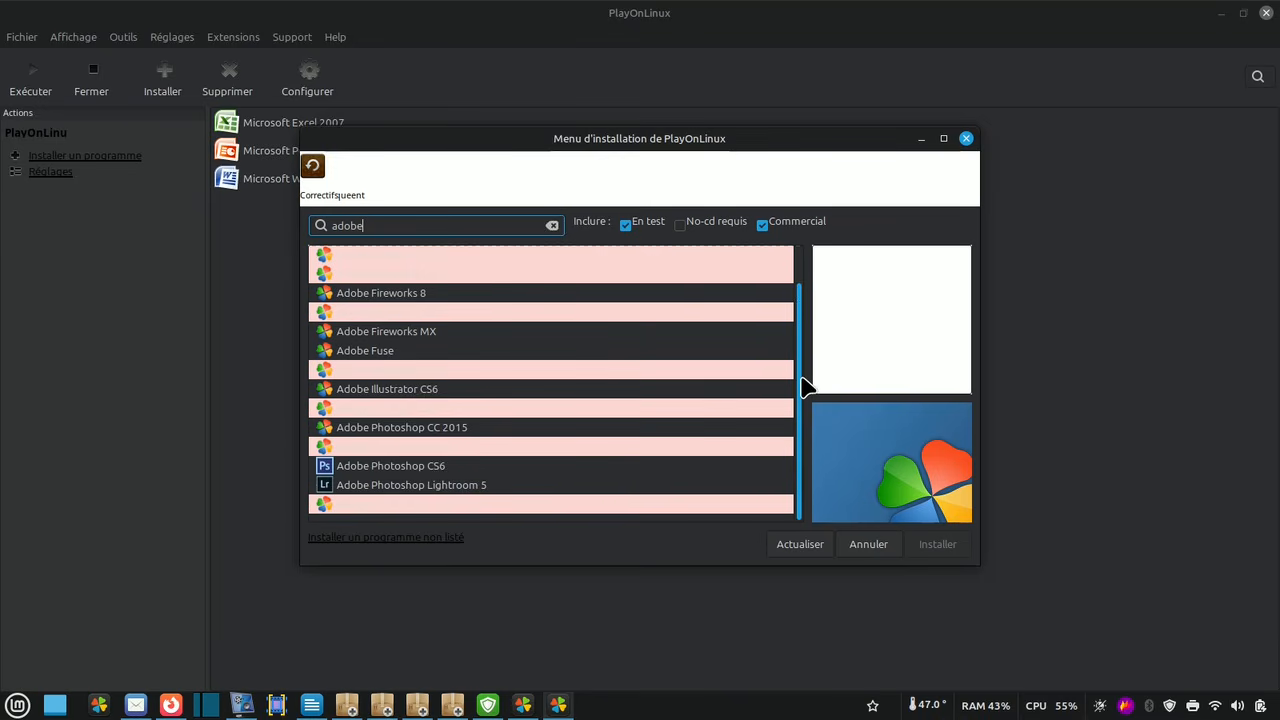
pyautogui.click(390, 466)
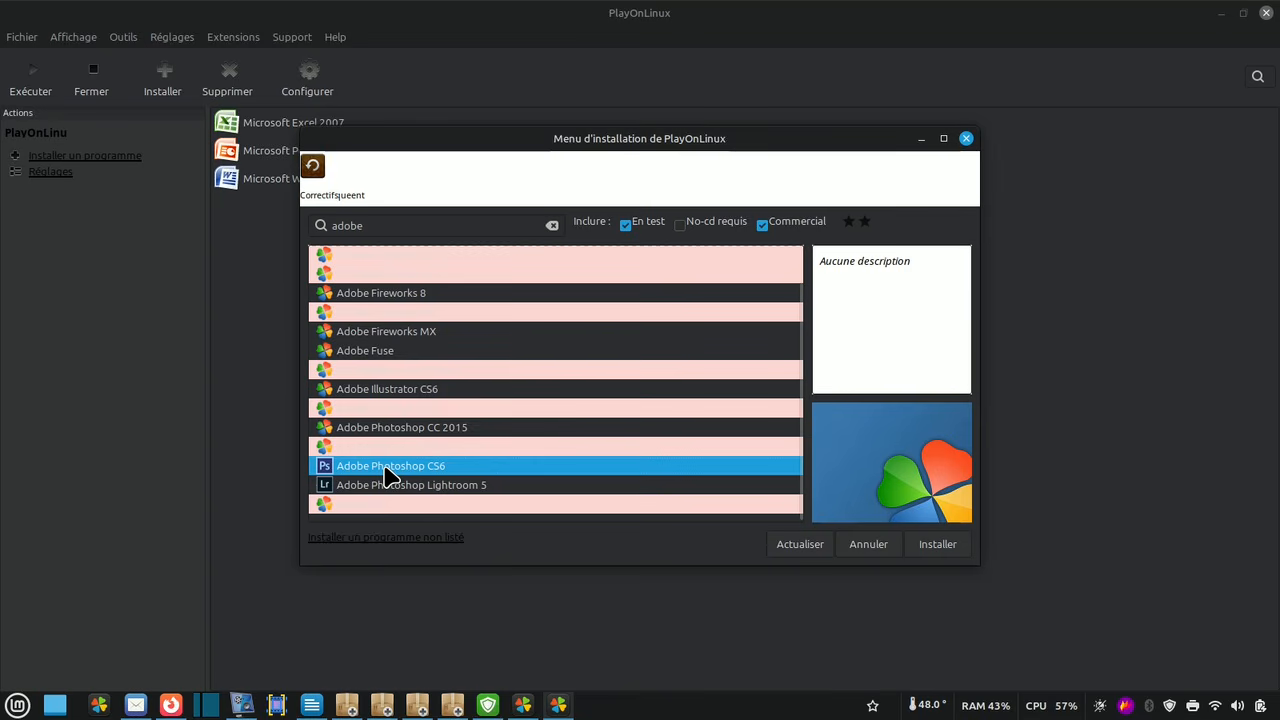